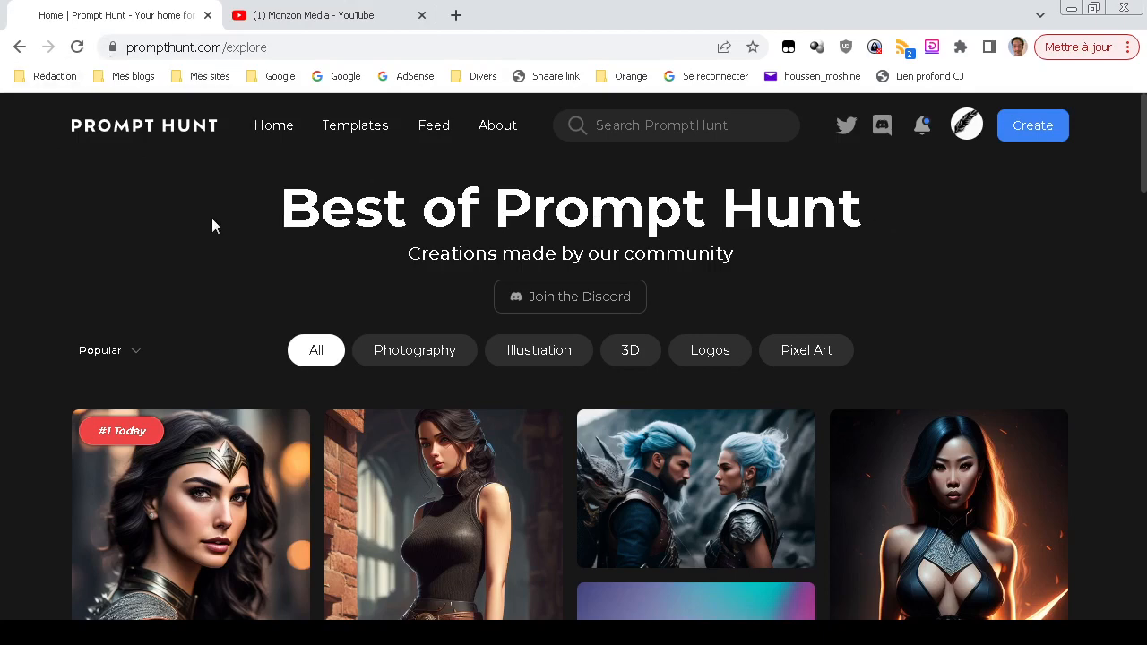
# - Switch to the Monzon Media channel on YouTube and look through its most recent videos
pyautogui.click(302, 13)
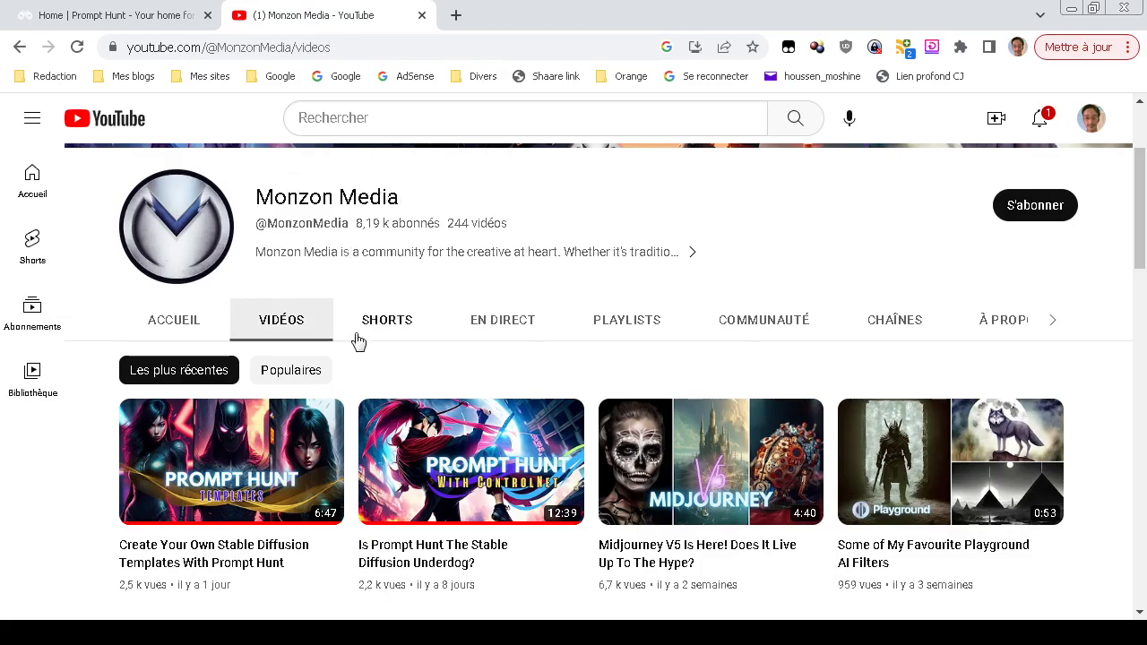
pyautogui.scroll(-1, 359, 341)
pyautogui.scroll(-1, 358, 339)
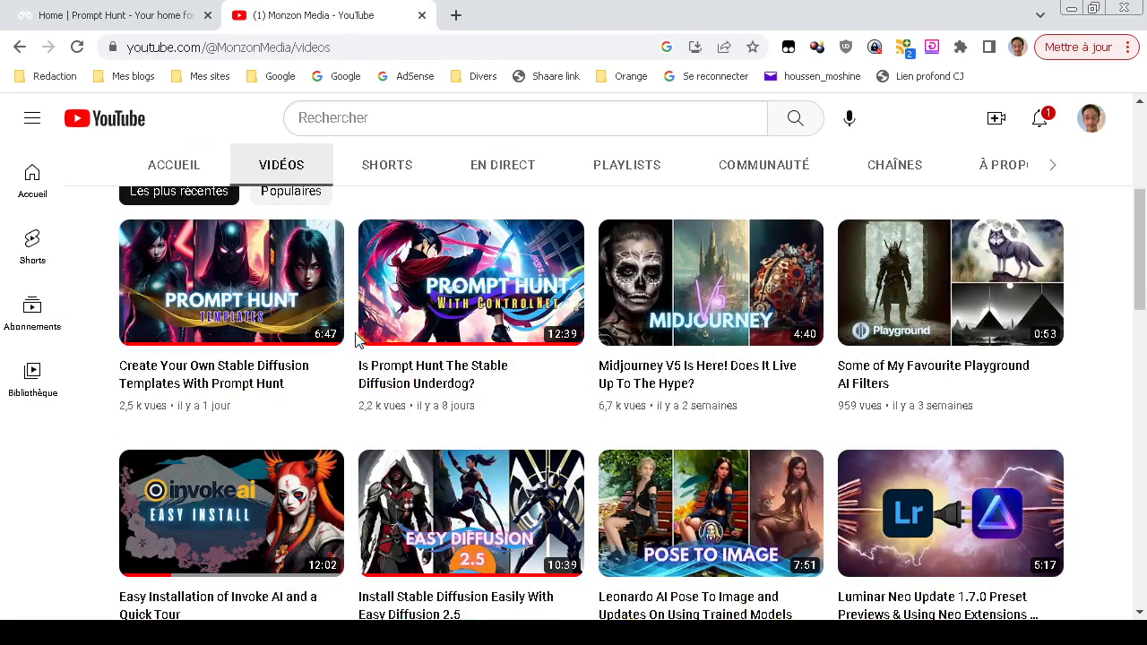
pyautogui.scroll(-2, 358, 338)
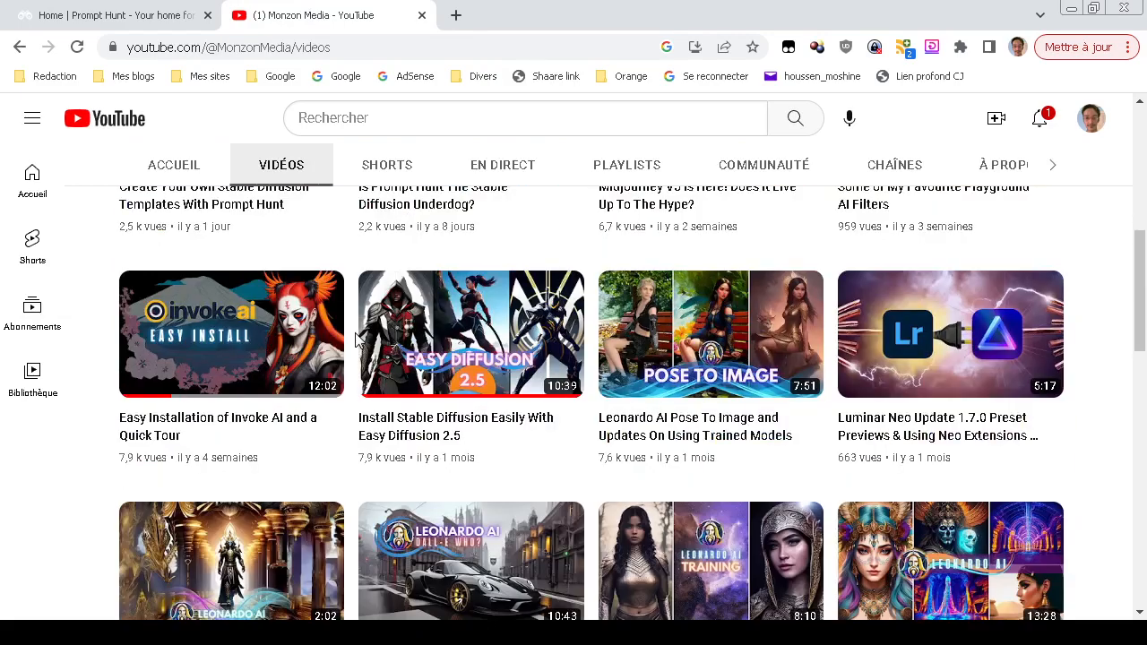
pyautogui.scroll(4, 356, 338)
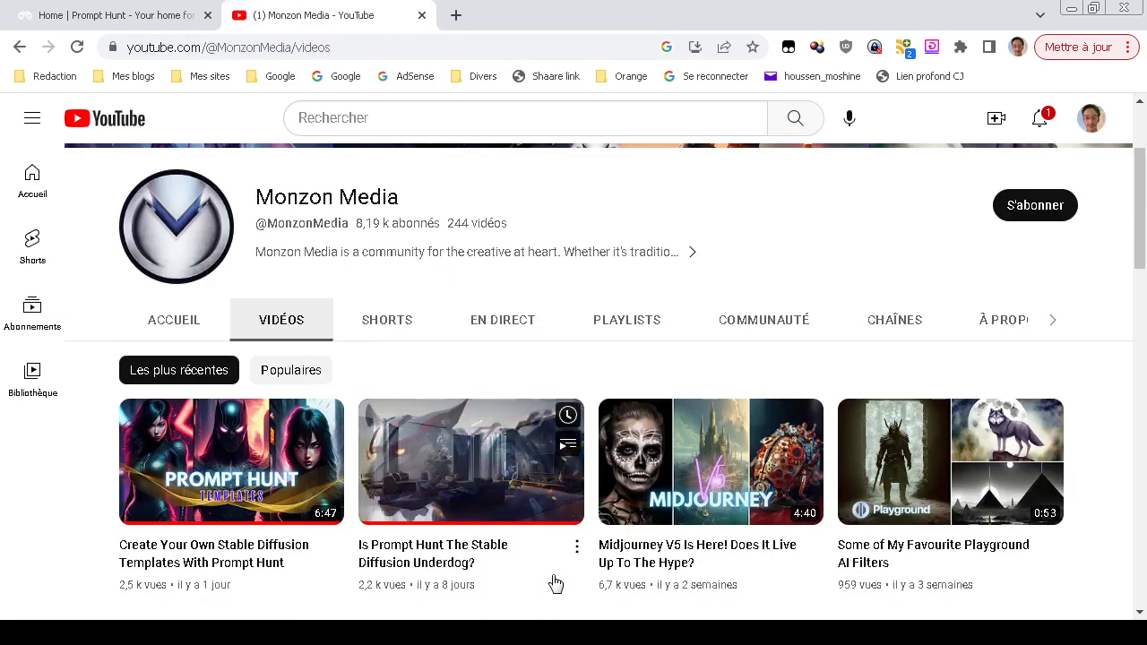
# - Close the YouTube channel and skim the community creations on the Prompt Hunt home page
pyautogui.click(421, 15)
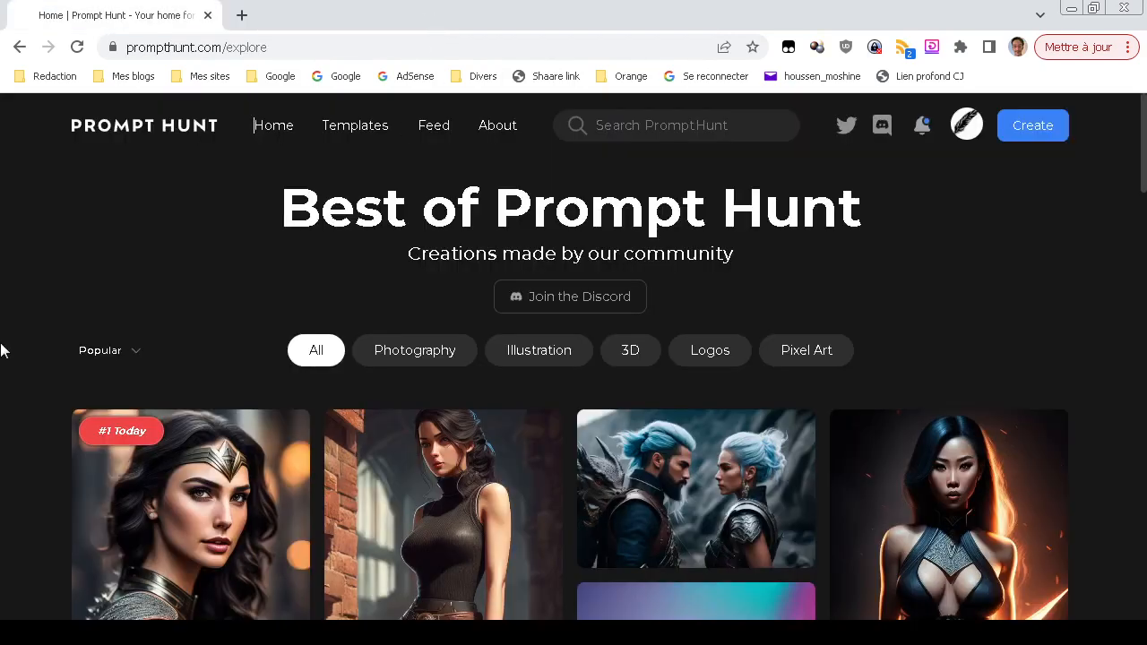
pyautogui.scroll(-10, 2, 350)
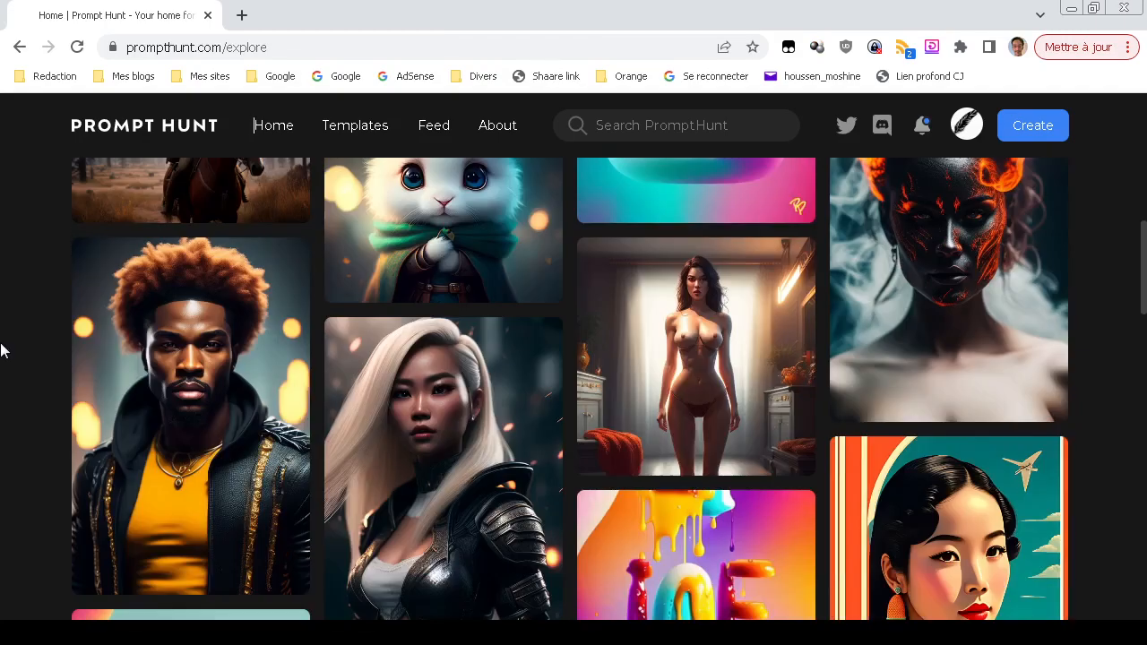
pyautogui.scroll(10, 3, 351)
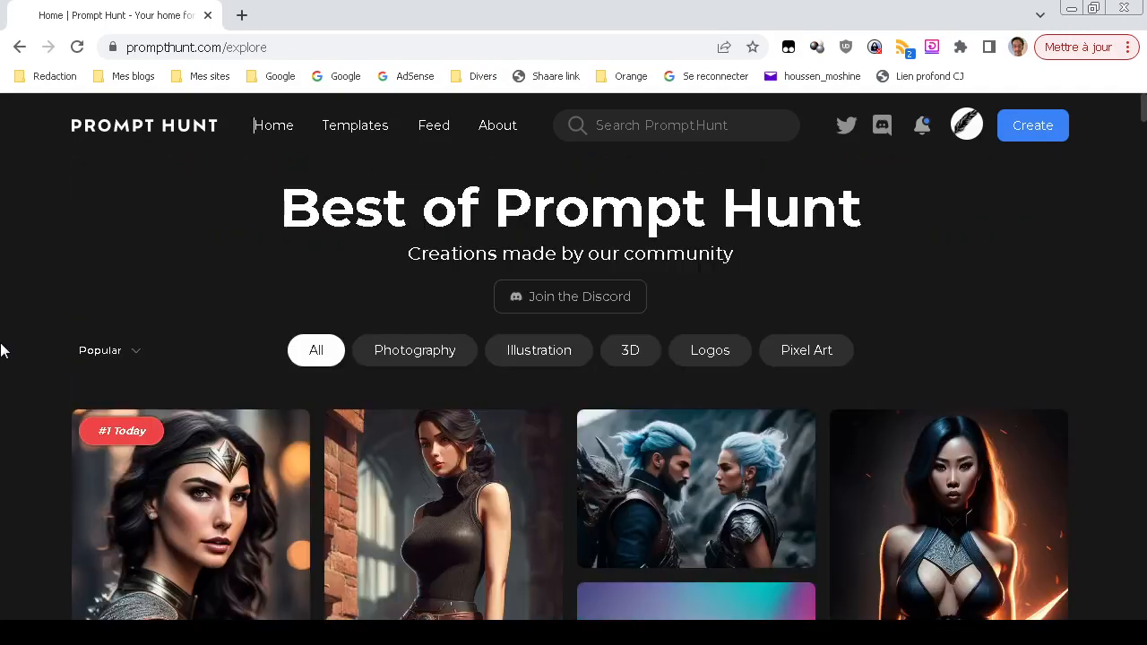
# - Open Prompt Hunt's About page and go to its Pricing plans section
pyautogui.click(499, 127)
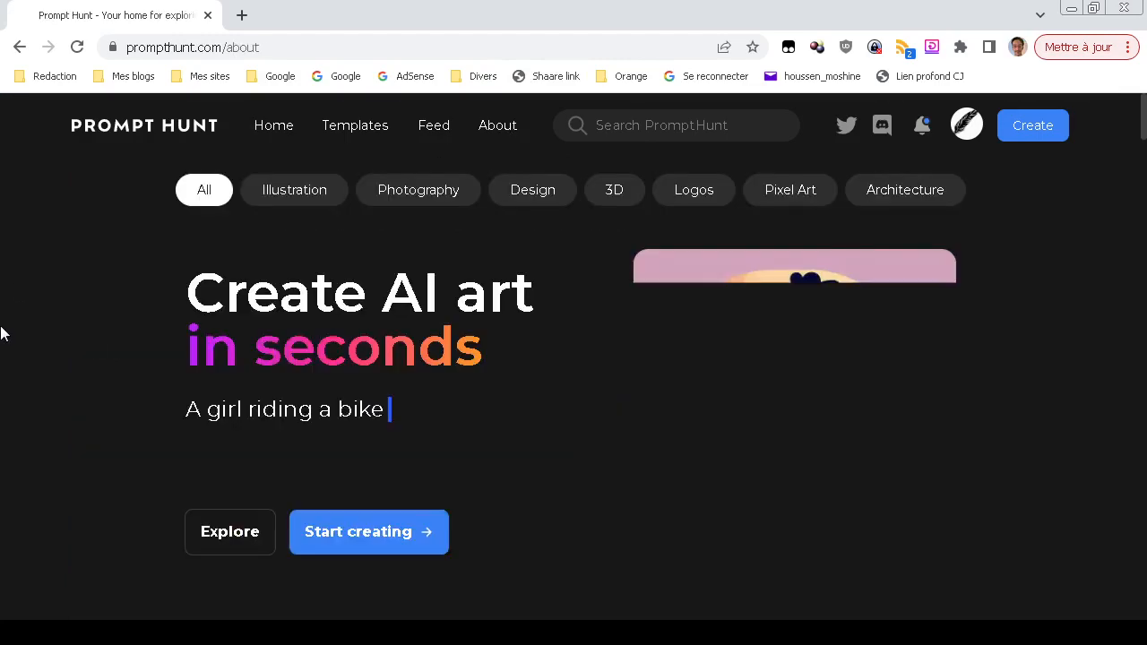
pyautogui.scroll(-2, 3, 333)
pyautogui.scroll(-15, 3, 333)
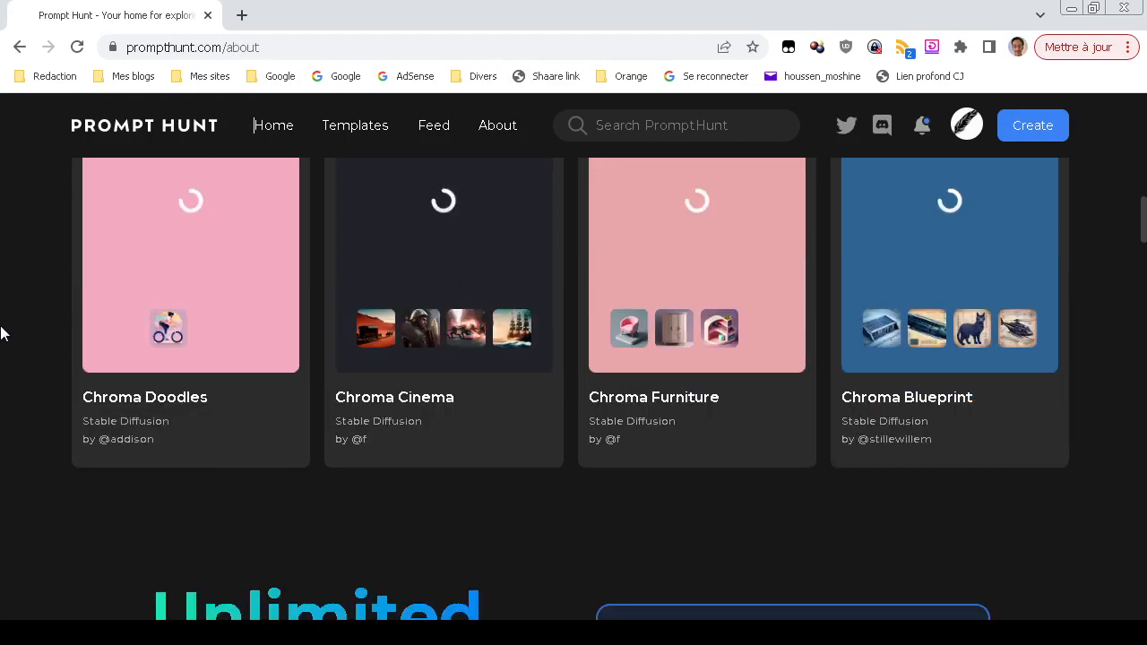
pyautogui.scroll(-8, 3, 333)
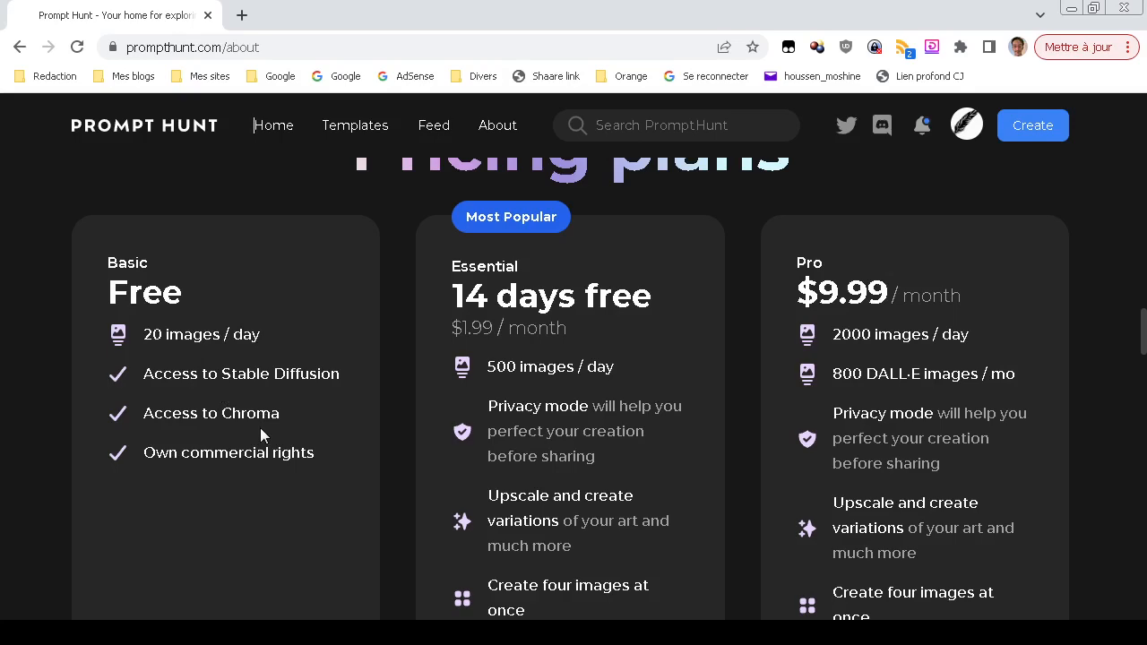
# - Compare the image allowances and features of the Basic, Essential and Pro plans
pyautogui.scroll(-1, 441, 393)
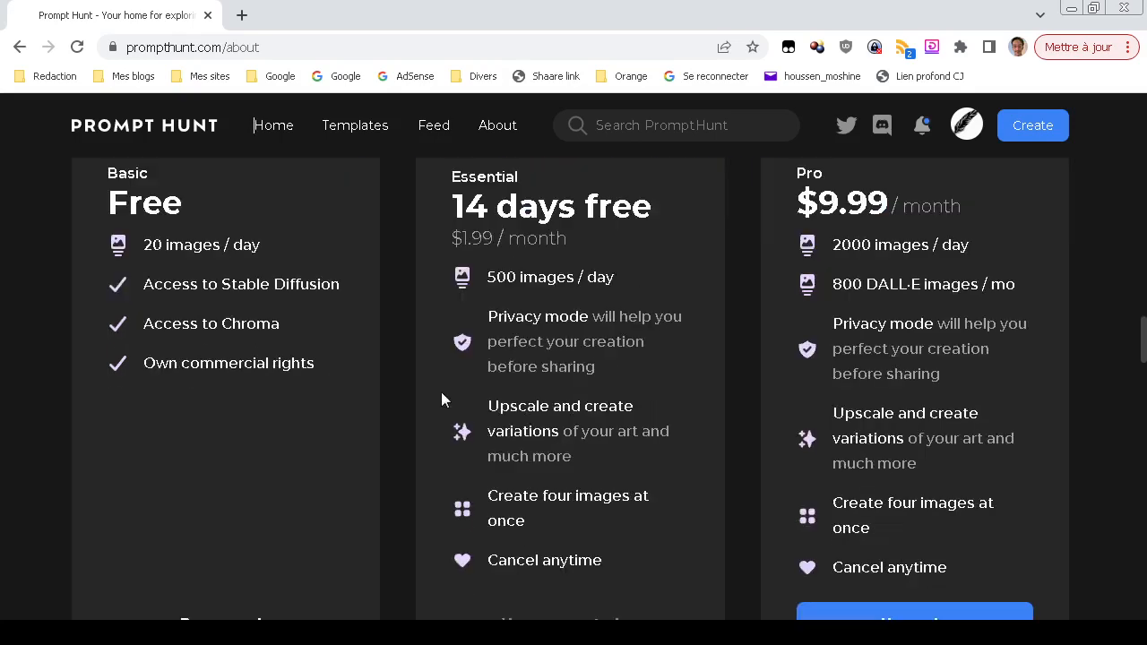
pyautogui.scroll(1, 441, 392)
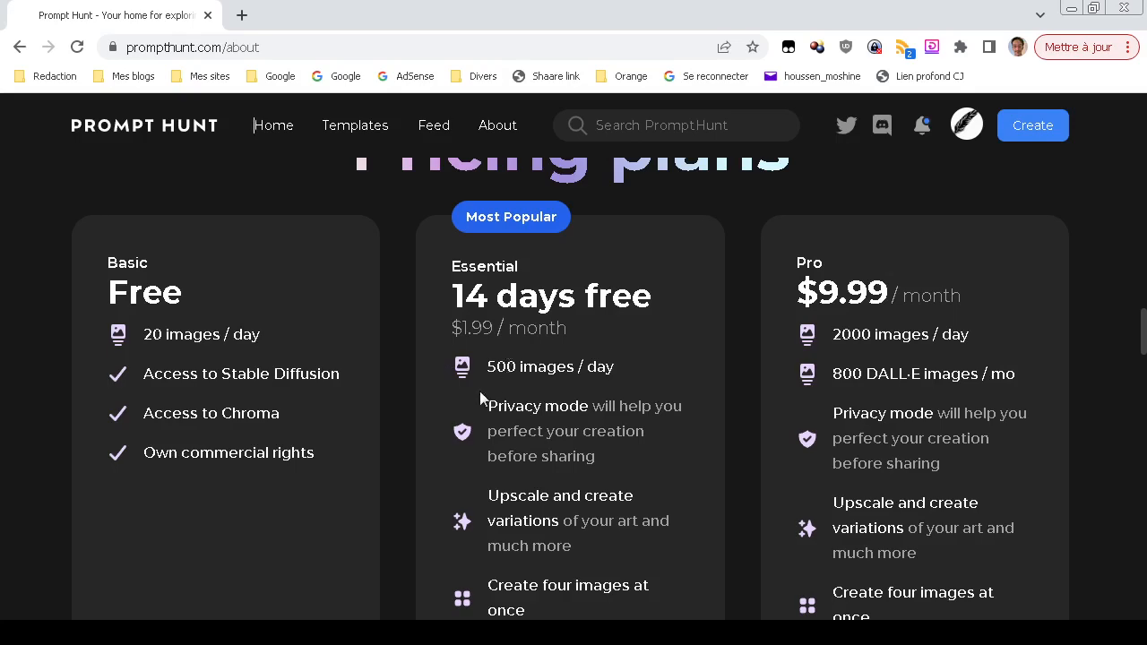
pyautogui.scroll(-2, 417, 399)
pyautogui.scroll(1, 453, 367)
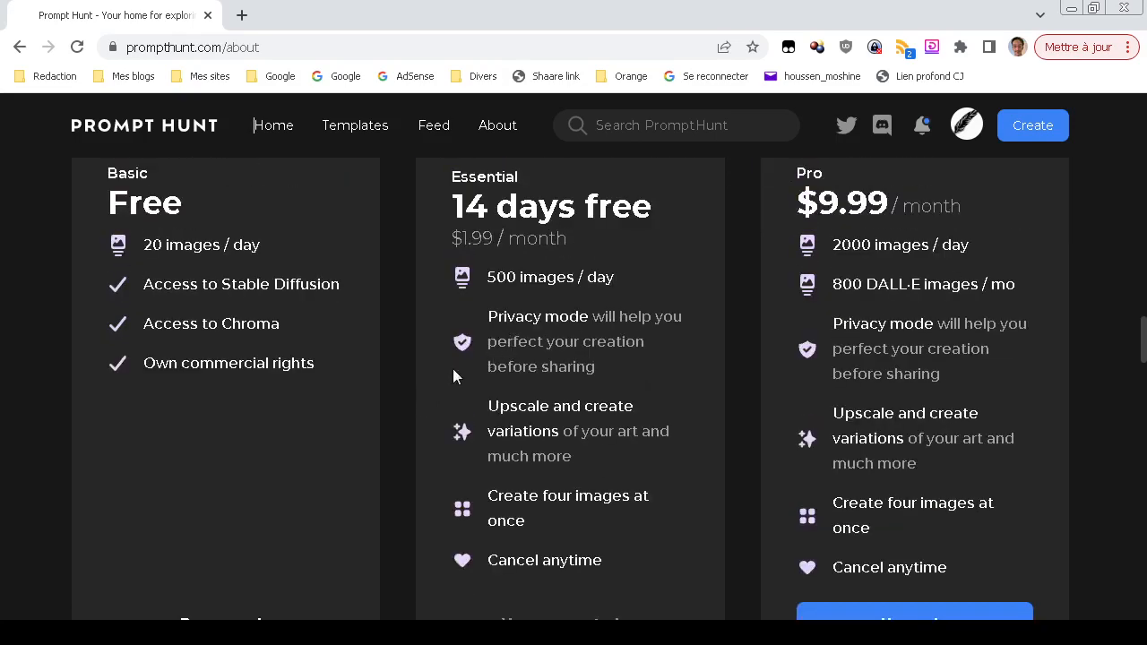
pyautogui.scroll(-1, 455, 382)
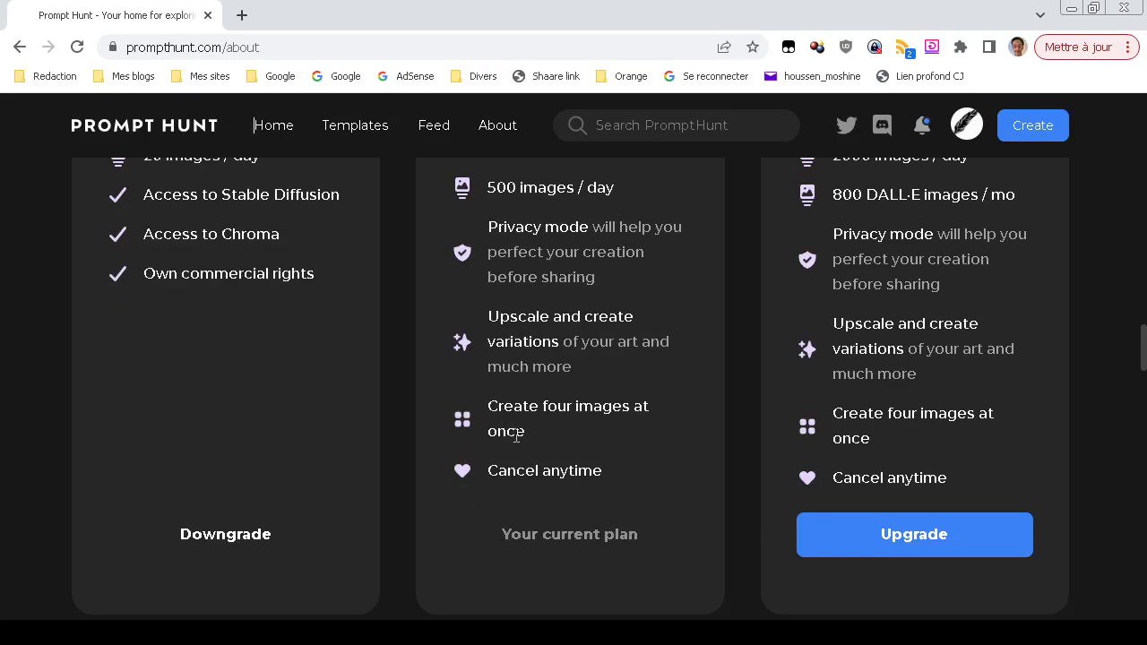
pyautogui.scroll(2, 516, 436)
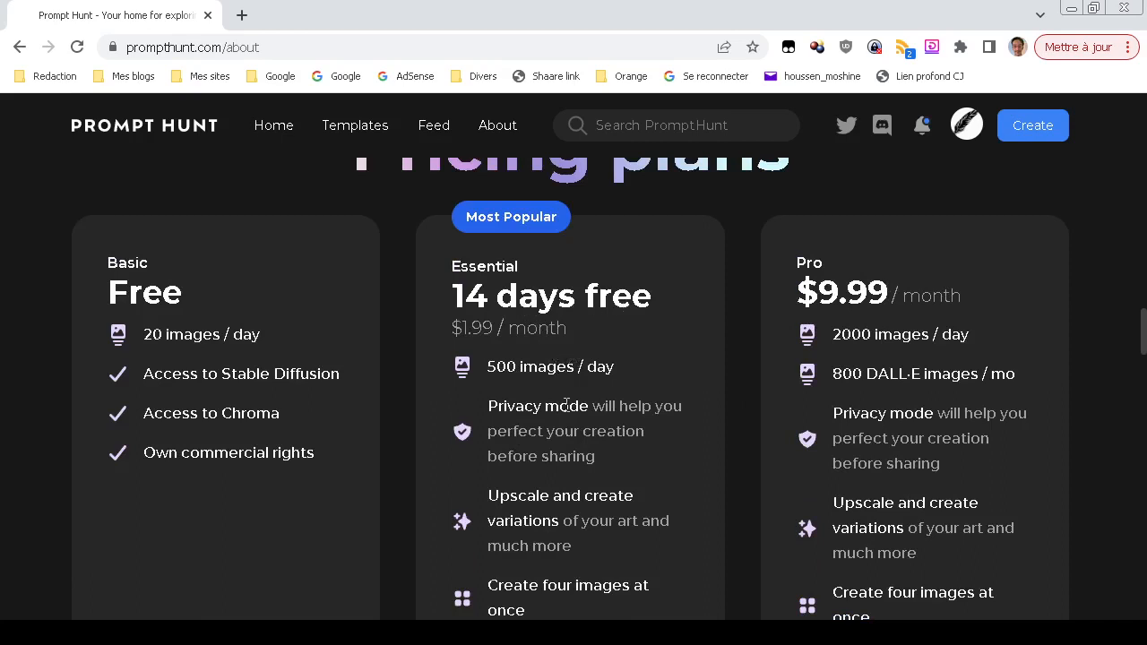
pyautogui.scroll(-2, 566, 405)
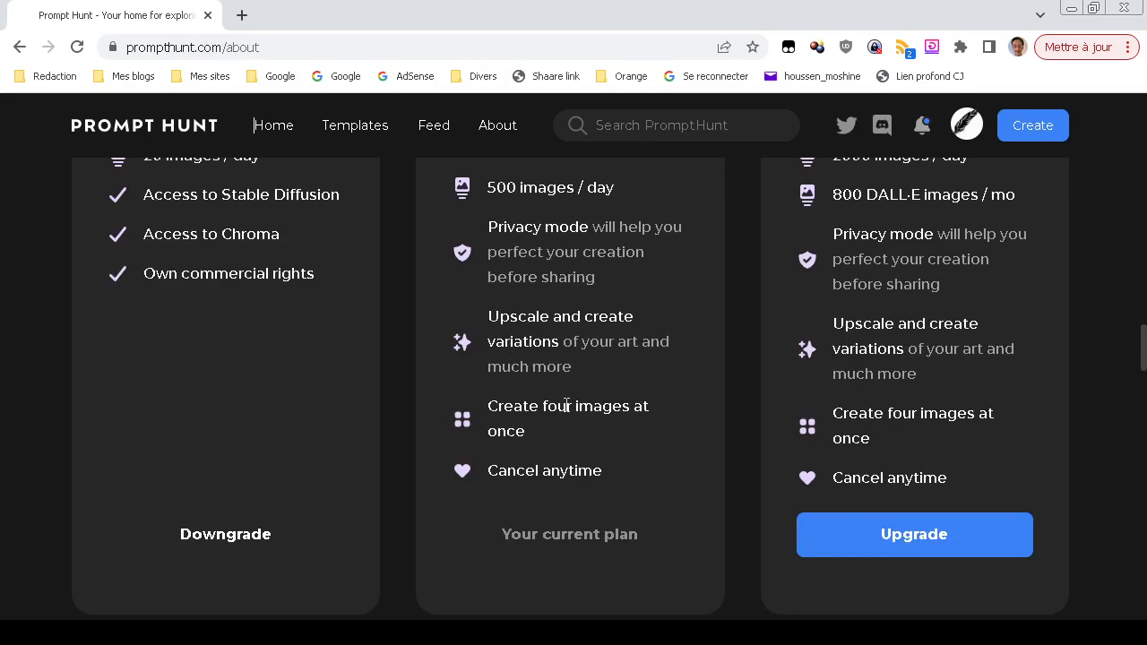
pyautogui.scroll(2, 566, 405)
pyautogui.scroll(1, 567, 405)
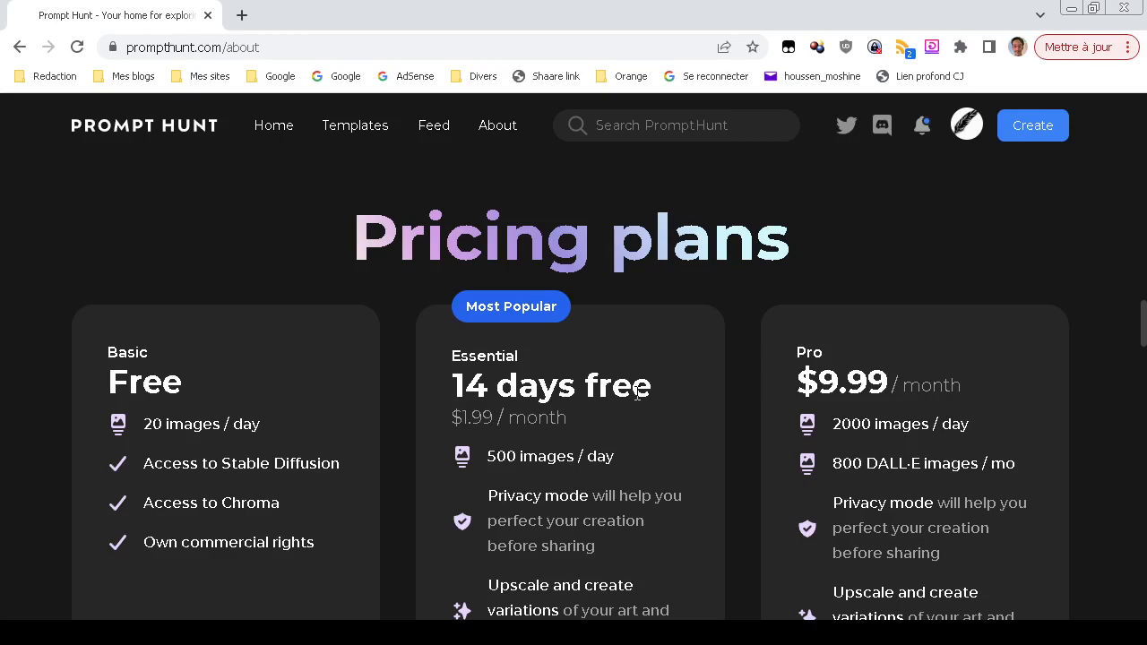
# - Open the image creation page and set the canvas format to Wide in the general settings
pyautogui.click(1033, 137)
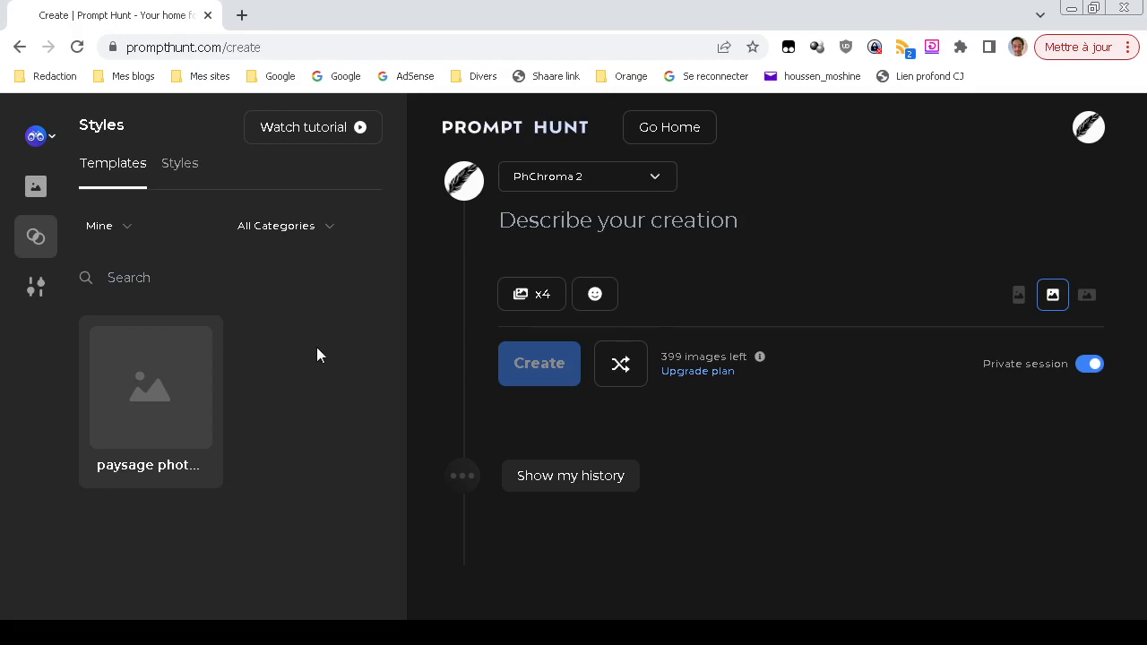
pyautogui.click(45, 187)
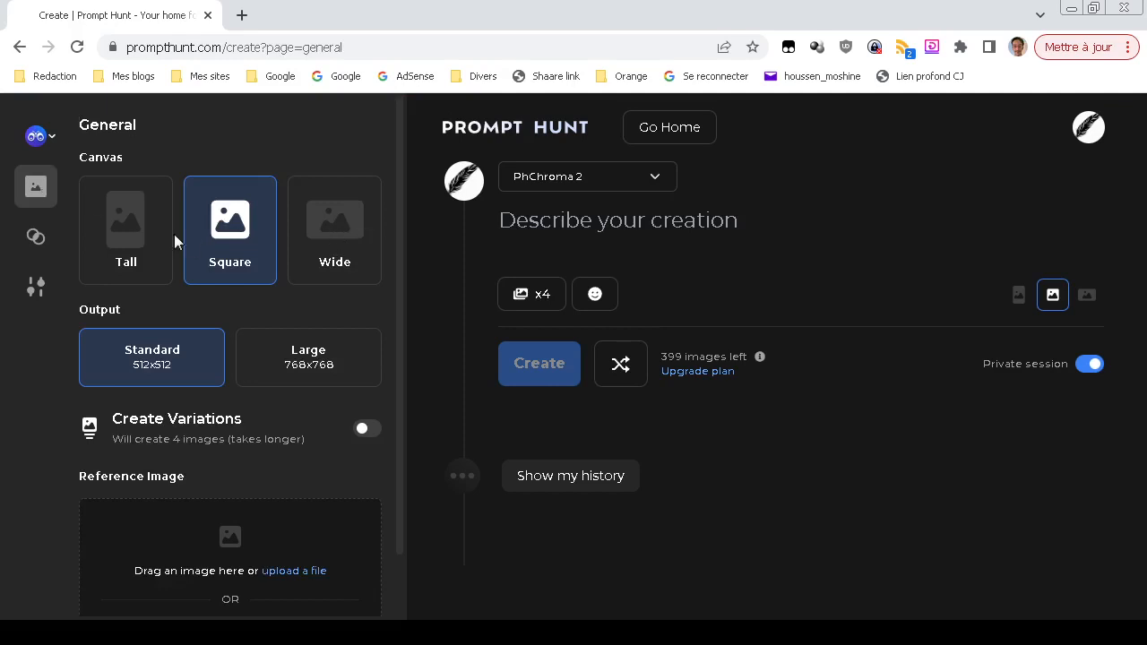
pyautogui.click(137, 249)
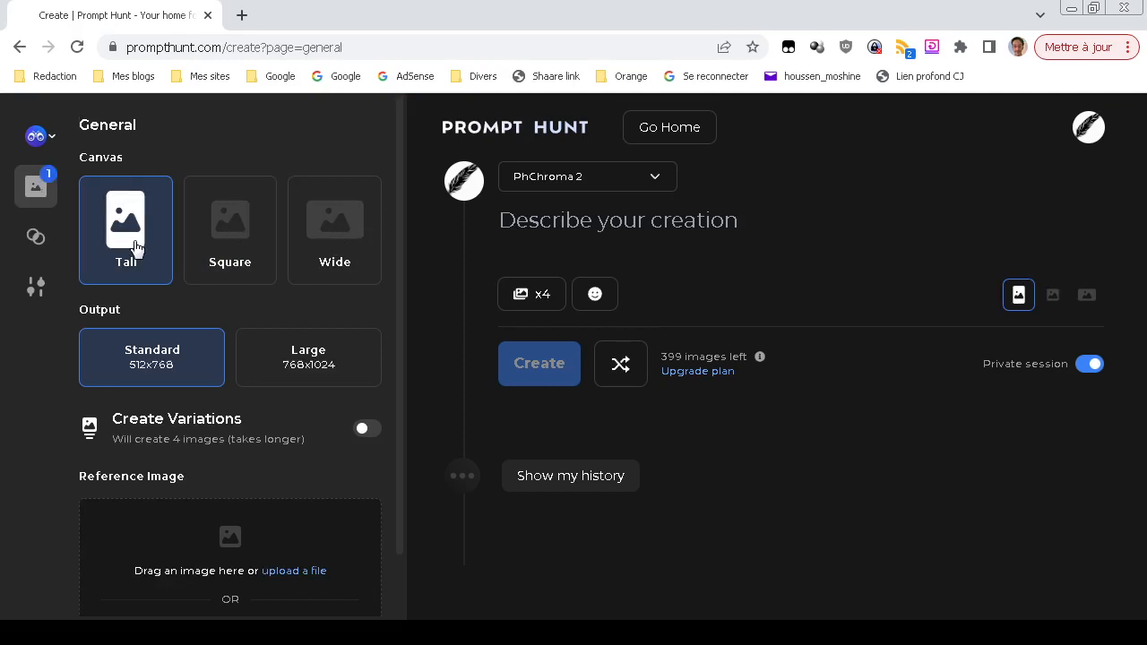
pyautogui.click(360, 249)
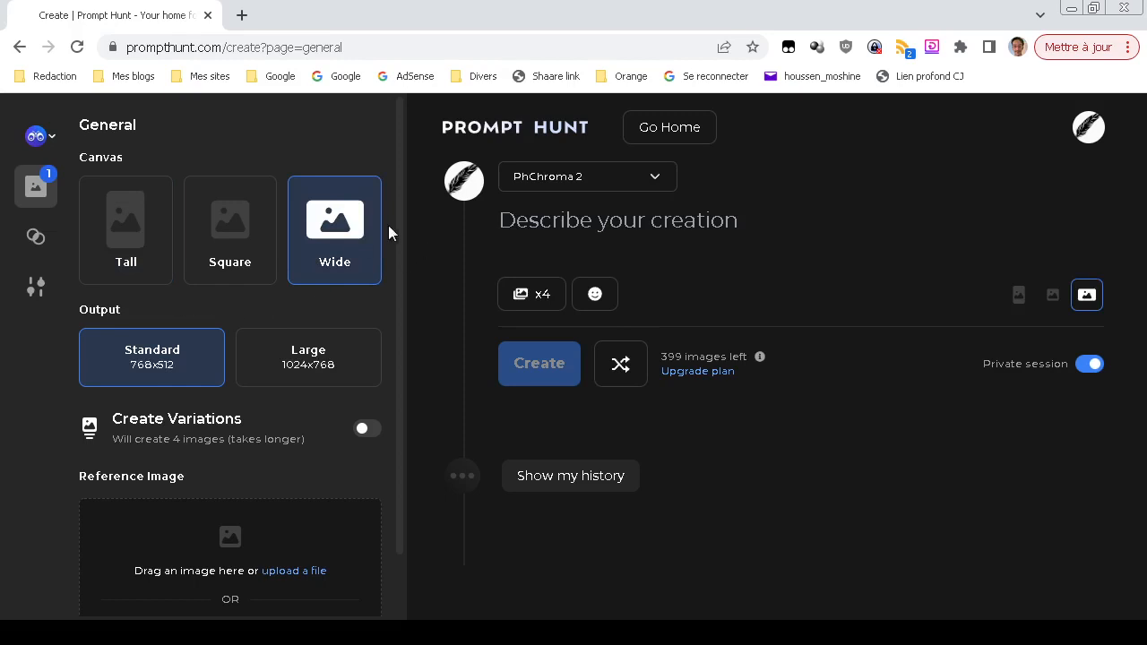
pyautogui.scroll(-1, 203, 408)
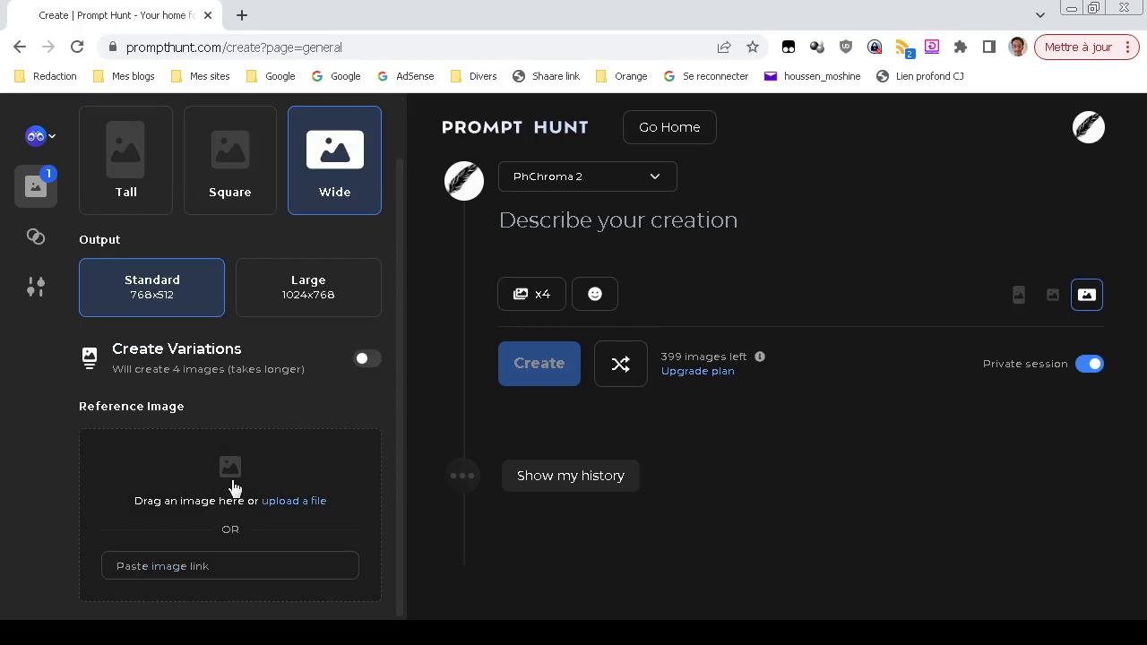
pyautogui.scroll(1, 231, 486)
# - Look through the available models in the advanced settings and select PhChroma2
pyautogui.click(45, 246)
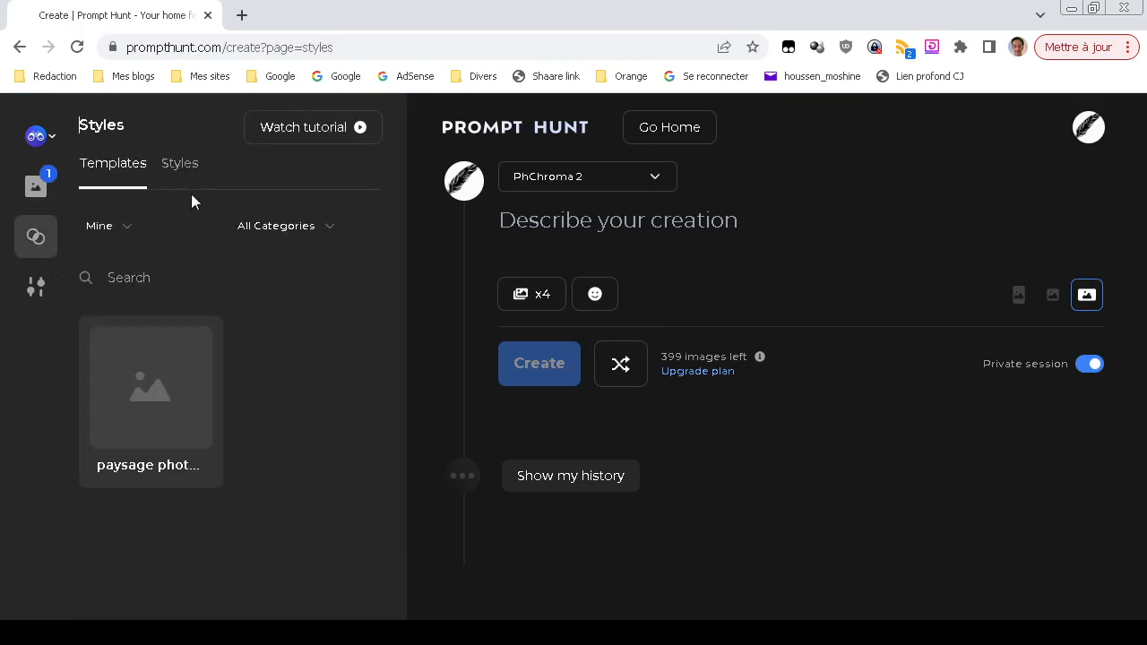
pyautogui.click(36, 289)
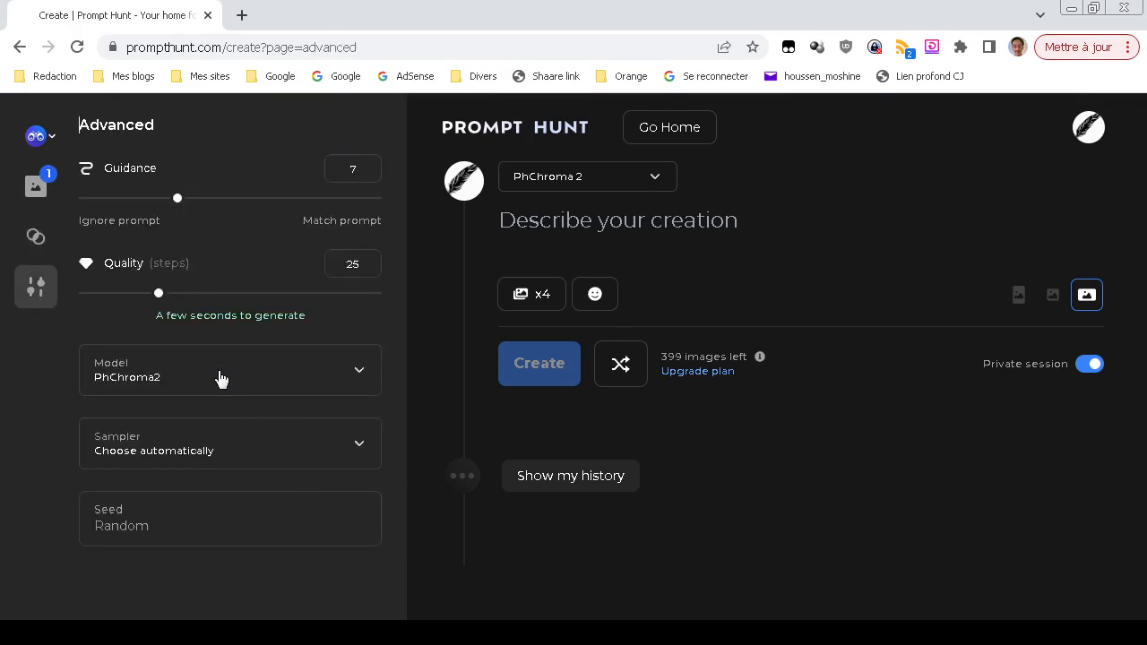
pyautogui.click(222, 378)
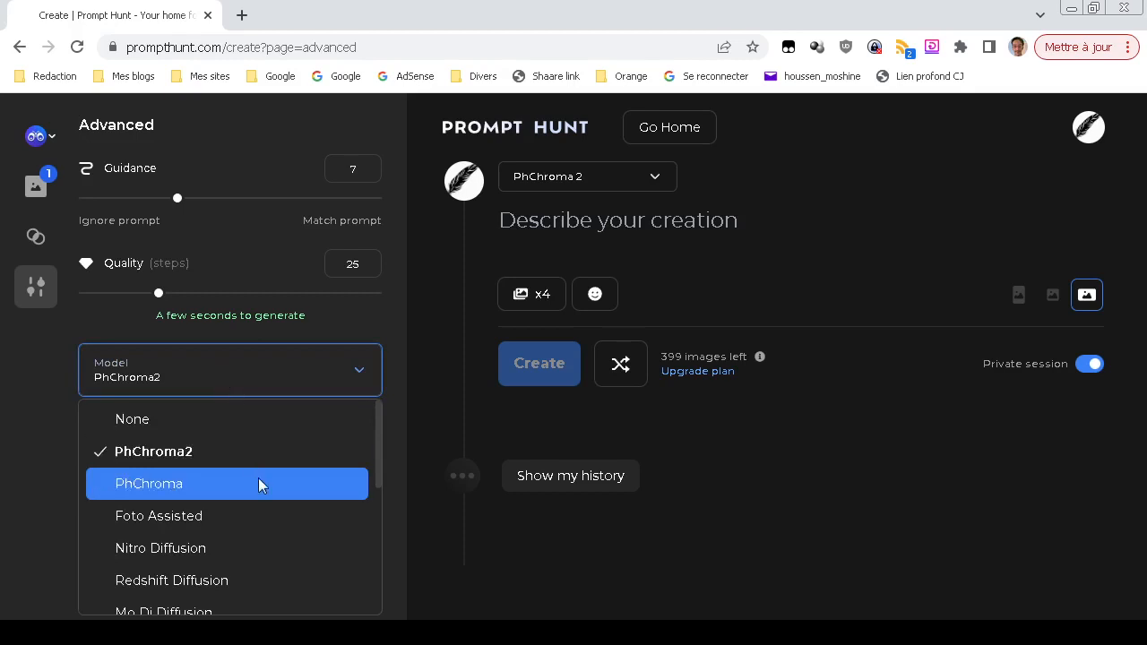
pyautogui.scroll(-5, 259, 481)
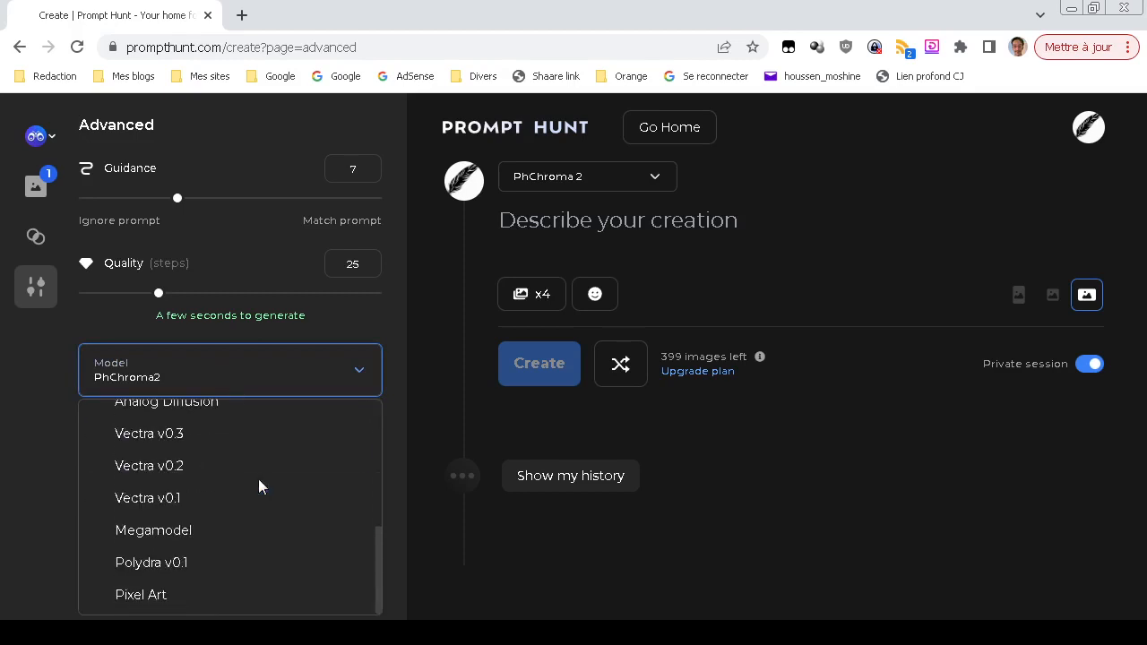
pyautogui.scroll(5, 260, 484)
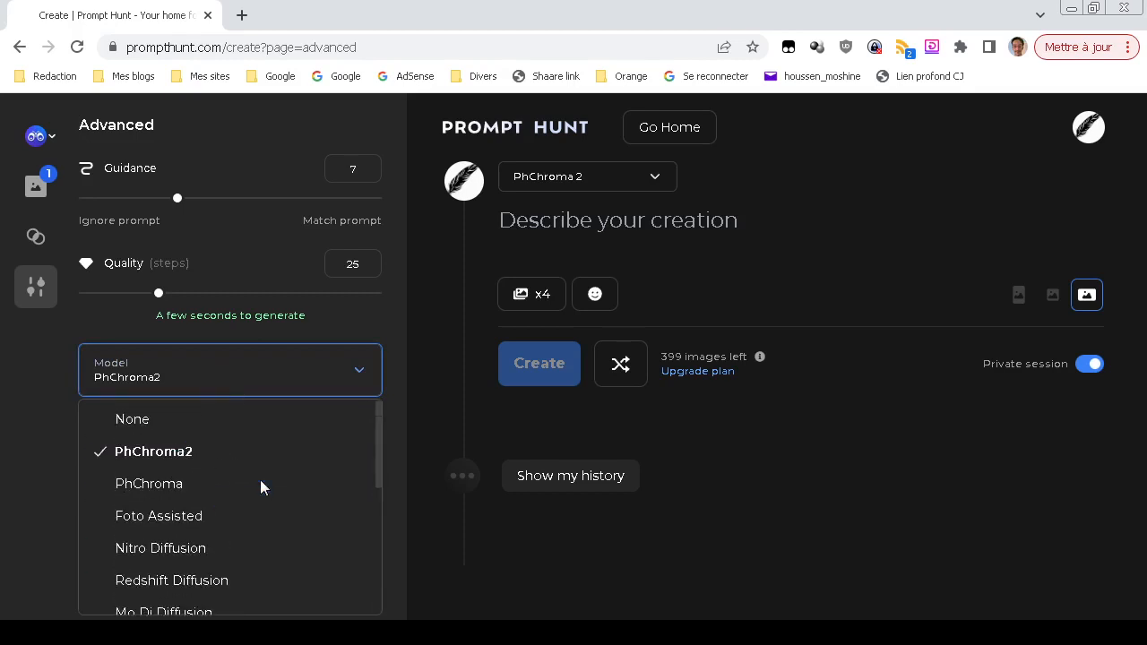
pyautogui.click(187, 458)
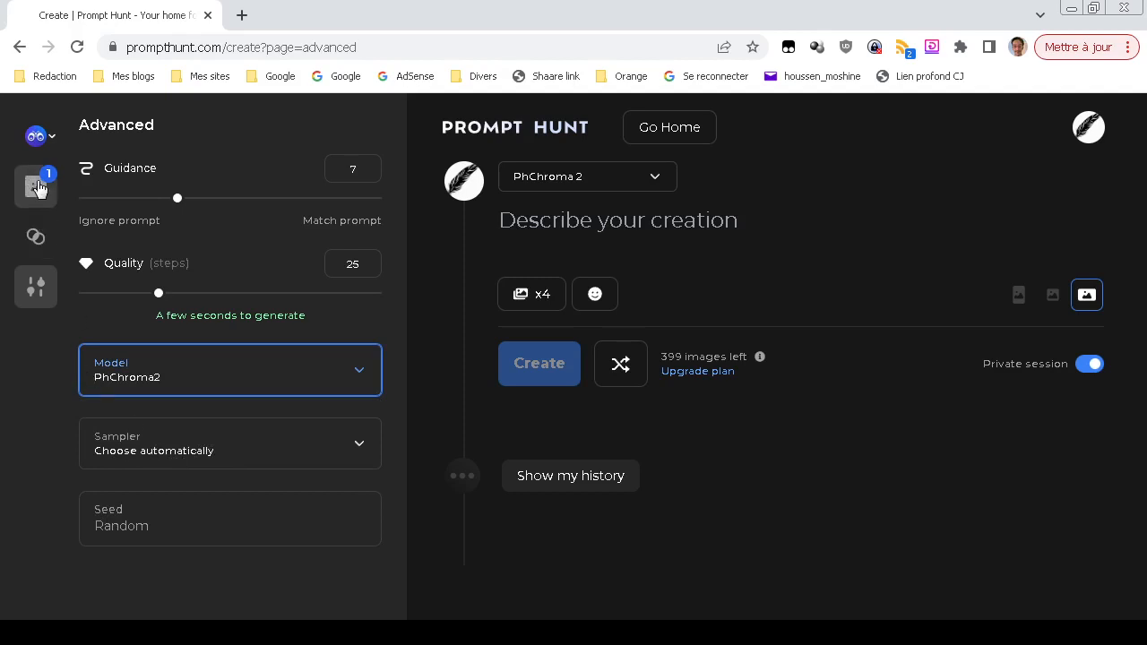
# - Review the general settings and the list of available AI generators without choosing another one
pyautogui.click(36, 186)
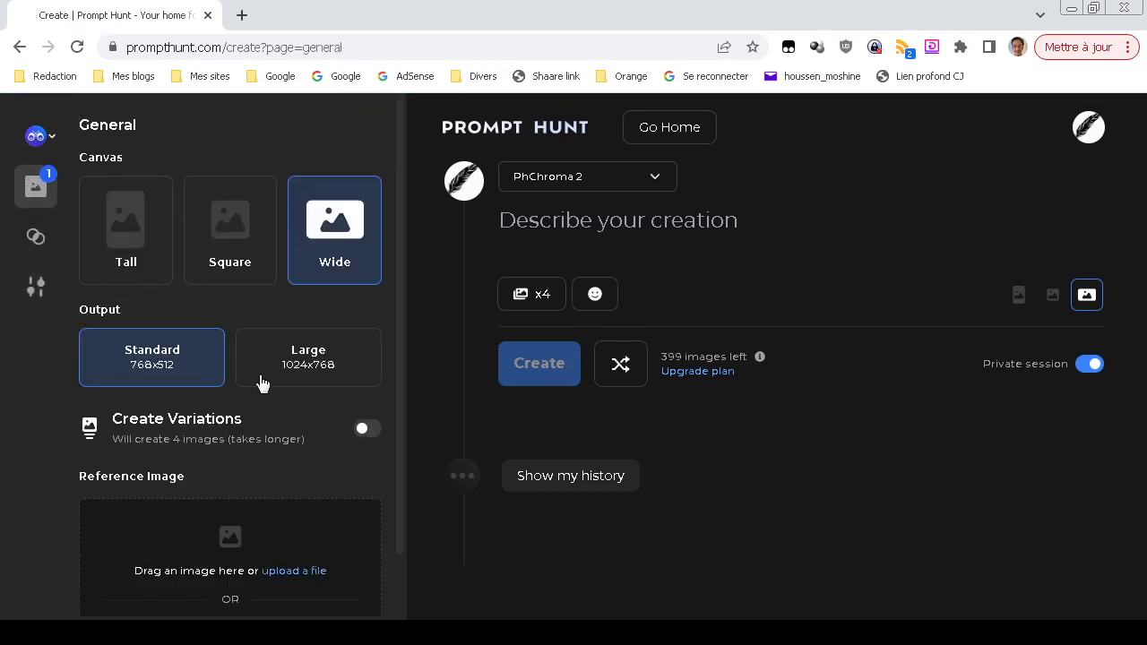
pyautogui.scroll(-1, 261, 399)
pyautogui.scroll(1, 262, 396)
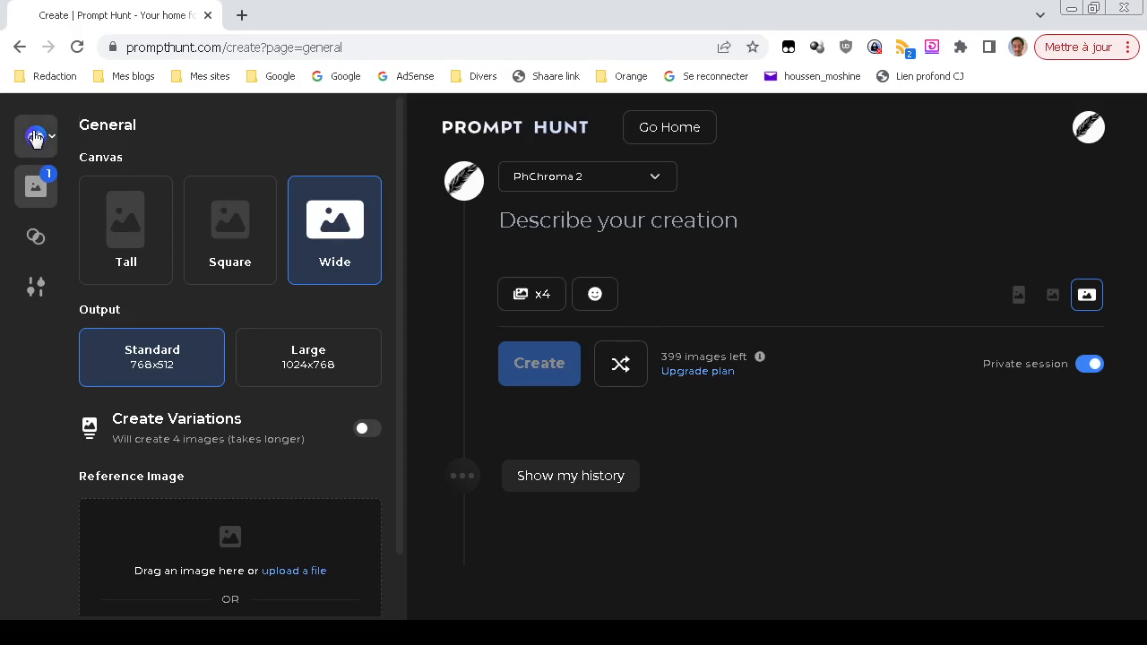
pyautogui.click(36, 136)
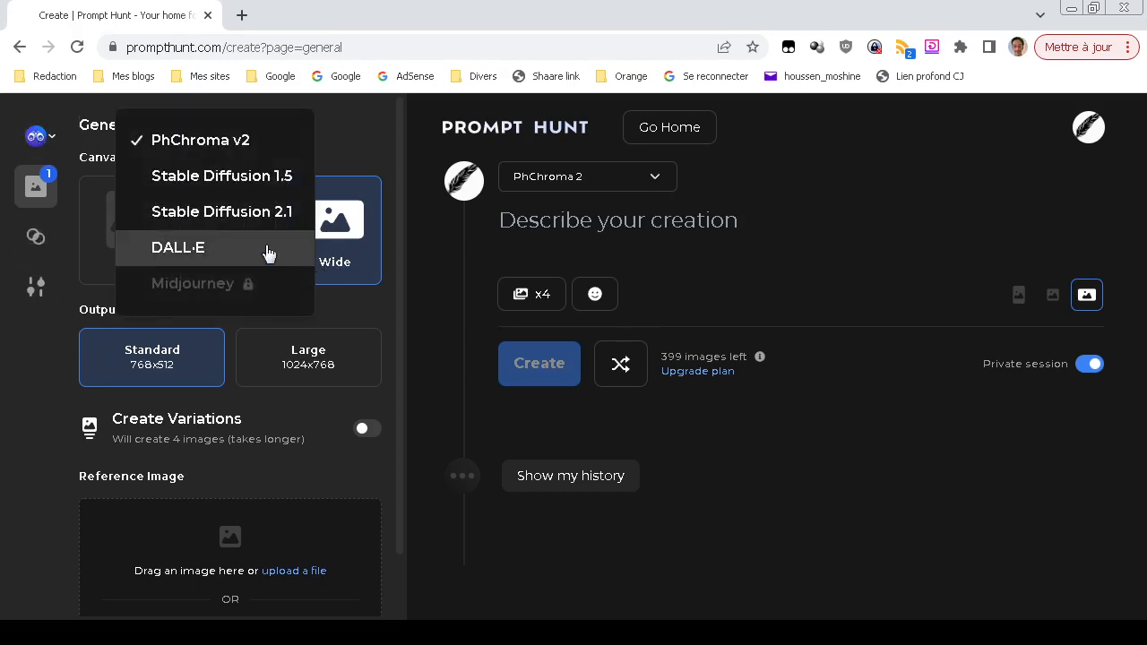
pyautogui.click(5, 401)
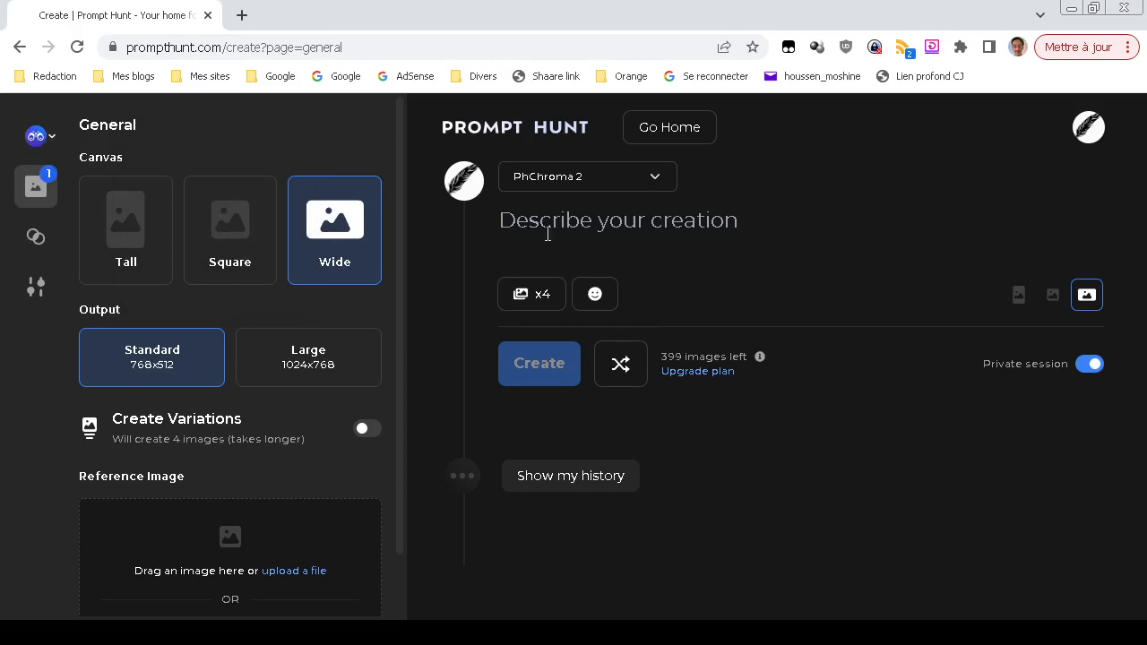
# - Show the styles applied to the creation and expand the Excluded group
pyautogui.click(34, 238)
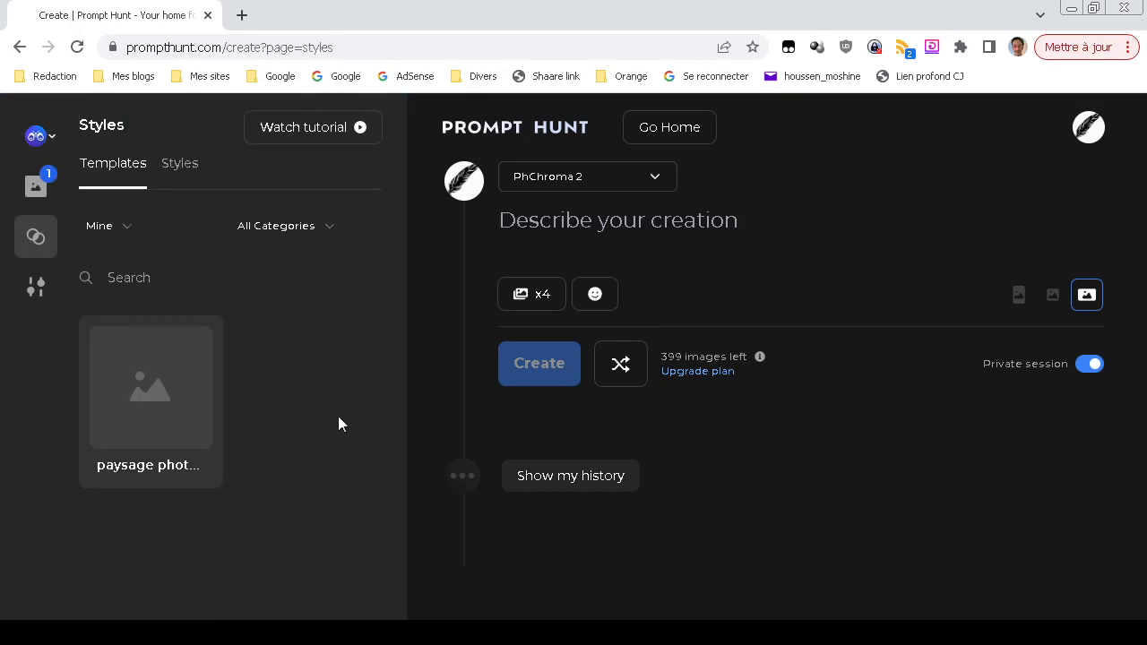
pyautogui.click(183, 172)
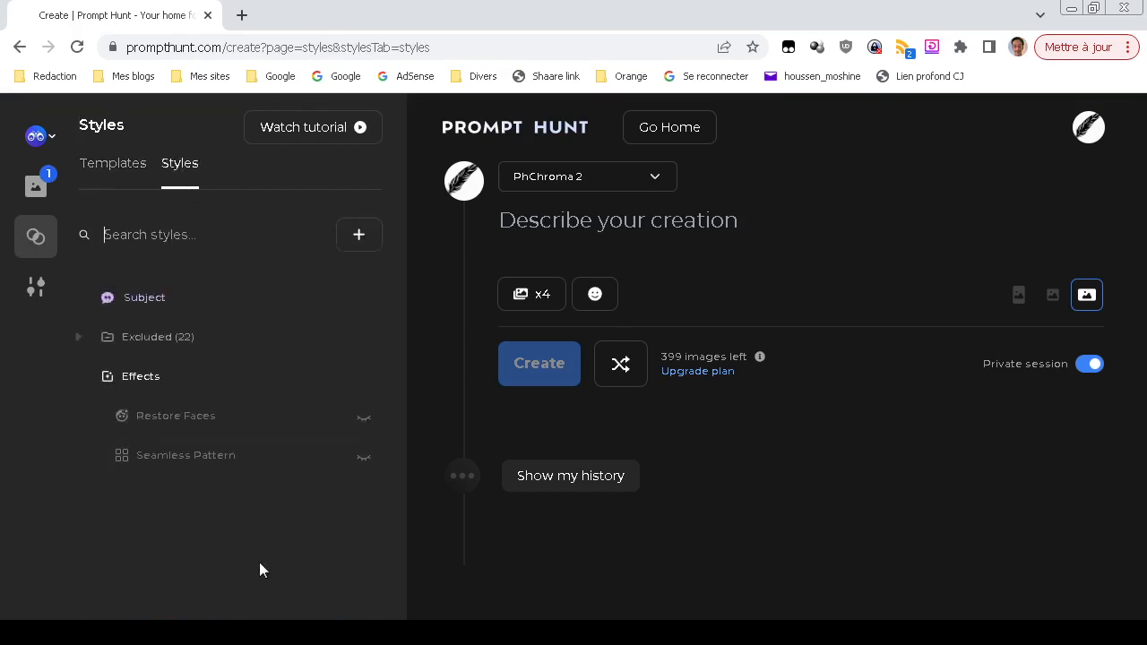
pyautogui.click(79, 348)
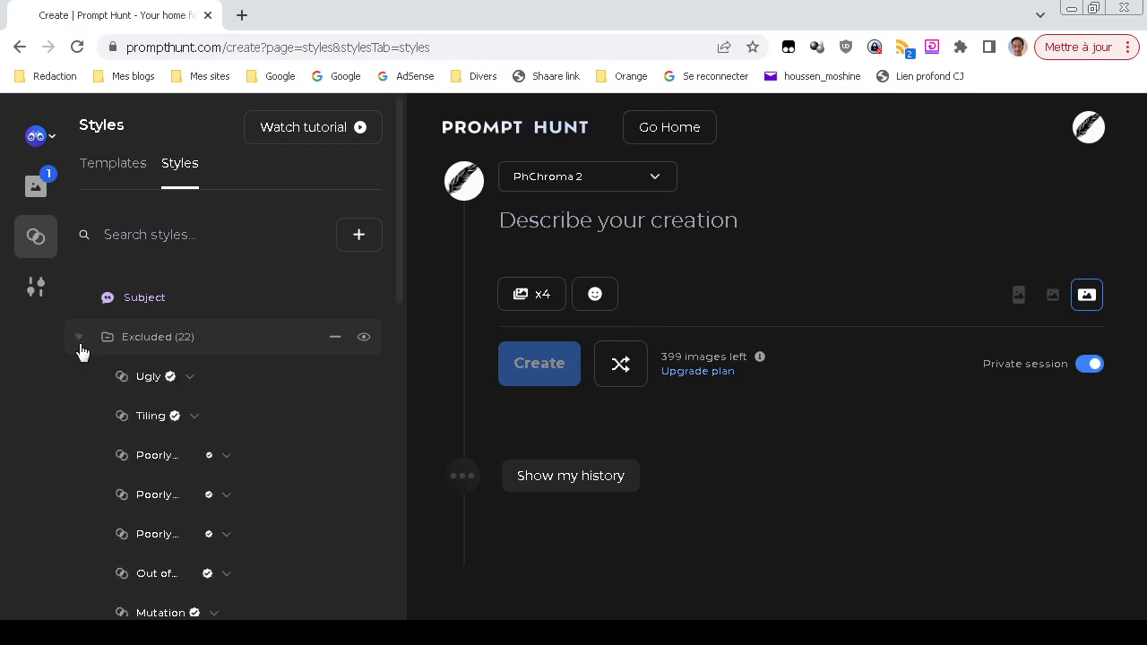
# - Add multiple styles to the Excluded group by pasting the saved list beginning "ugly, distorted, deformed" from the clipboard history
pyautogui.scroll(-9, 189, 457)
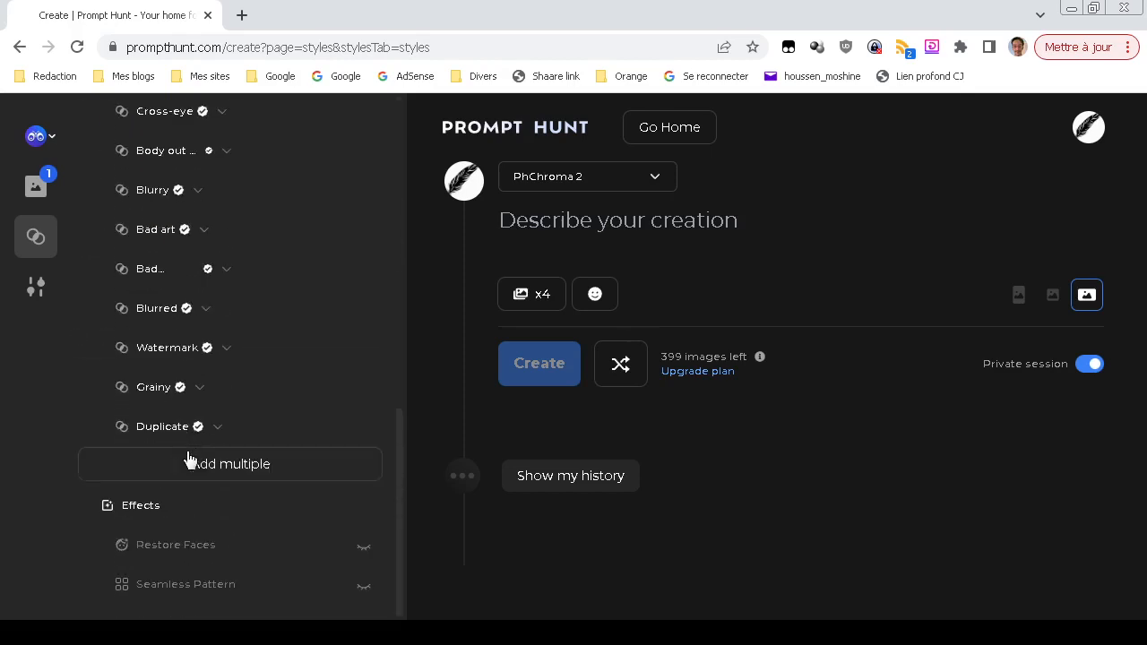
pyautogui.click(185, 464)
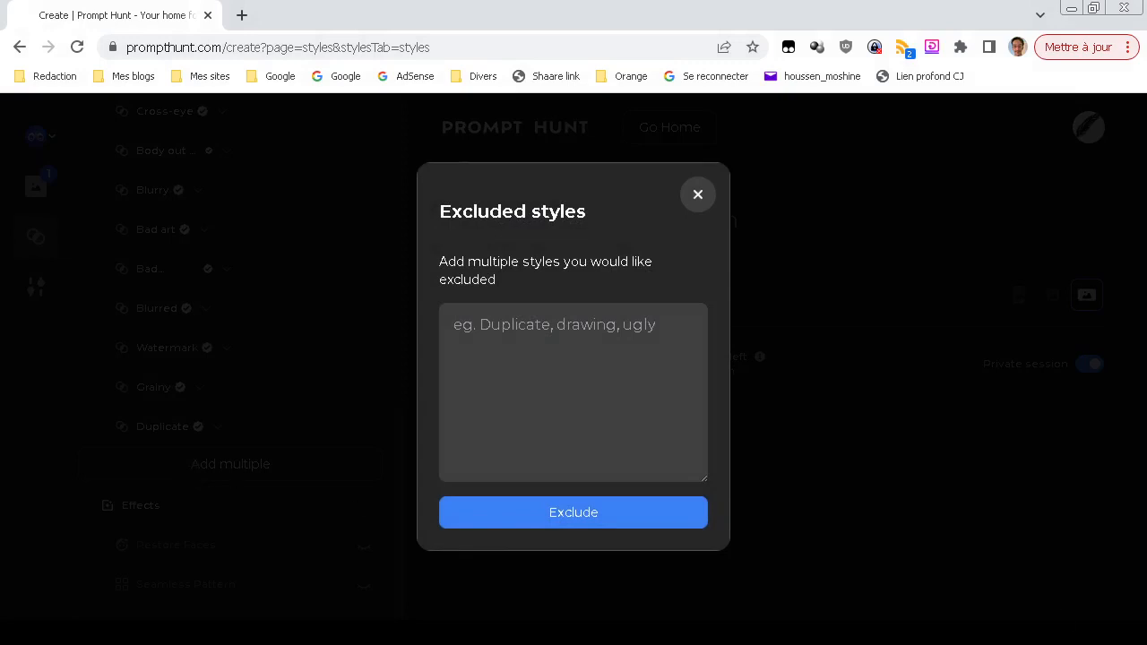
pyautogui.rightClick(985, 633)
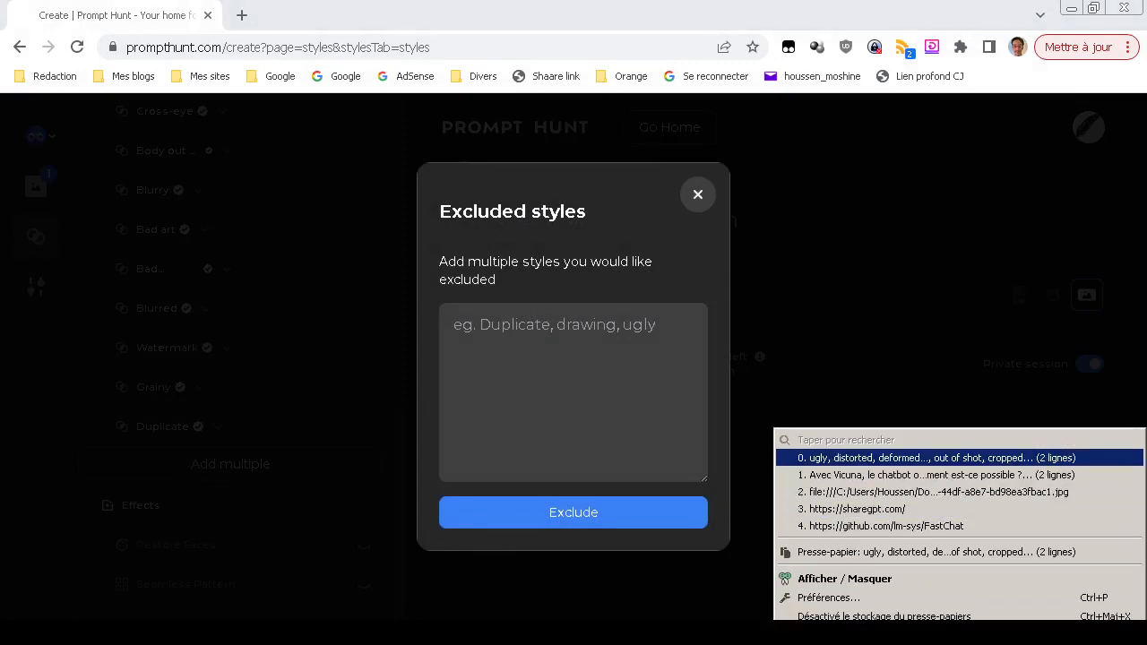
pyautogui.click(941, 456)
pyautogui.click(550, 371)
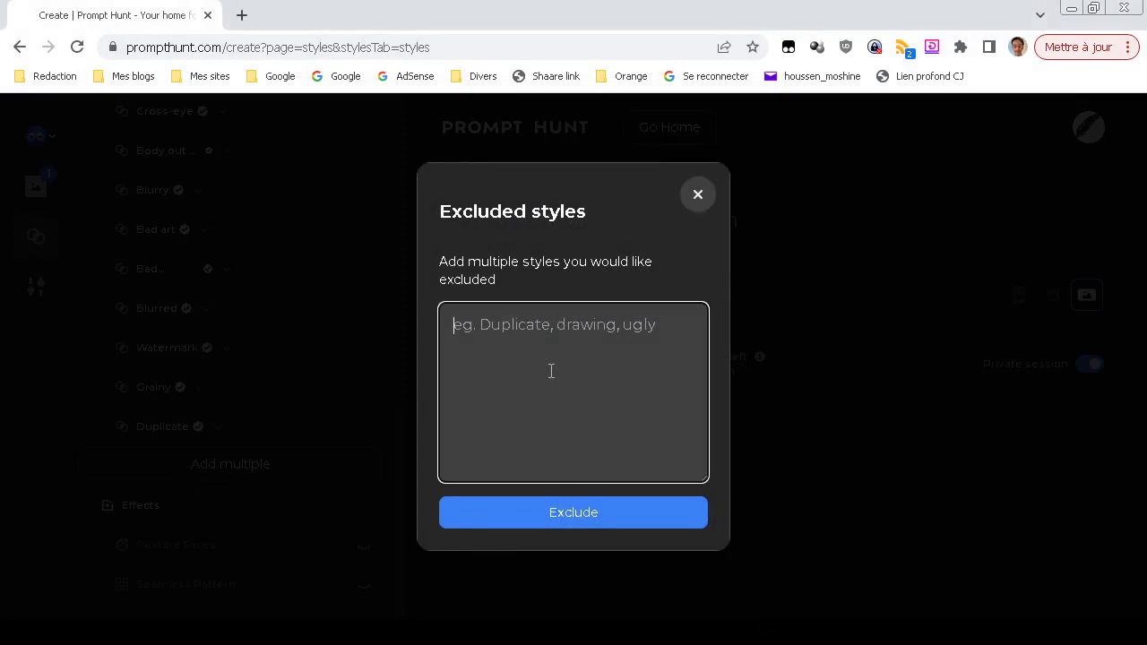
pyautogui.rightClick(986, 632)
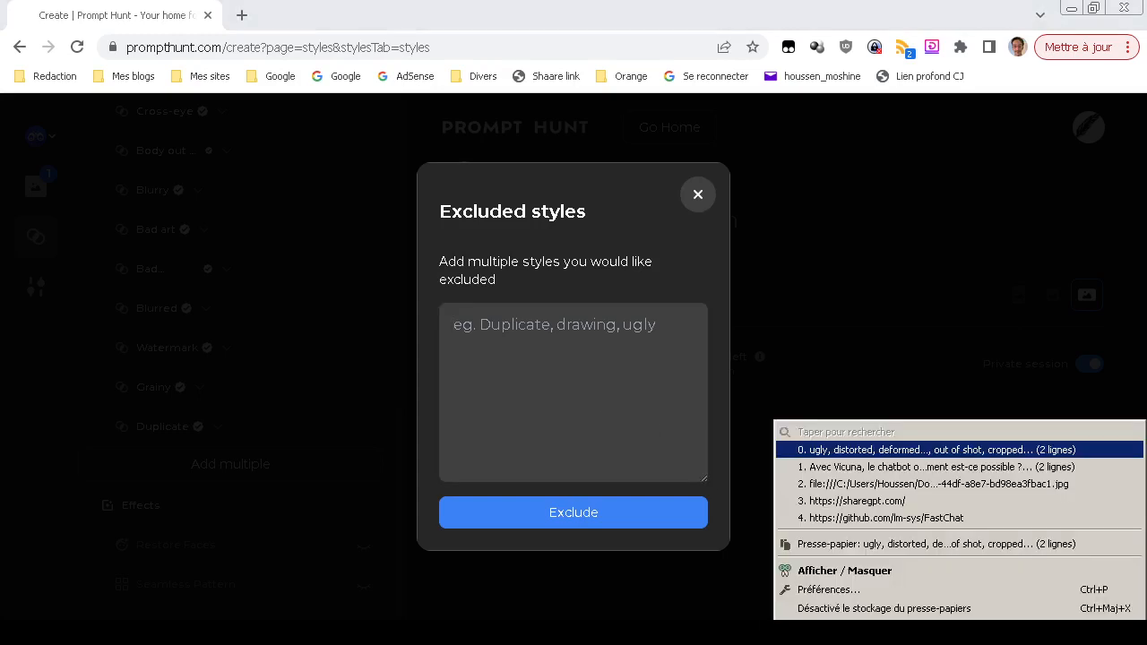
pyautogui.press('Return')
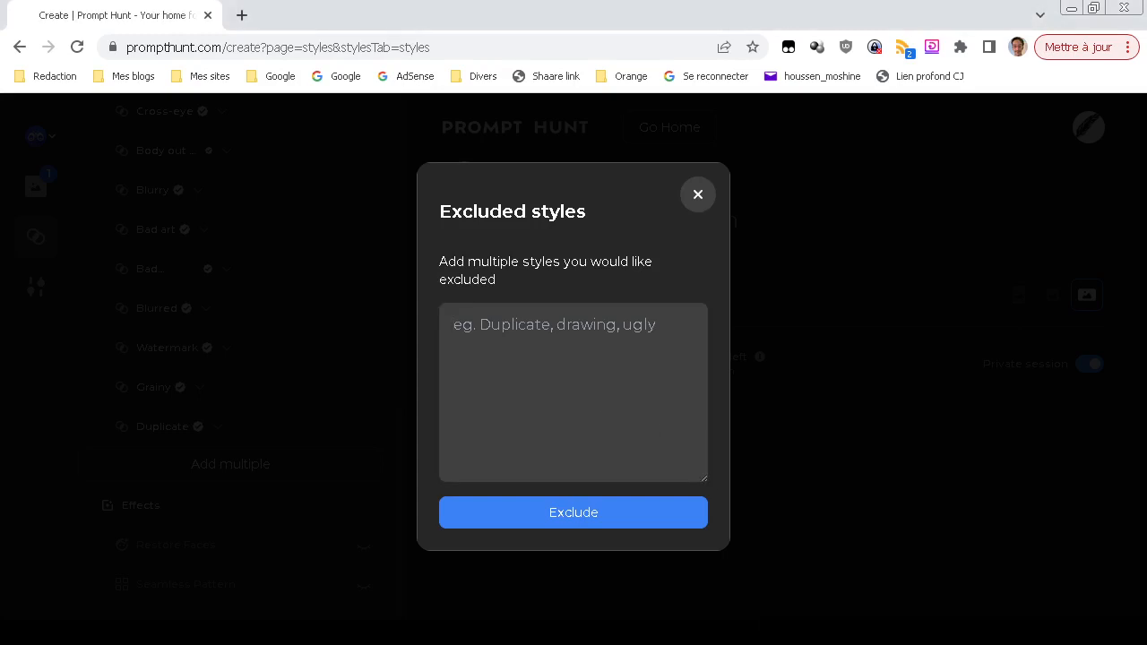
pyautogui.click(596, 518)
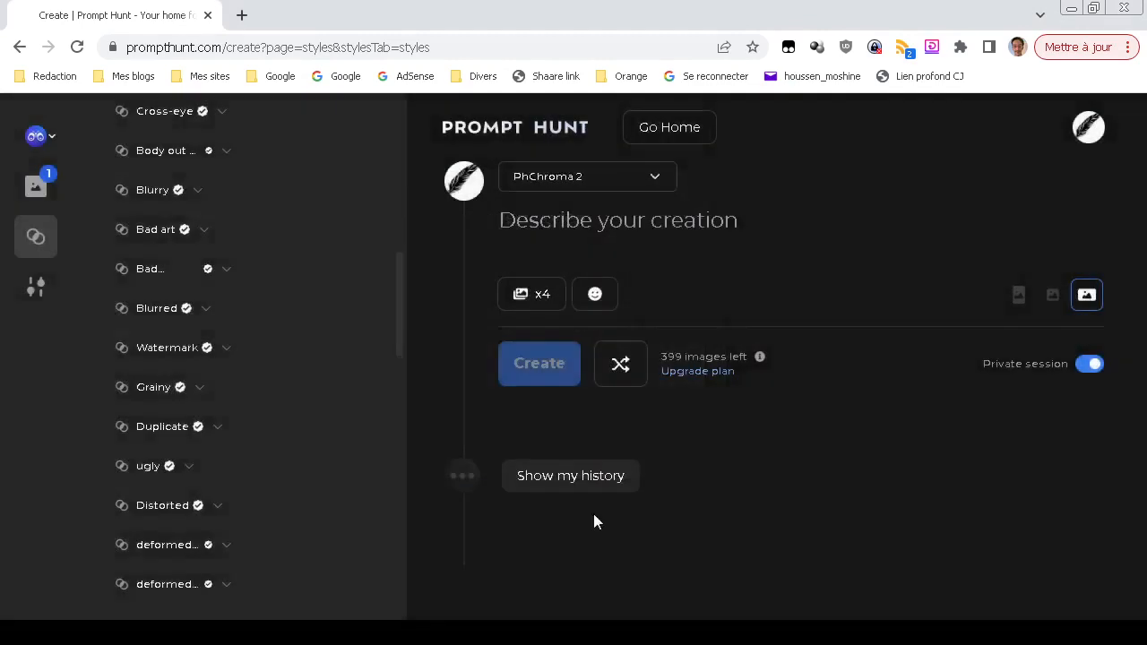
# - Return to the start of the style list and collapse the Excluded group
pyautogui.scroll(10, 256, 412)
pyautogui.scroll(1, 244, 426)
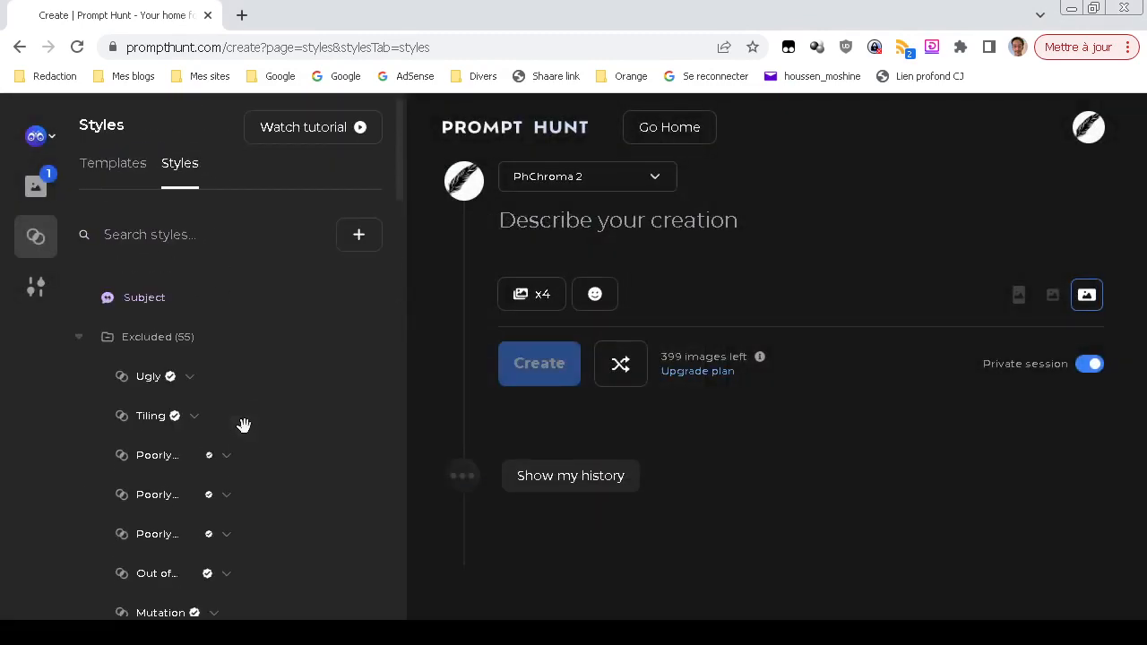
pyautogui.click(82, 337)
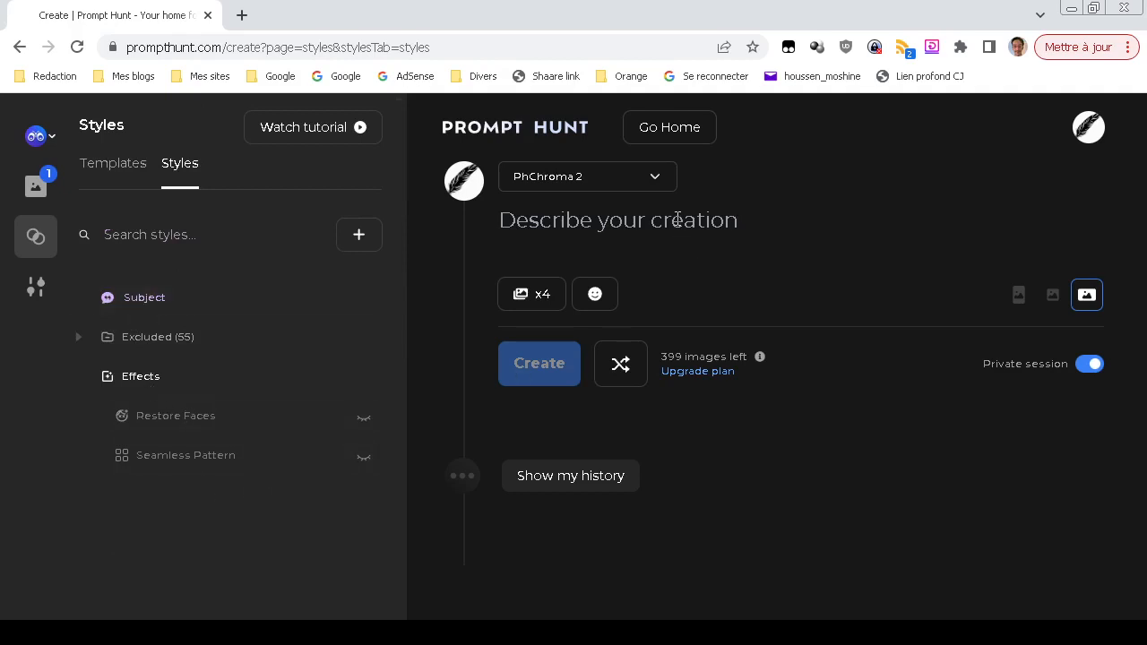
# - Describe the creation as "a beautiful woman sitting in a park, beautiful face, beautiful body"
pyautogui.click(676, 218)
pyautogui.write('n')
pyautogui.press('BackSpace')
pyautogui.write('a bne')
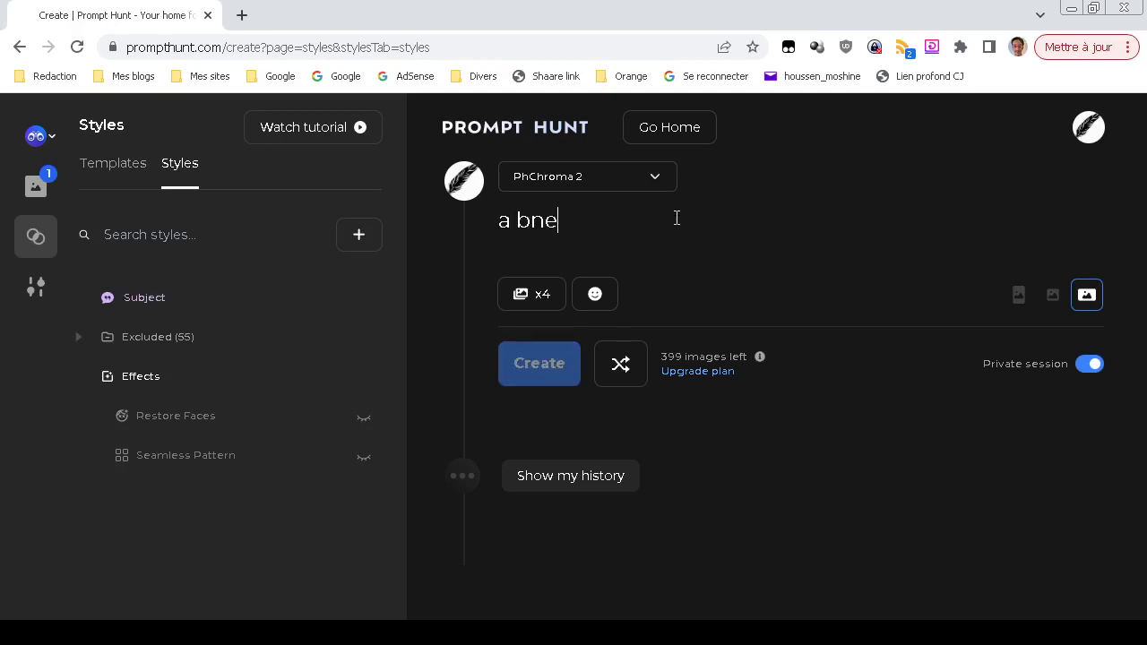
pyautogui.press('BackSpace')
pyautogui.press('BackSpace')
pyautogui.write('eaut')
pyautogui.press('BackSpace')
pyautogui.write('toif')
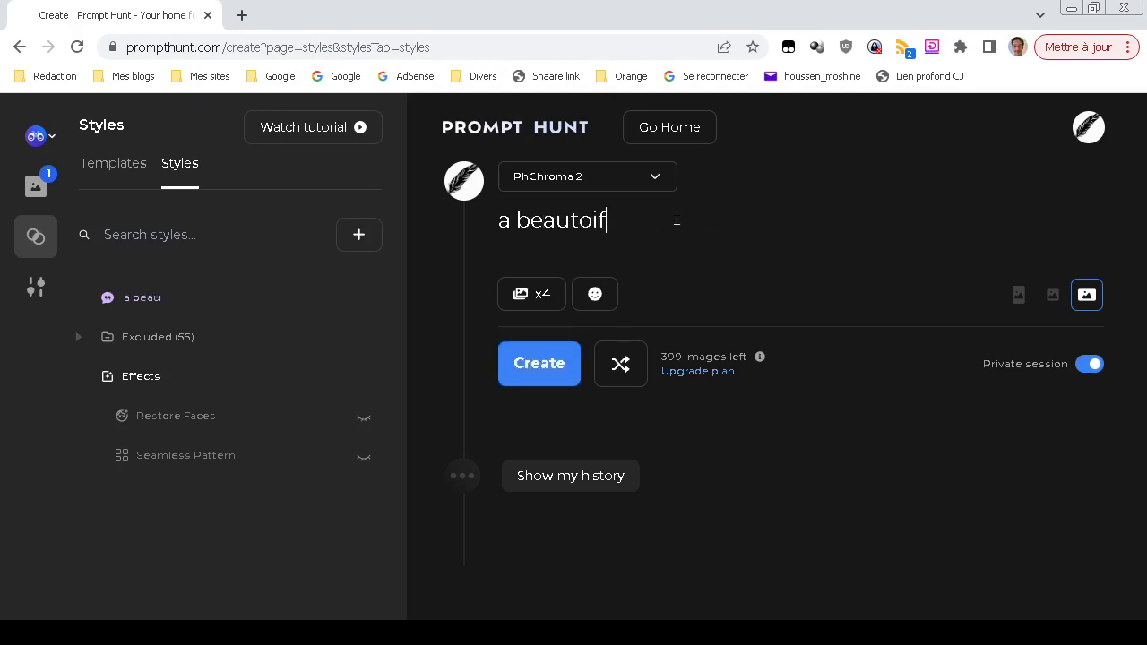
pyautogui.press('BackSpace')
pyautogui.press('BackSpace')
pyautogui.press('BackSpace')
pyautogui.write('iful wom')
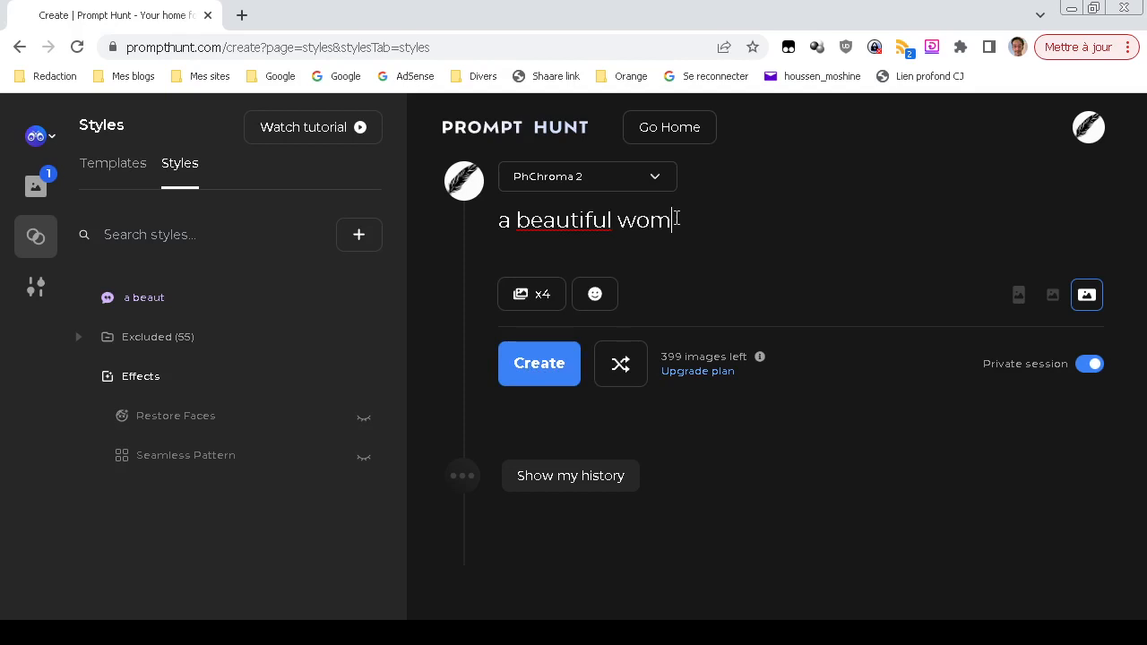
pyautogui.write('an sitting')
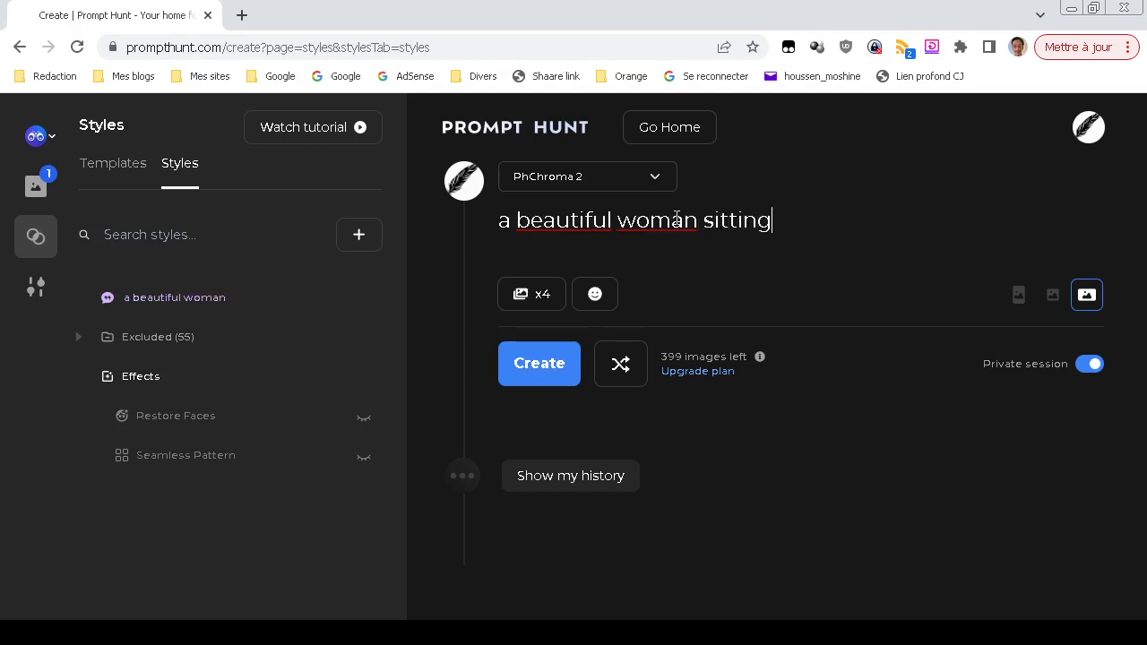
pyautogui.write(' in a park, beauy')
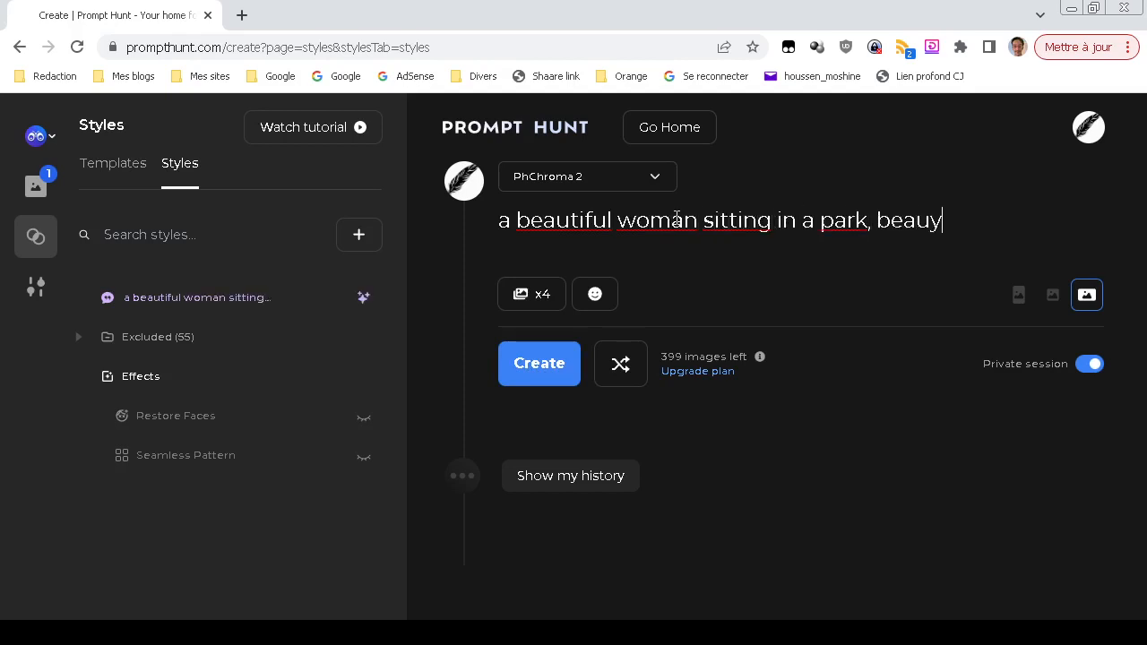
pyautogui.press('BackSpace')
pyautogui.write('tiful')
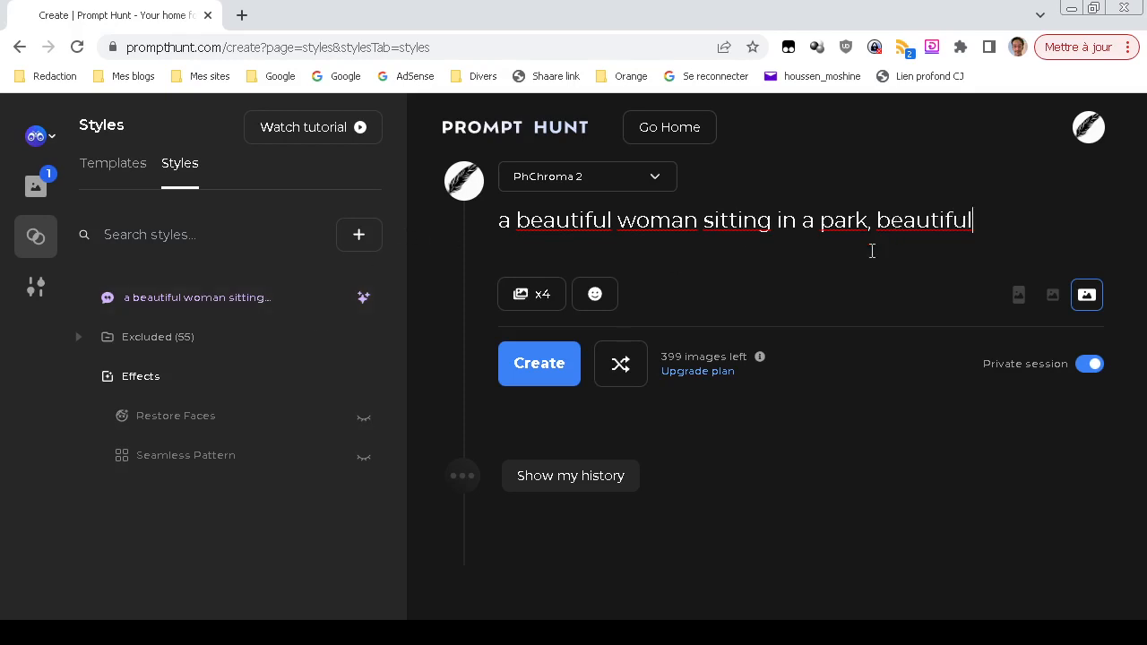
pyautogui.write(' face, beautiful body')
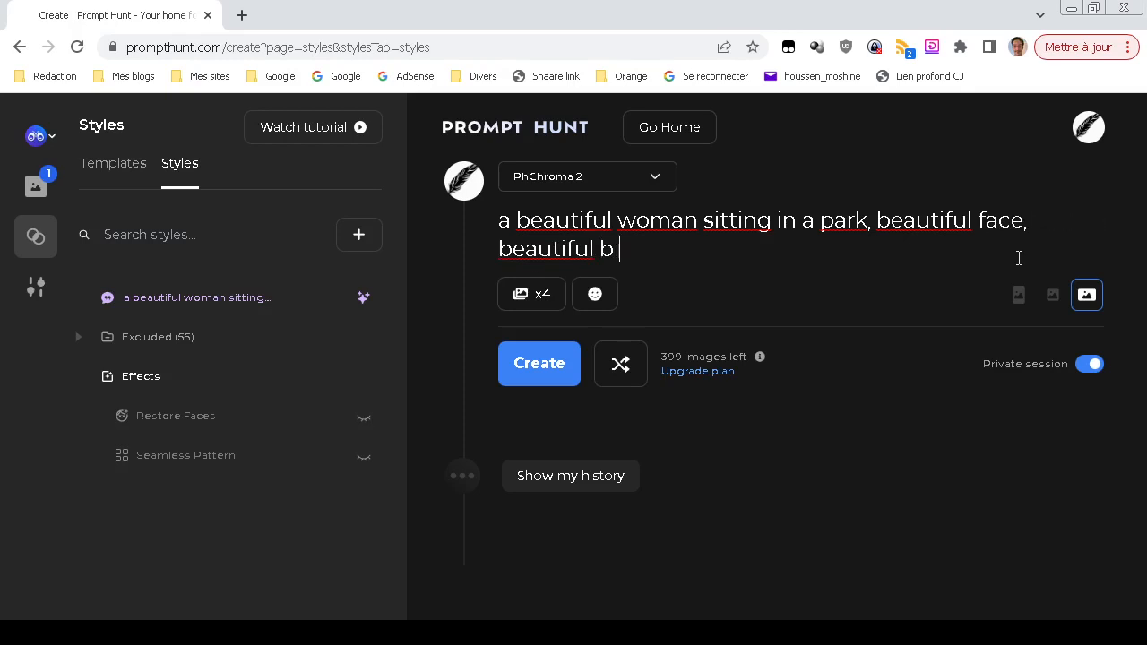
pyautogui.press('BackSpace')
pyautogui.press('BackSpace')
pyautogui.press('BackSpace')
pyautogui.write('ody')
# - Create the images, marking "a beautiful woman sitting in a park" as the subject
pyautogui.click(521, 375)
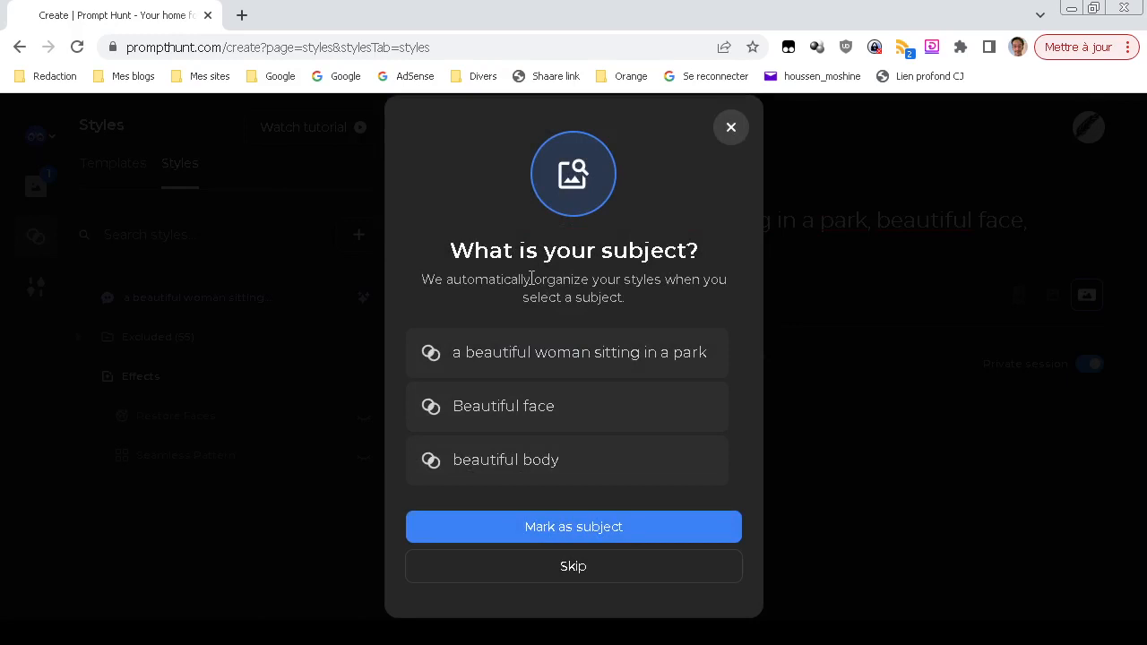
pyautogui.click(551, 351)
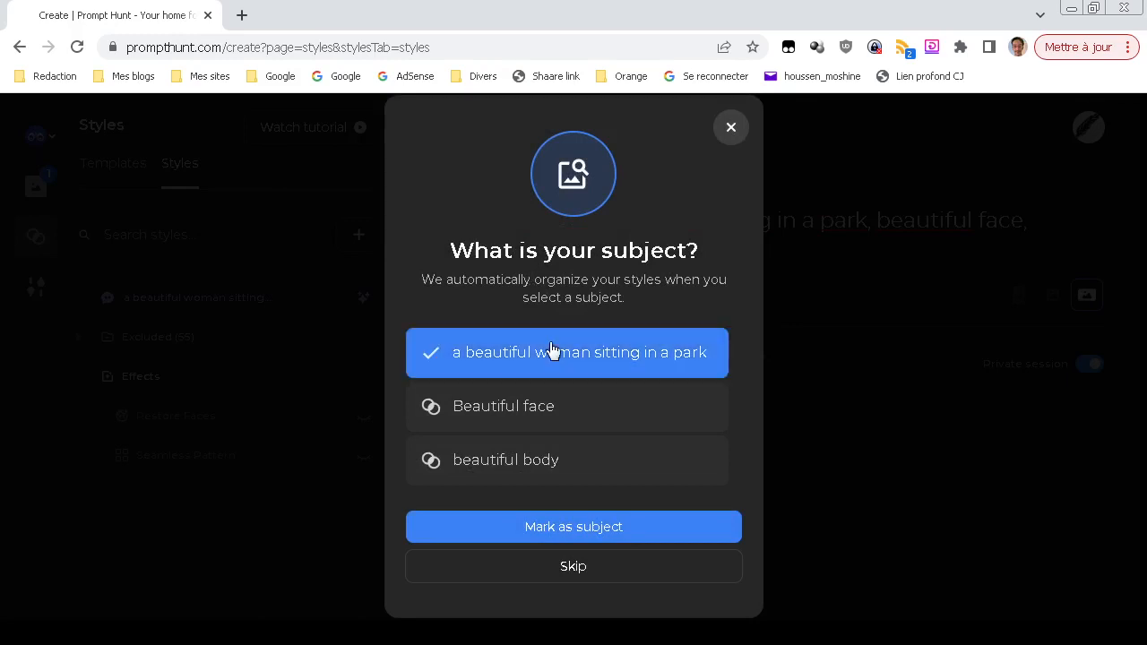
pyautogui.click(570, 529)
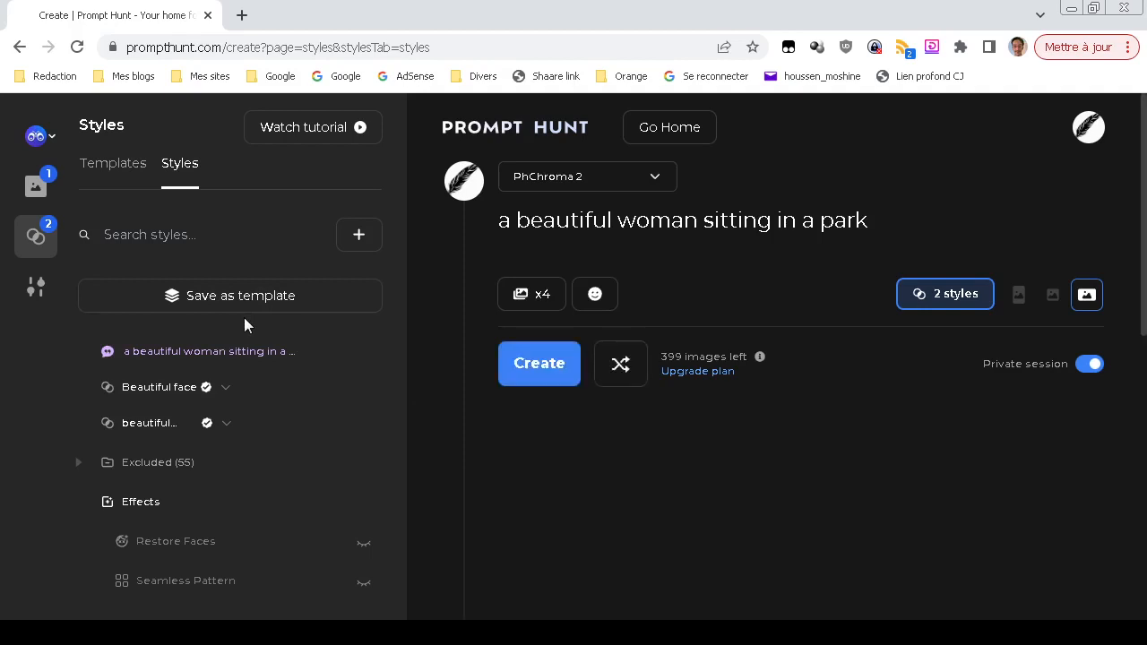
# - Browse the Detail alternatives for the Beautiful face style and replace it with Smooth
pyautogui.click(227, 388)
pyautogui.scroll(-1, 230, 394)
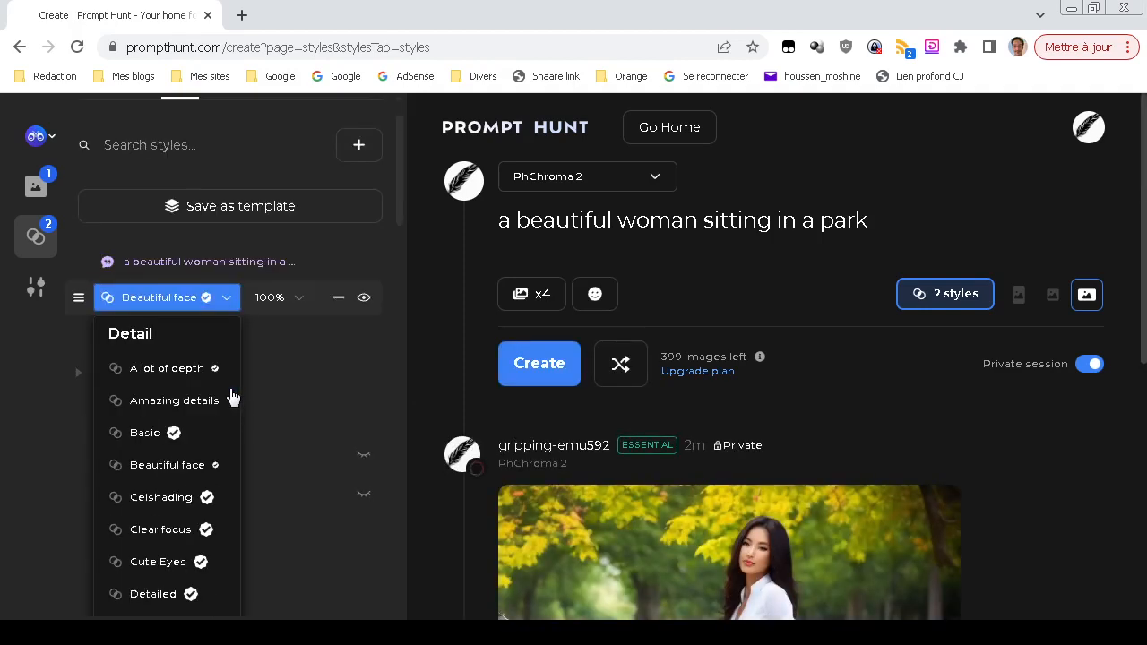
pyautogui.scroll(-2, 225, 415)
pyautogui.scroll(-2, 224, 416)
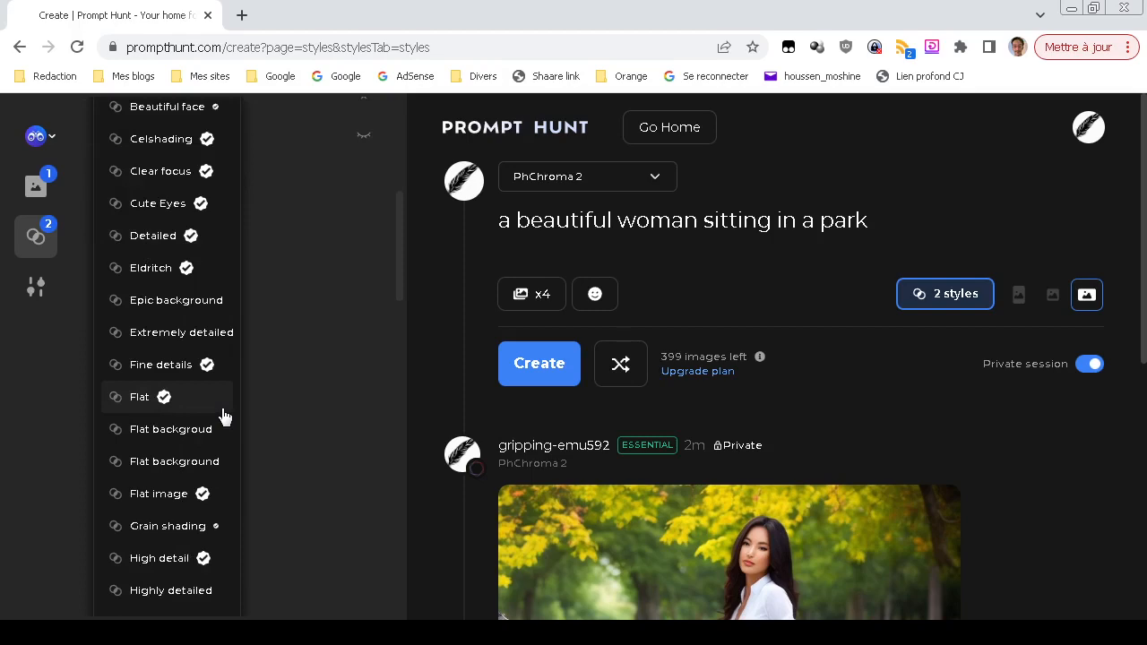
pyautogui.scroll(-8, 224, 417)
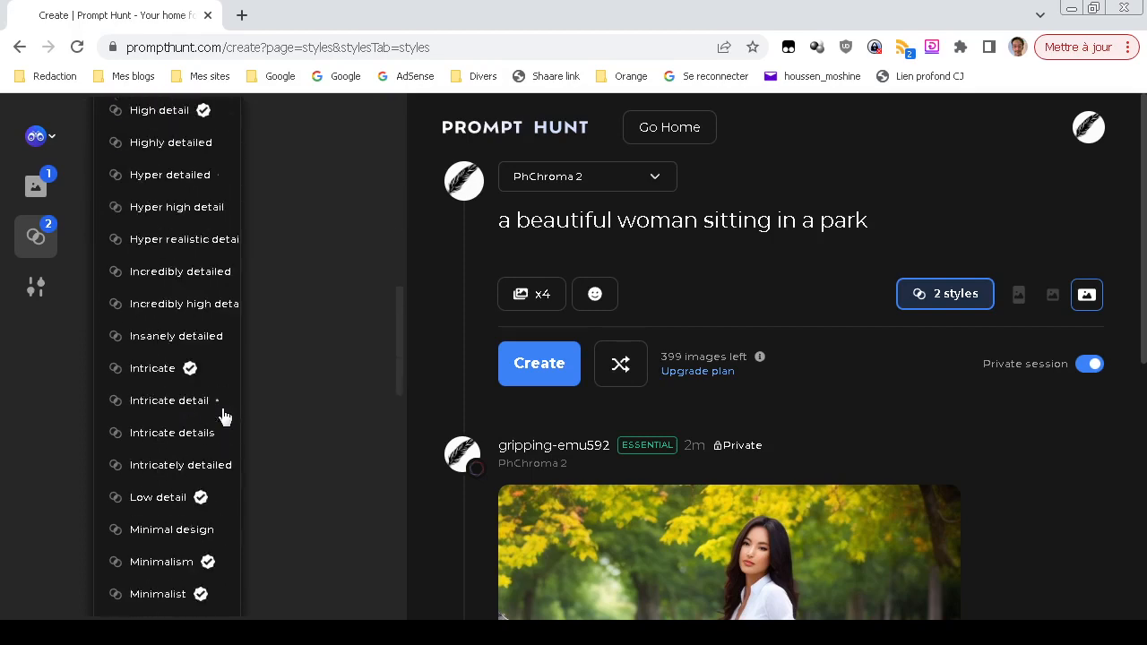
pyautogui.scroll(10, 224, 416)
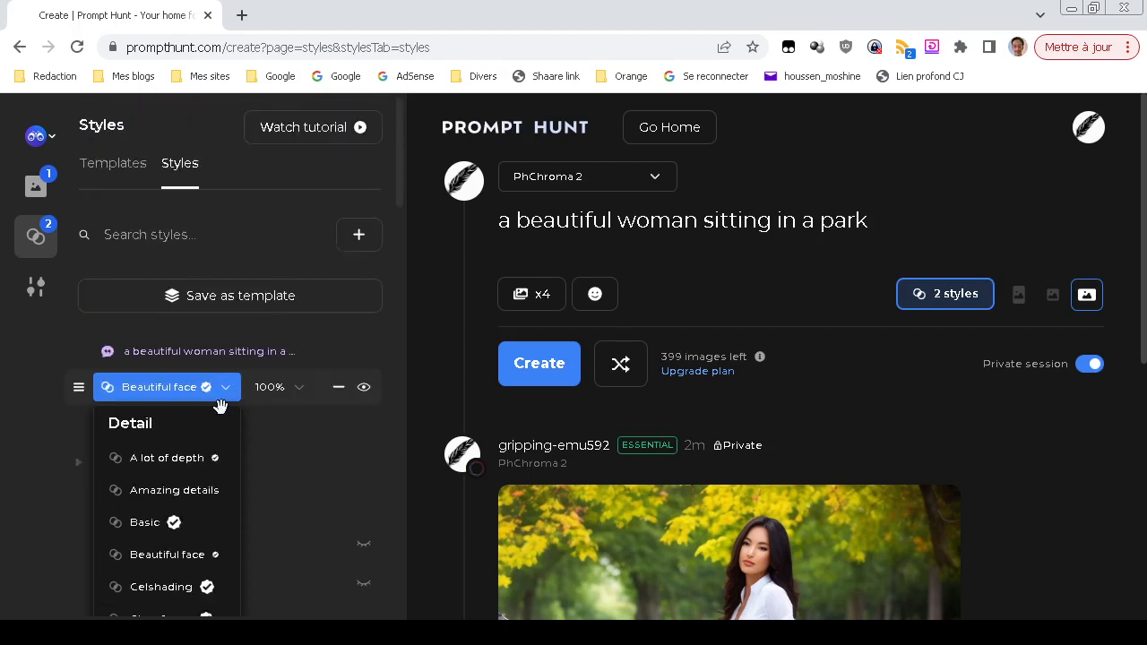
pyautogui.scroll(-1, 224, 413)
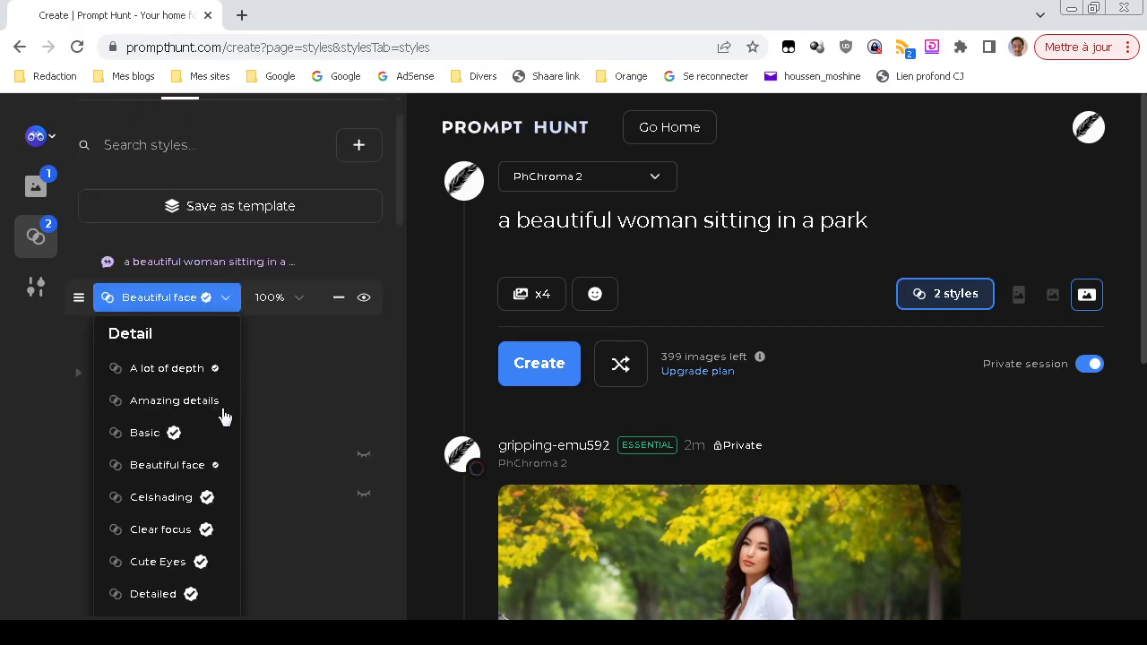
pyautogui.scroll(-1, 236, 404)
pyautogui.scroll(-6, 236, 404)
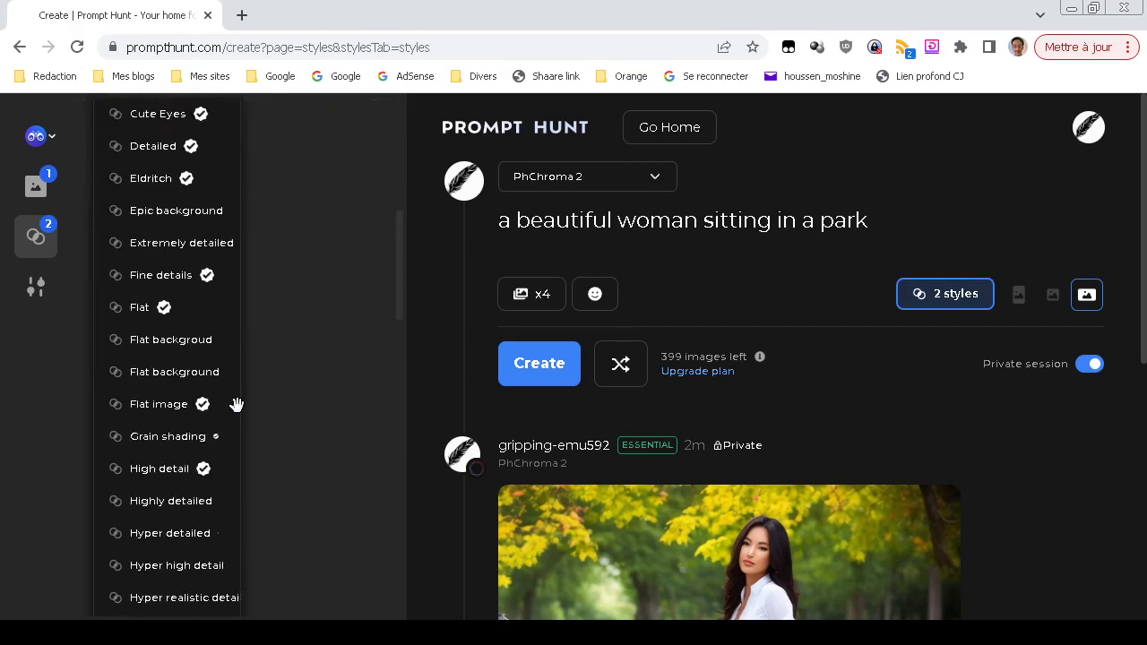
pyautogui.scroll(-5, 235, 404)
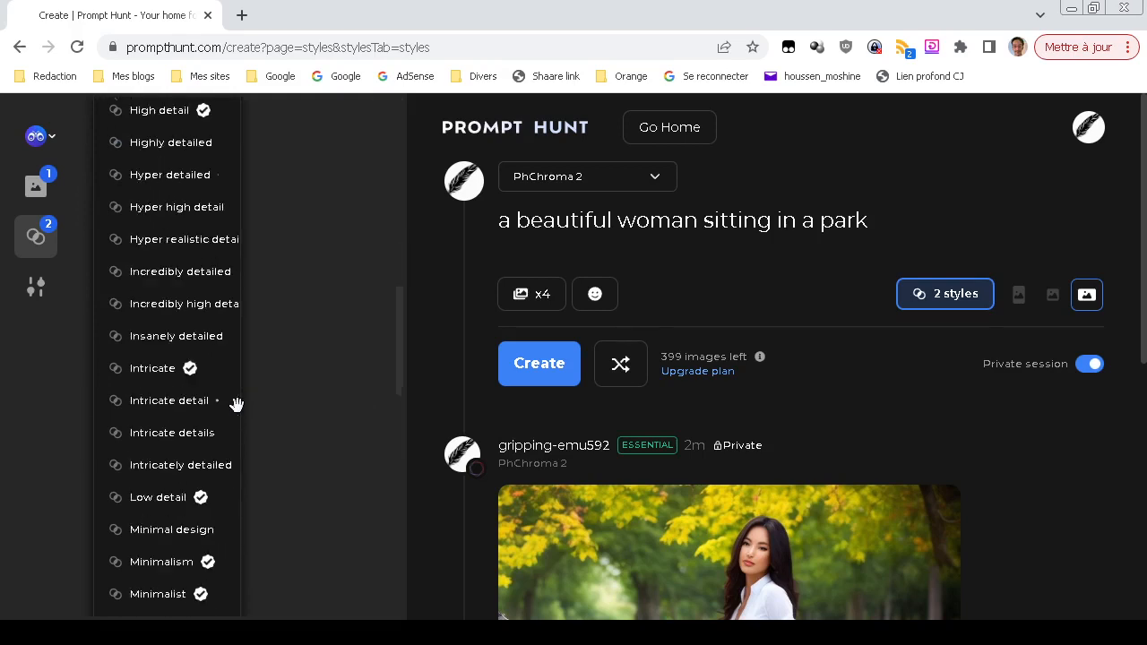
pyautogui.scroll(-3, 235, 405)
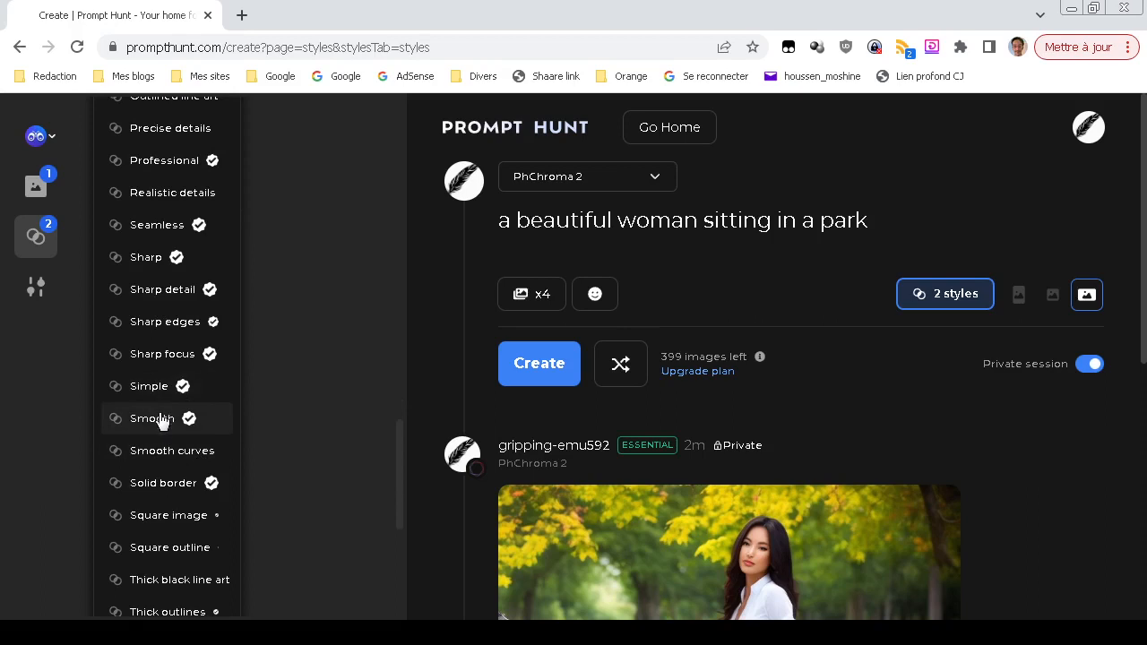
pyautogui.click(153, 419)
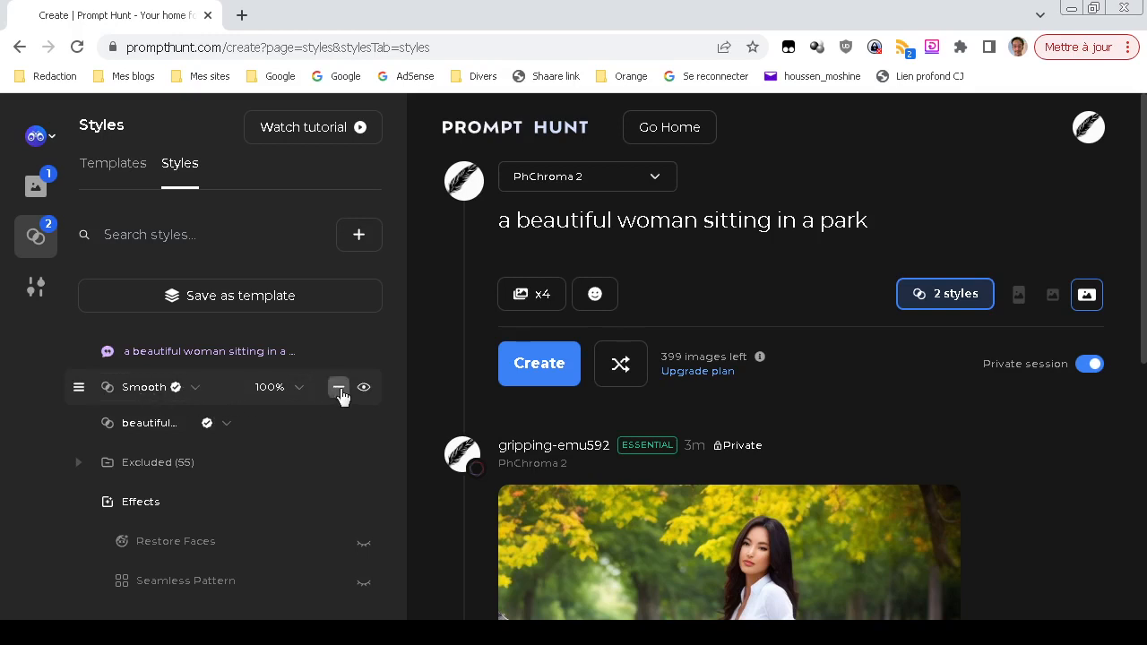
# - Look through the Detail alternatives for the Smooth style and change it back to Beautiful face
pyautogui.click(196, 389)
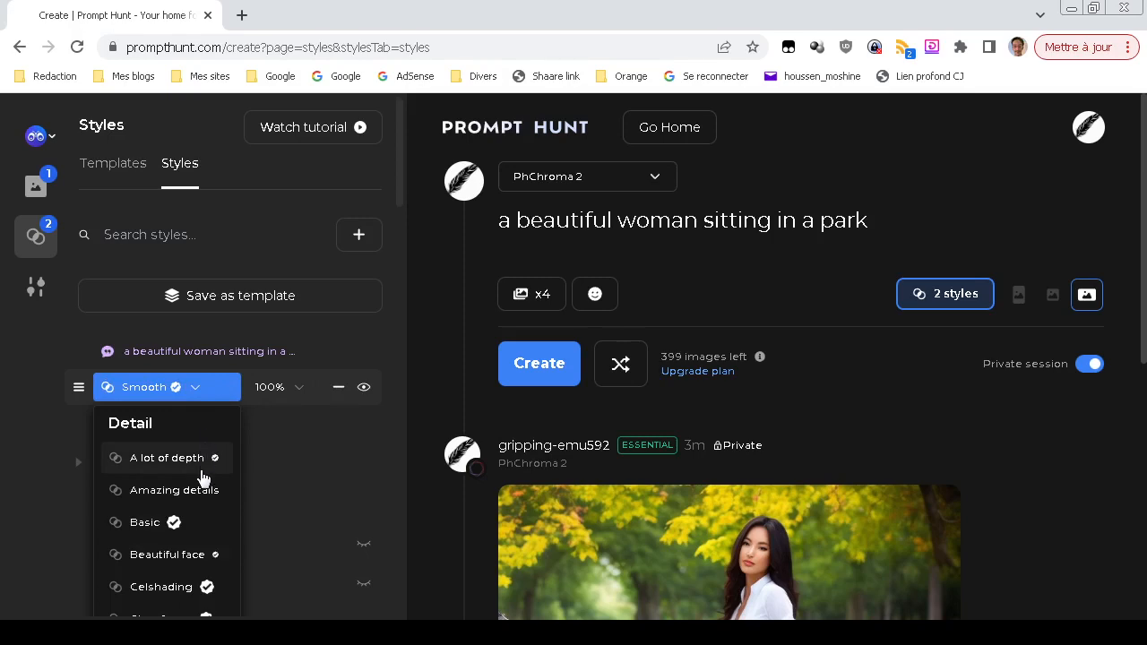
pyautogui.scroll(-6, 201, 478)
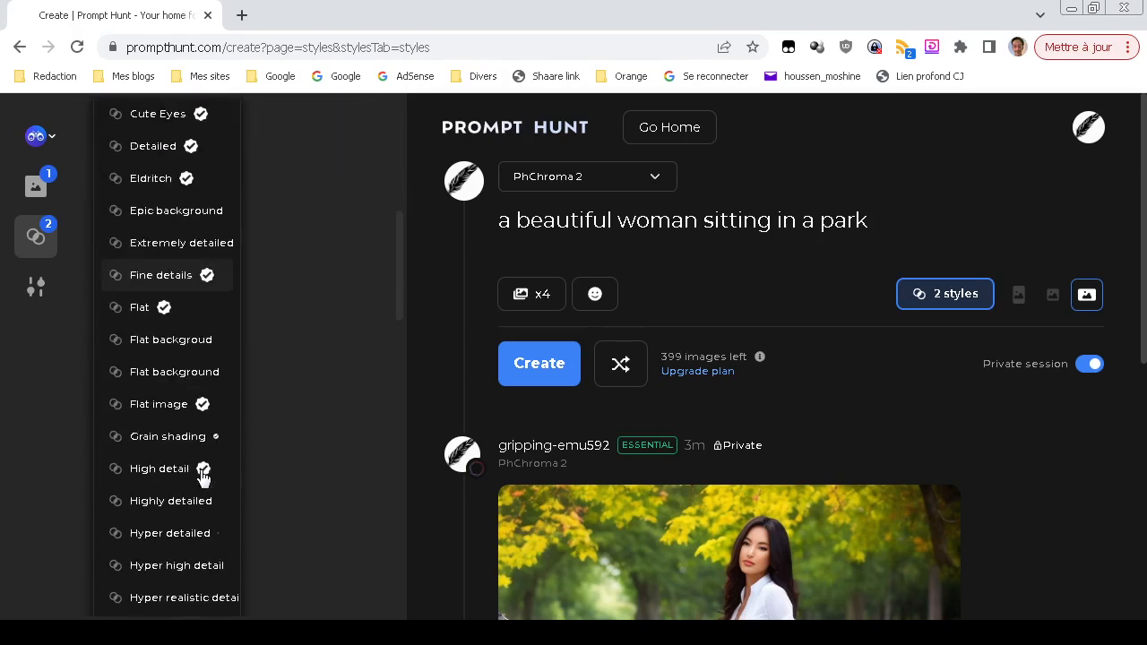
pyautogui.scroll(-13, 202, 478)
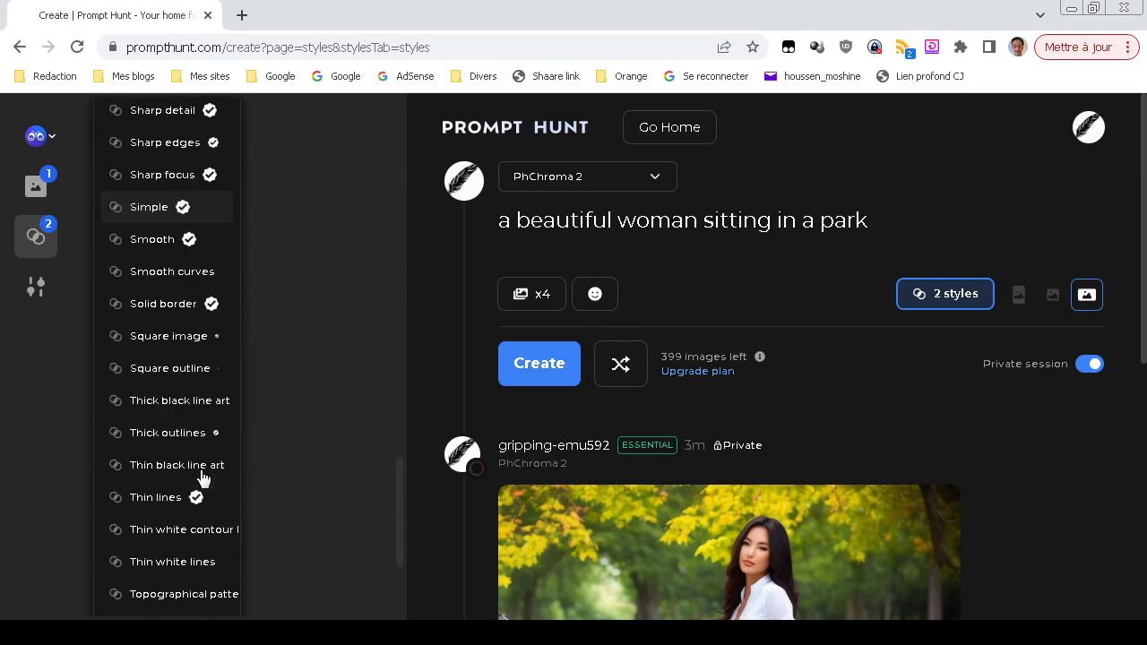
pyautogui.scroll(-3, 202, 477)
pyautogui.scroll(20, 202, 478)
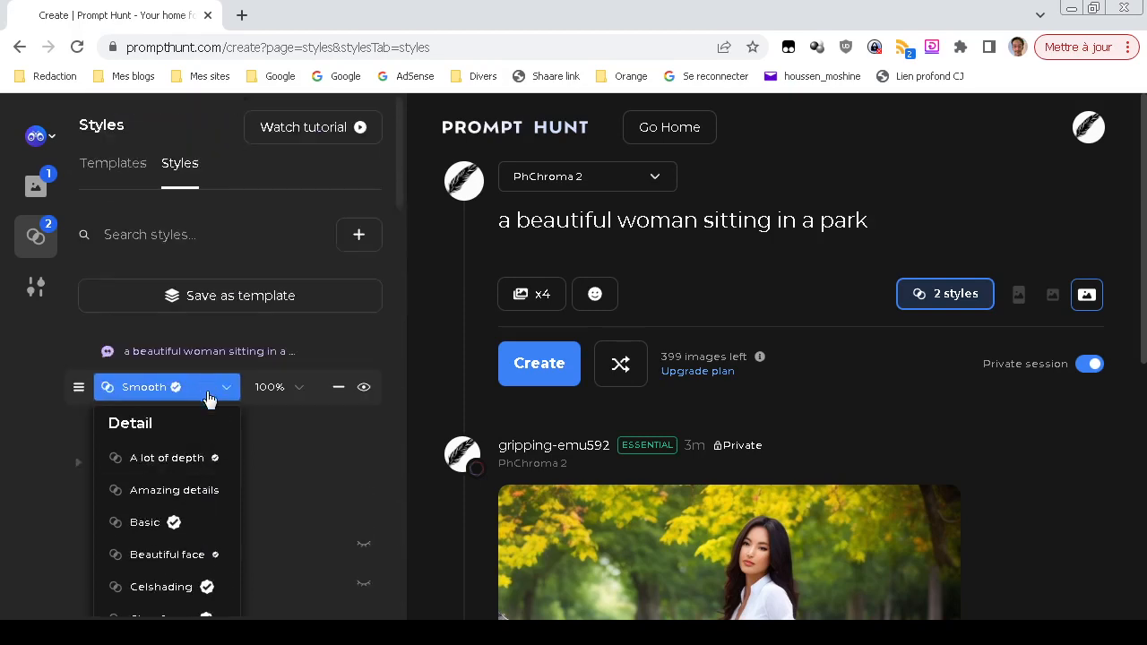
pyautogui.click(227, 388)
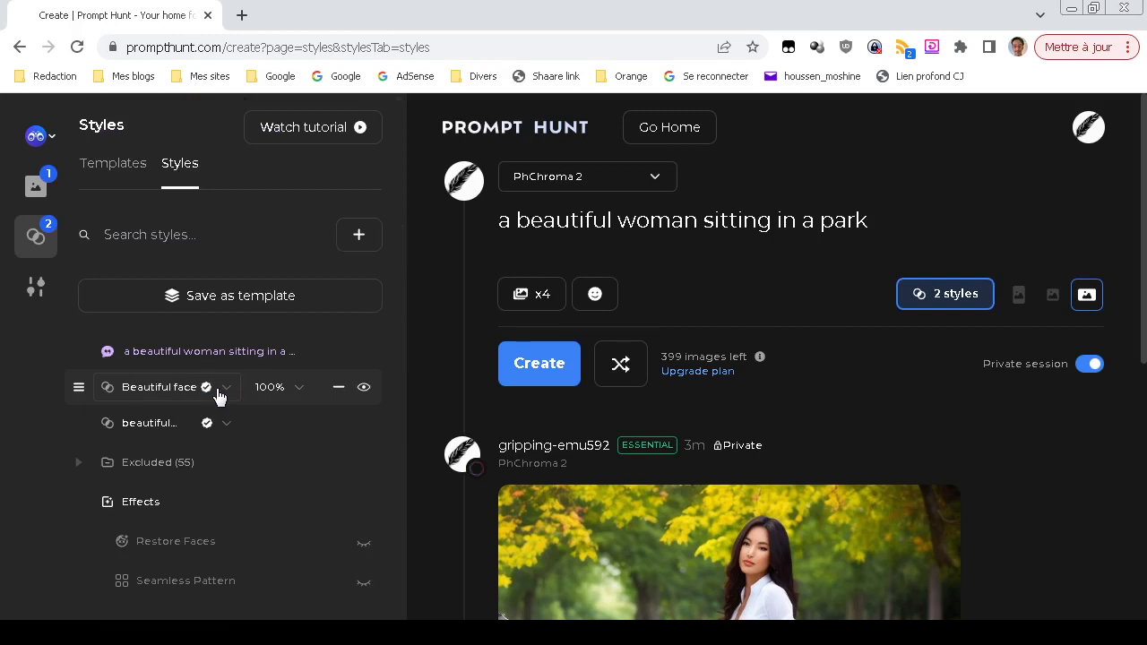
# - Browse the whole list of Detail alternatives for the Beautiful face style without changing it
pyautogui.click(220, 393)
pyautogui.scroll(-3, 210, 489)
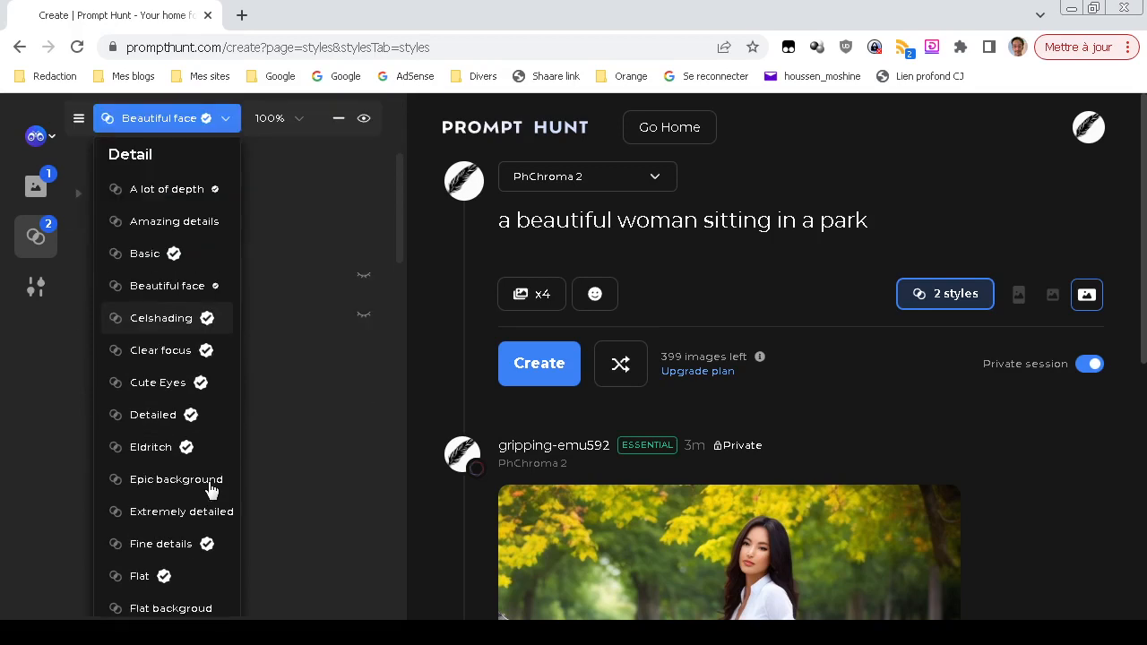
pyautogui.scroll(-2, 211, 489)
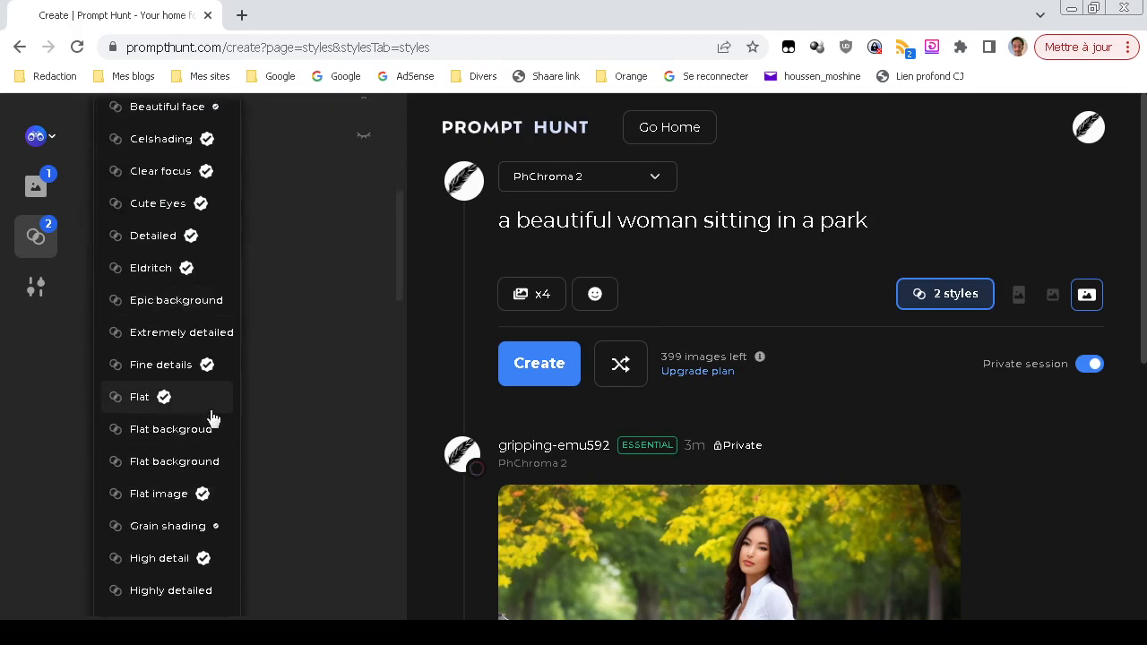
pyautogui.scroll(3, 212, 418)
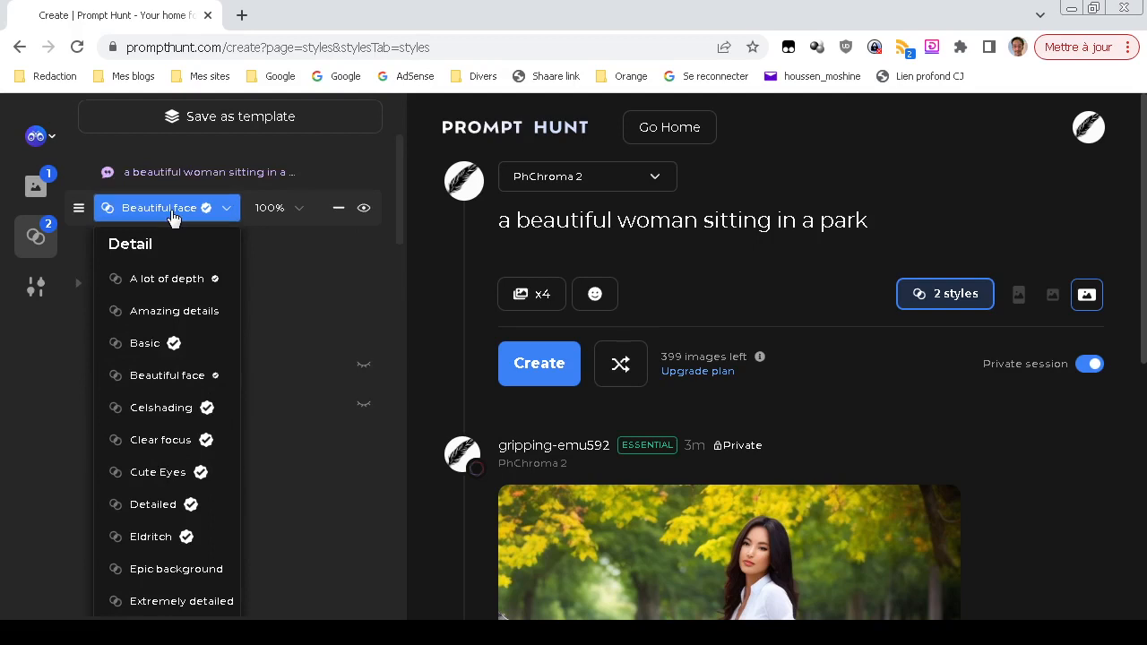
pyautogui.scroll(-3, 194, 349)
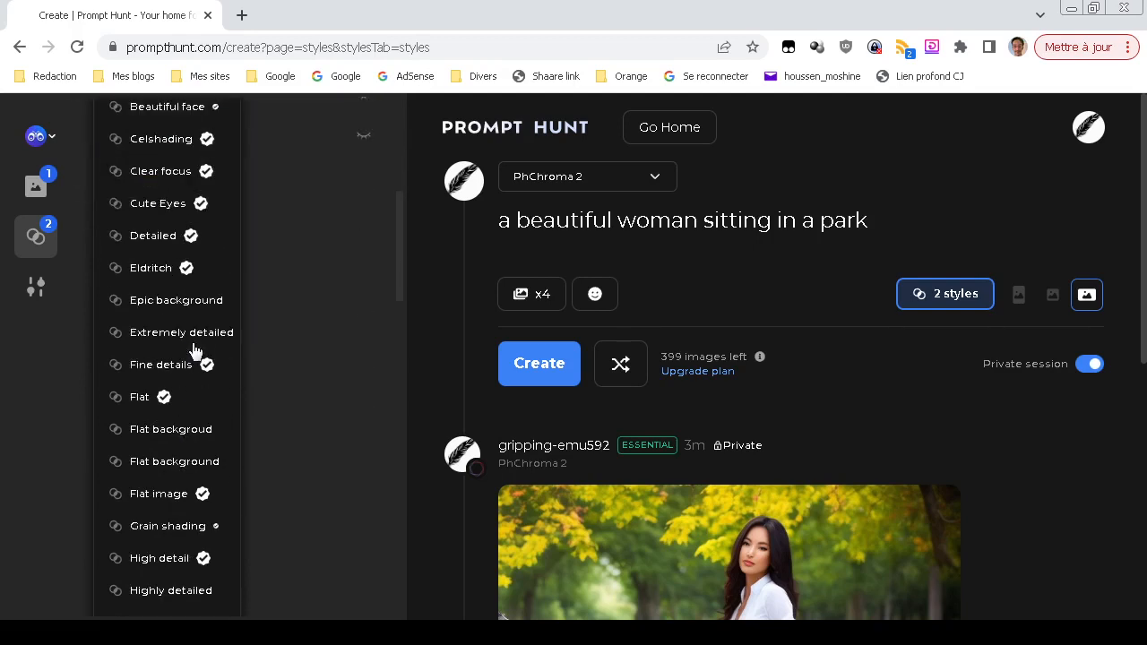
pyautogui.scroll(-6, 195, 348)
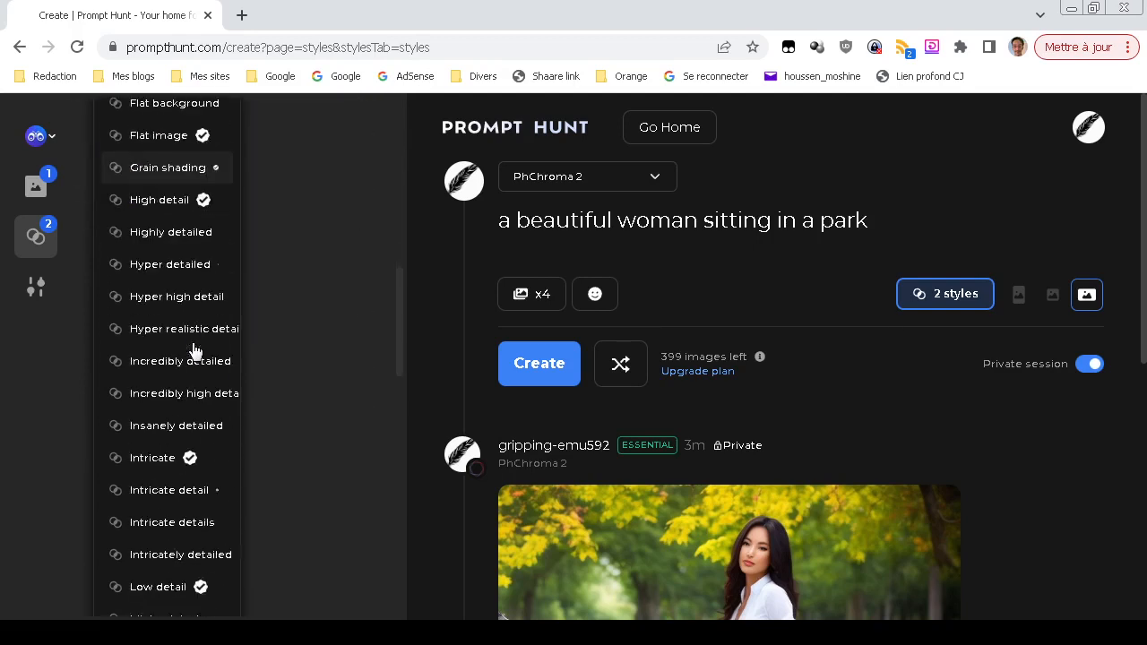
pyautogui.scroll(-3, 194, 348)
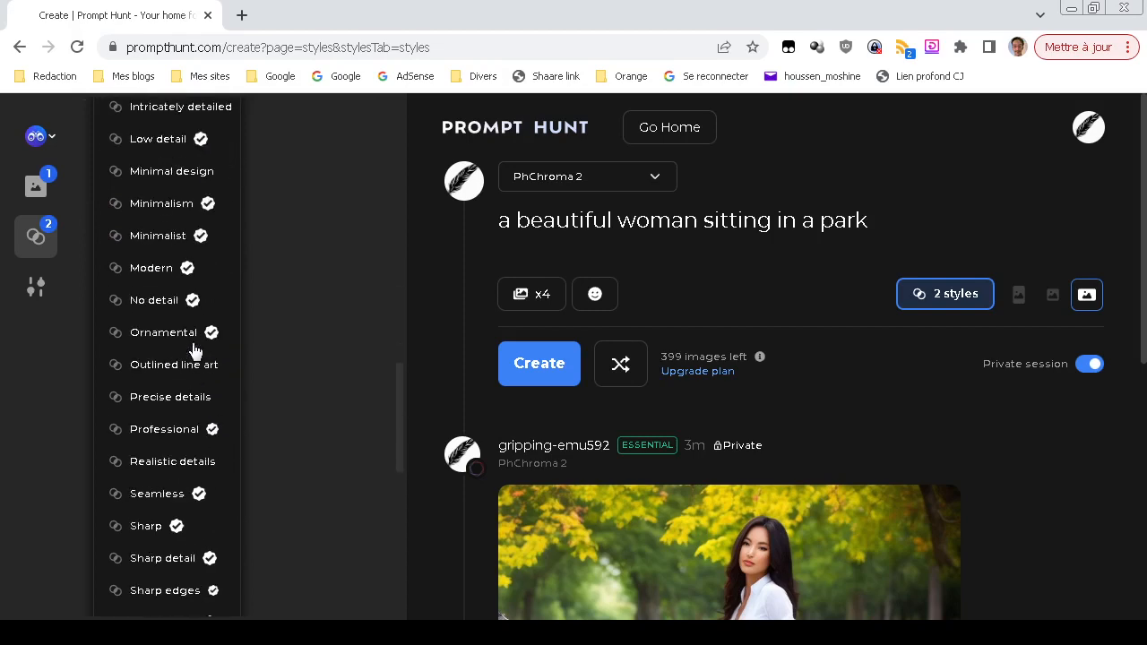
pyautogui.scroll(14, 194, 390)
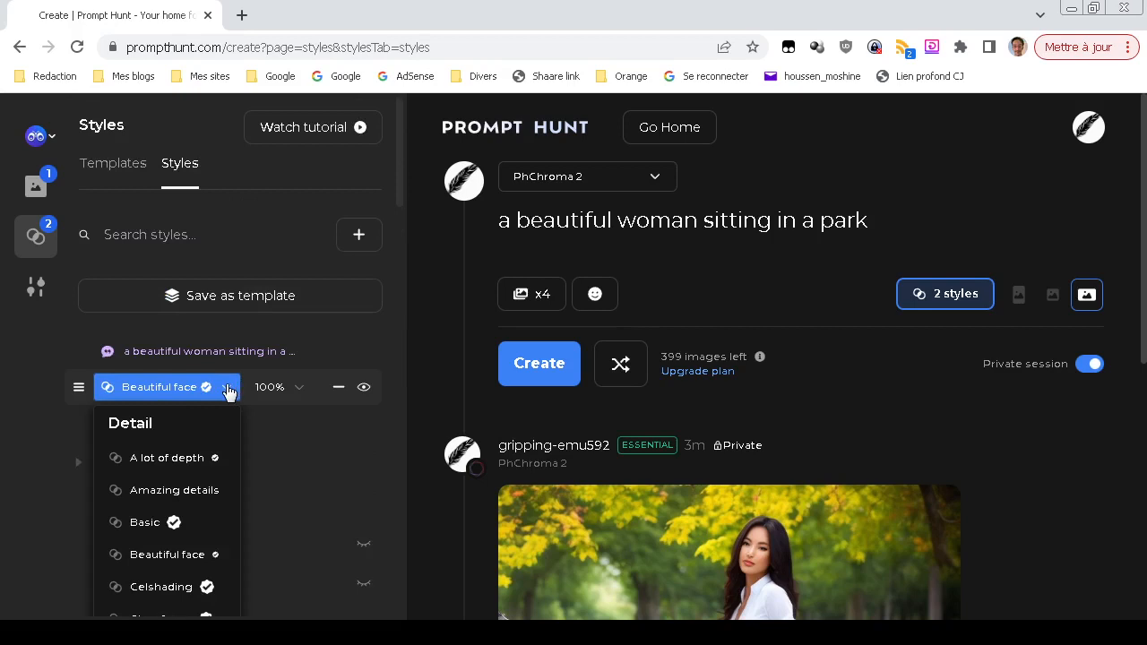
pyautogui.click(233, 386)
# - Check which alternative styles are offered for the beautiful body style
pyautogui.click(227, 424)
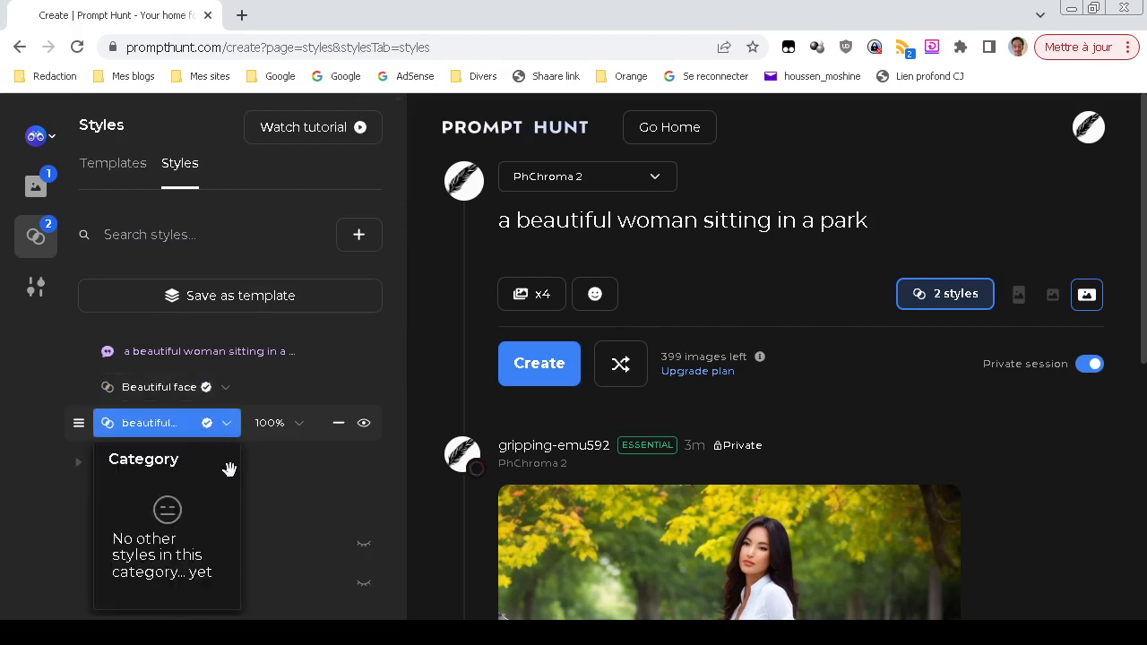
pyautogui.click(236, 437)
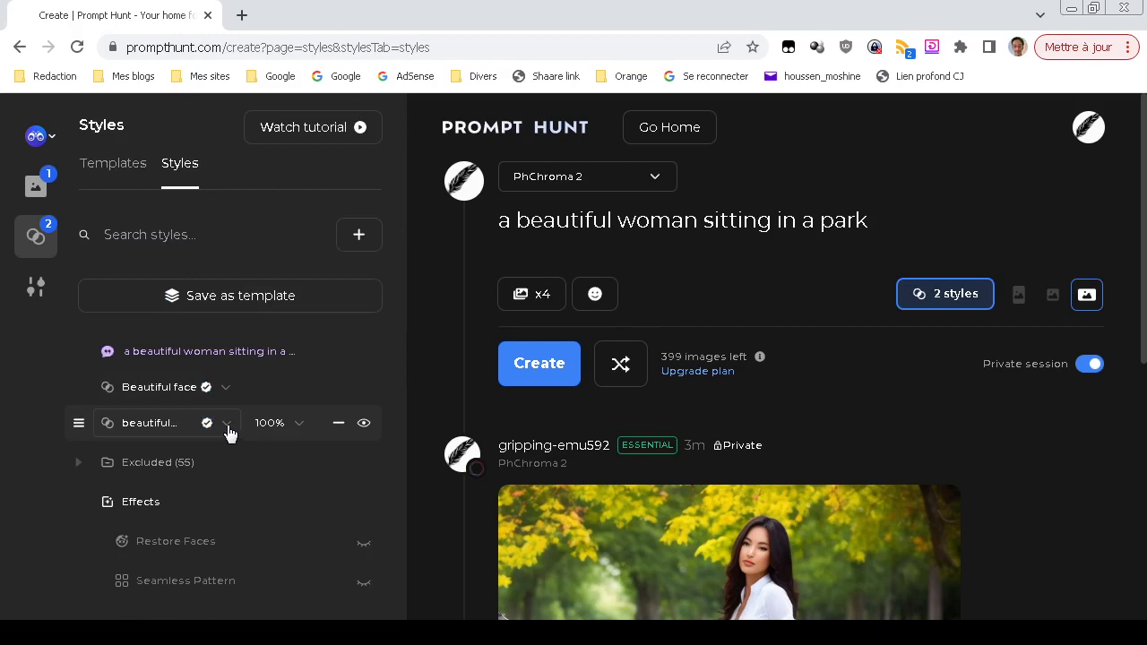
pyautogui.click(228, 429)
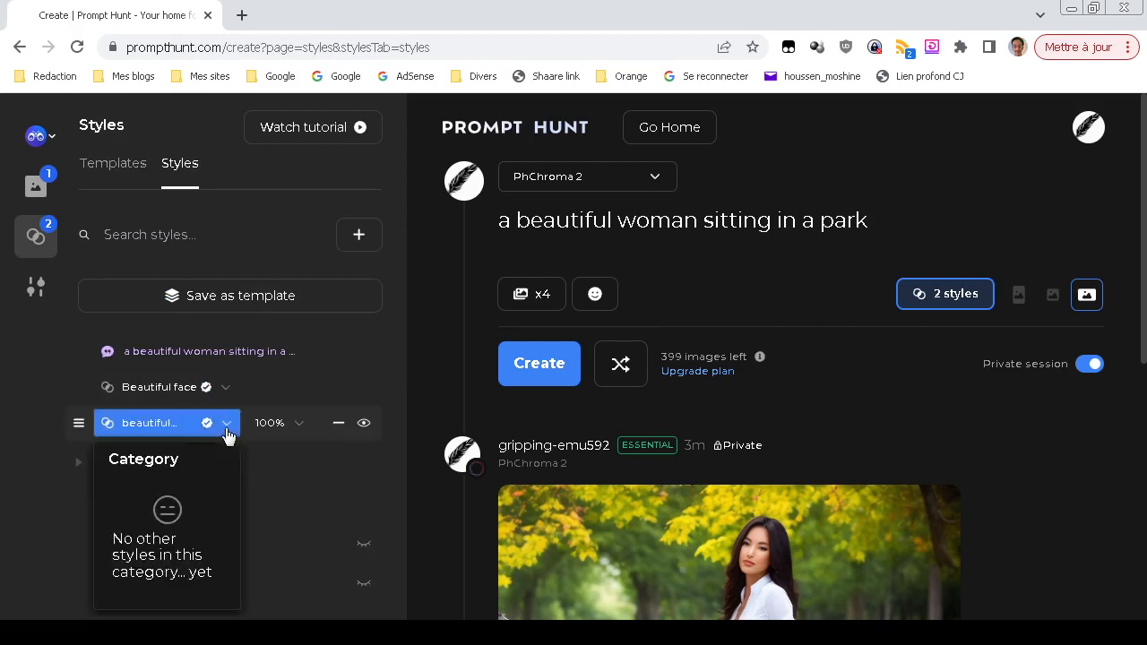
pyautogui.click(228, 435)
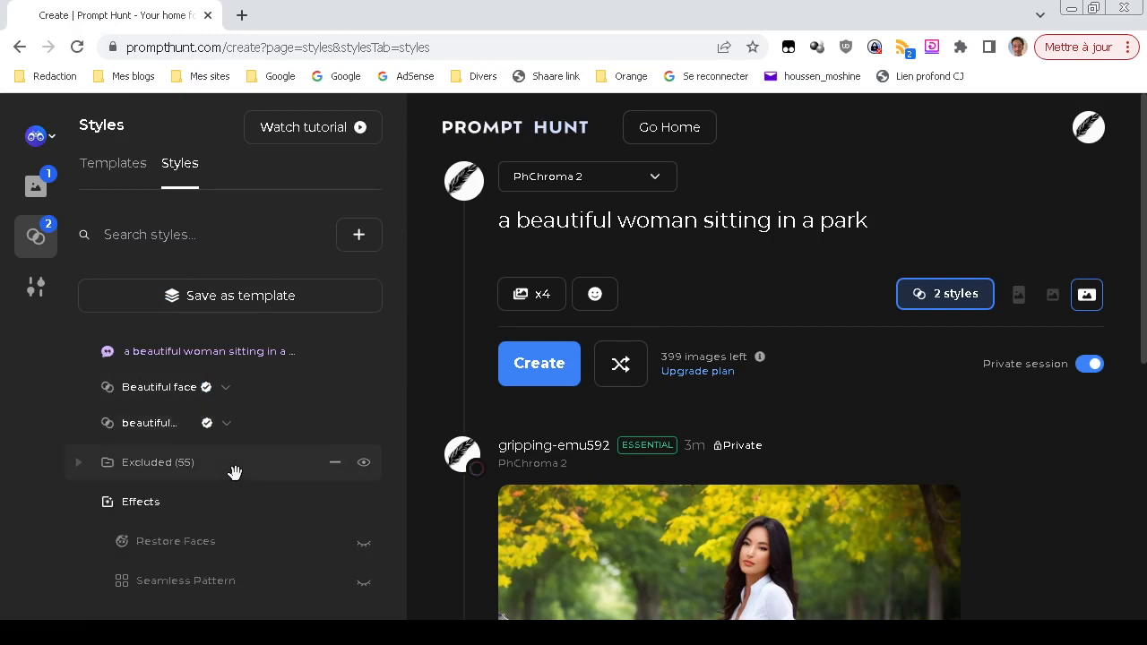
# - Browse the categories of styles that can be added and look inside the Descriptor category
pyautogui.click(359, 235)
pyautogui.scroll(-10, 280, 352)
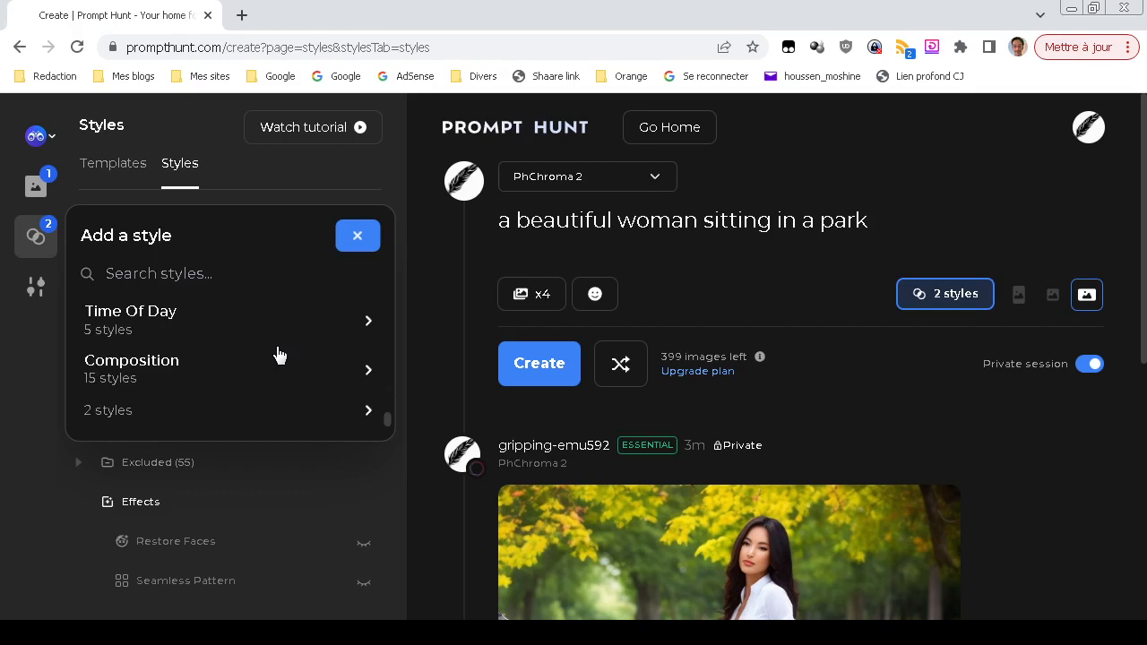
pyautogui.scroll(5, 265, 377)
pyautogui.scroll(2, 264, 378)
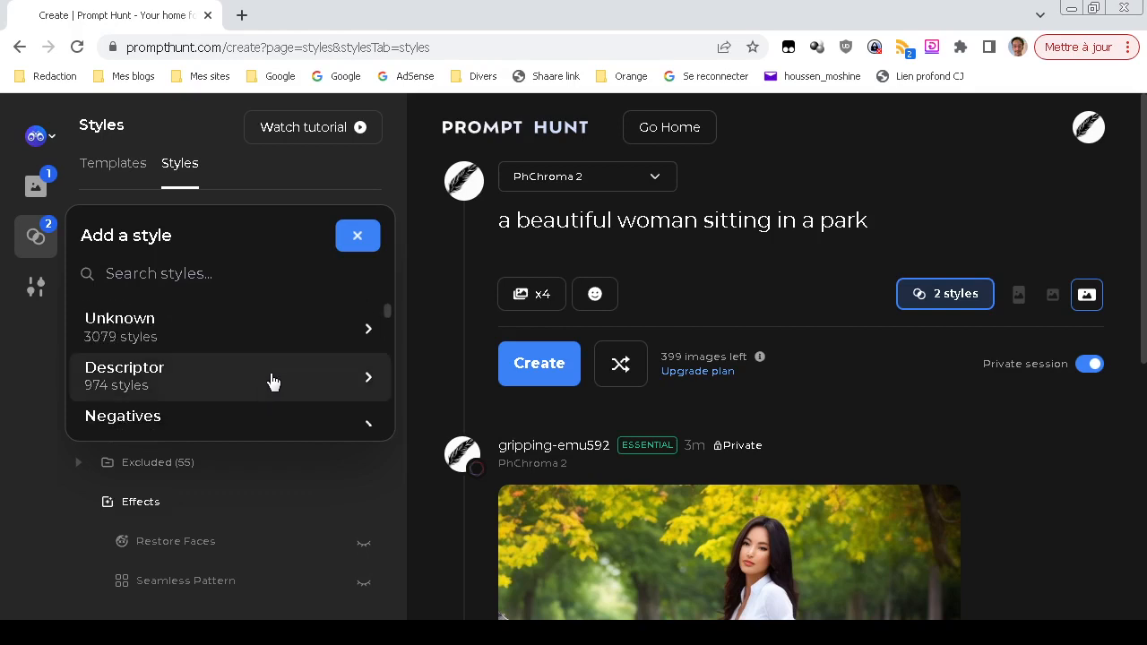
pyautogui.click(356, 384)
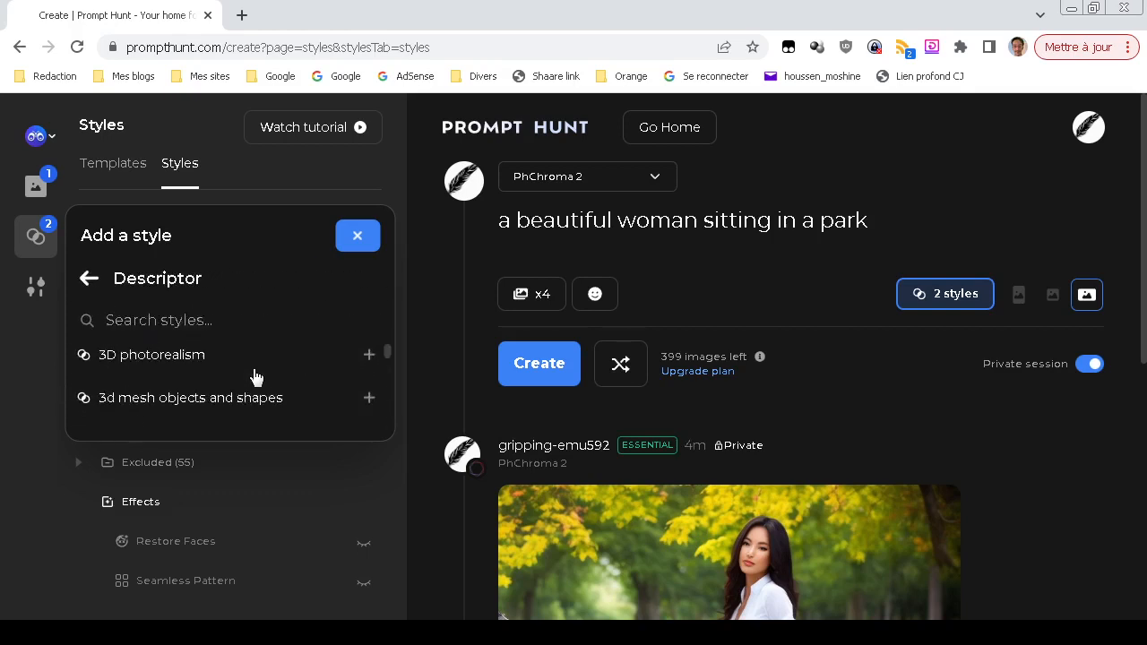
pyautogui.click(87, 283)
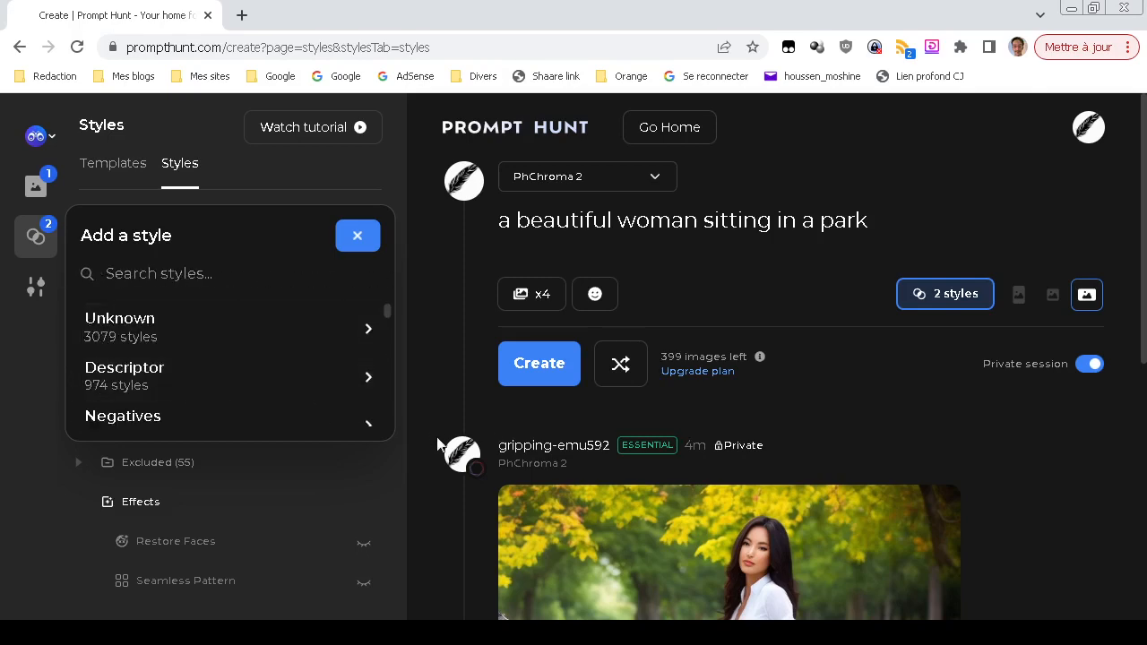
pyautogui.click(434, 421)
# - View the first generated image of the woman in the park at full size, and return to the creation page
pyautogui.scroll(-3, 435, 429)
pyautogui.scroll(1, 435, 429)
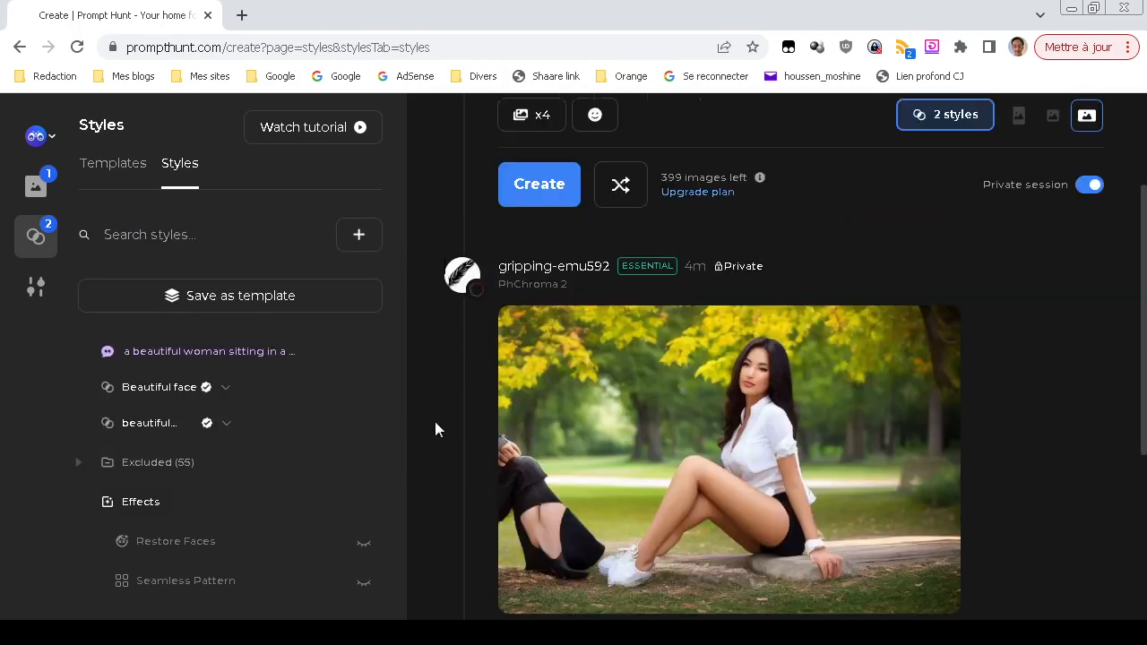
pyautogui.click(667, 439)
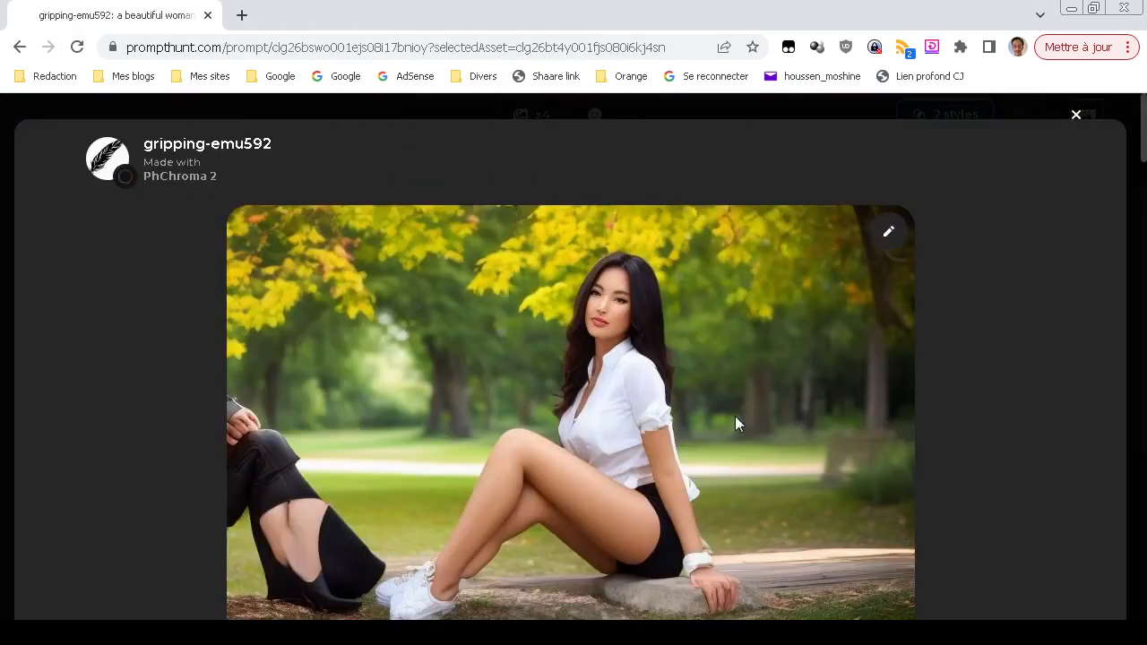
pyautogui.press('Escape')
pyautogui.scroll(1, 475, 457)
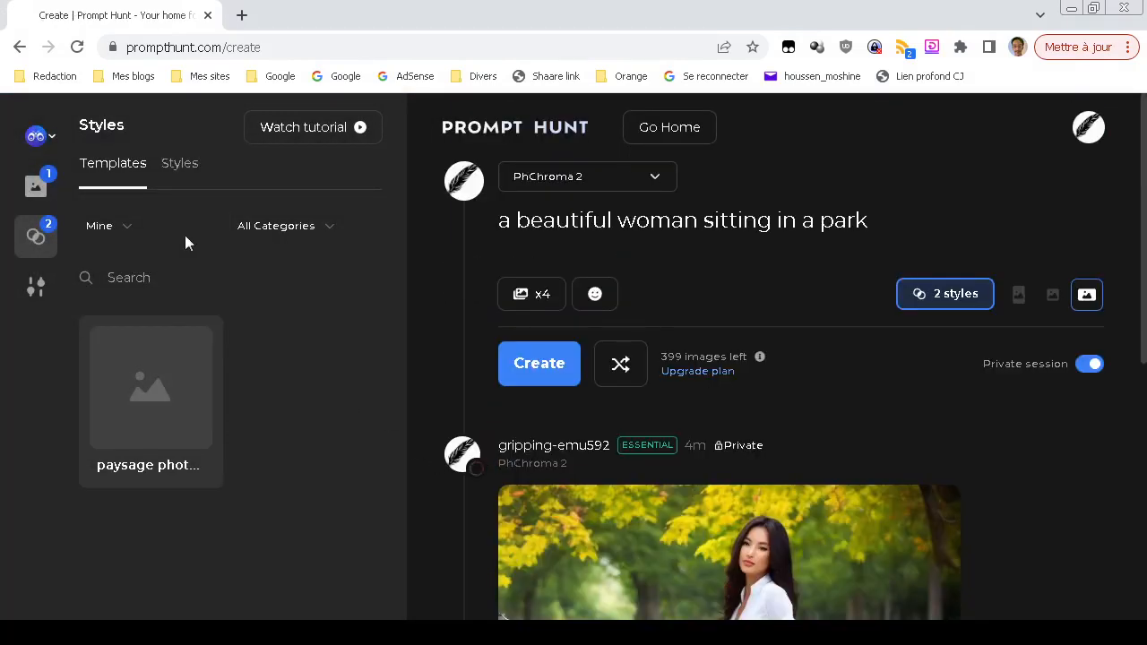
# - Show the list of applied styles again and recheck the alternatives for the beautiful body style
pyautogui.click(182, 165)
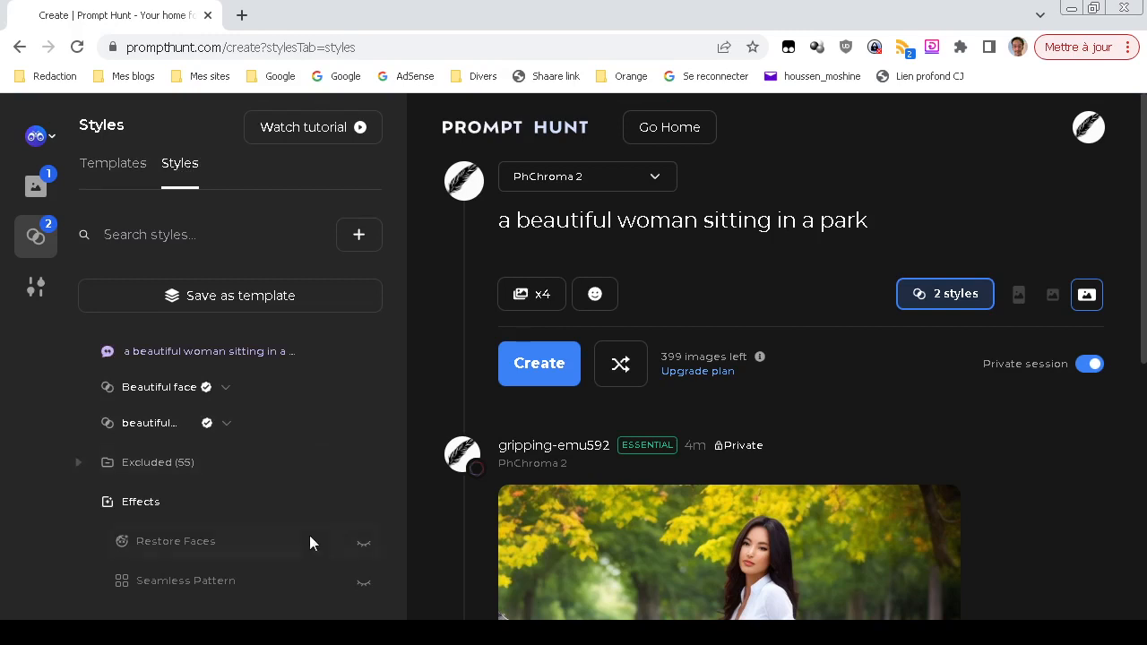
pyautogui.click(228, 425)
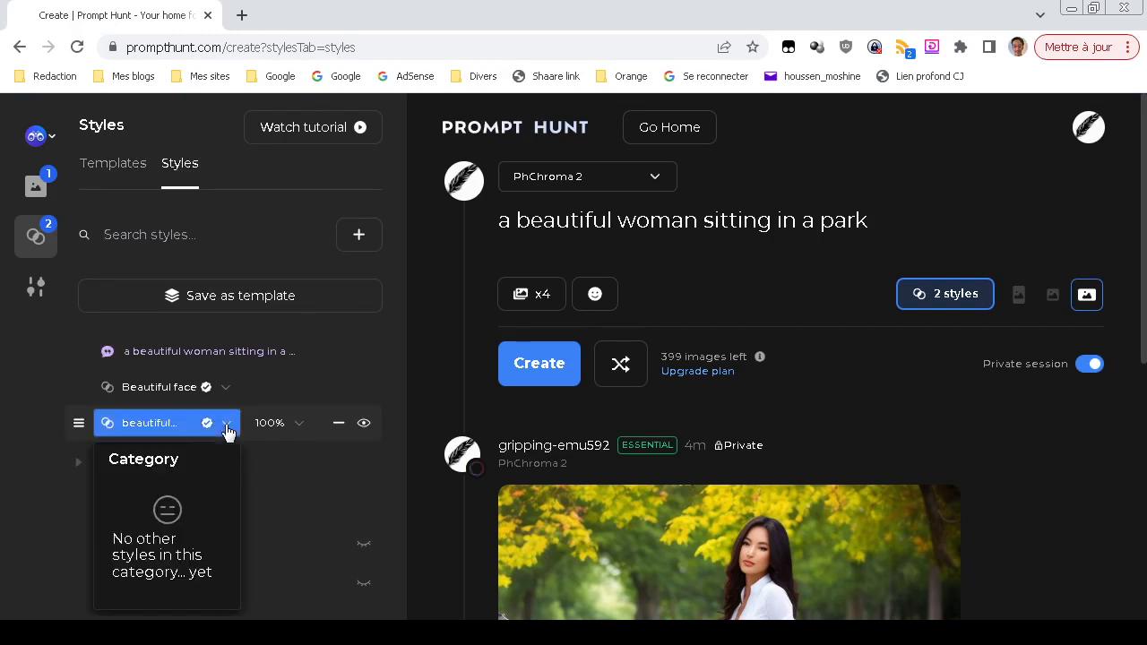
pyautogui.click(228, 426)
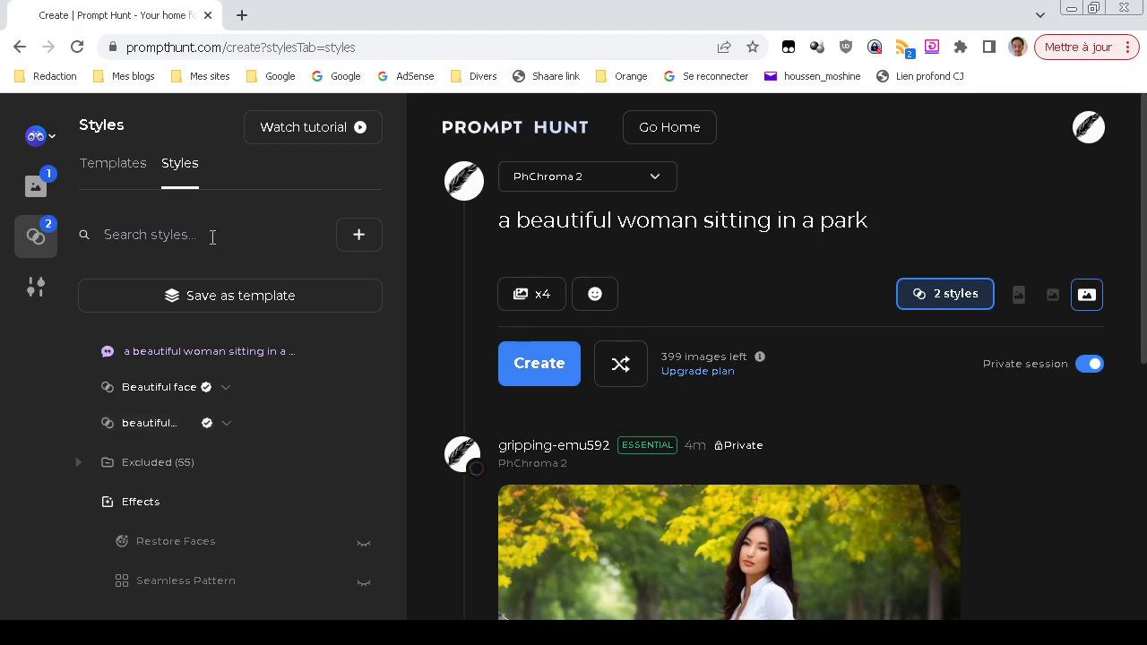
# - Search the styles for "body" and add the "perfect body" style to the creation
pyautogui.write('body')
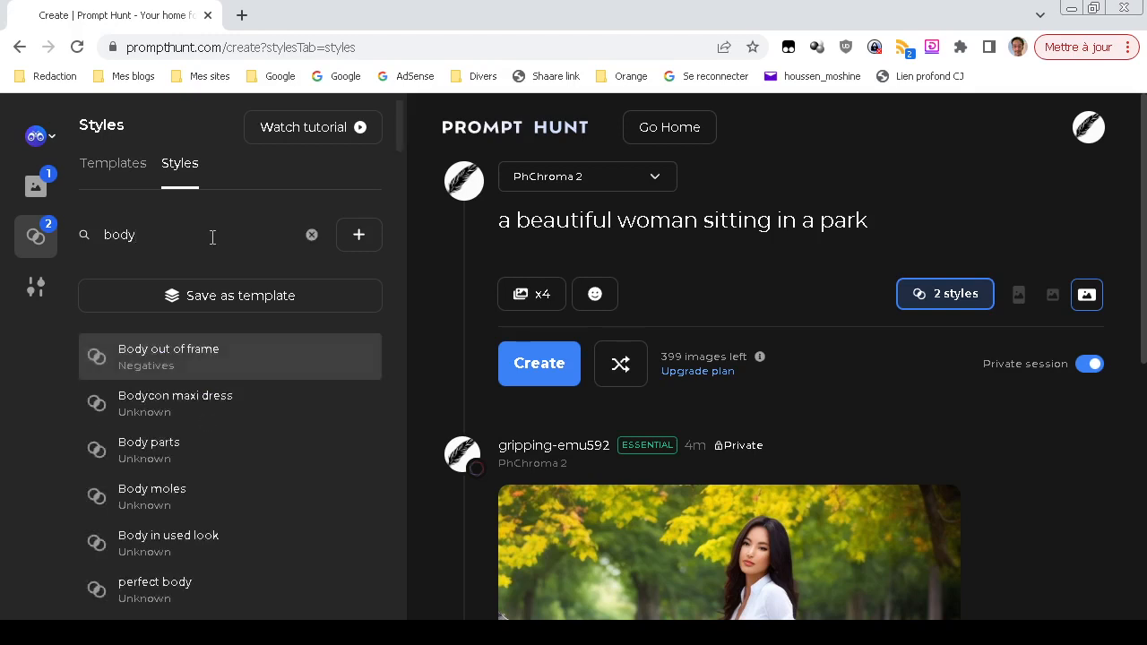
pyautogui.scroll(-3, 231, 371)
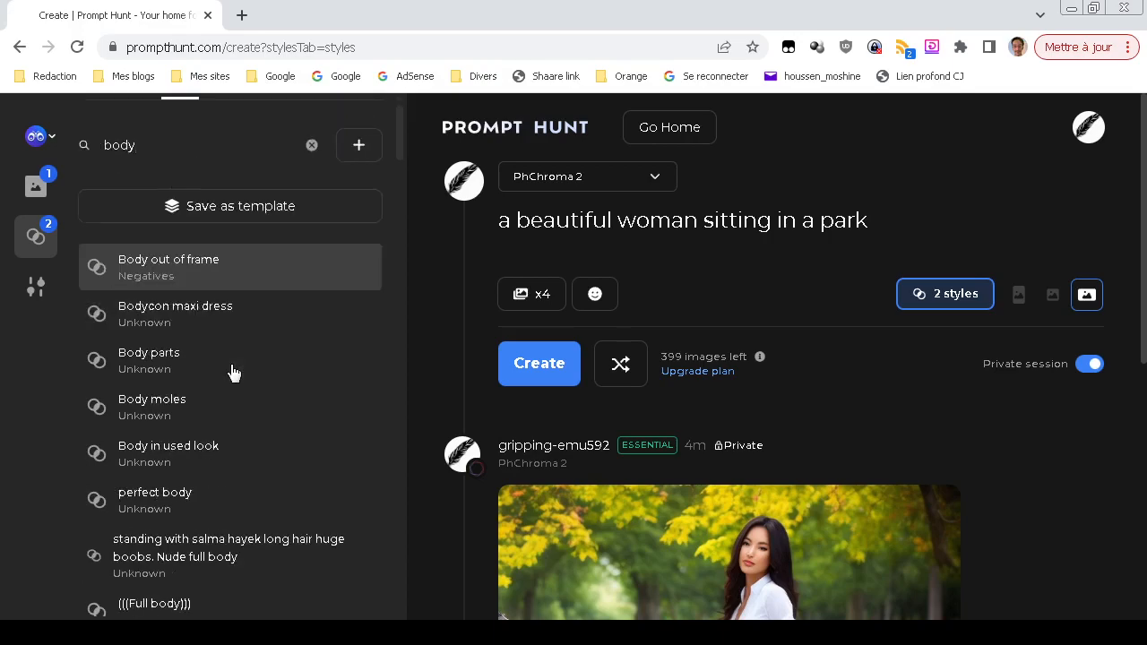
pyautogui.scroll(-7, 231, 372)
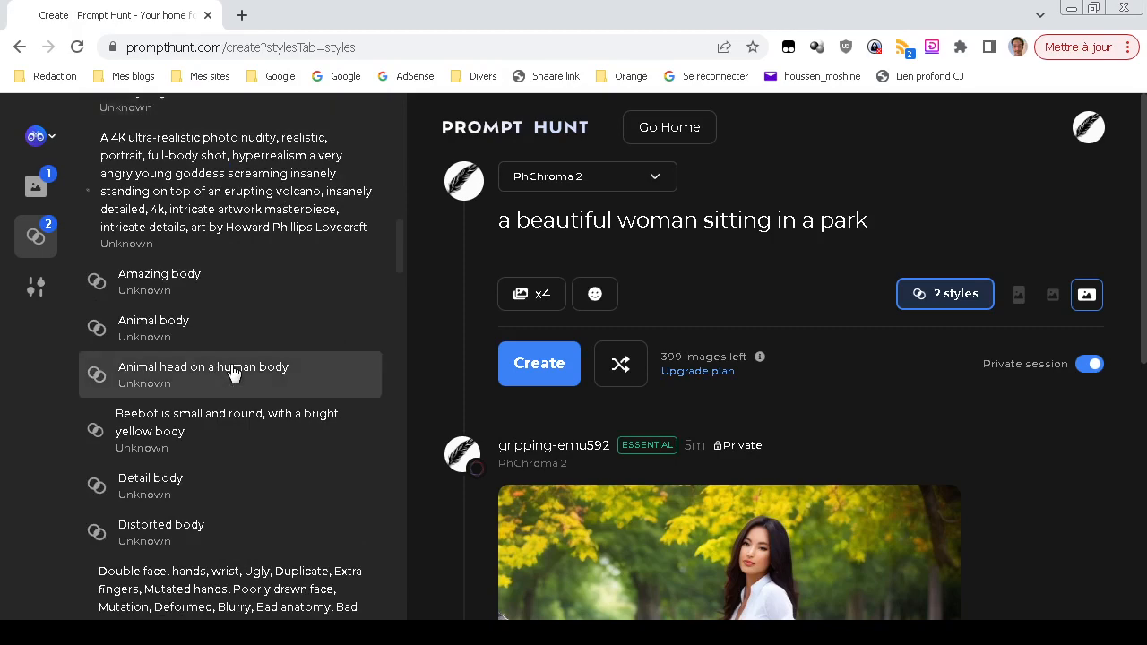
pyautogui.scroll(-8, 231, 373)
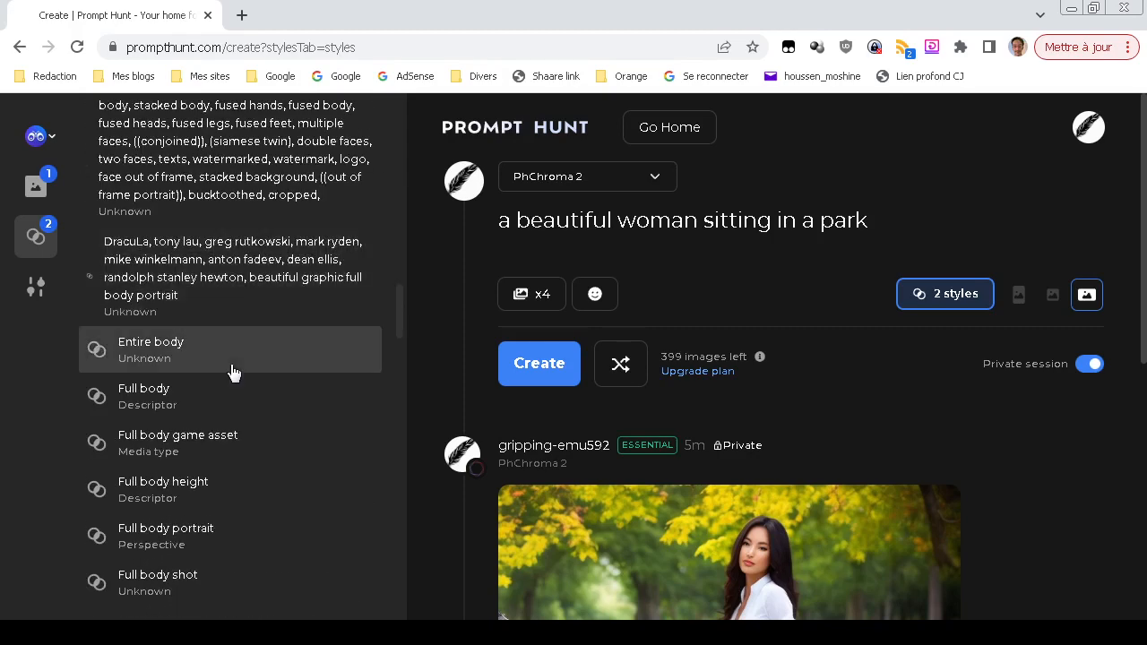
pyautogui.scroll(-10, 231, 372)
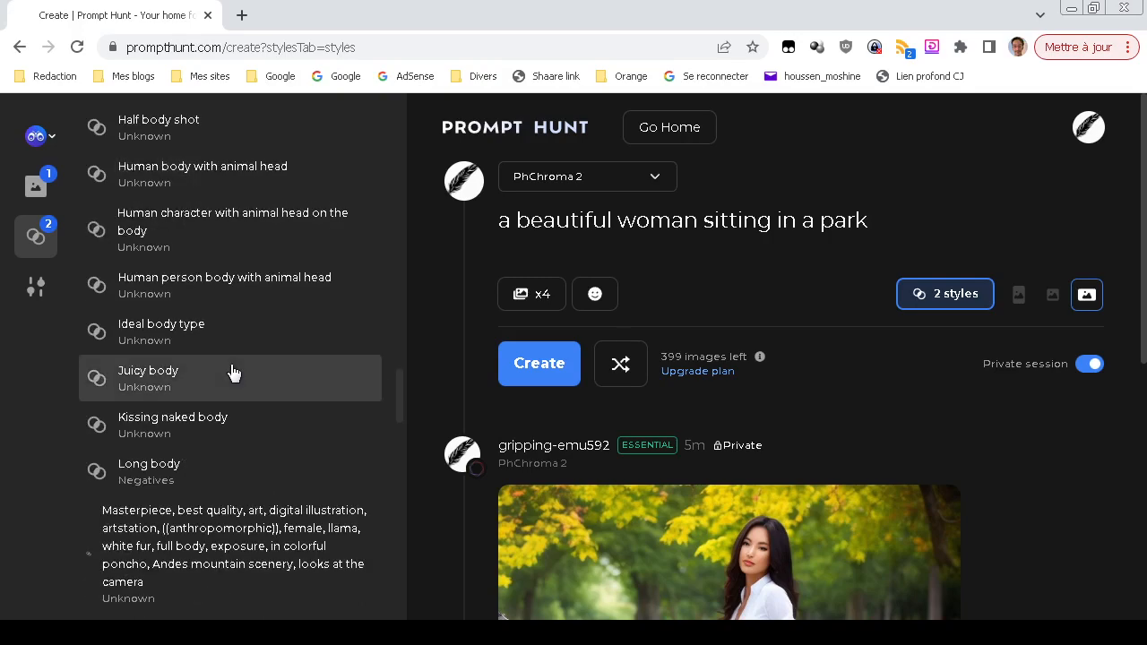
pyautogui.scroll(10, 231, 373)
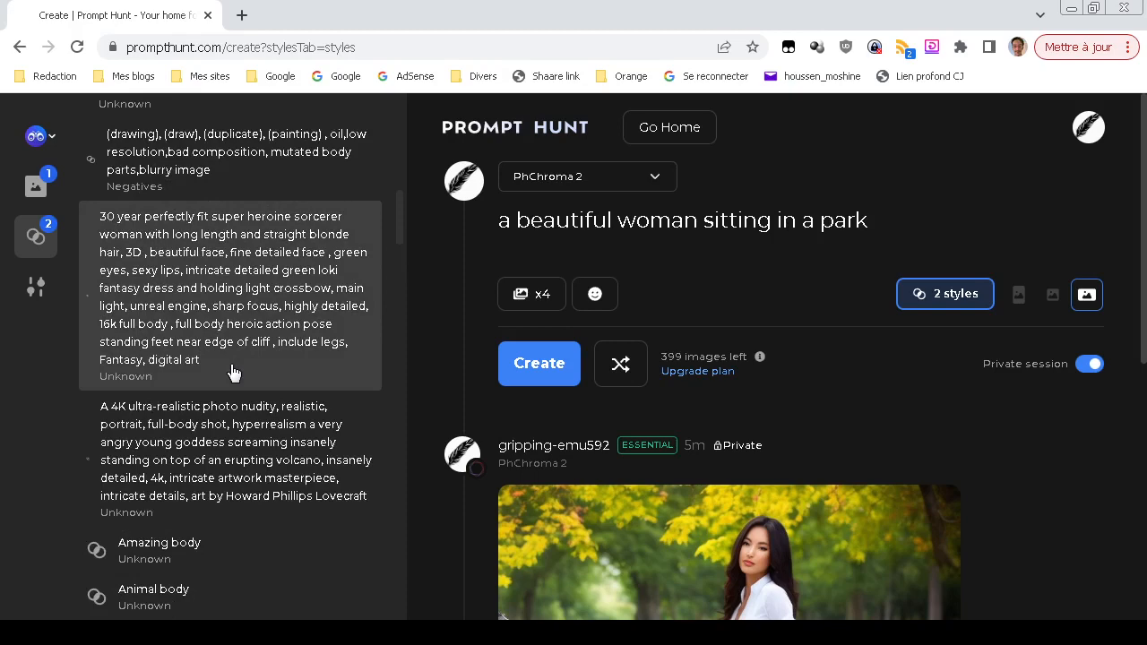
pyautogui.scroll(10, 231, 373)
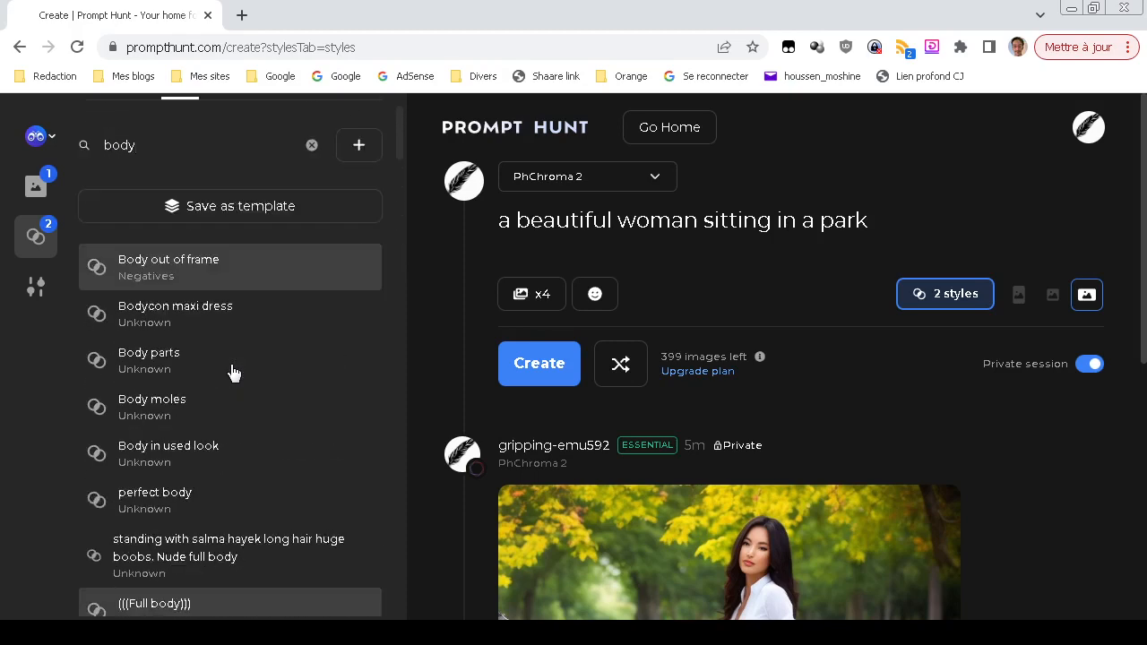
pyautogui.scroll(1, 234, 373)
pyautogui.scroll(-1, 233, 374)
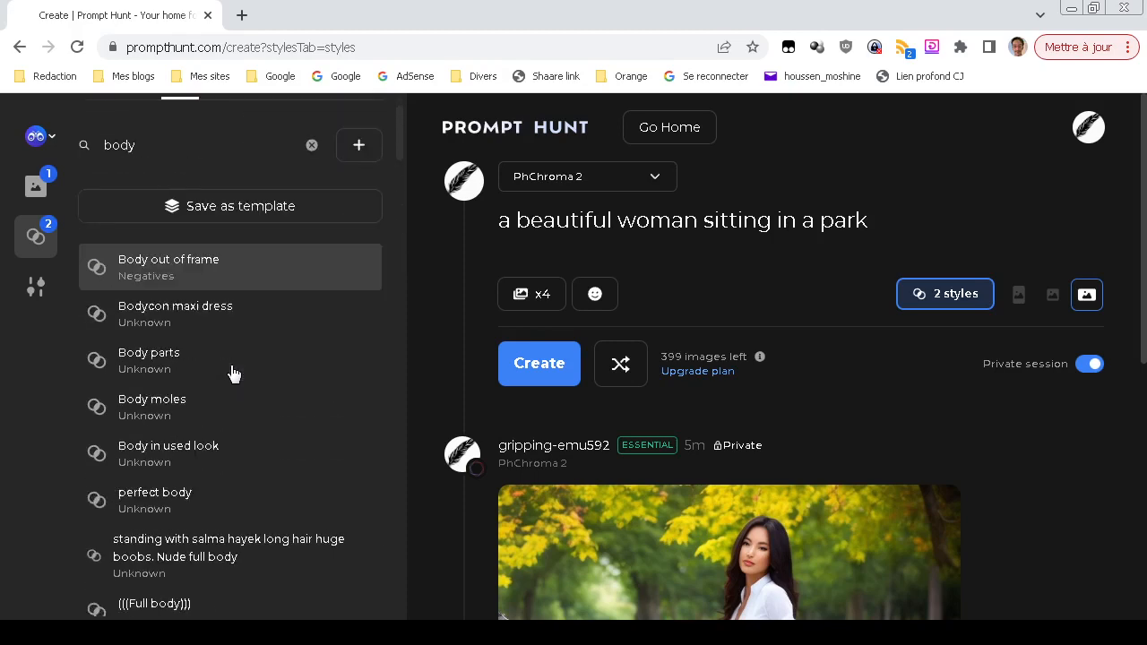
pyautogui.click(199, 498)
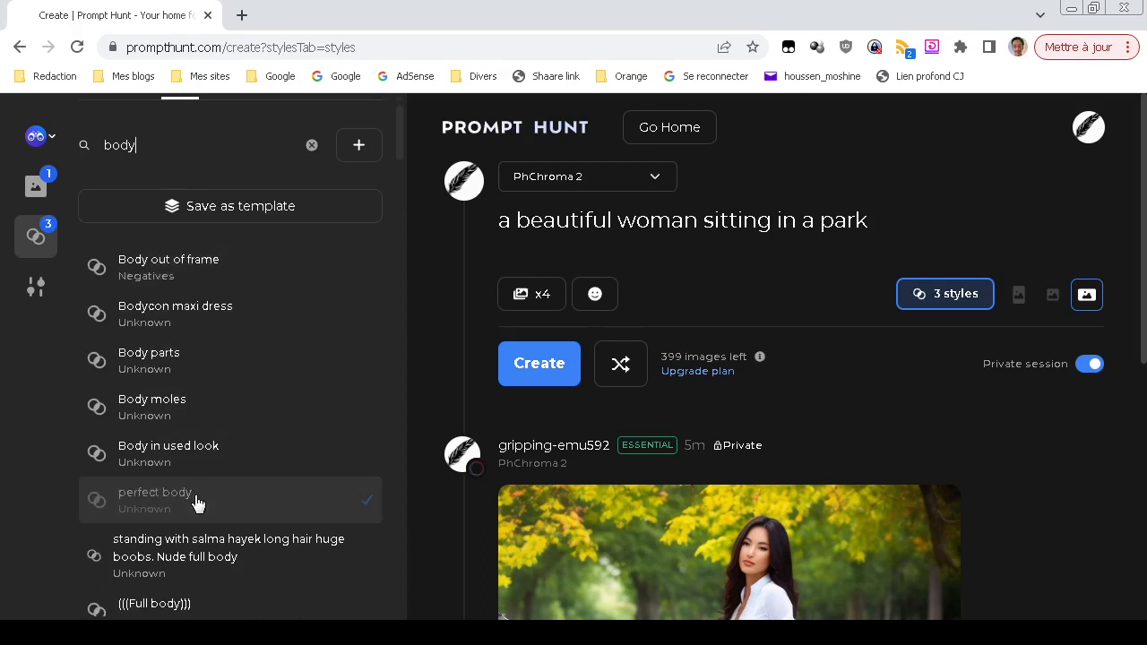
pyautogui.click(132, 509)
pyautogui.click(132, 509)
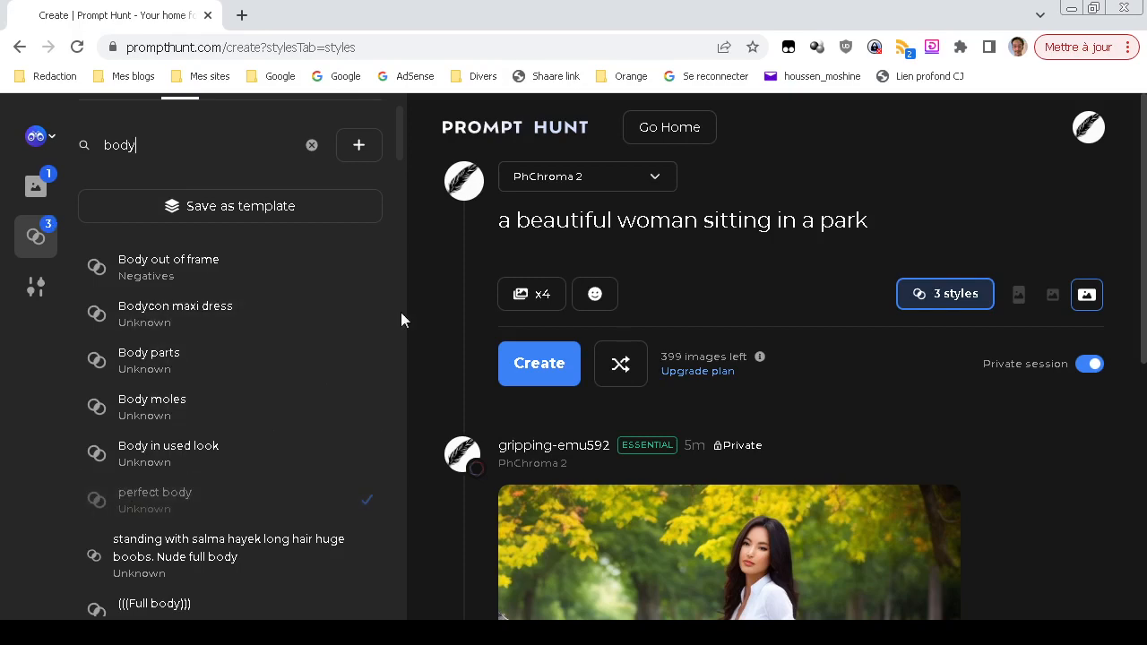
# - Clear the "body" style search to return to the list of applied styles
pyautogui.scroll(-5, 402, 311)
pyautogui.scroll(3, 386, 371)
pyautogui.scroll(3, 386, 370)
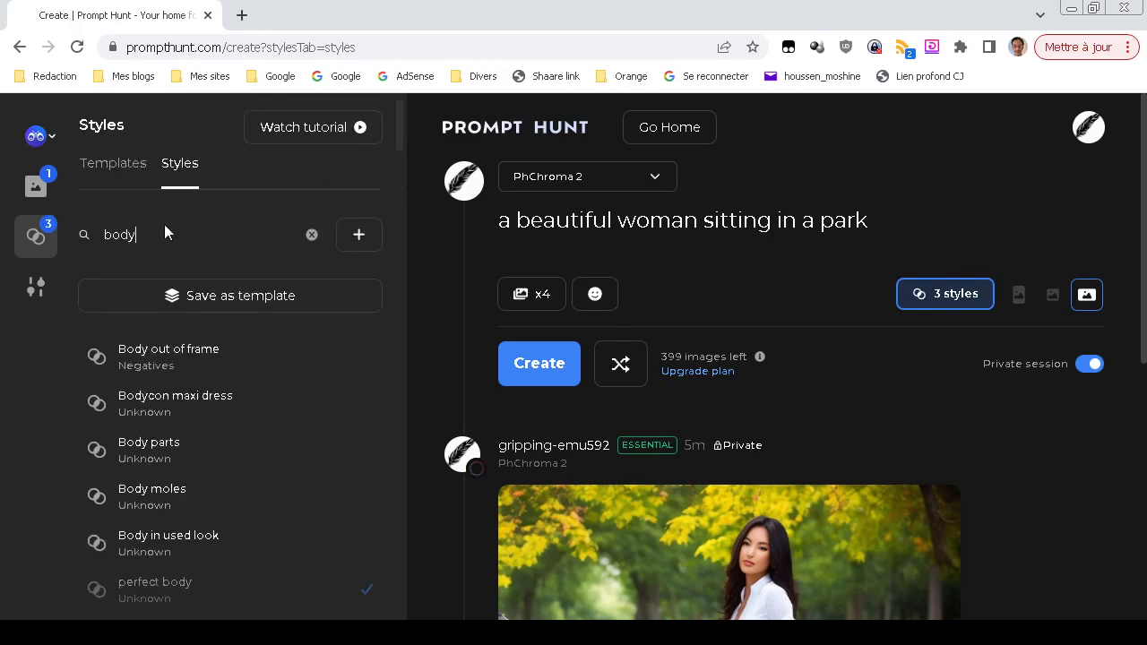
pyautogui.hotkey('shift', 'Tab')
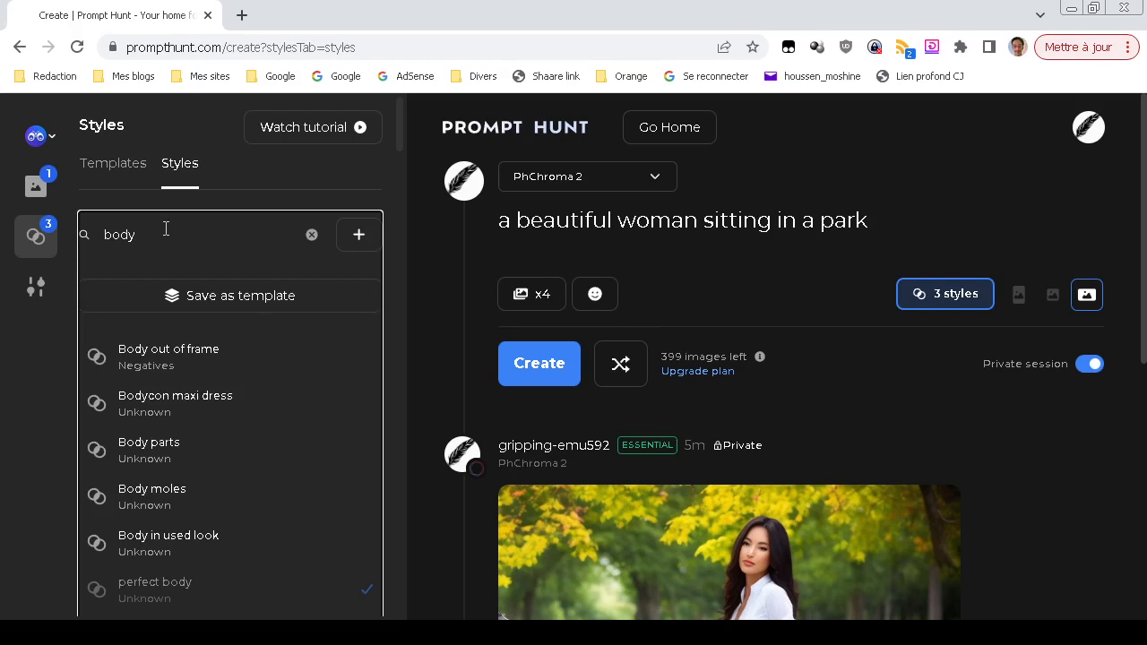
pyautogui.click(166, 229)
pyautogui.press('BackSpace')
pyautogui.press('BackSpace')
pyautogui.press('BackSpace')
pyautogui.press('BackSpace')
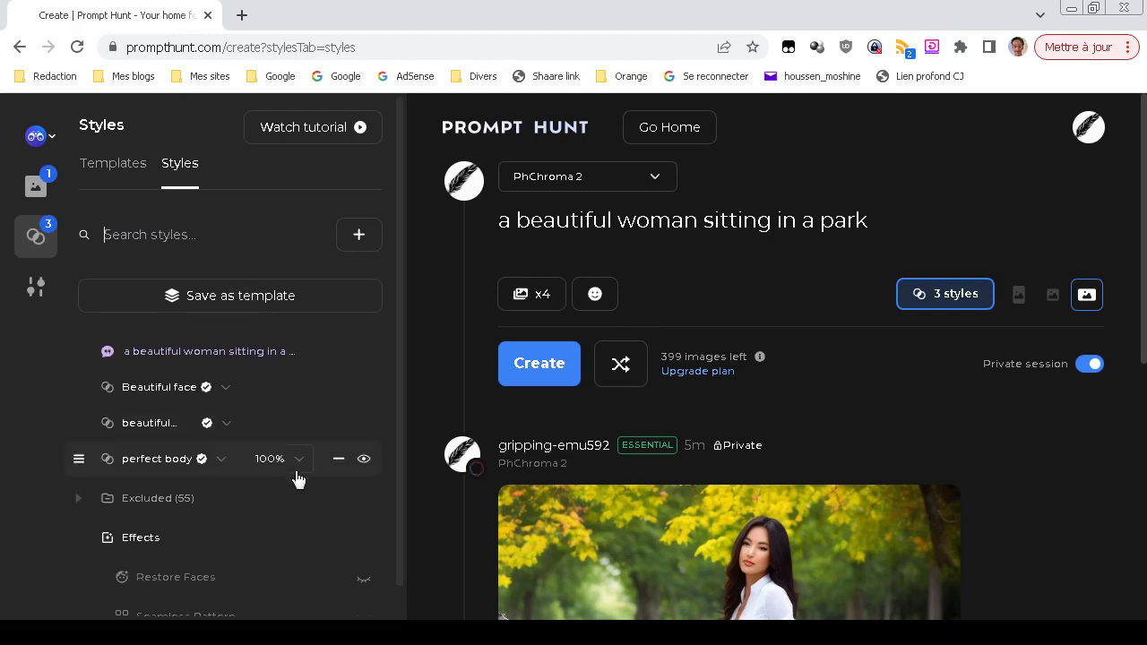
pyautogui.moveTo(292, 435)
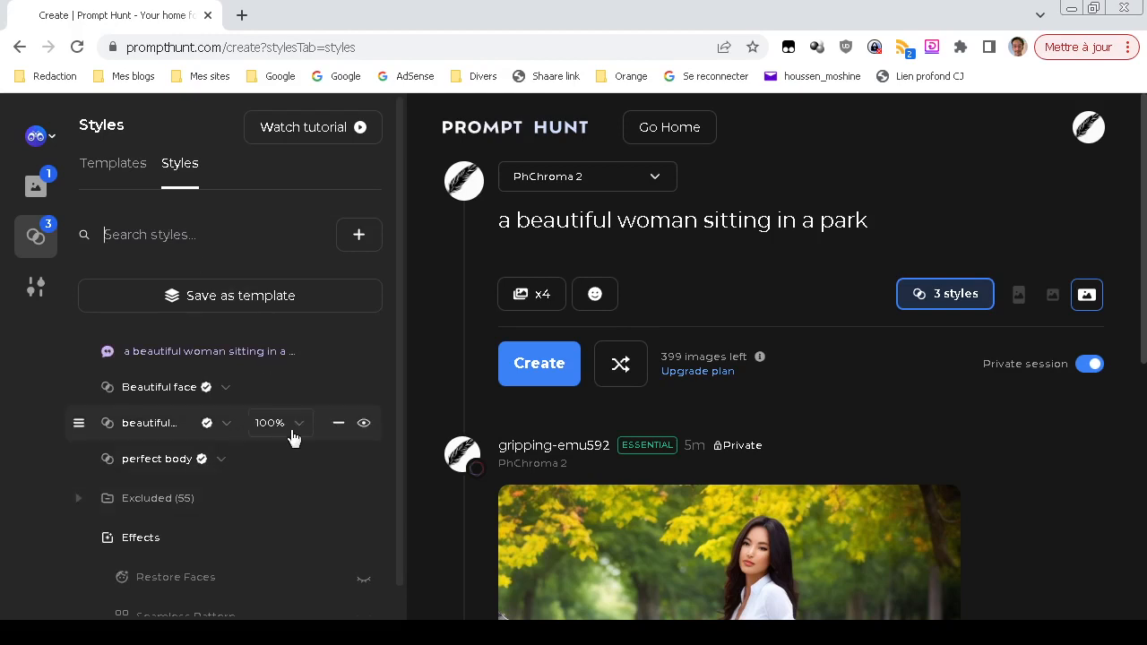
# - Remove the beautiful body style from the creation and generate new images with the Beautiful face and perfect body styles
pyautogui.click(338, 424)
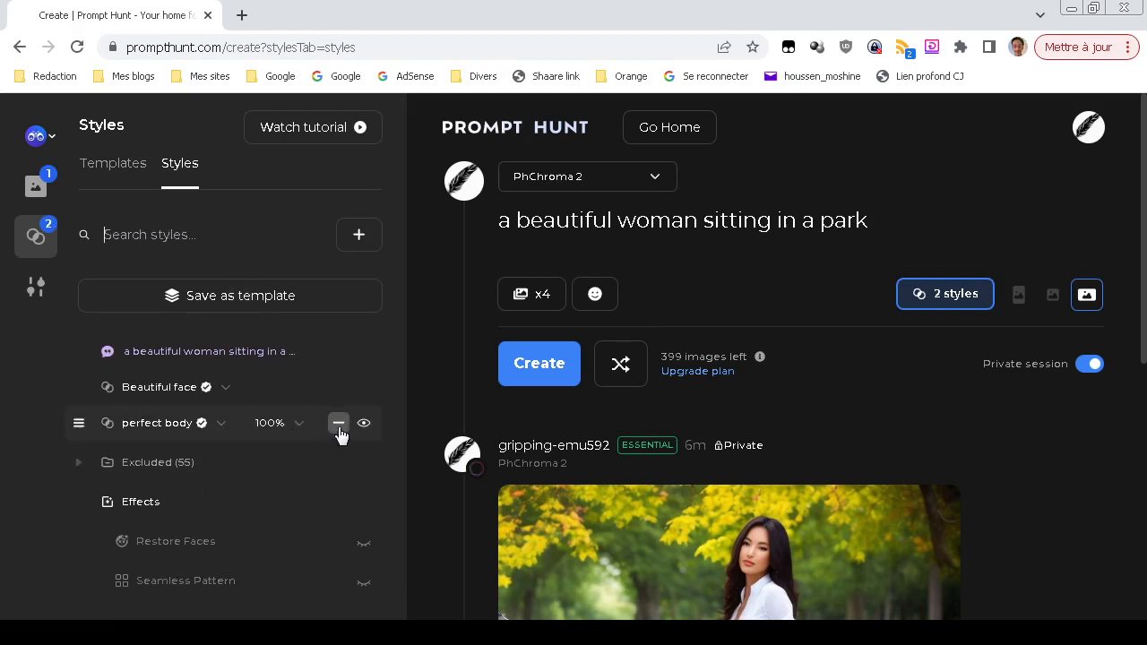
pyautogui.click(541, 375)
# - Browse the alternative styles offered for the perfect body style, and close the list without choosing one
pyautogui.moveTo(151, 397)
pyautogui.moveTo(235, 435)
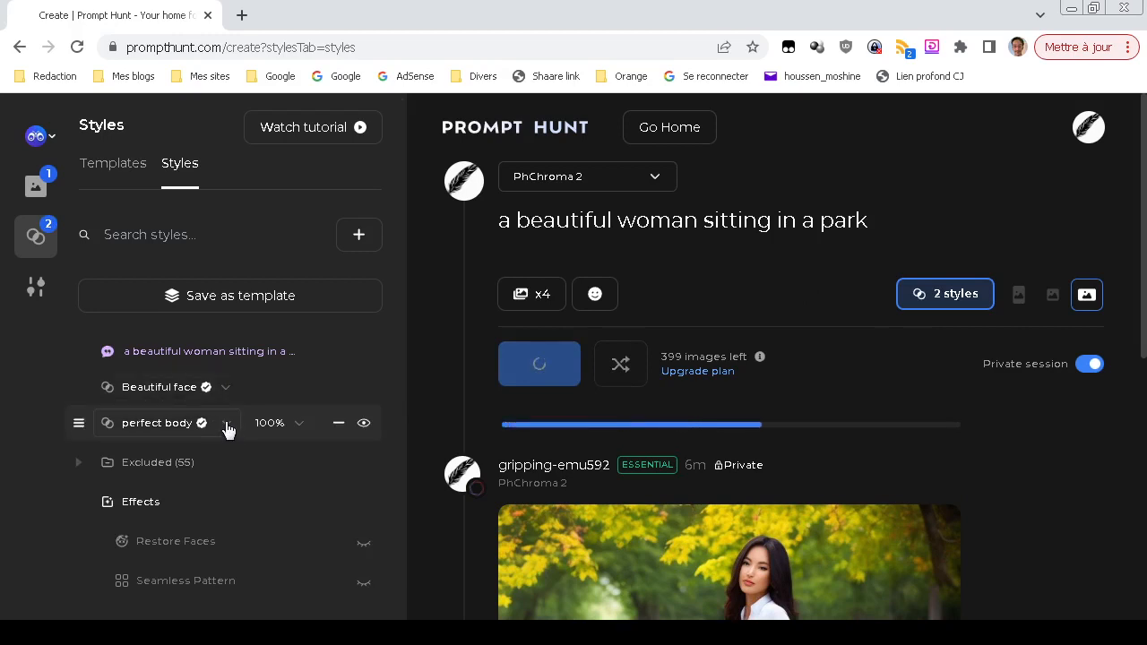
pyautogui.click(226, 424)
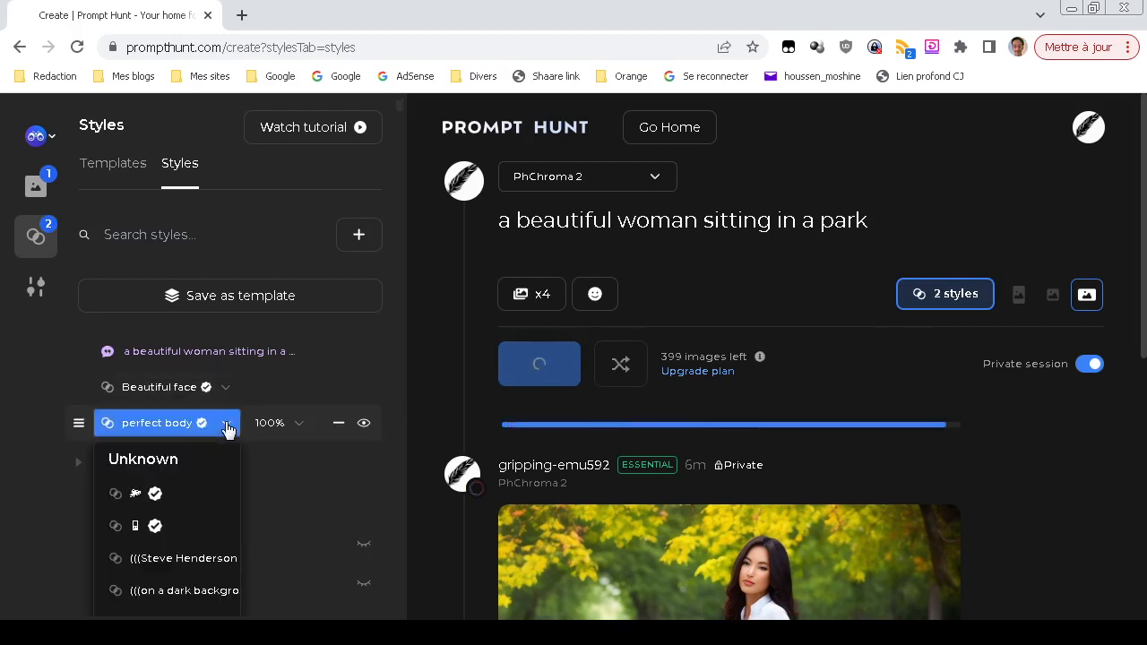
pyautogui.click(227, 424)
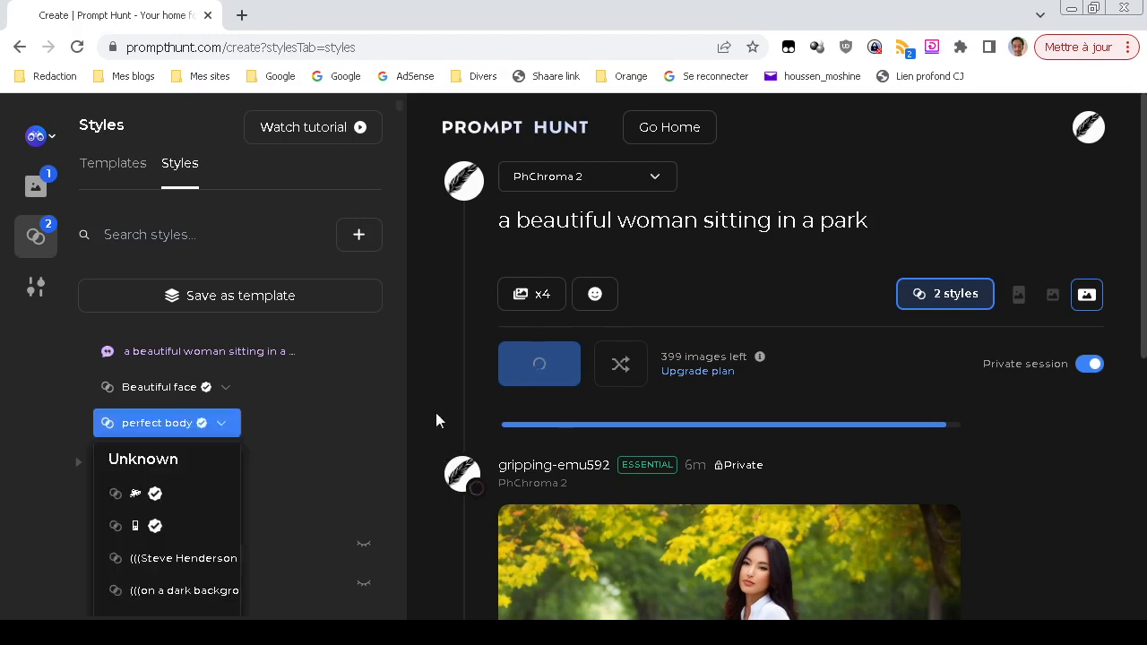
pyautogui.scroll(-4, 241, 487)
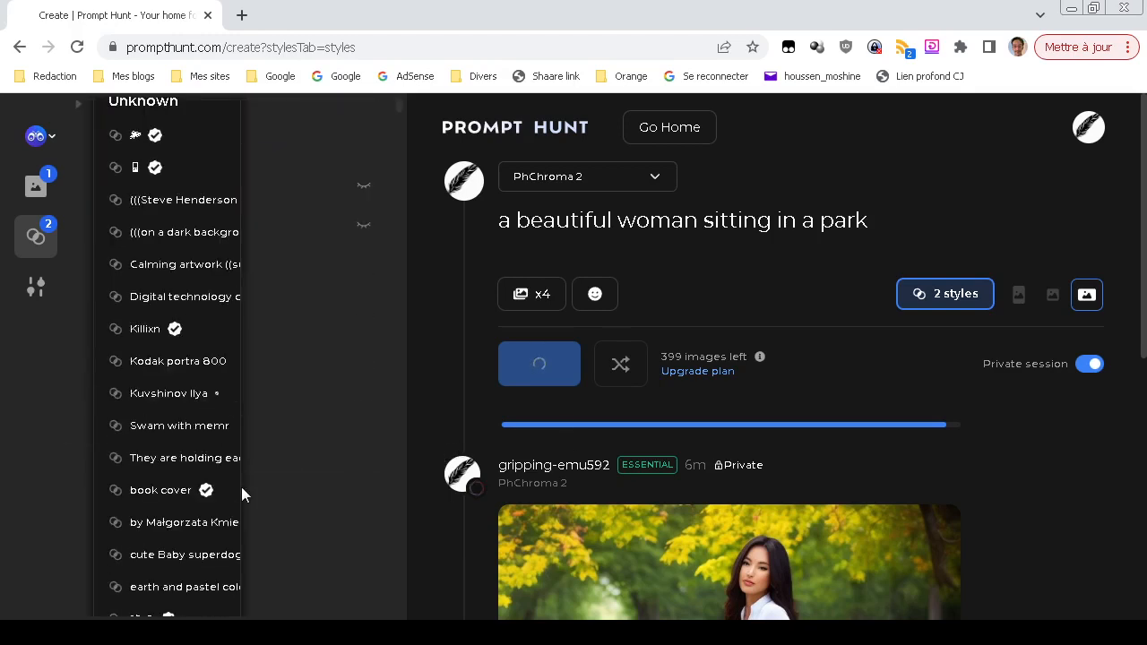
pyautogui.scroll(-5, 241, 487)
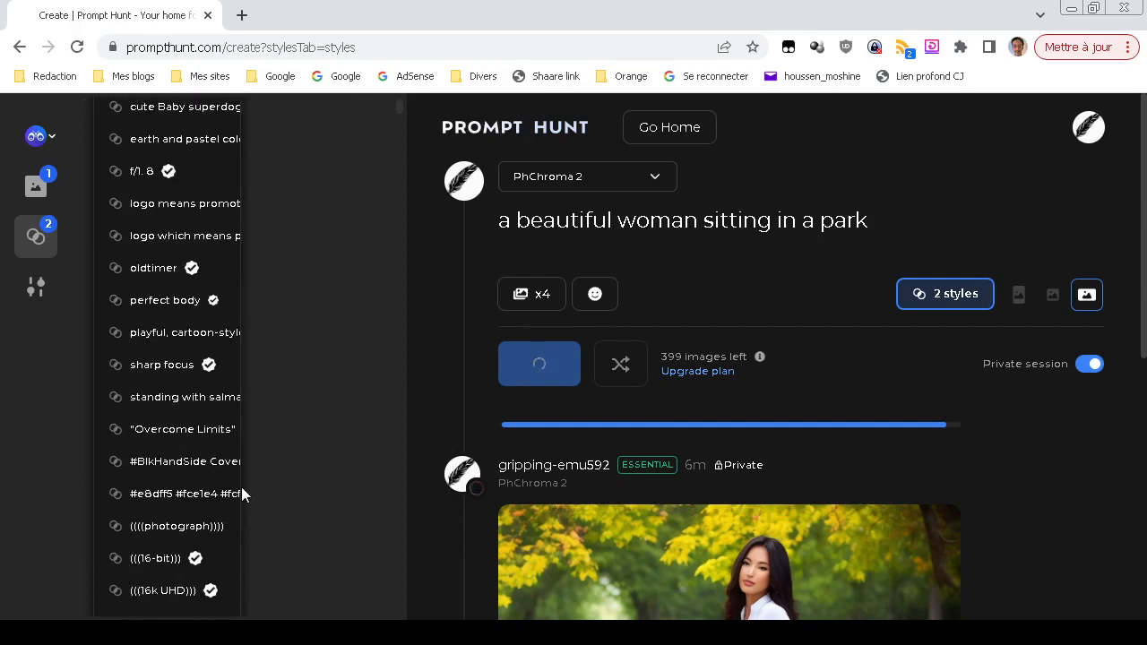
pyautogui.scroll(-6, 241, 487)
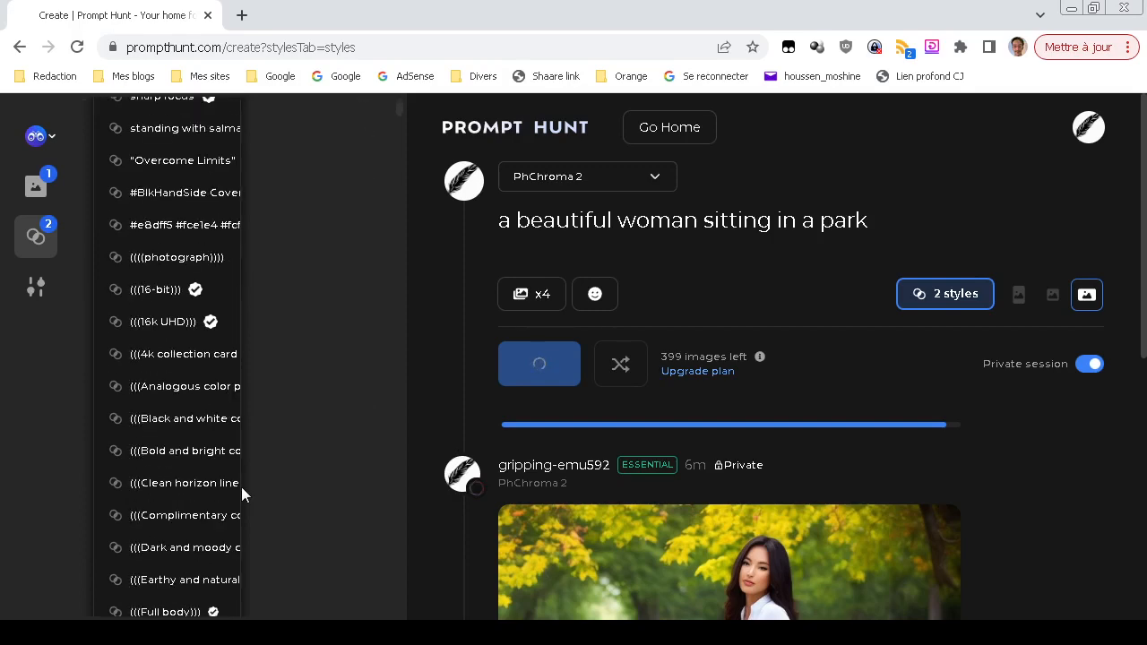
pyautogui.scroll(15, 241, 487)
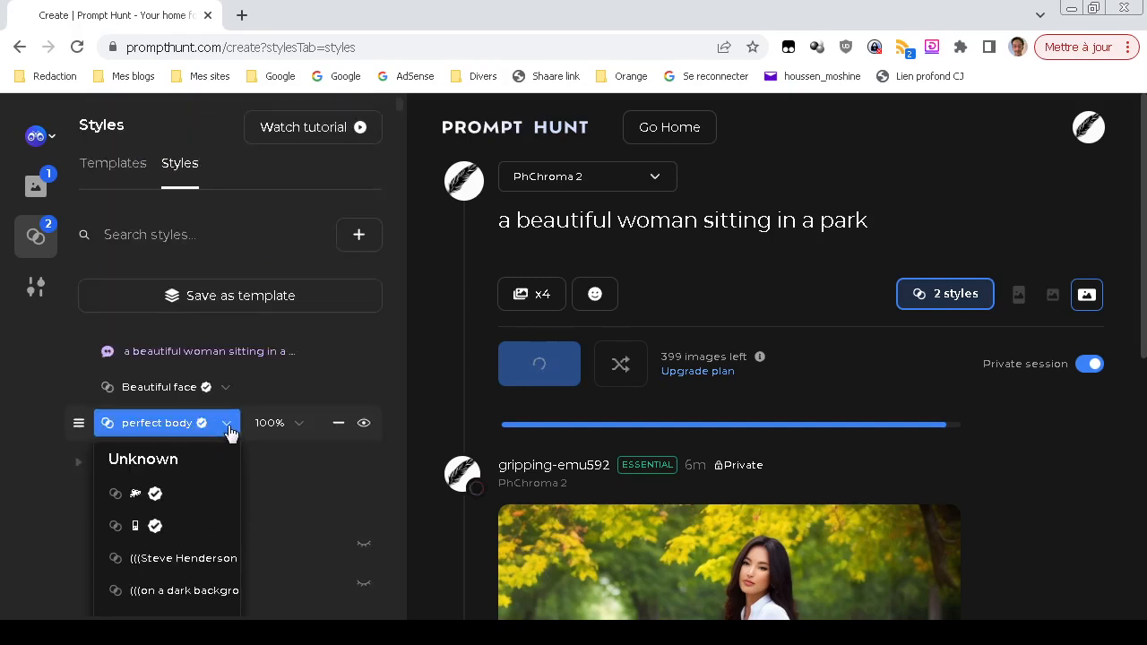
pyautogui.click(228, 425)
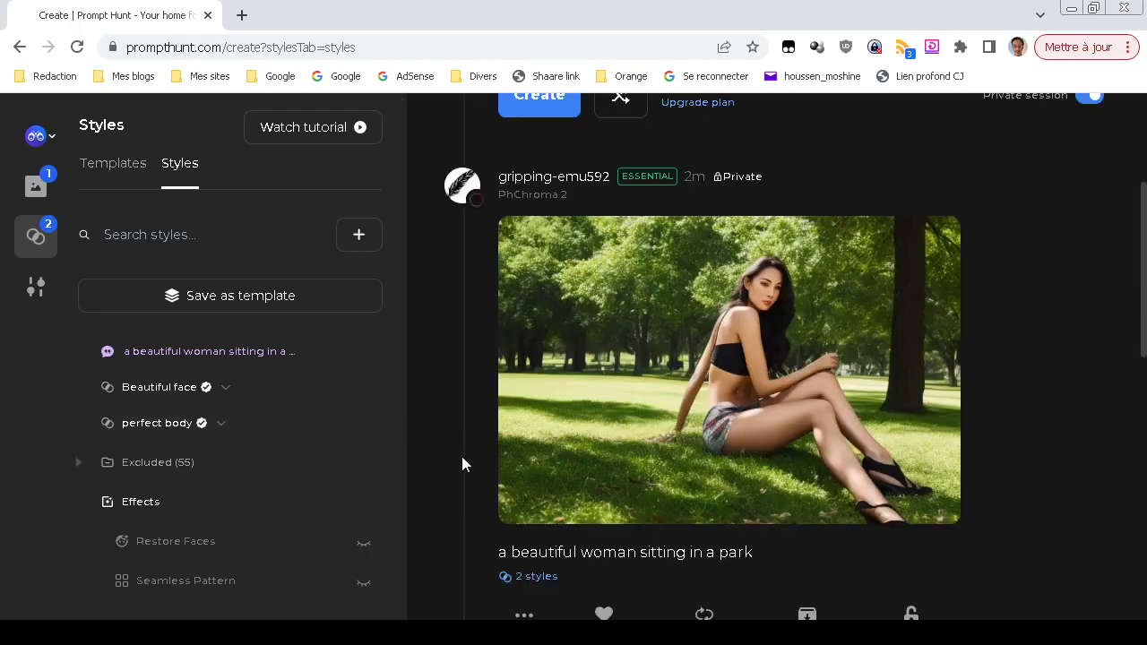
# - View the newly generated image of the woman in the park at full size, and return to the applied styles list
pyautogui.click(636, 403)
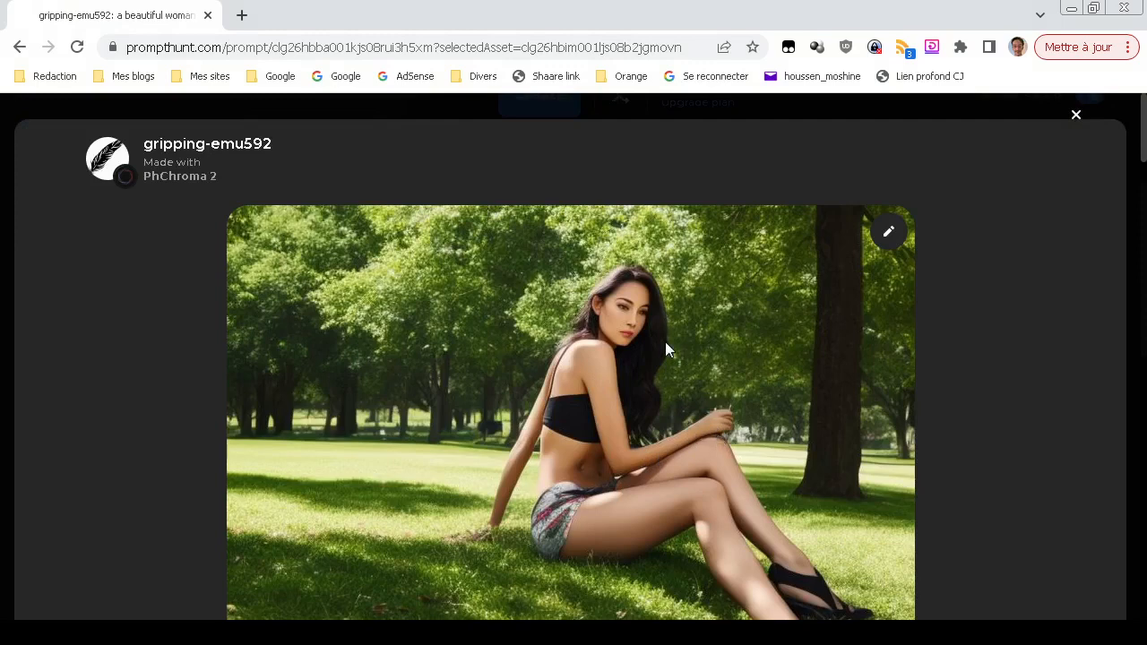
pyautogui.press('Escape')
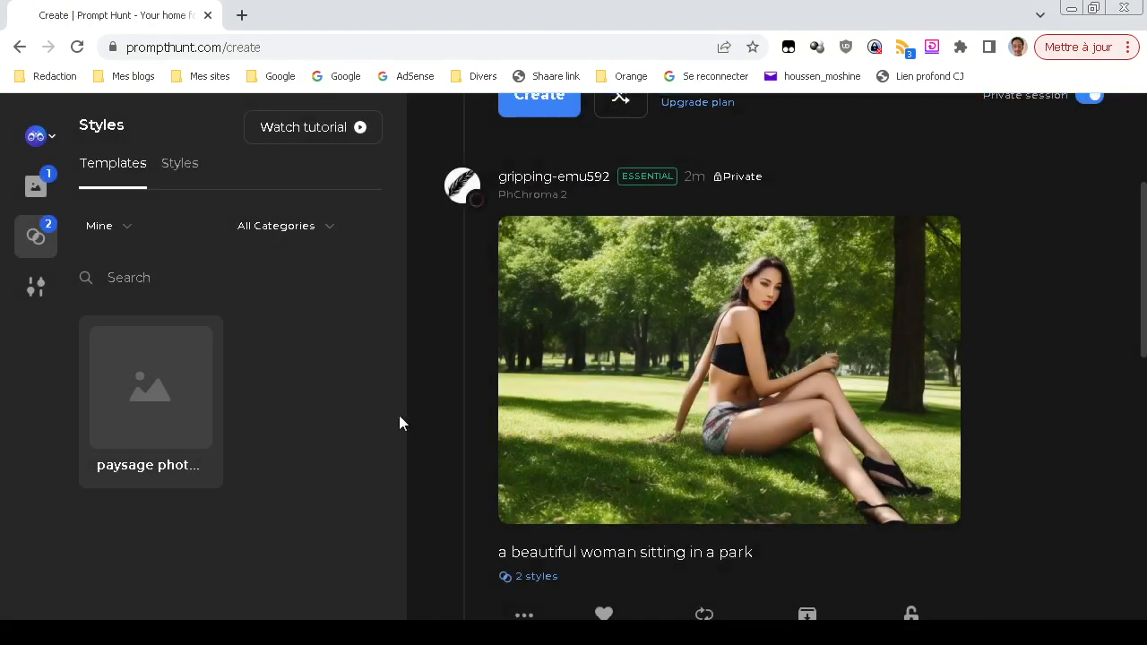
pyautogui.click(182, 165)
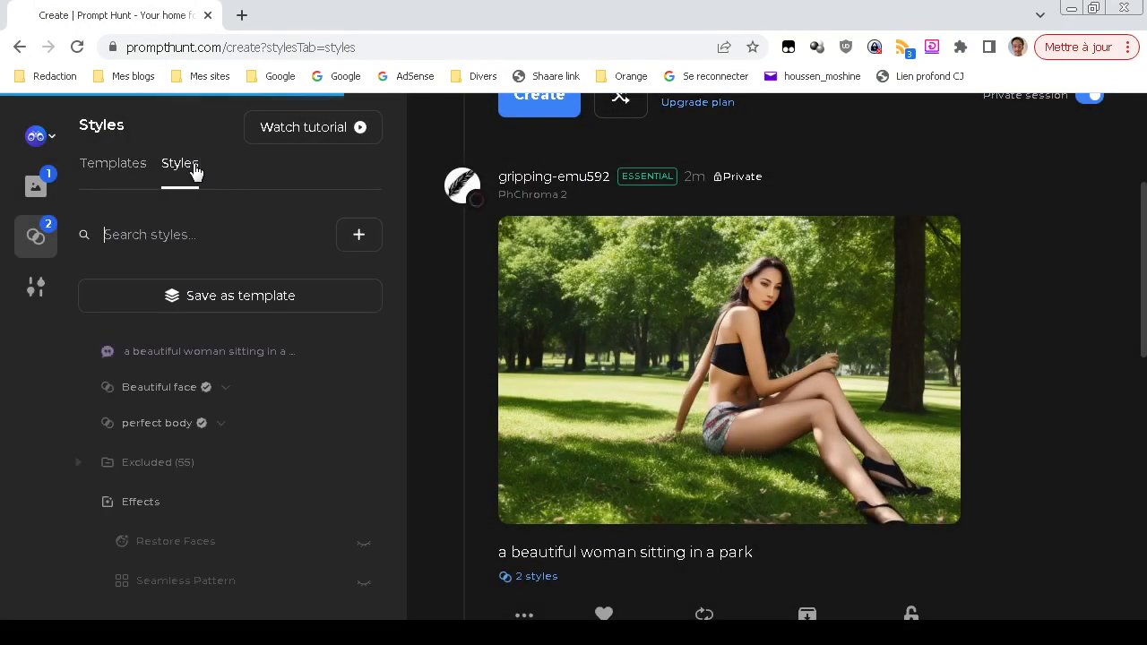
# - Search the styles for "background", look through the matching styles and dismiss the results
pyautogui.click(230, 247)
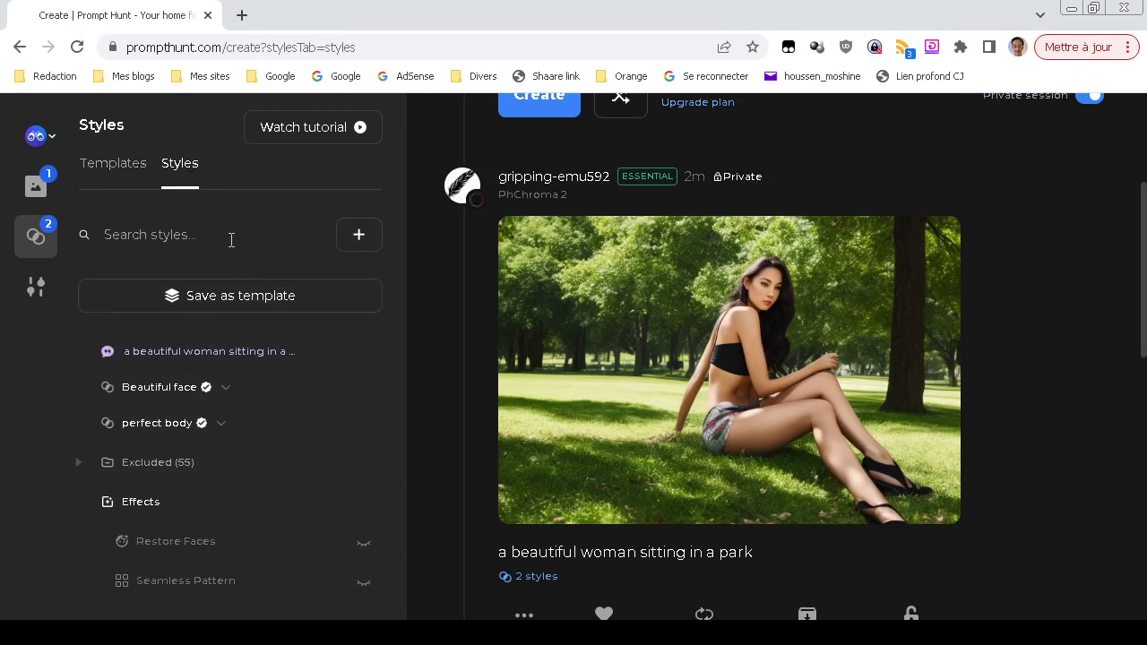
pyautogui.write('background')
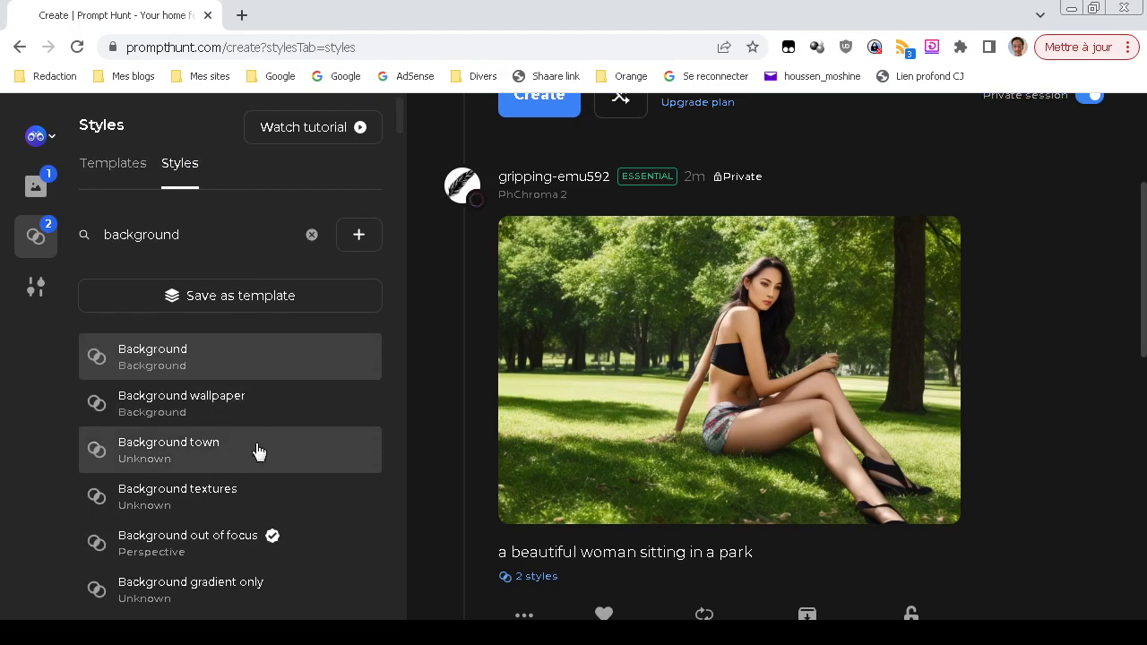
pyautogui.scroll(-1, 257, 453)
pyautogui.scroll(-1, 257, 452)
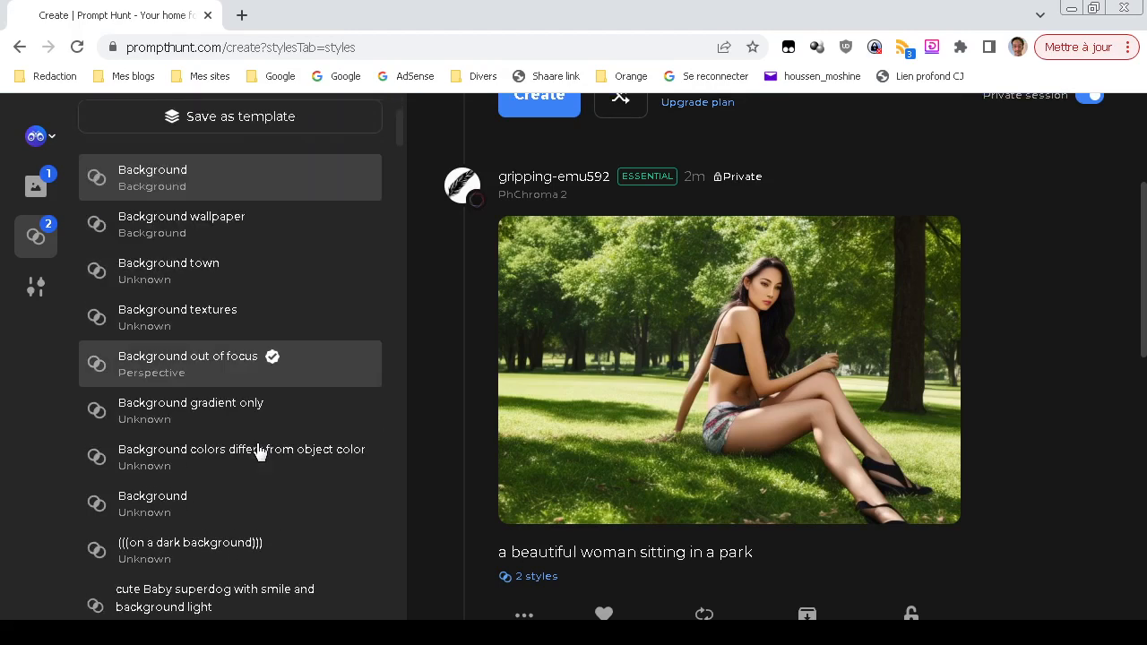
pyautogui.scroll(-3, 257, 453)
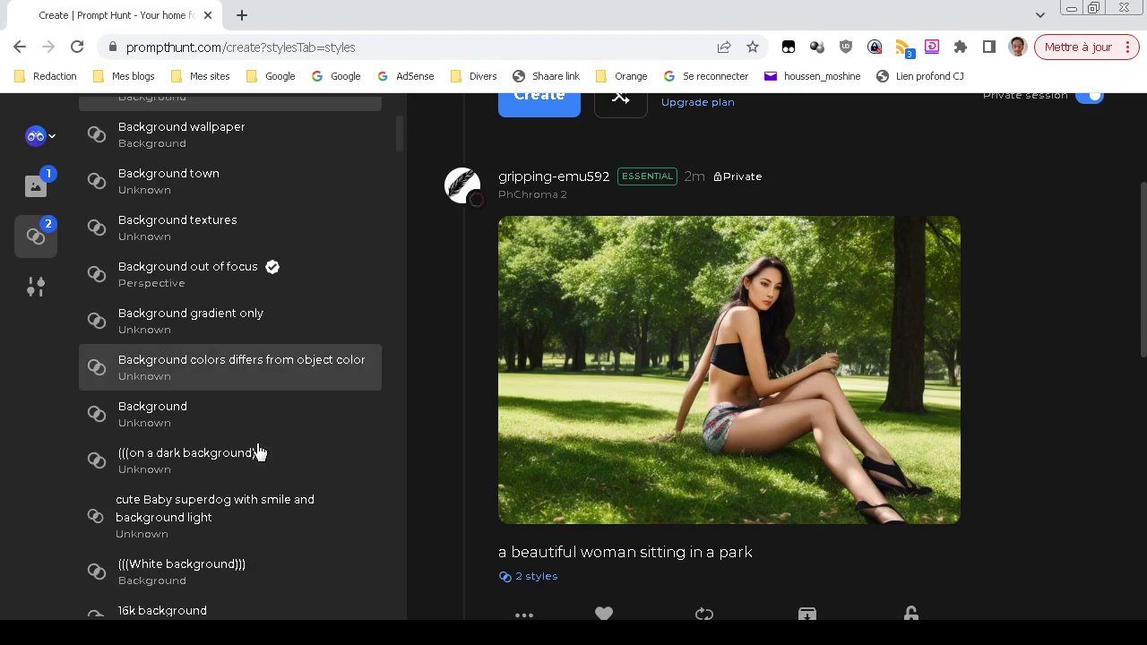
pyautogui.scroll(-3, 257, 453)
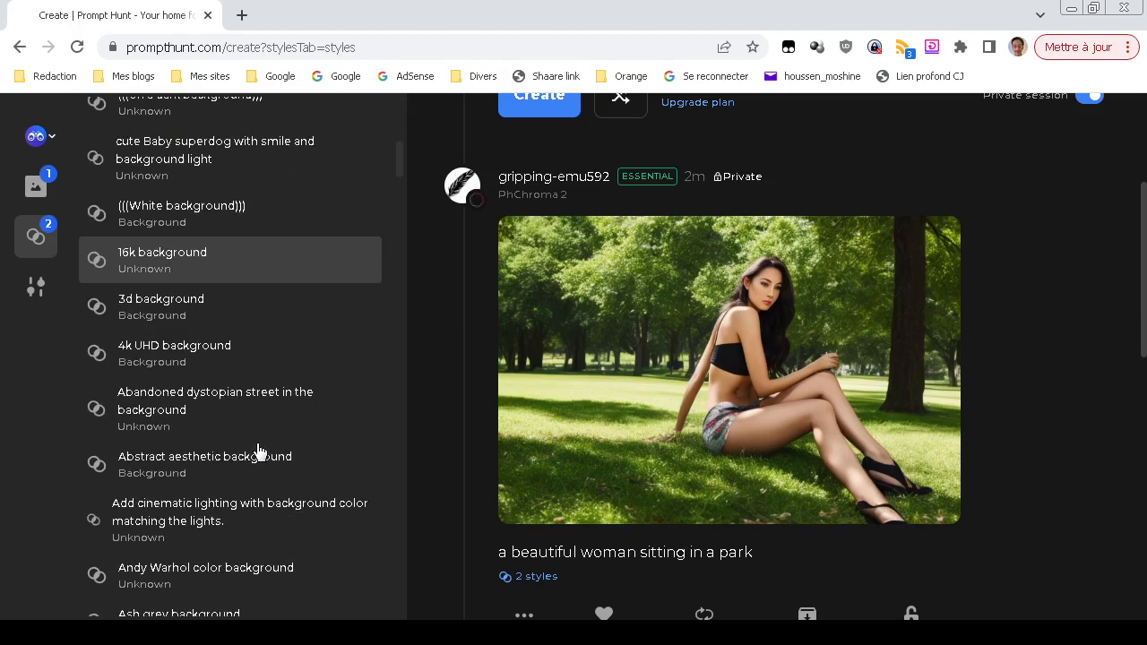
pyautogui.scroll(-2, 258, 452)
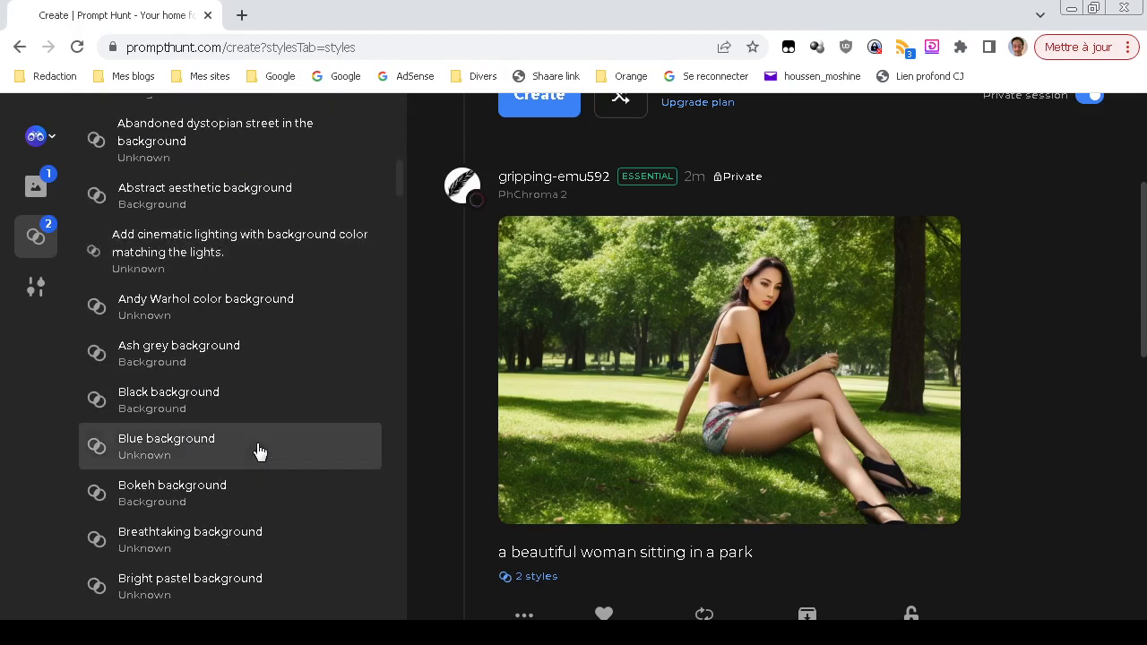
pyautogui.scroll(5, 247, 504)
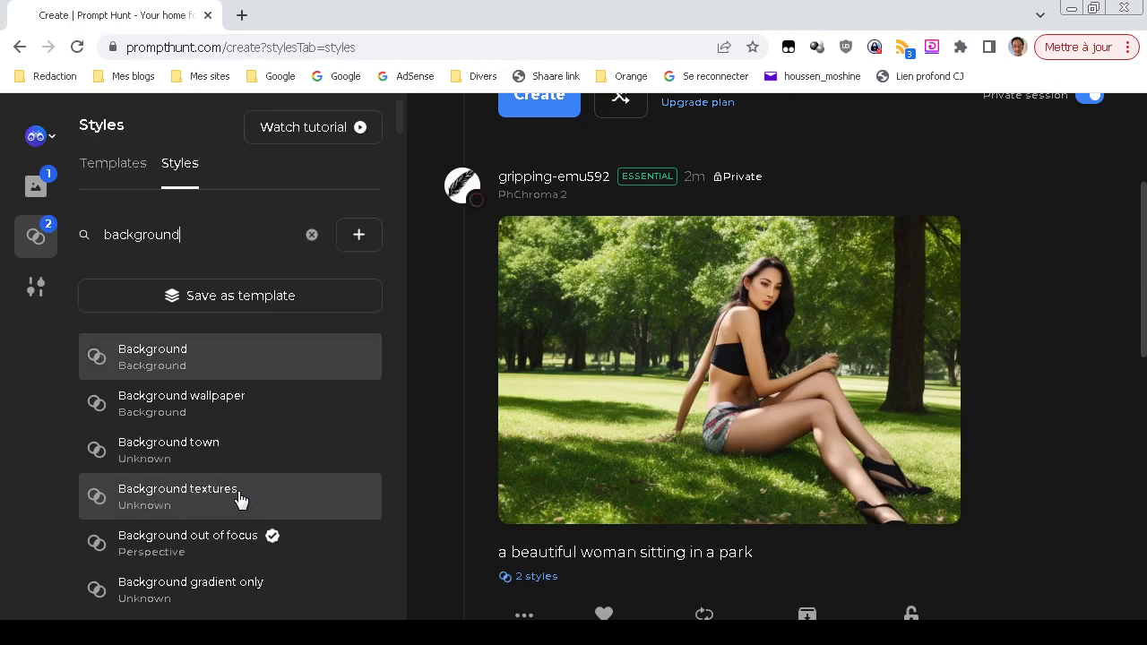
pyautogui.click(312, 235)
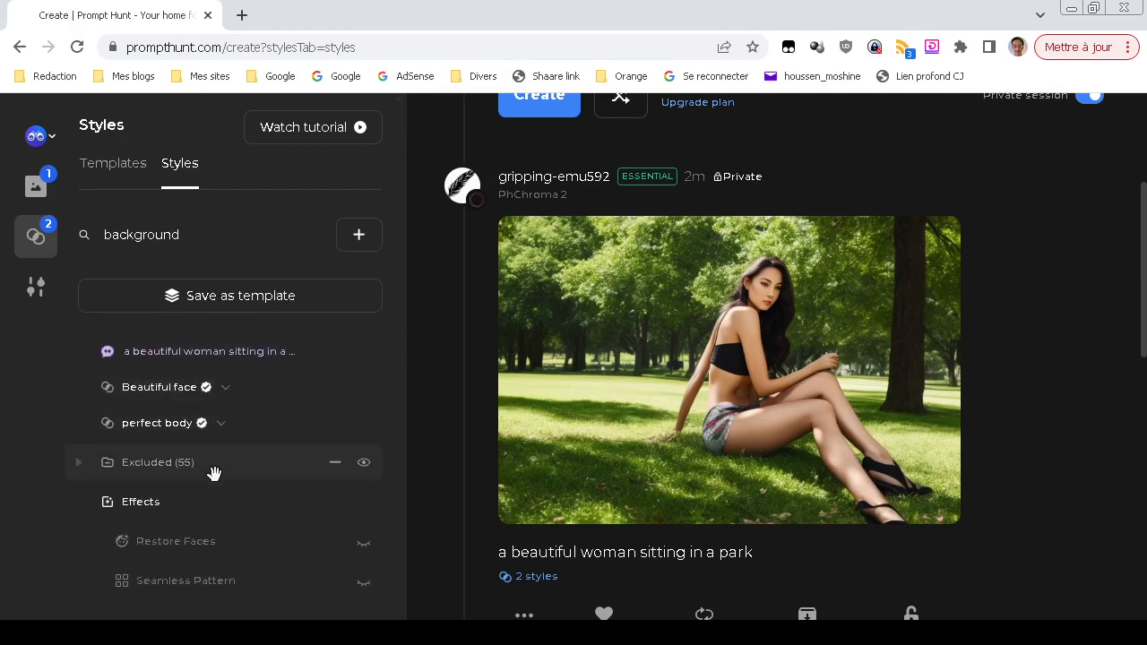
# - Bring up the "background" style results again and examine the available background styles
pyautogui.click(211, 235)
pyautogui.press('BackSpace')
pyautogui.write('d')
pyautogui.scroll(-2, 199, 396)
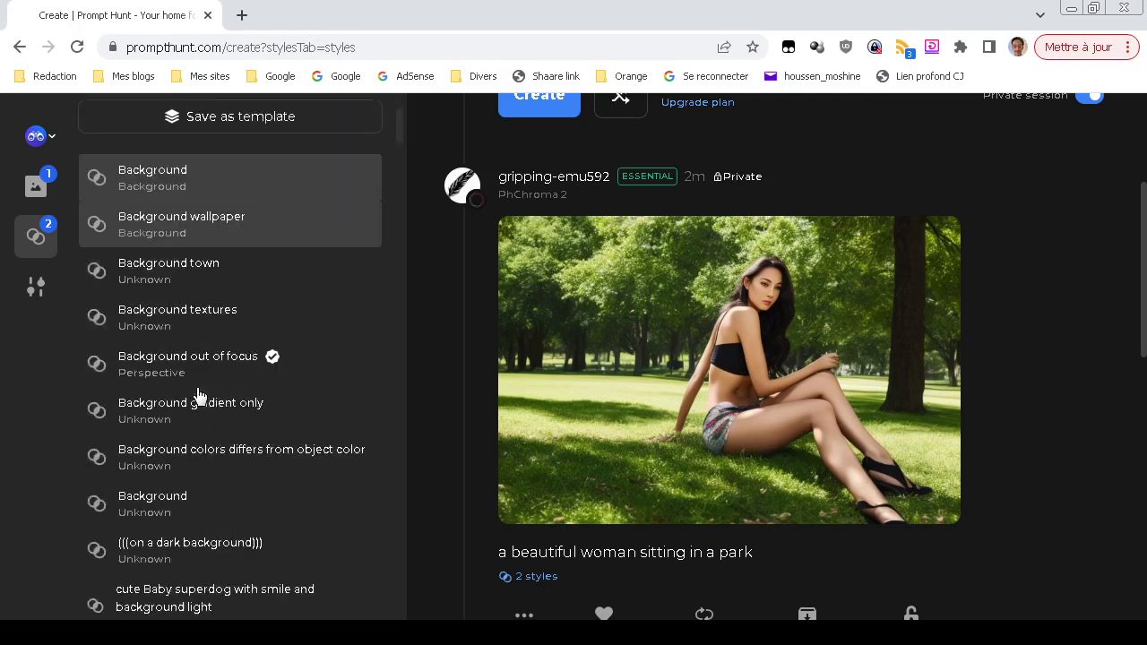
pyautogui.scroll(-1, 199, 396)
pyautogui.scroll(-2, 199, 396)
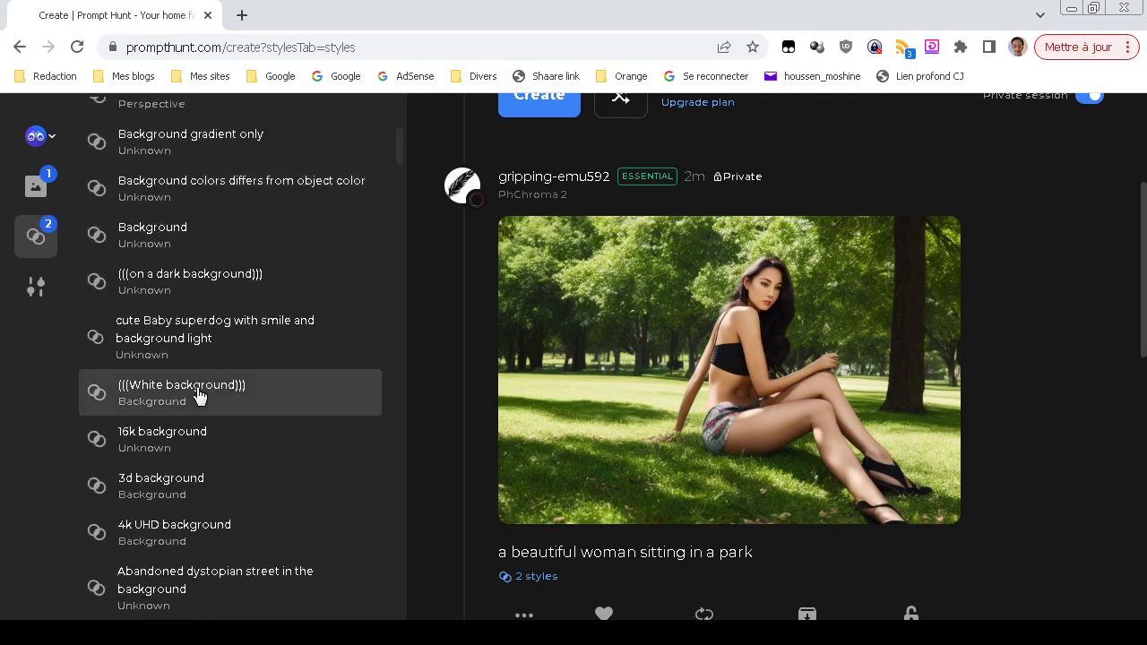
pyautogui.scroll(-3, 199, 396)
pyautogui.scroll(-1, 199, 396)
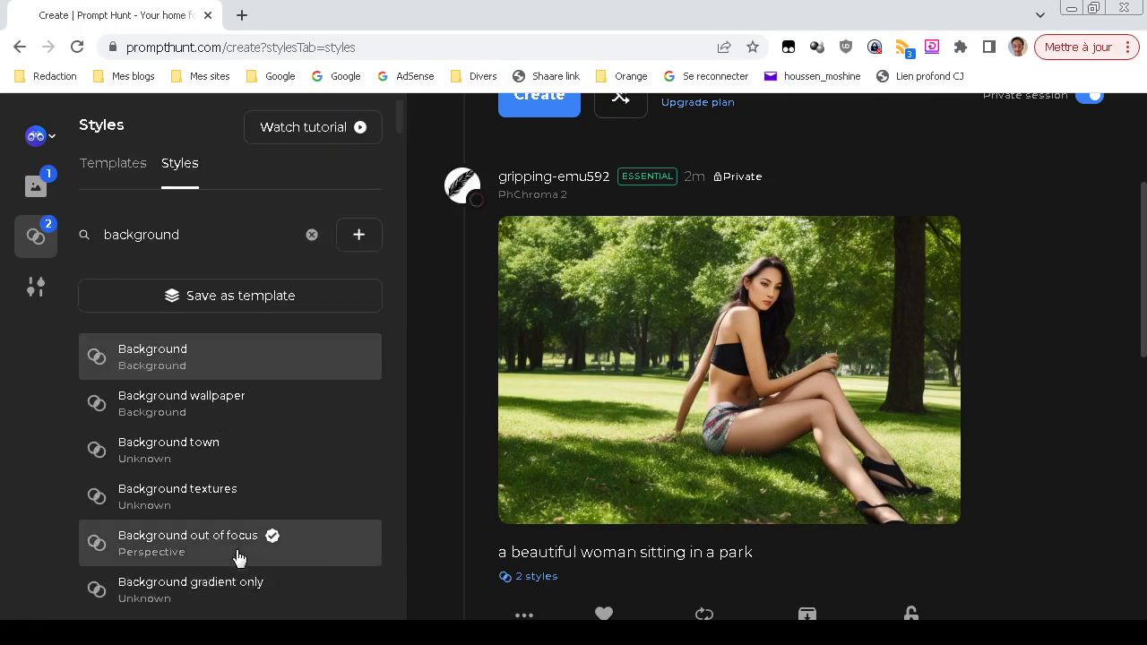
pyautogui.scroll(-1, 239, 535)
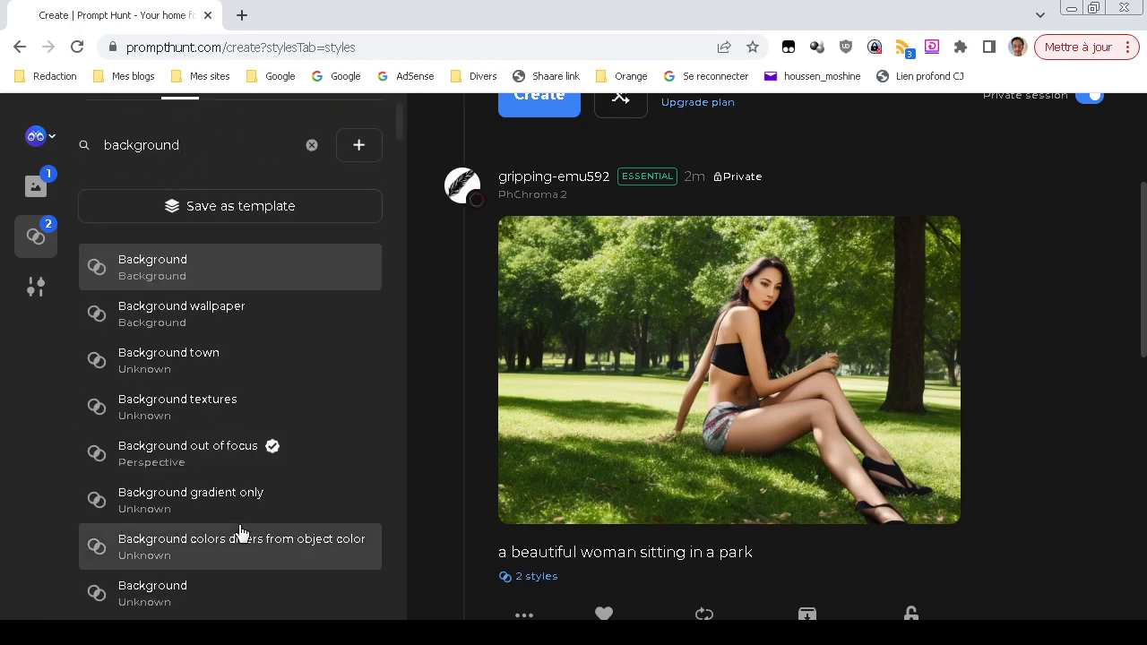
pyautogui.scroll(1, 238, 535)
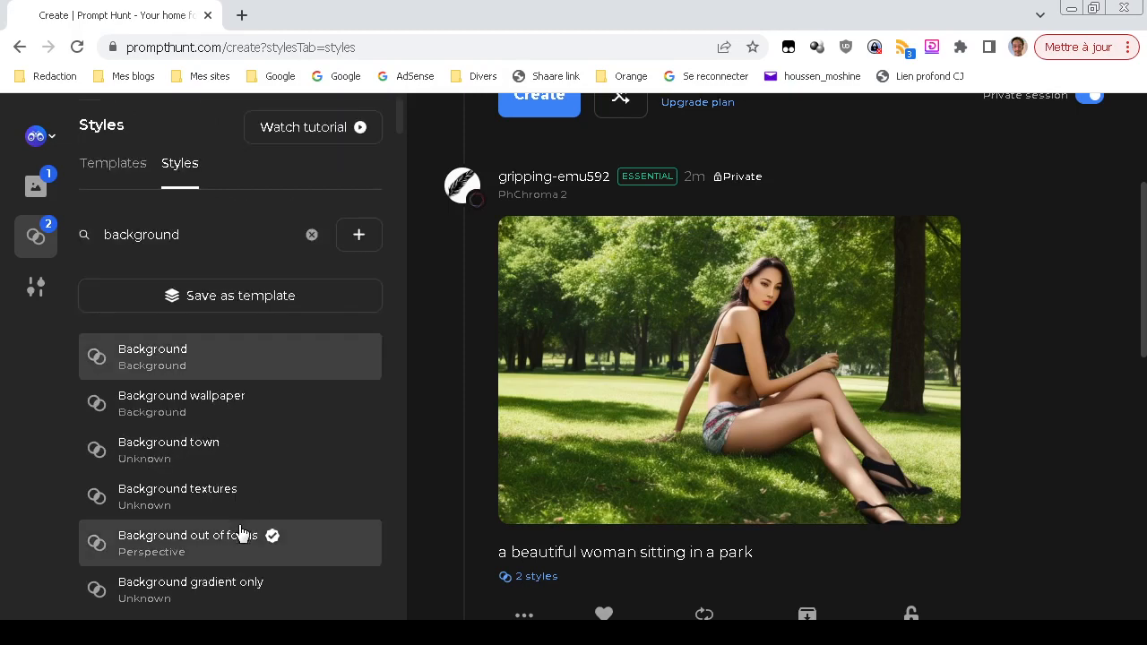
pyautogui.scroll(-2, 266, 349)
pyautogui.scroll(2, 267, 351)
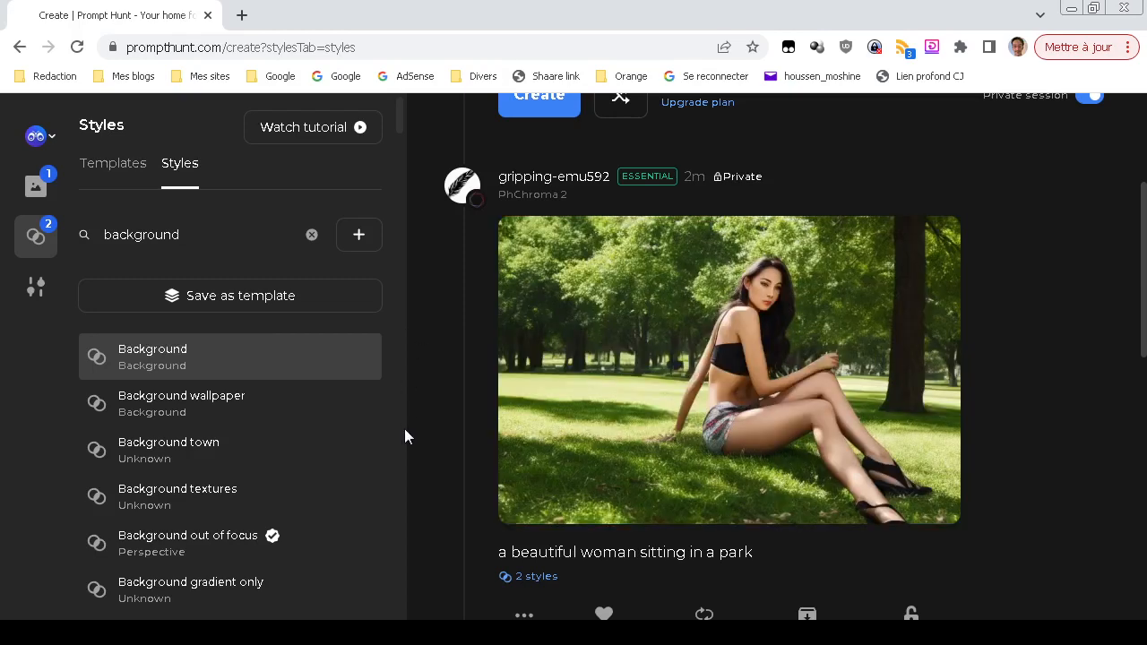
pyautogui.scroll(-3, 274, 428)
pyautogui.scroll(1, 275, 426)
pyautogui.scroll(2, 276, 425)
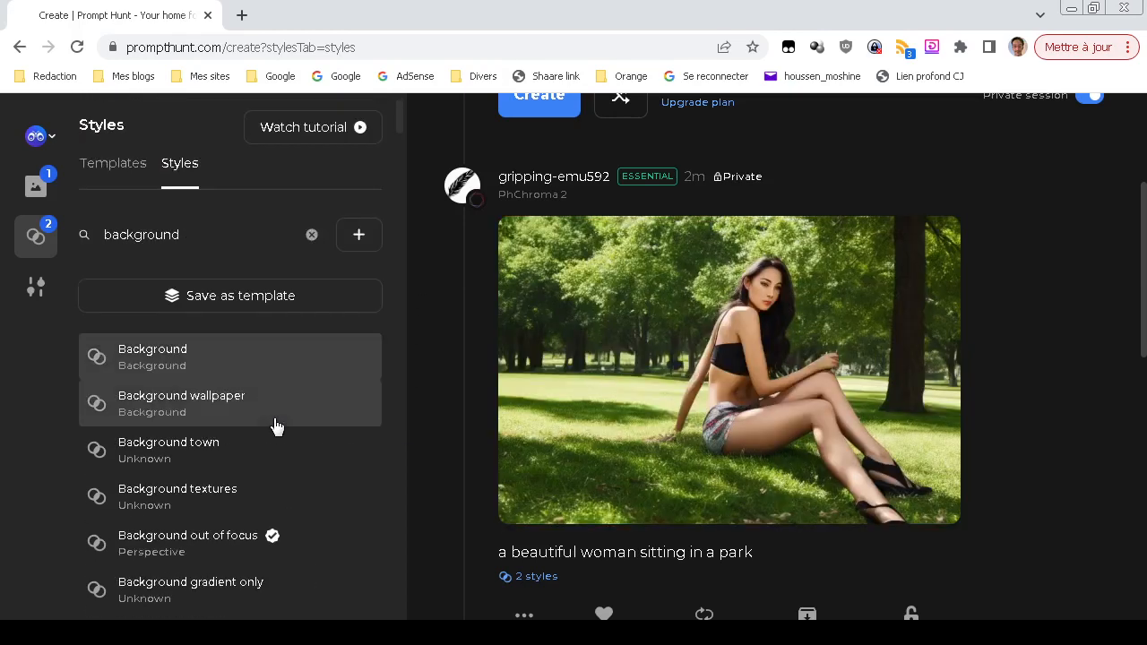
# - Clear the "background" style search to return to the list of applied styles
pyautogui.press('BackSpace')
pyautogui.press('BackSpace')
pyautogui.press('BackSpace')
pyautogui.press('BackSpace')
pyautogui.press('BackSpace')
pyautogui.press('BackSpace')
pyautogui.press('BackSpace')
pyautogui.press('BackSpace')
pyautogui.press('BackSpace')
pyautogui.press('BackSpace')
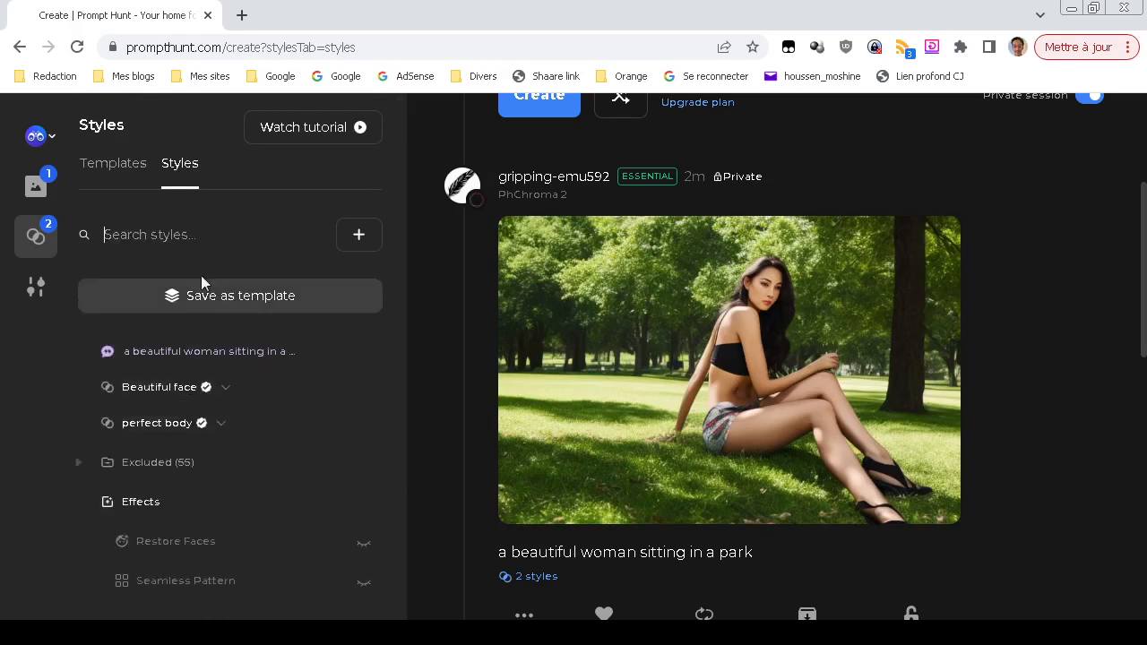
# - Browse the style categories for adding a style, and add "Bokeh background" from the Background category
pyautogui.click(358, 234)
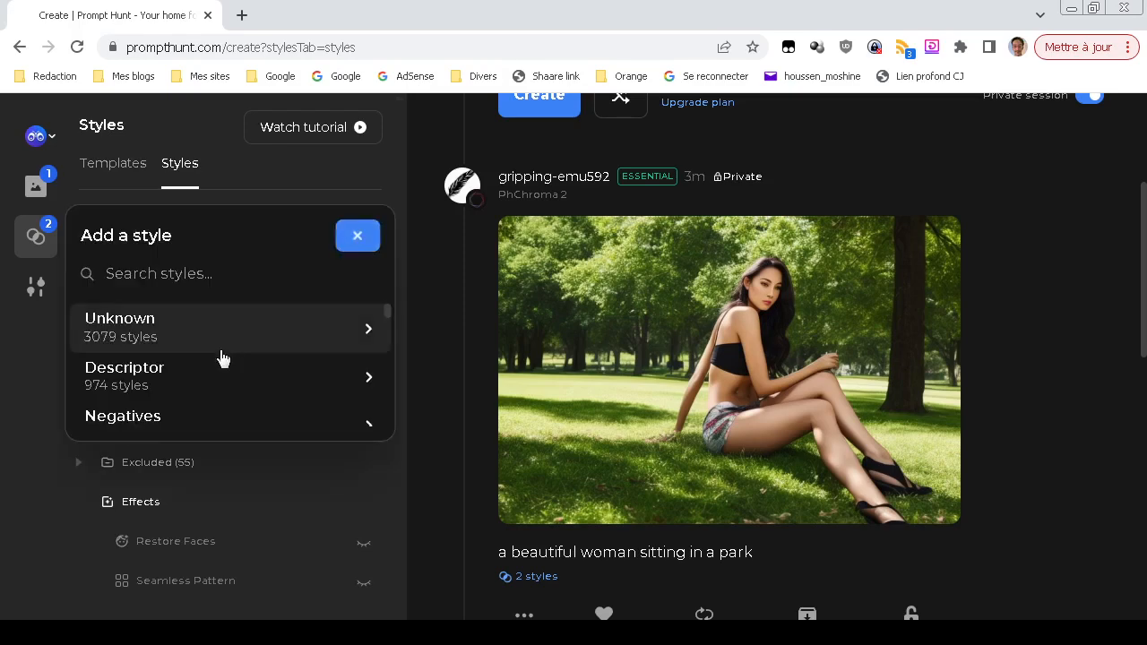
pyautogui.scroll(-3, 221, 367)
pyautogui.scroll(-6, 220, 372)
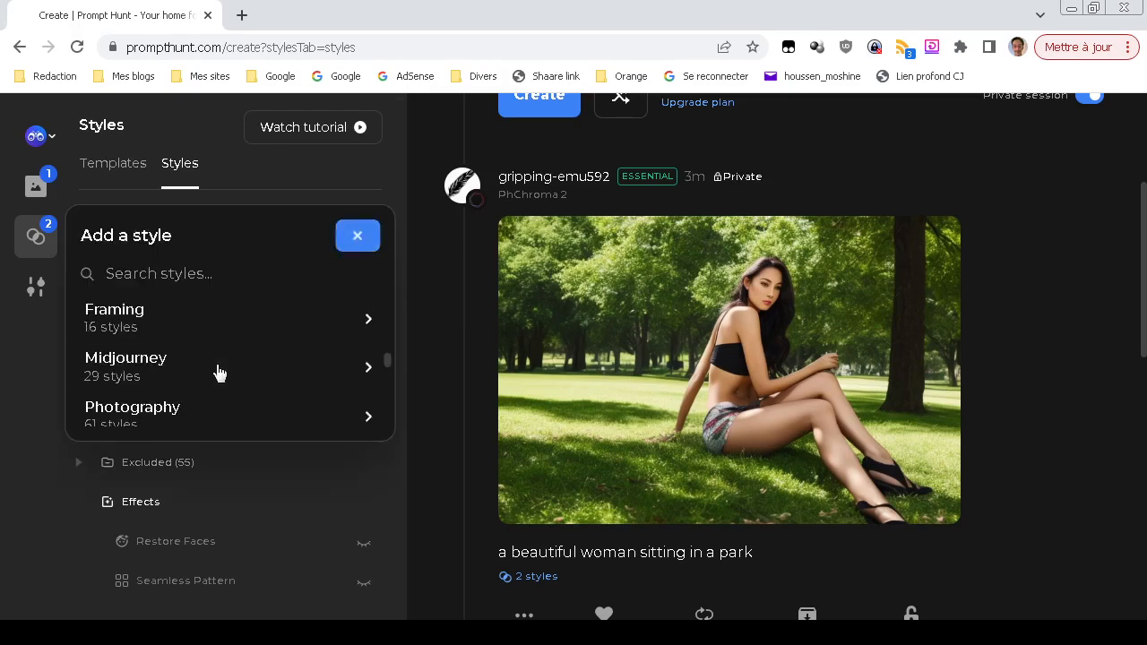
pyautogui.scroll(-10, 220, 372)
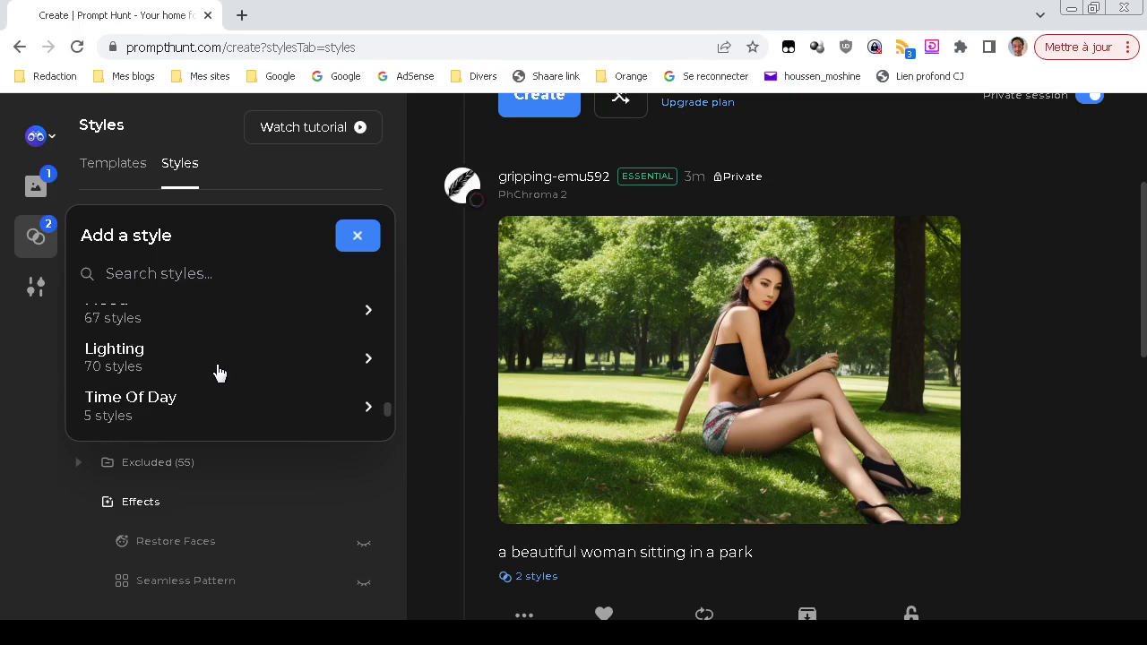
pyautogui.scroll(12, 219, 372)
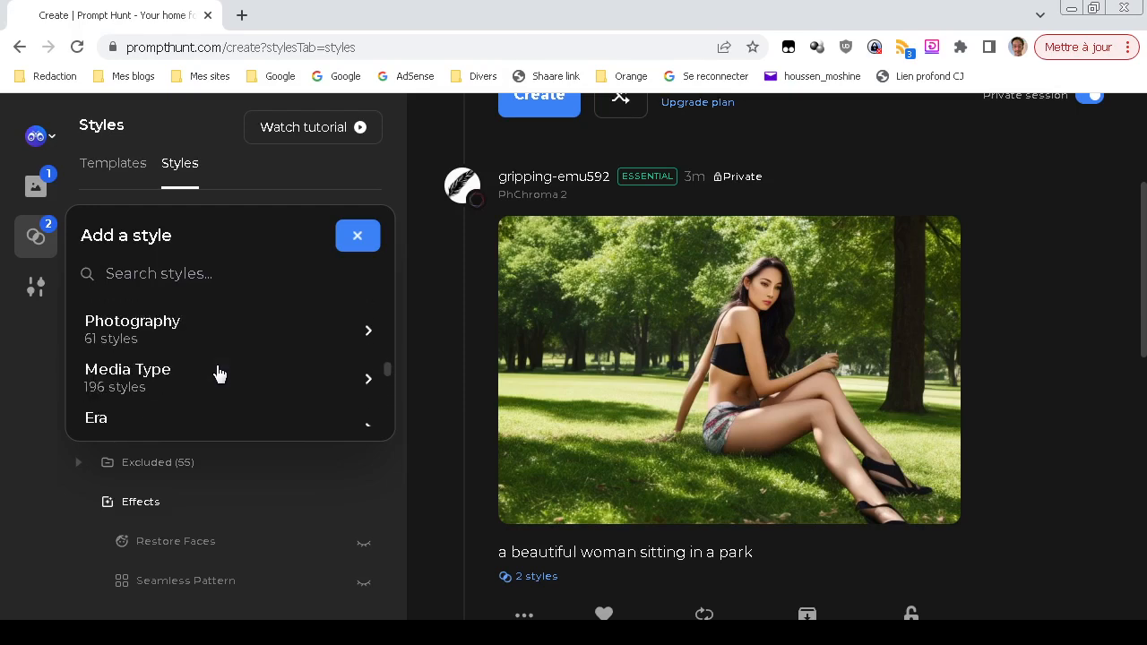
pyautogui.click(144, 371)
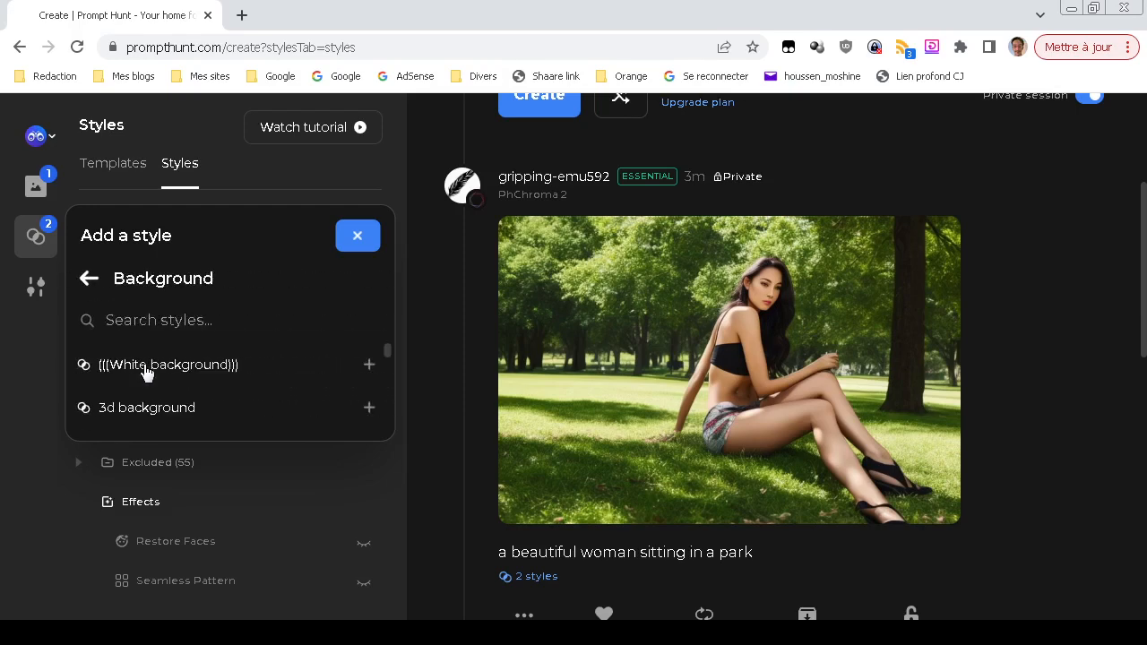
pyautogui.scroll(-5, 146, 373)
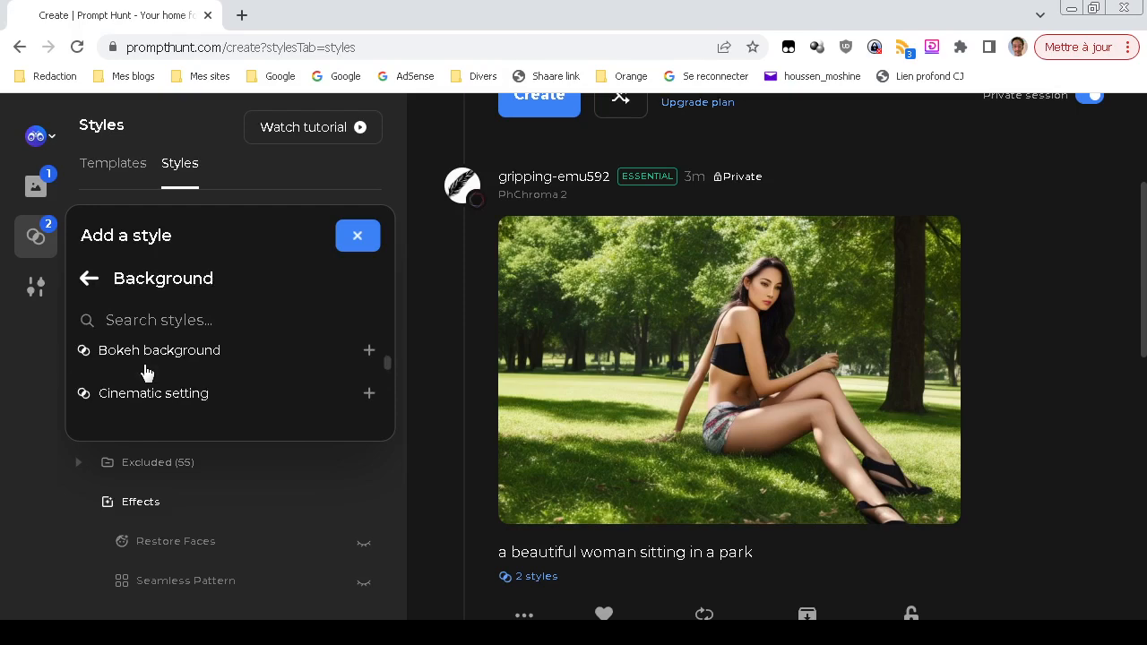
pyautogui.click(369, 351)
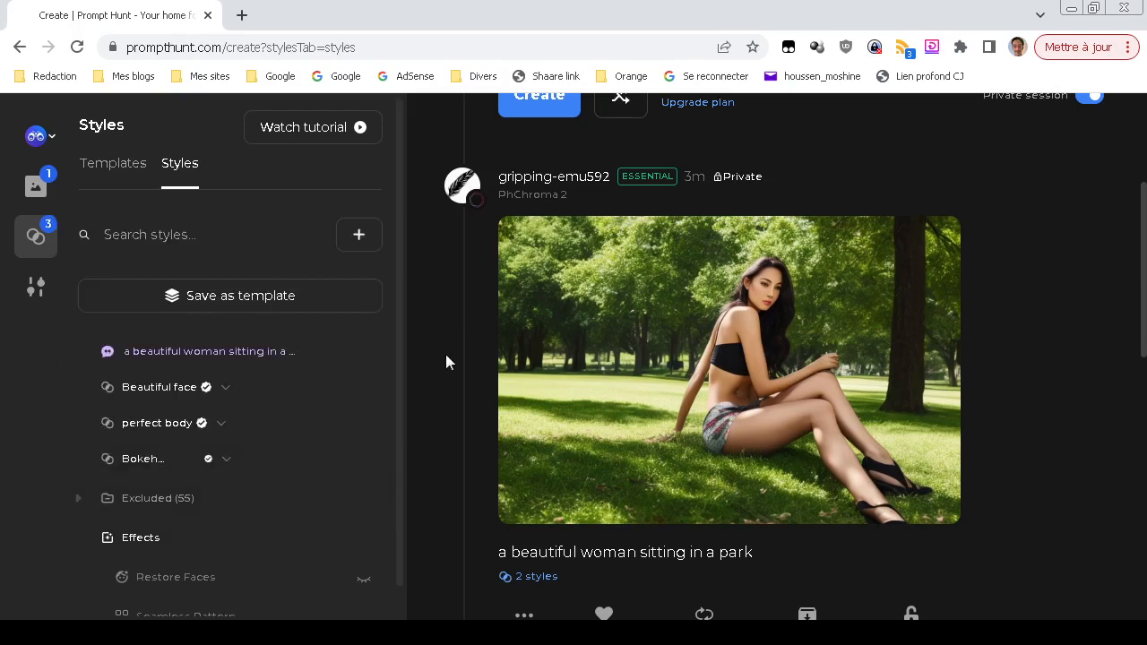
# - Generate the park image with the Beautiful face, perfect body and Bokeh background styles and examine the result
pyautogui.moveTo(269, 468)
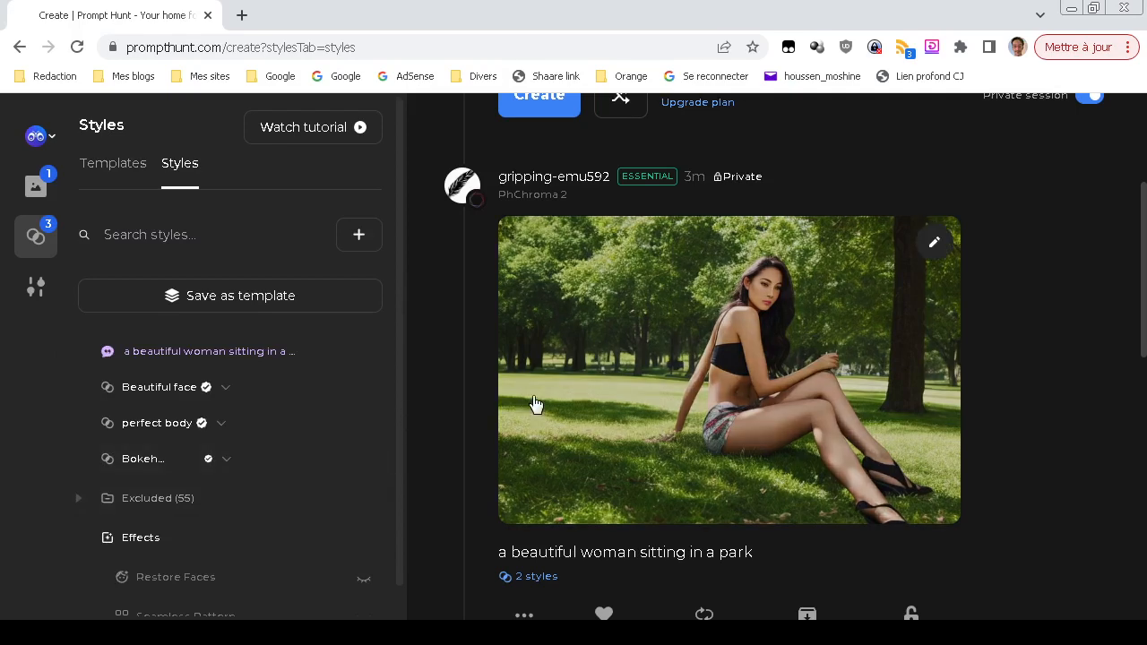
pyautogui.scroll(2, 468, 203)
pyautogui.click(506, 285)
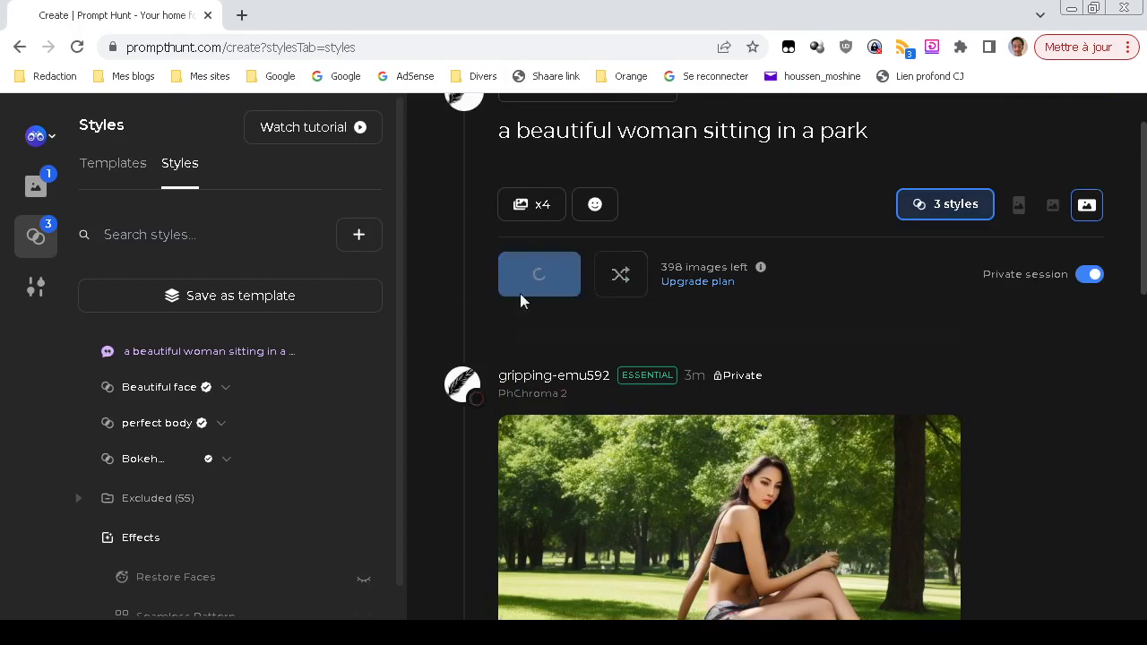
pyautogui.scroll(-3, 445, 345)
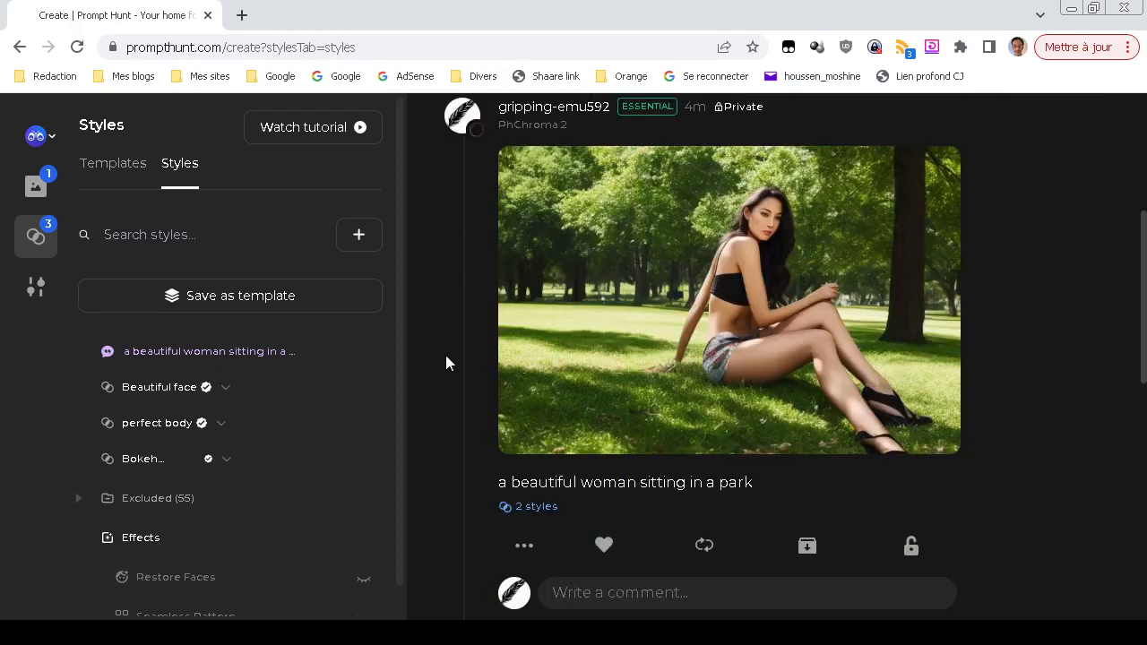
pyautogui.scroll(3, 445, 355)
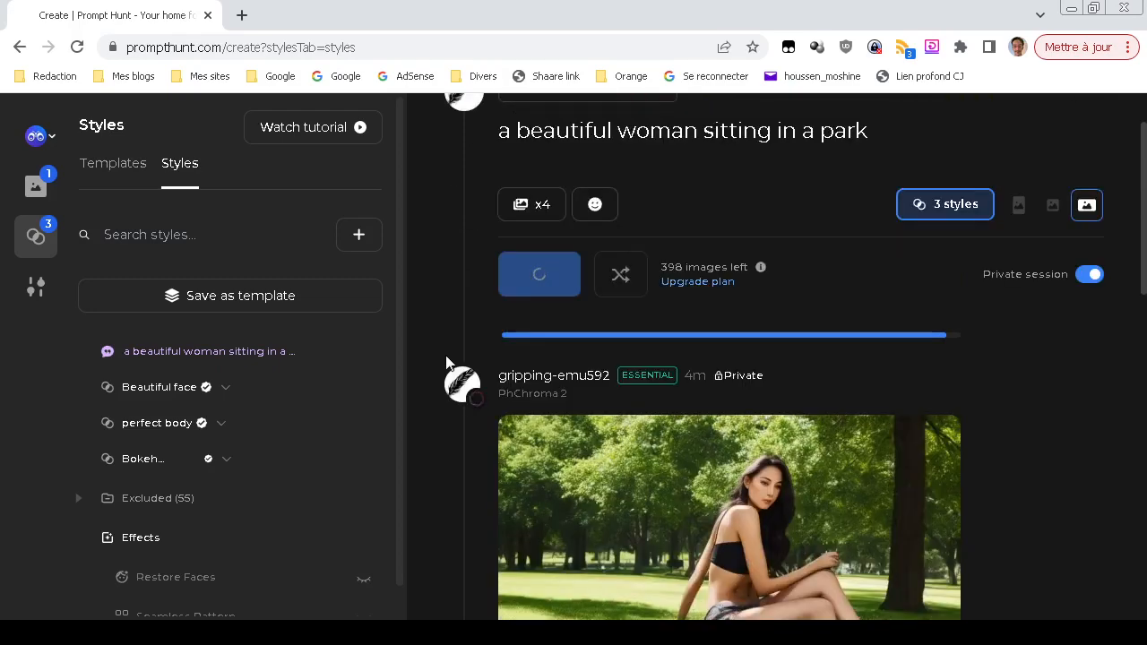
pyautogui.scroll(-2, 421, 451)
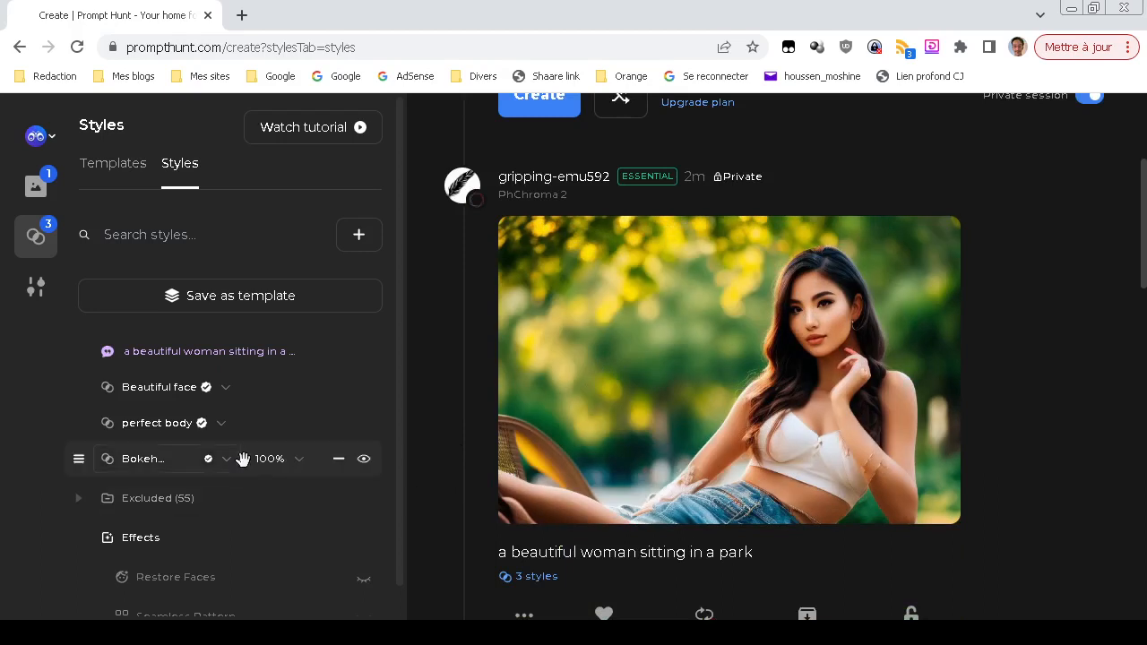
# - Set the weight of the Bokeh background style to 50% and generate the park image again
pyautogui.click(302, 466)
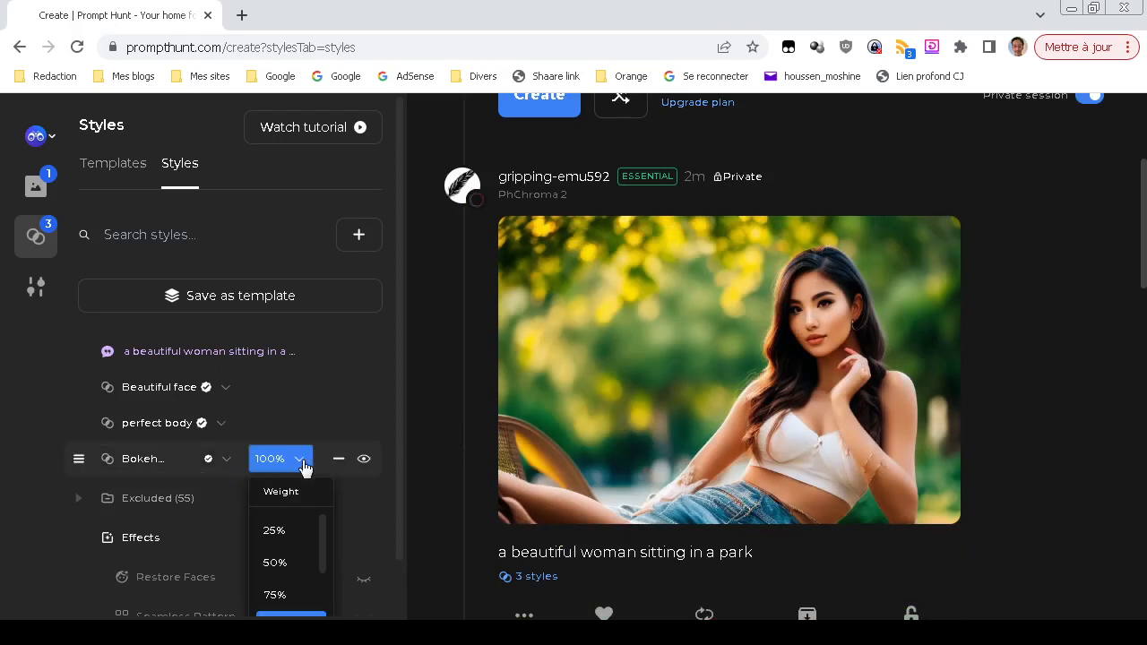
pyautogui.click(299, 563)
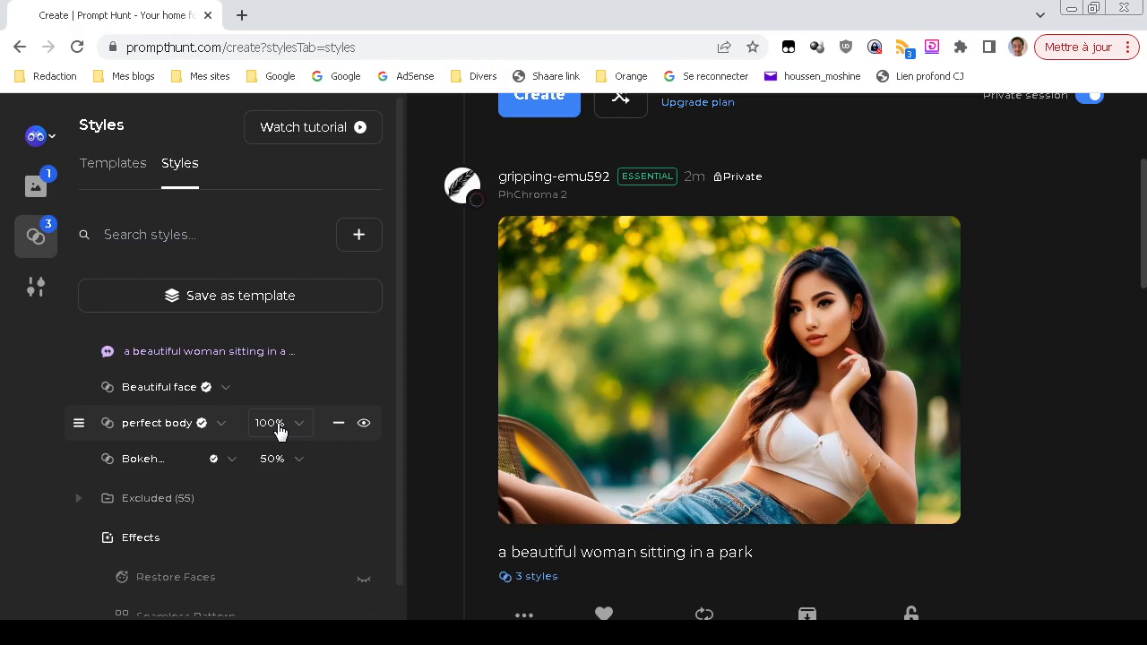
pyautogui.scroll(3, 511, 332)
pyautogui.click(533, 375)
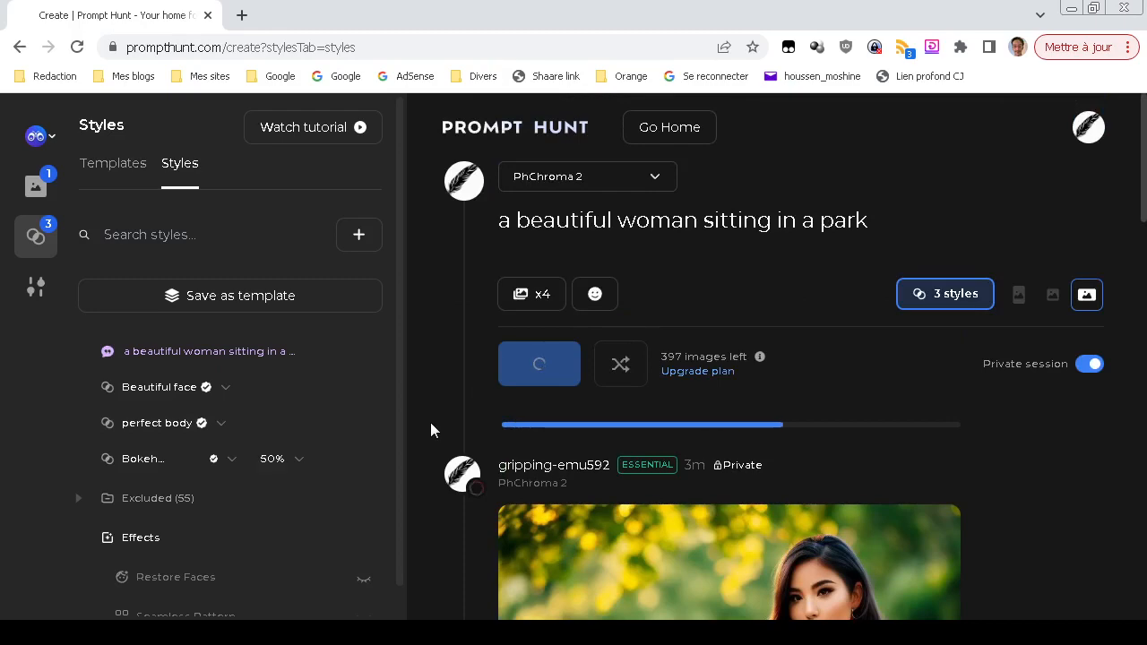
pyautogui.scroll(-4, 430, 422)
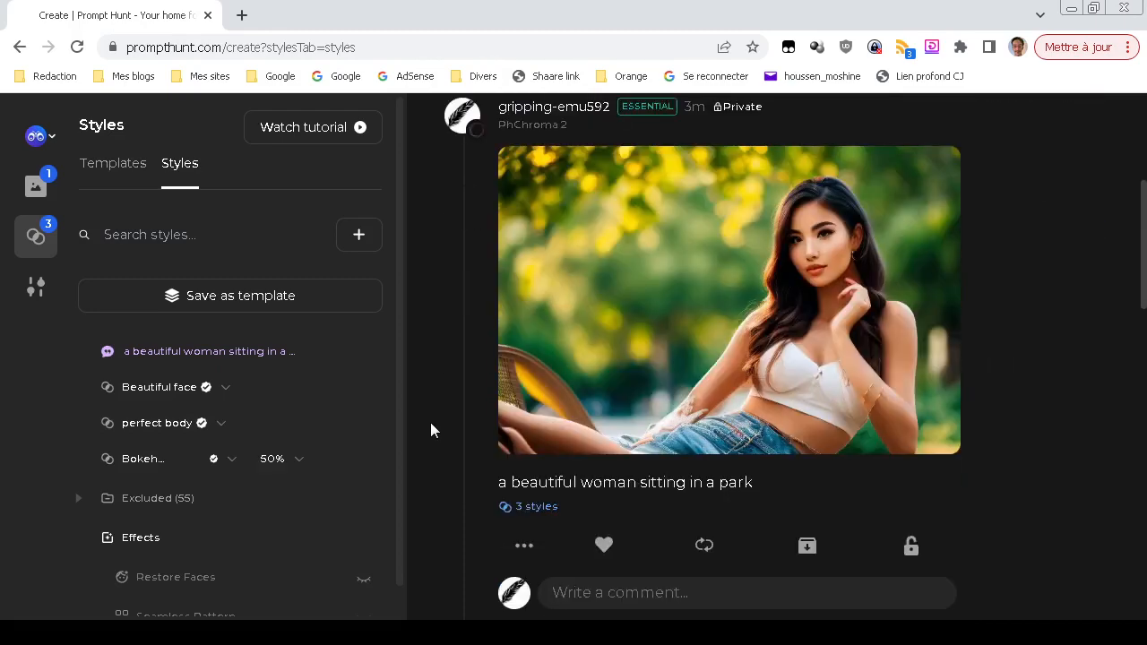
pyautogui.scroll(2, 430, 431)
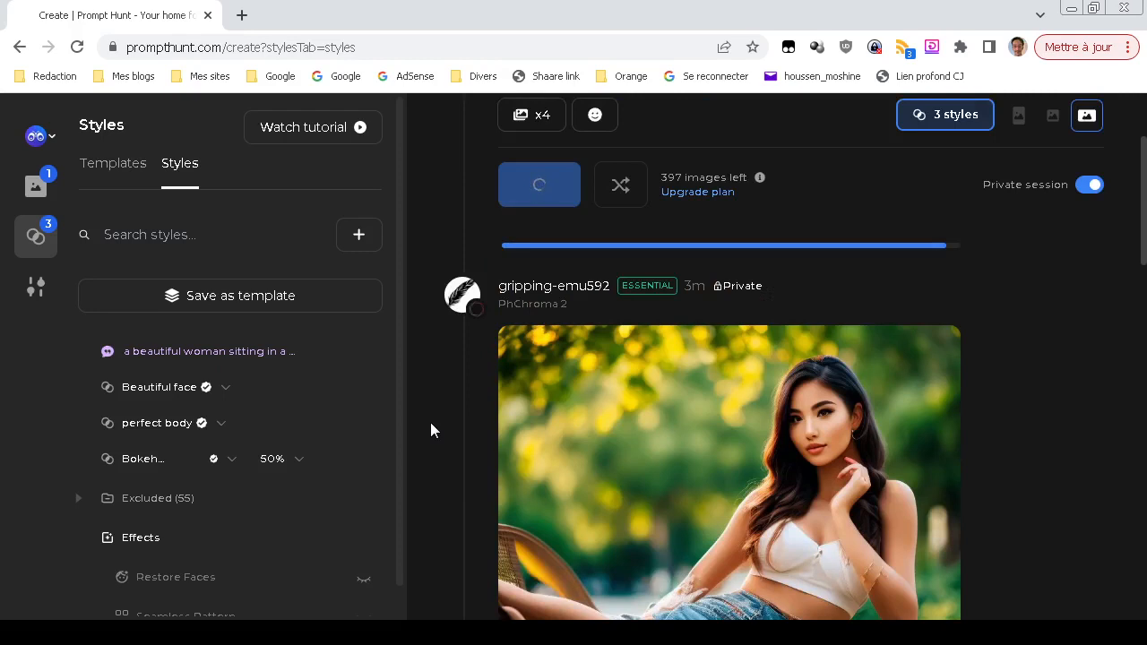
pyautogui.scroll(-2, 430, 423)
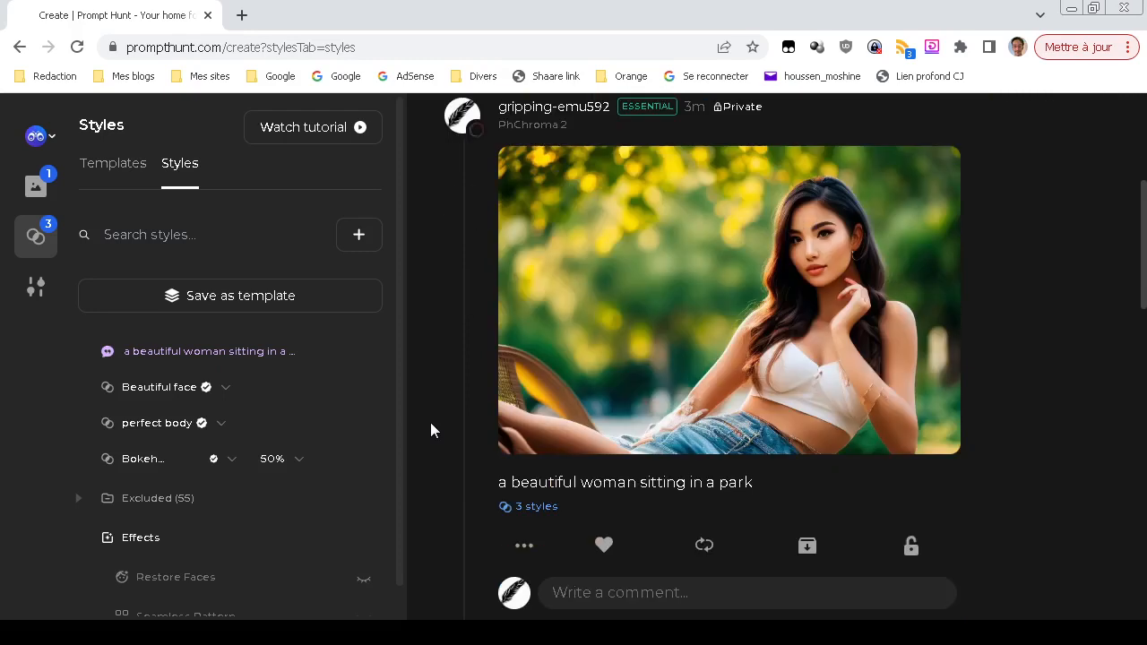
pyautogui.scroll(2, 430, 423)
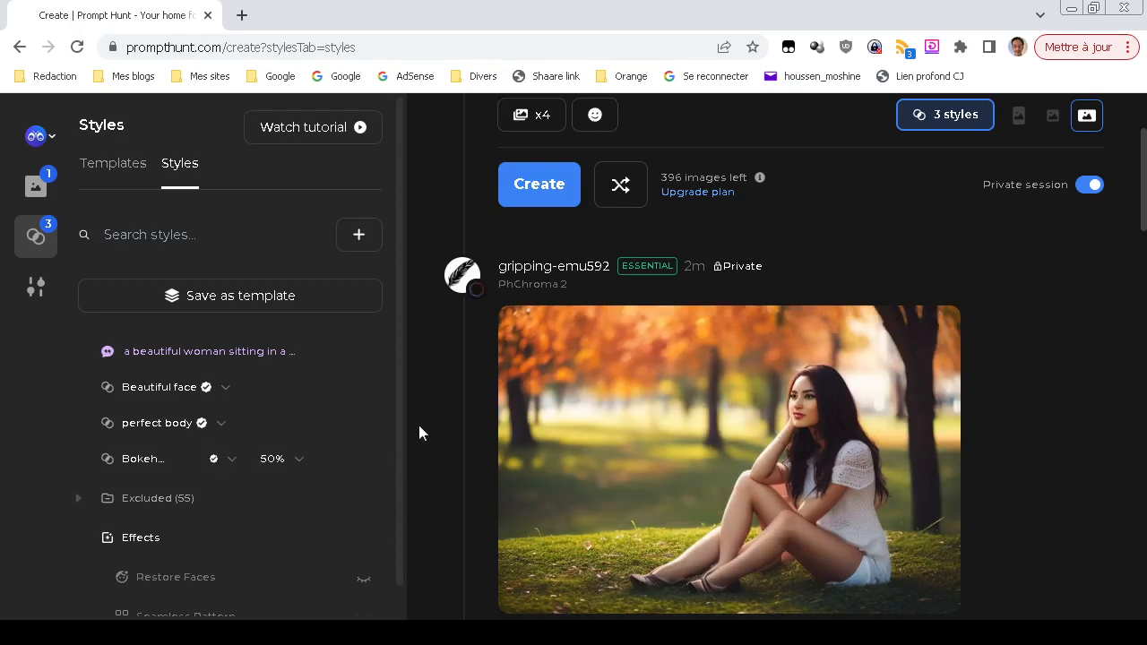
pyautogui.scroll(-2, 452, 432)
pyautogui.scroll(2, 453, 433)
pyautogui.scroll(-1, 452, 441)
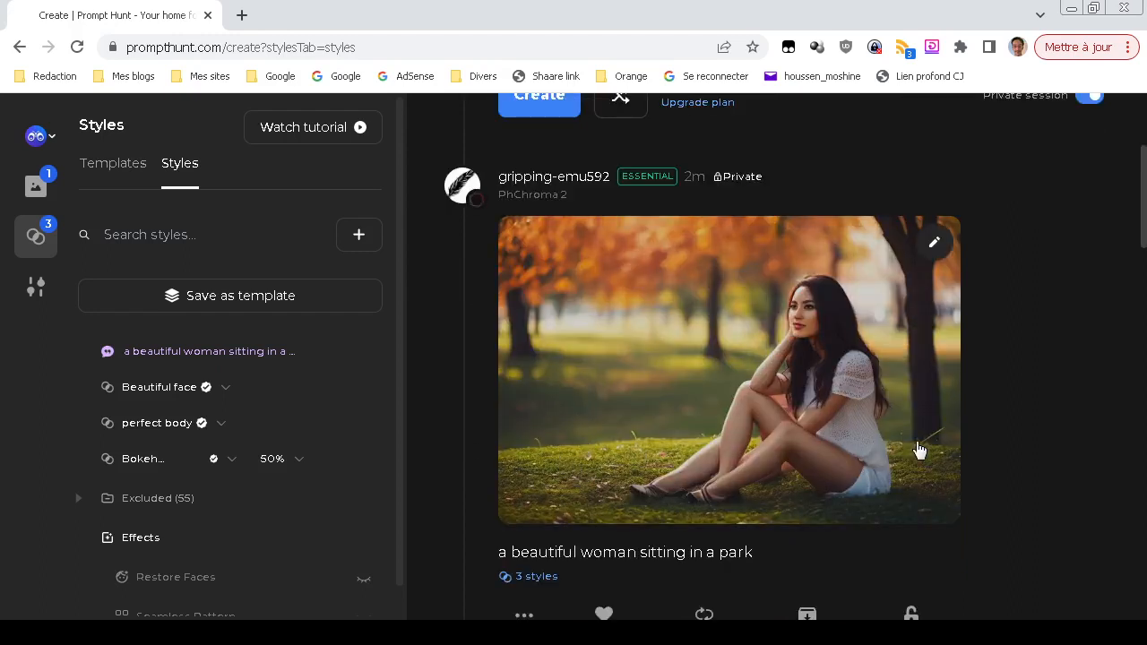
# - Remove the Bokeh background style and begin saving the remaining styles as a template named "paysage photorealistic test"
pyautogui.scroll(2, 461, 452)
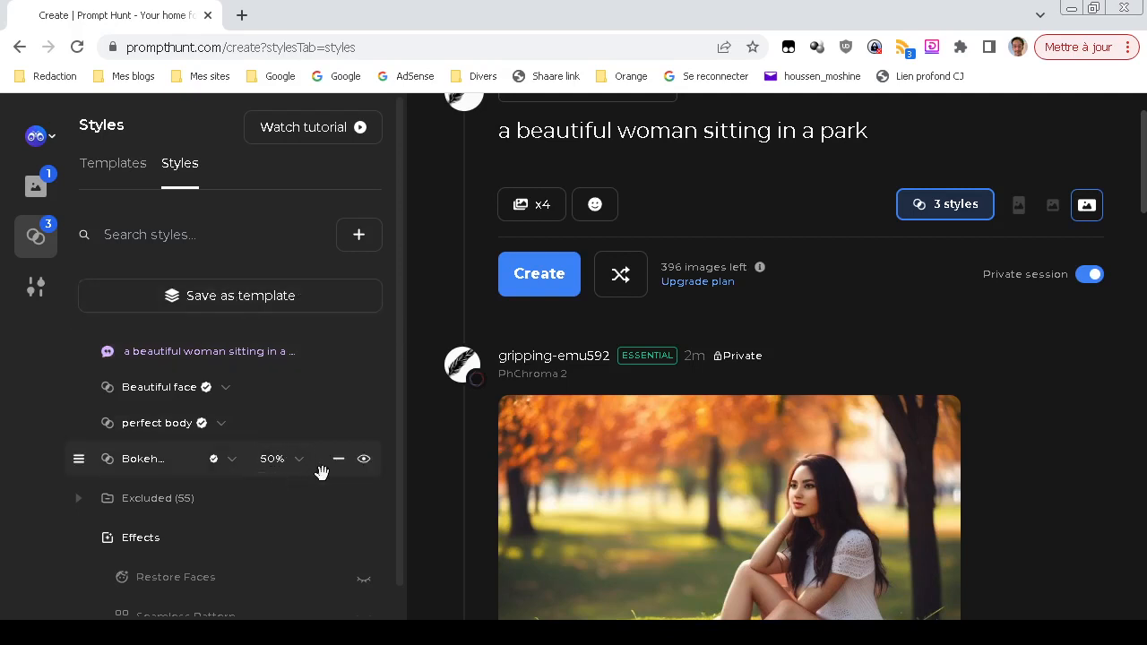
pyautogui.click(339, 459)
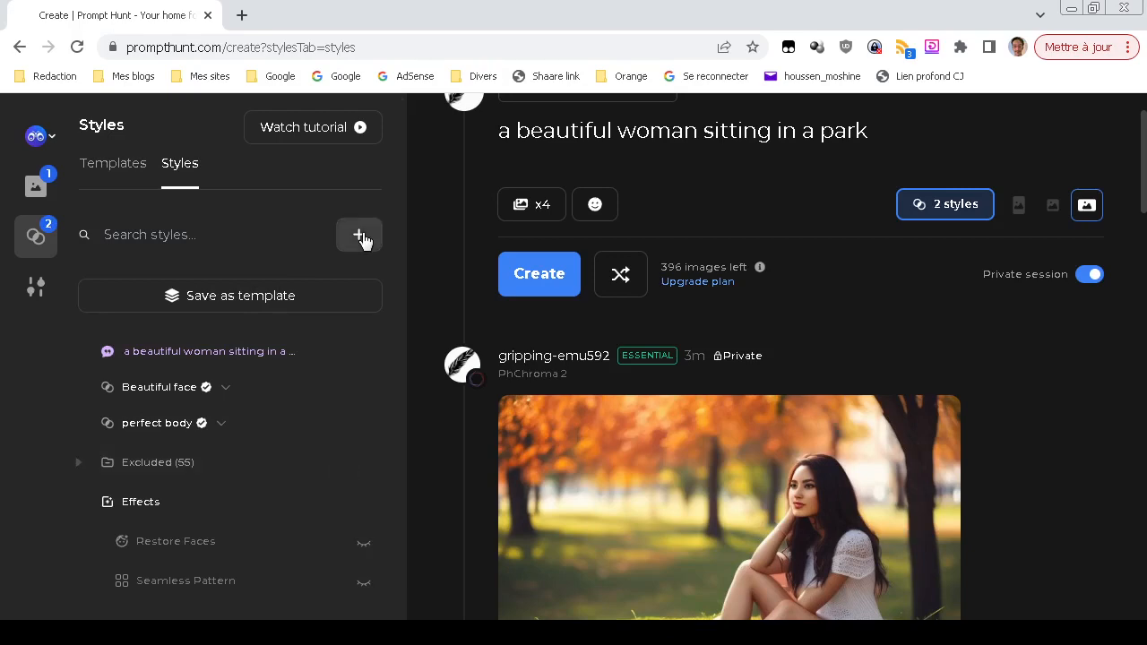
pyautogui.click(251, 303)
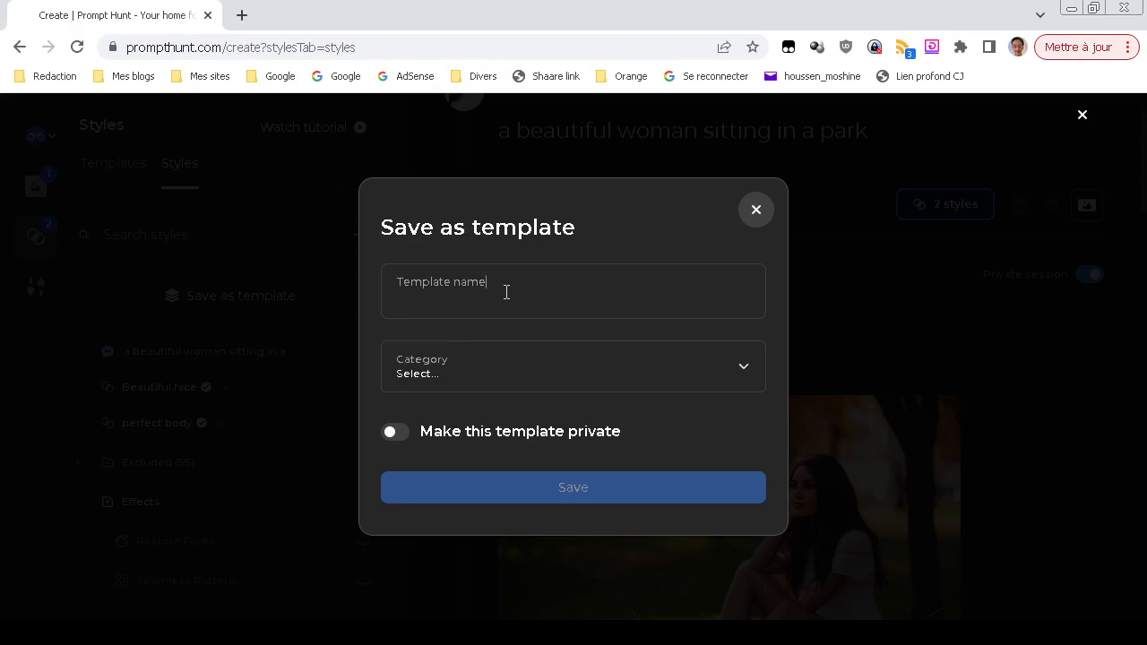
pyautogui.click(506, 292)
pyautogui.write('paysage')
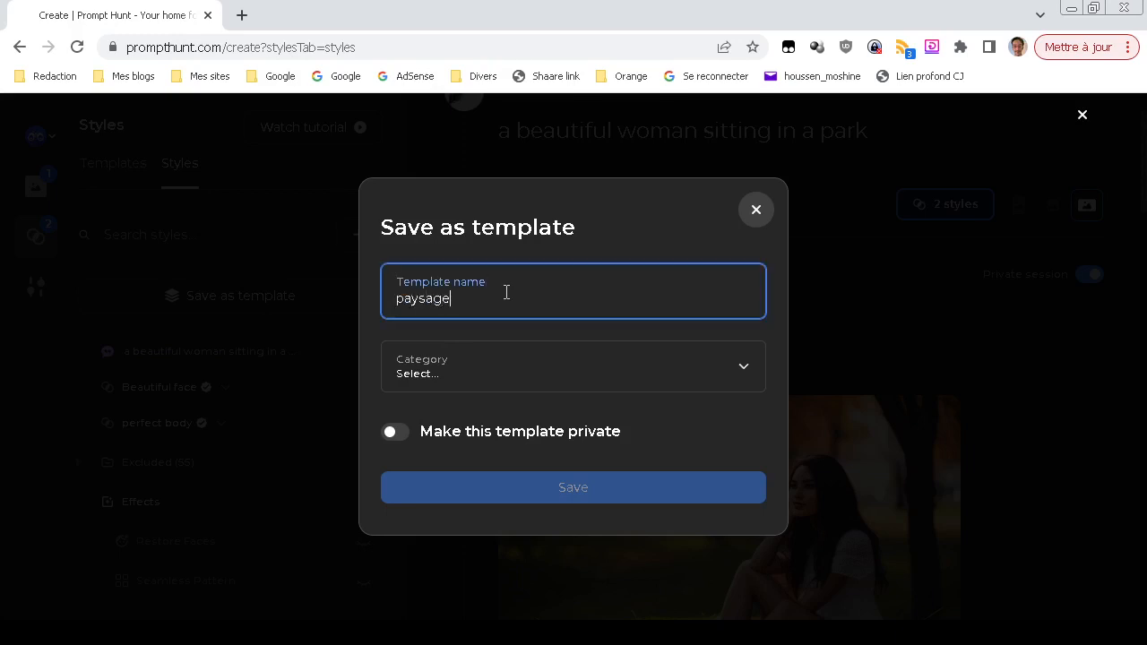
pyautogui.write(' portrait')
pyautogui.hotkey('ctrl', 'shift', 'Left')
pyautogui.write('photorealistic test')
# - Make the template private, assign it to the Photography category and save it
pyautogui.click(398, 435)
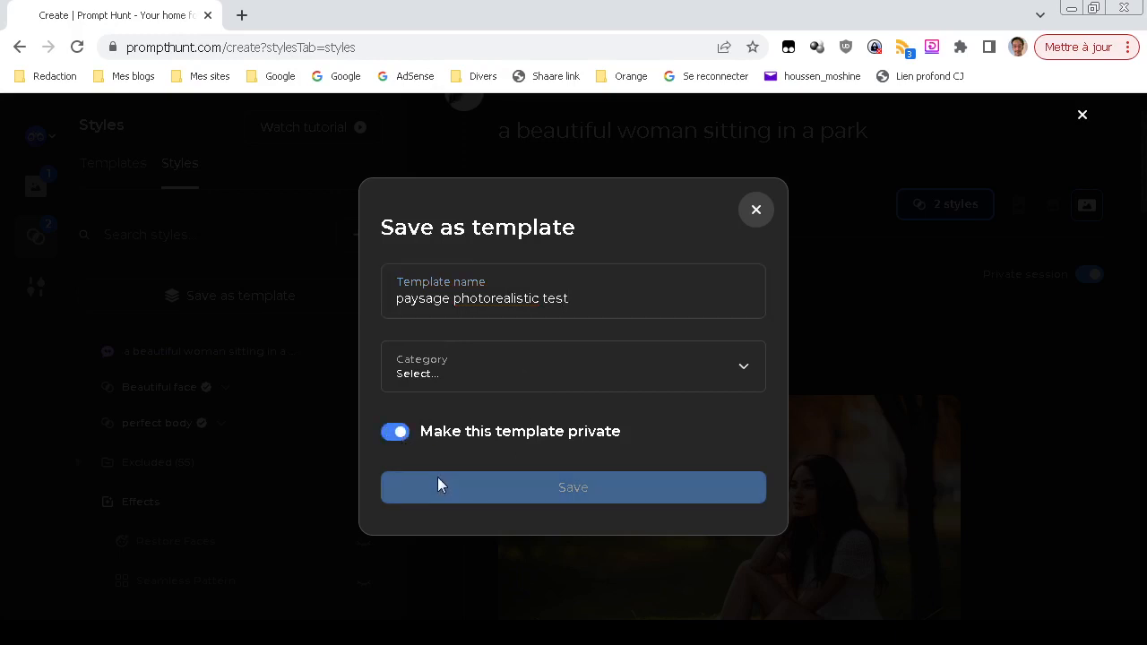
pyautogui.click(477, 365)
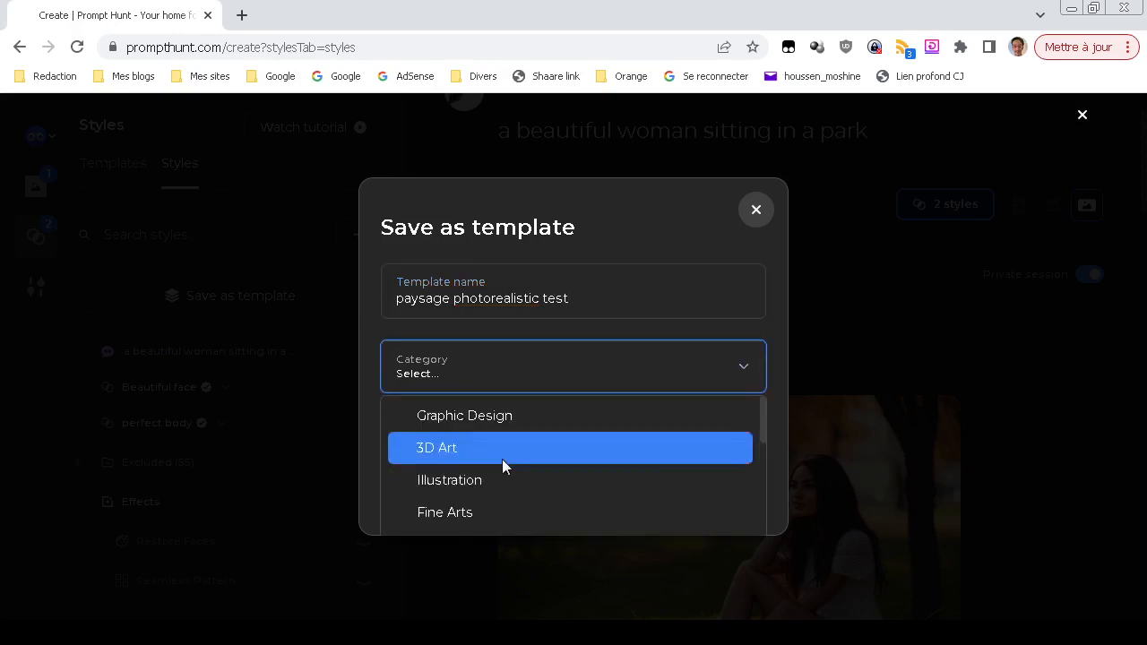
pyautogui.scroll(-3, 502, 459)
pyautogui.scroll(2, 494, 429)
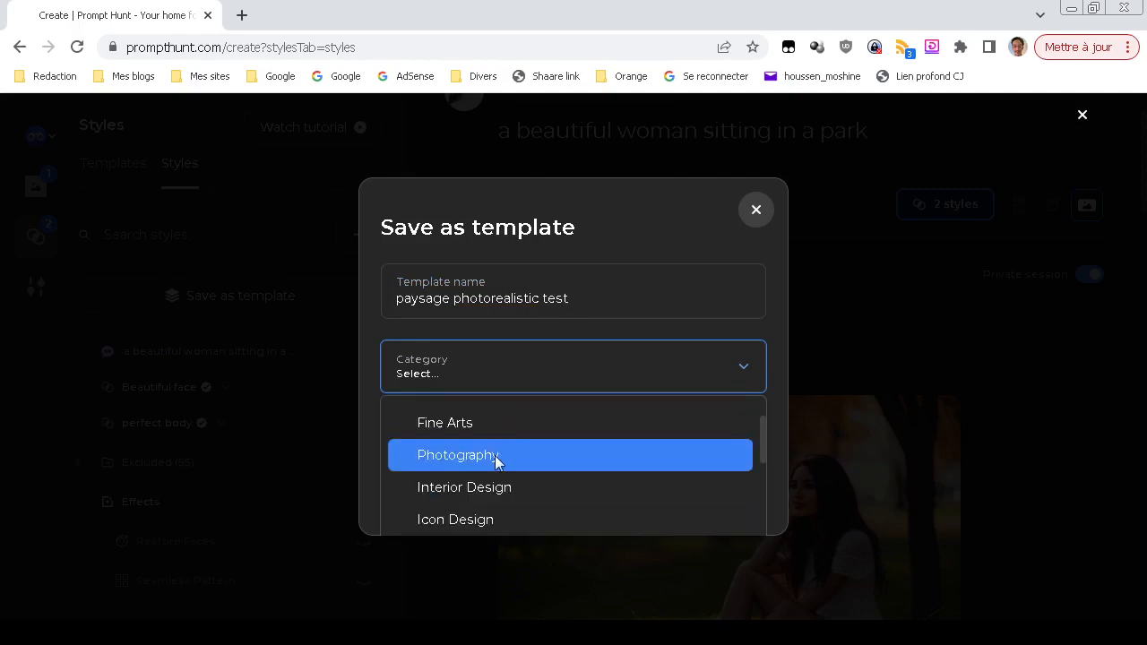
pyautogui.click(494, 455)
pyautogui.click(498, 486)
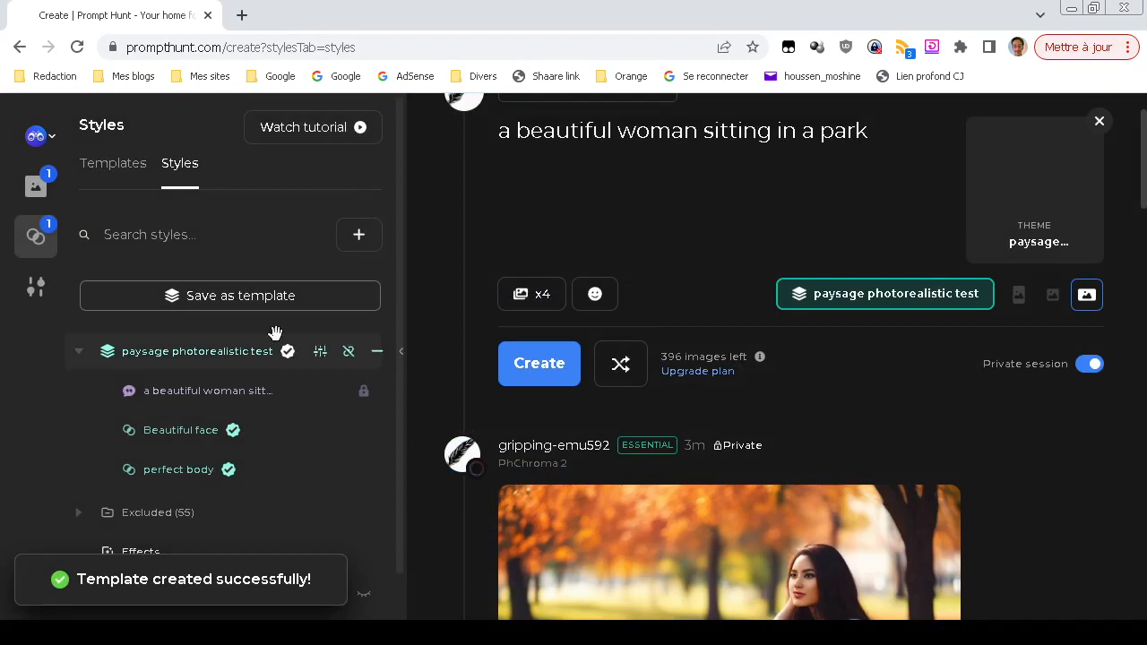
# - Load the "paysage photorealistic test" template from the saved templates and examine the styles it contains
pyautogui.click(134, 166)
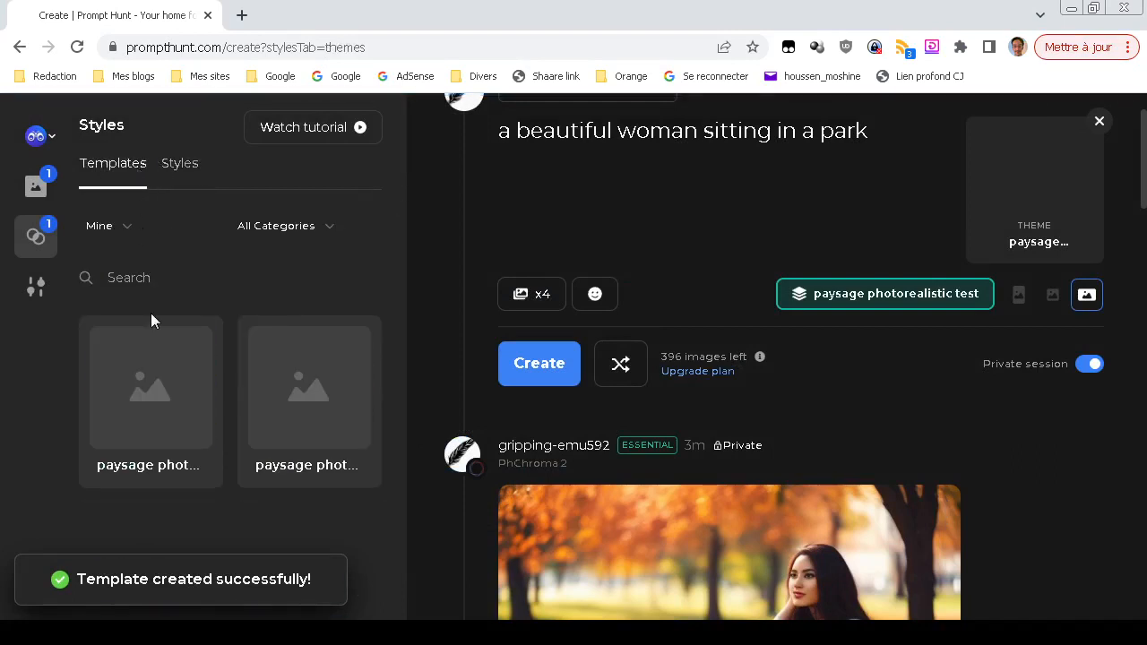
pyautogui.moveTo(170, 411)
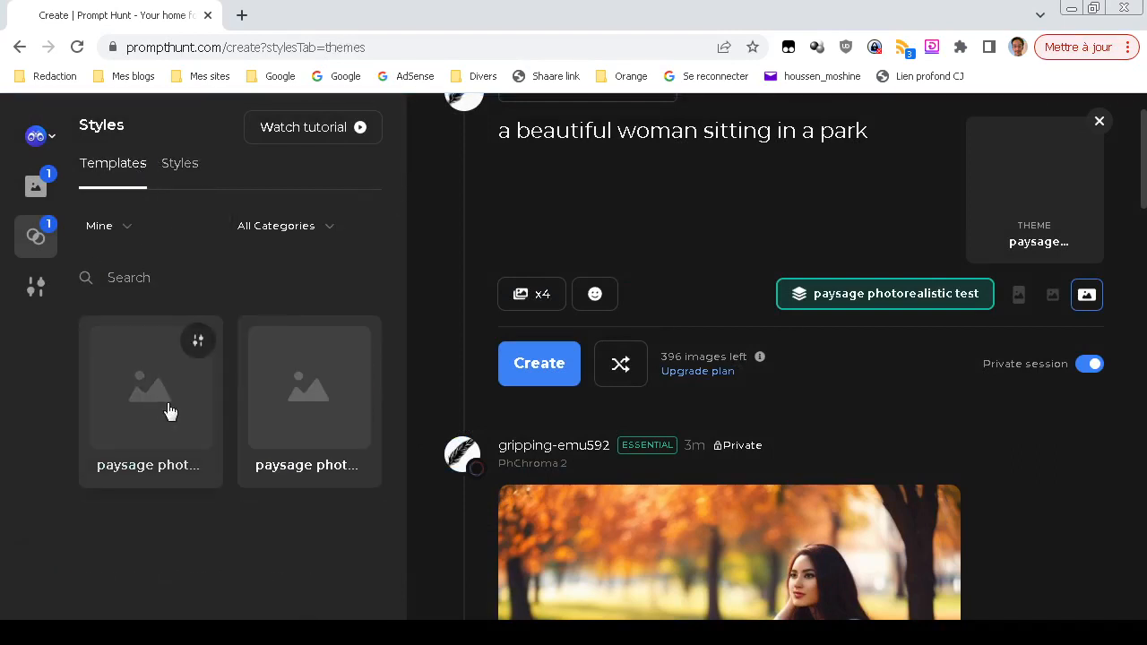
pyautogui.click(162, 421)
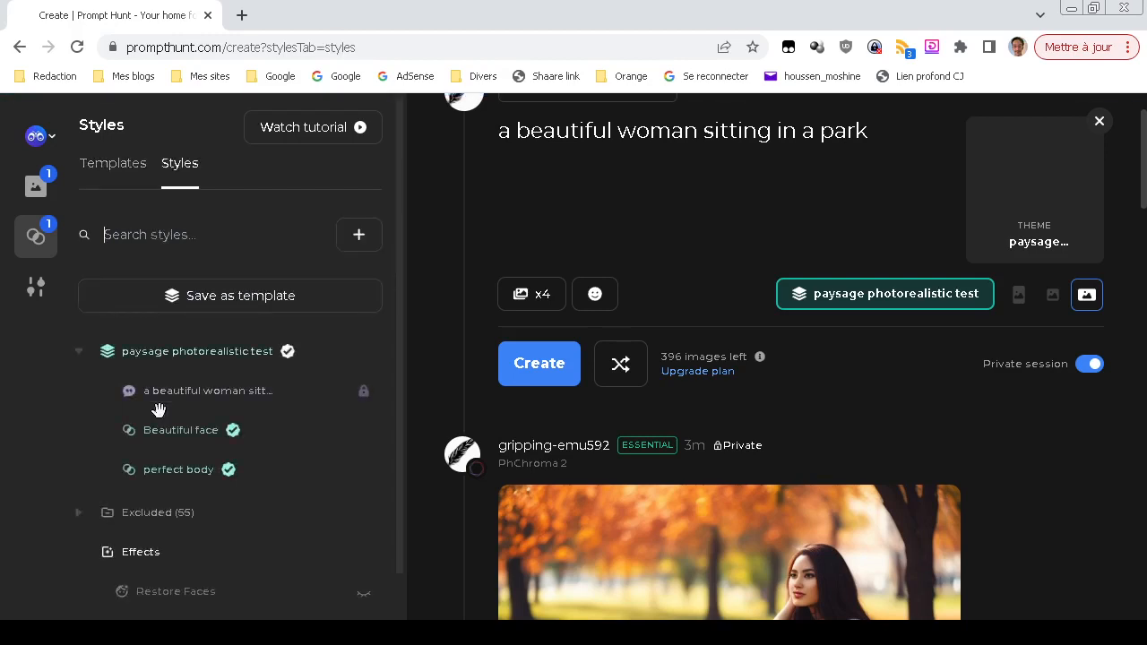
pyautogui.scroll(-1, 205, 415)
pyautogui.scroll(1, 205, 417)
# - Apply the "paysage photorealiste" template, review its styles and return to the list of saved templates
pyautogui.click(123, 167)
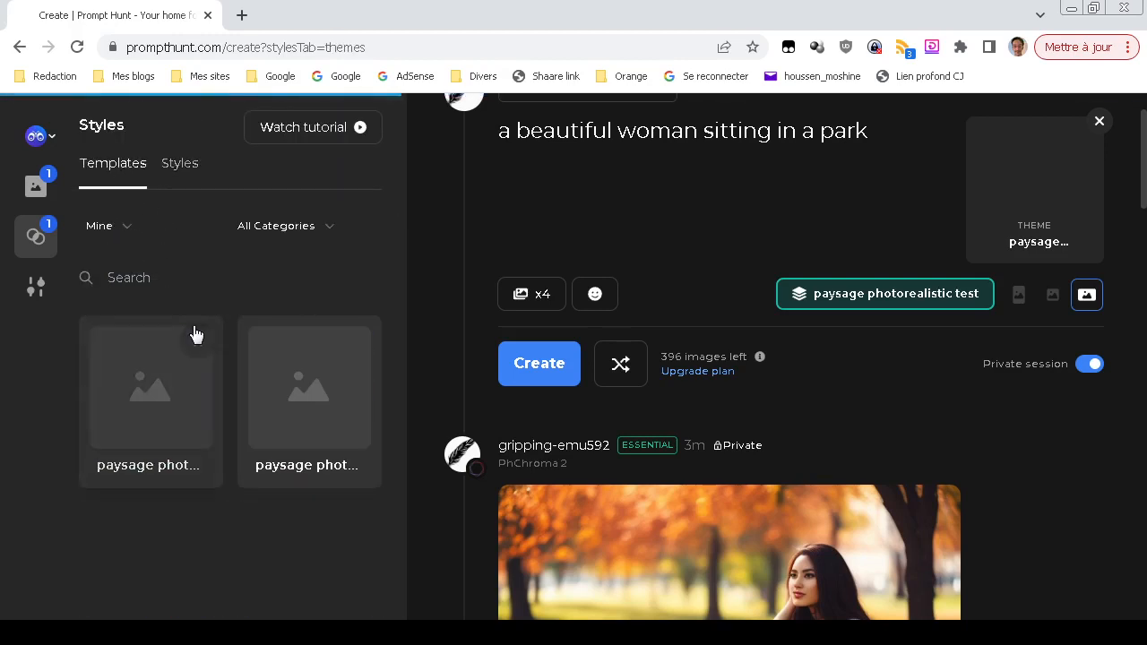
pyautogui.click(302, 399)
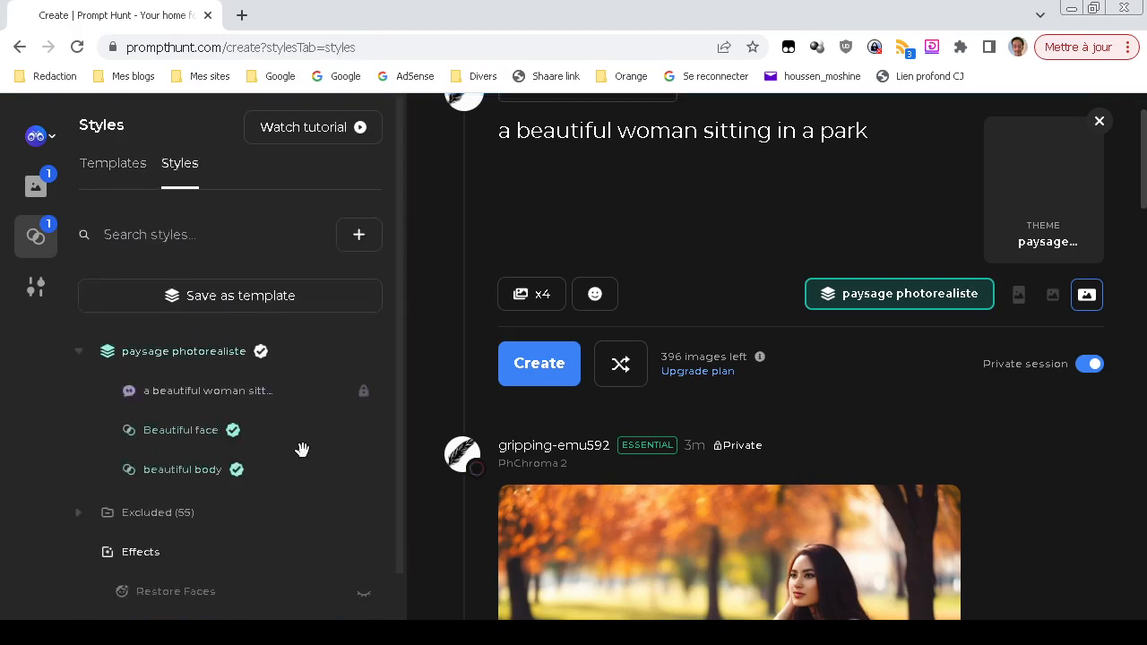
pyautogui.scroll(-1, 302, 448)
pyautogui.scroll(1, 259, 447)
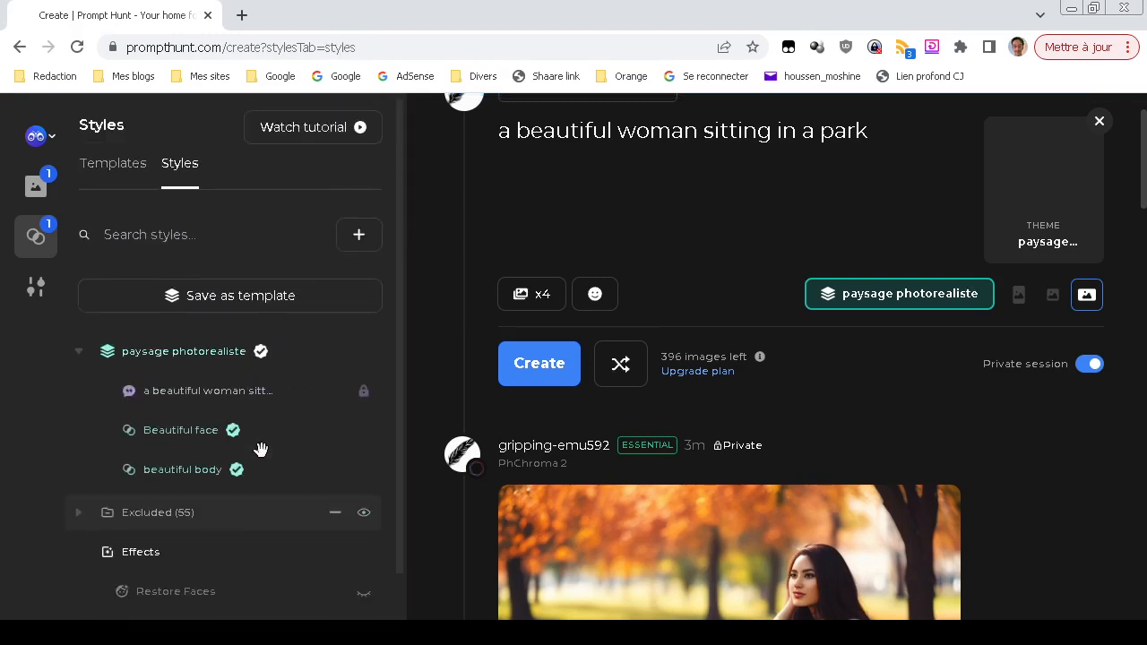
pyautogui.click(130, 180)
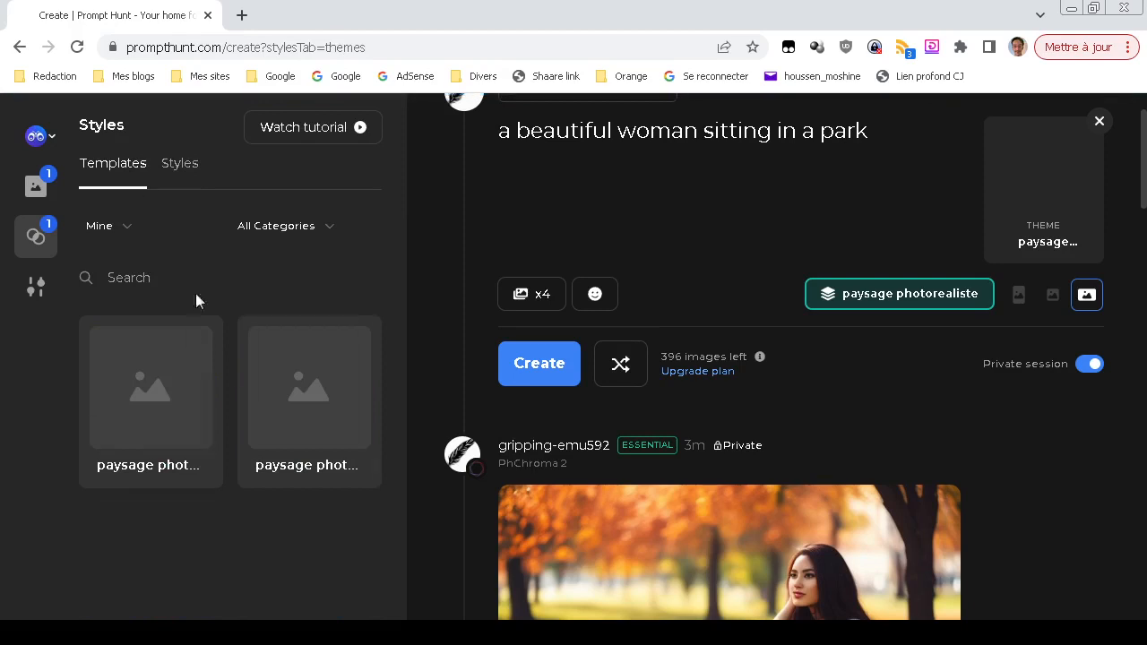
pyautogui.moveTo(356, 408)
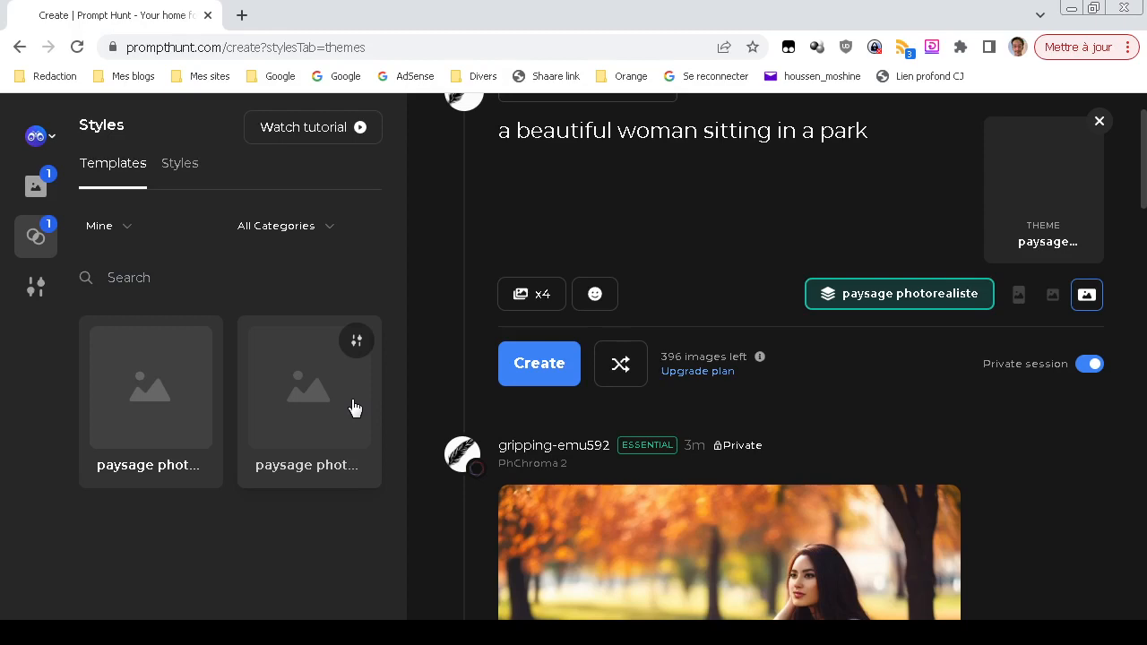
# - Upscale the generated image of the woman in the white top with the blurred green background
pyautogui.scroll(-2, 458, 308)
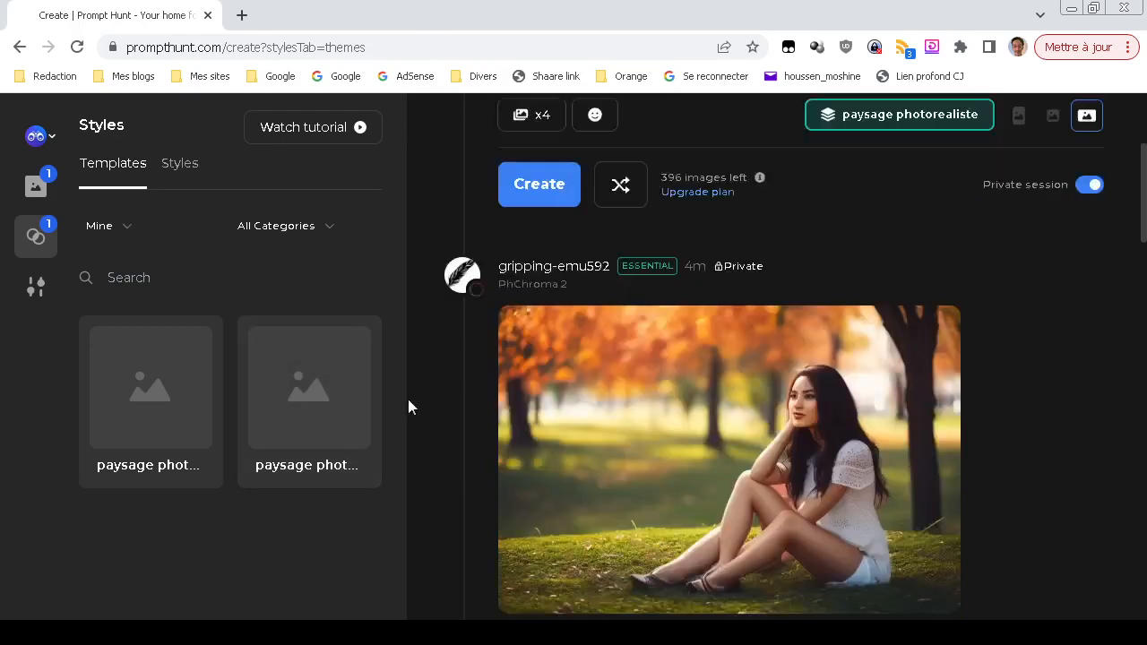
pyautogui.scroll(-2, 488, 453)
pyautogui.scroll(1, 883, 427)
pyautogui.scroll(-6, 883, 432)
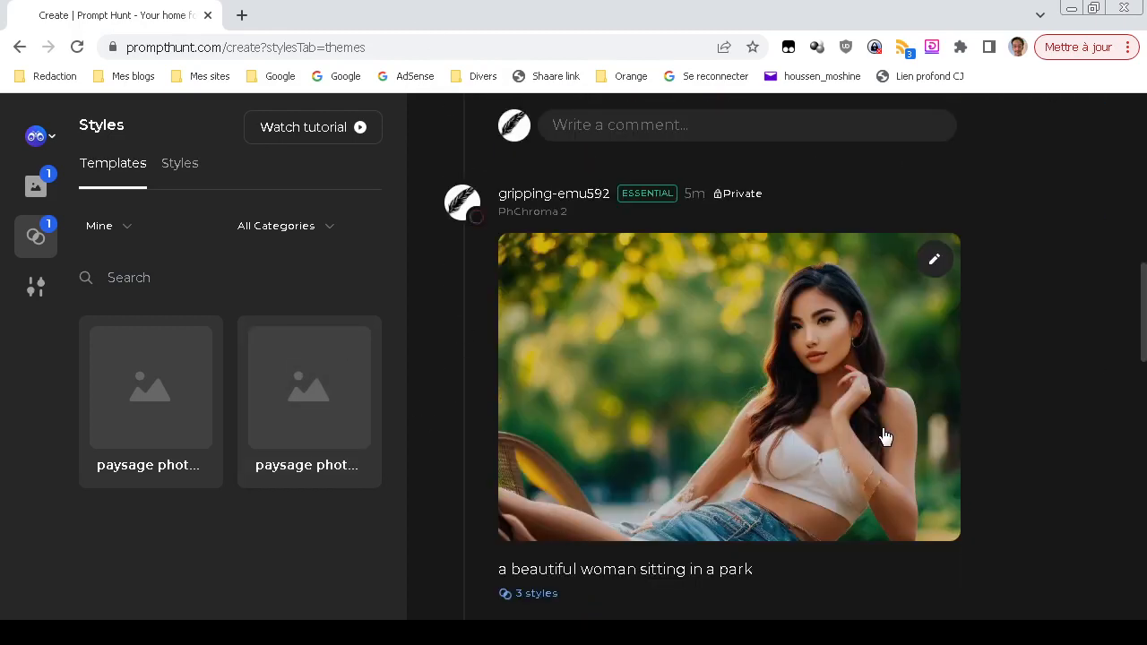
pyautogui.click(934, 261)
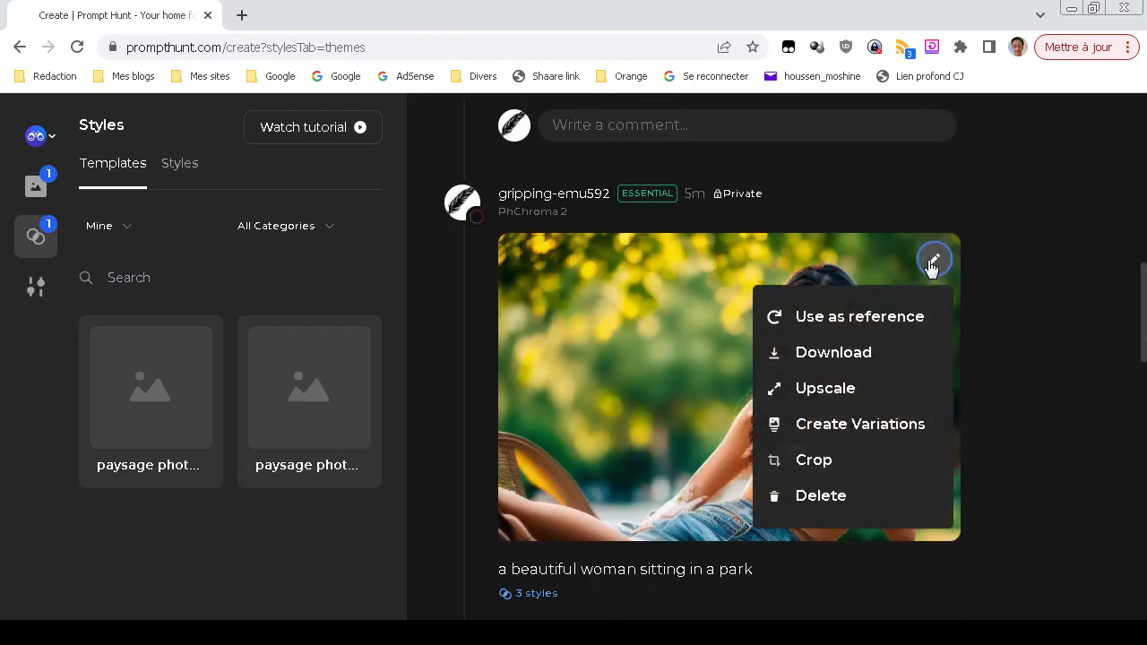
pyautogui.click(839, 389)
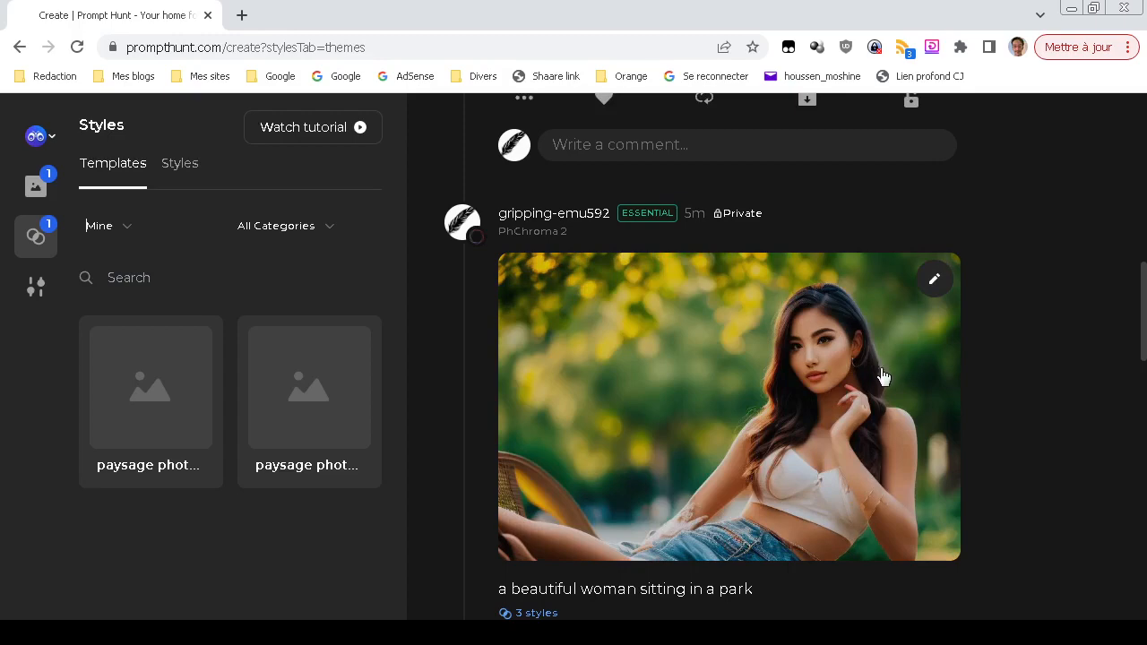
# - View the General canvas and output settings and return to the saved style templates
pyautogui.click(35, 188)
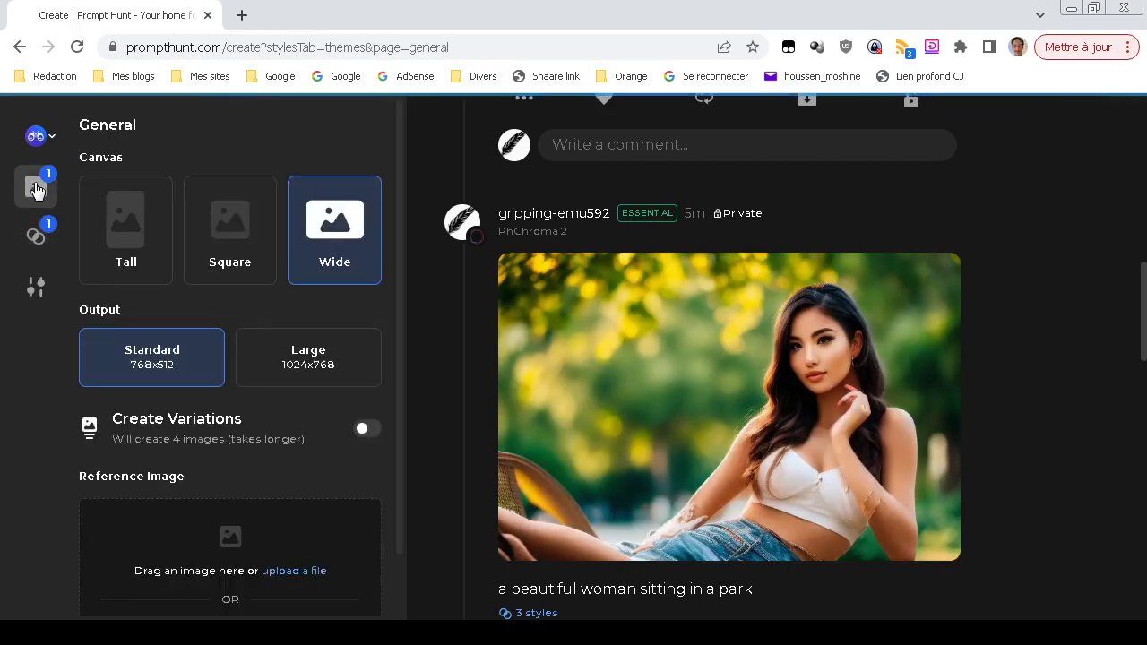
pyautogui.click(36, 235)
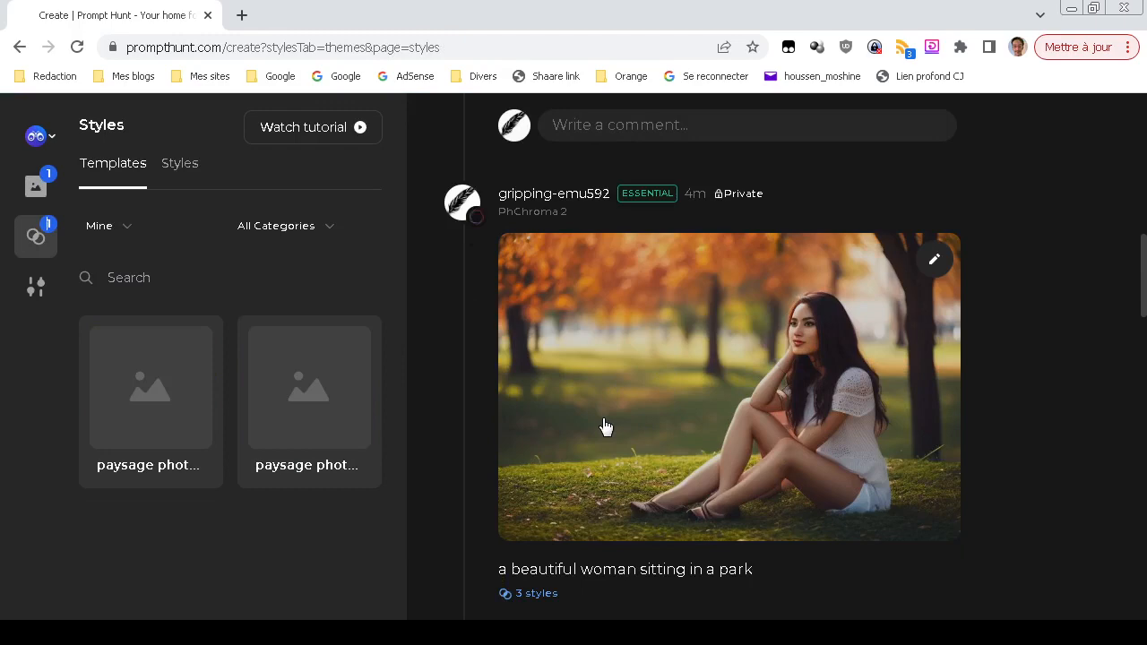
# - Download the original generated image of the woman in the white top and switch to XnView MP to see the saved file
pyautogui.scroll(-7, 627, 439)
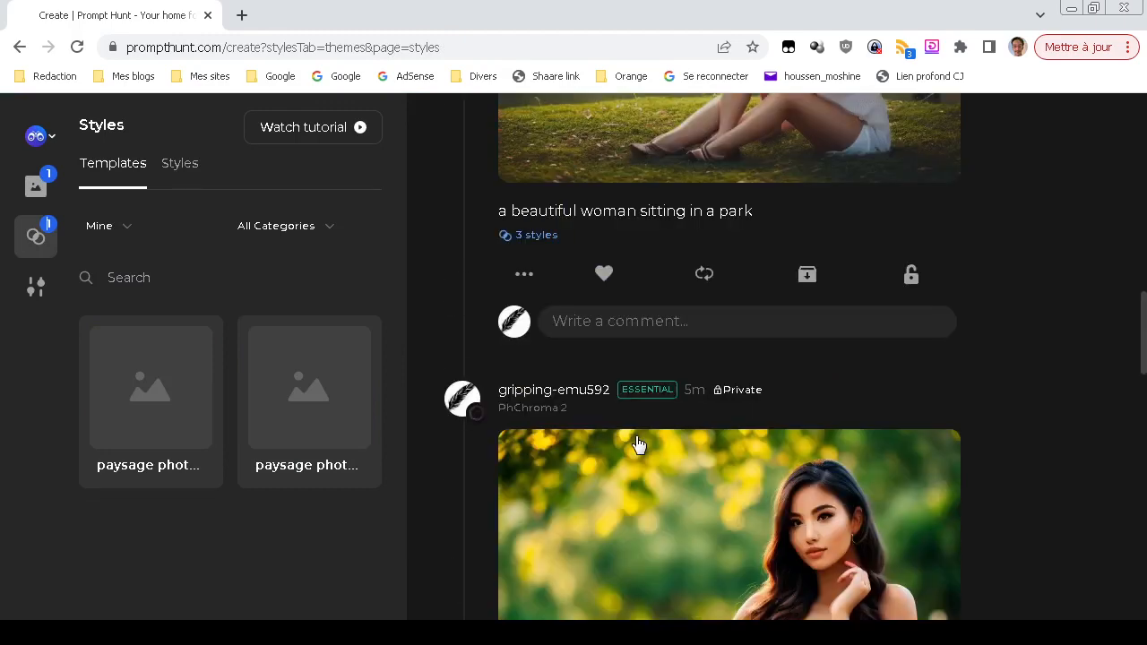
pyautogui.scroll(-1, 638, 443)
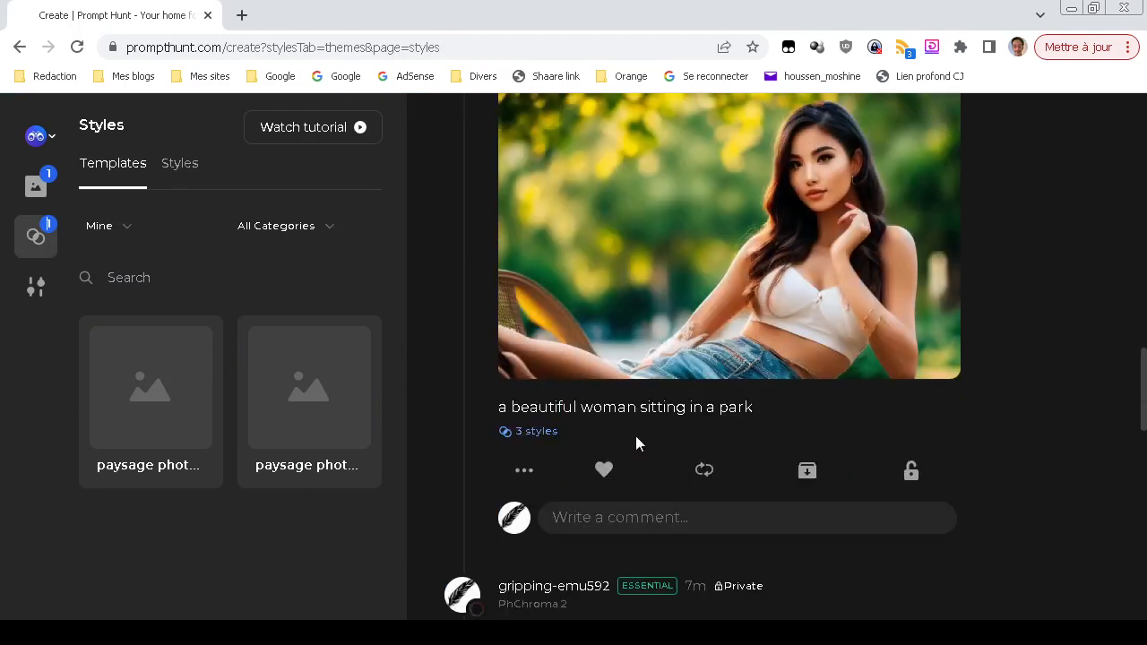
pyautogui.scroll(-4, 635, 439)
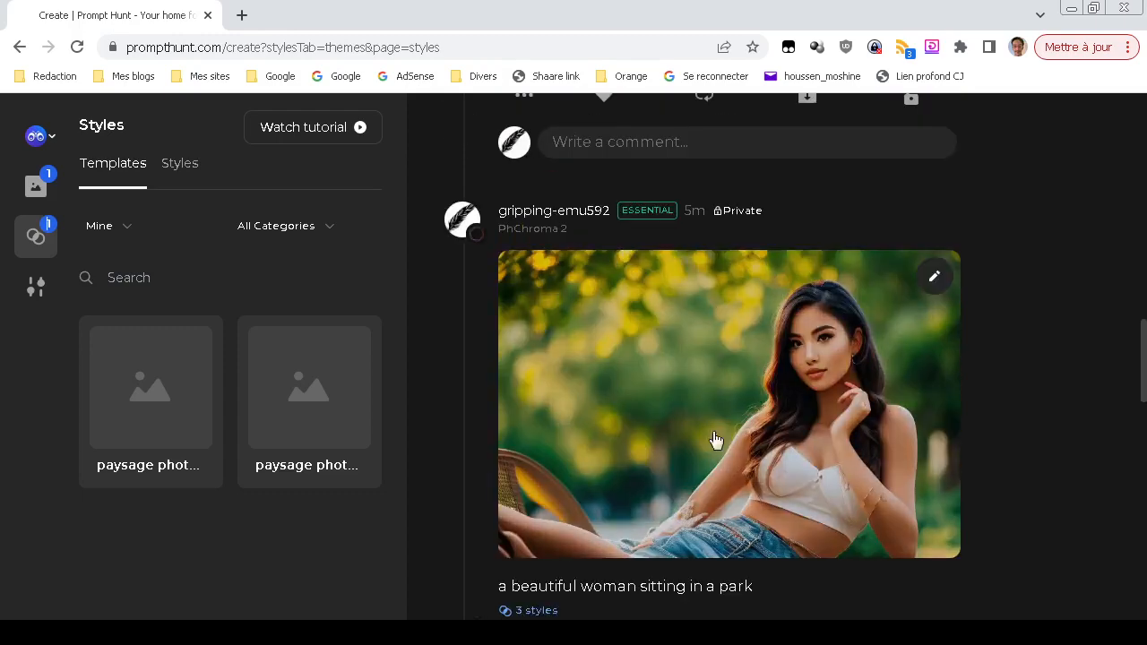
pyautogui.click(934, 279)
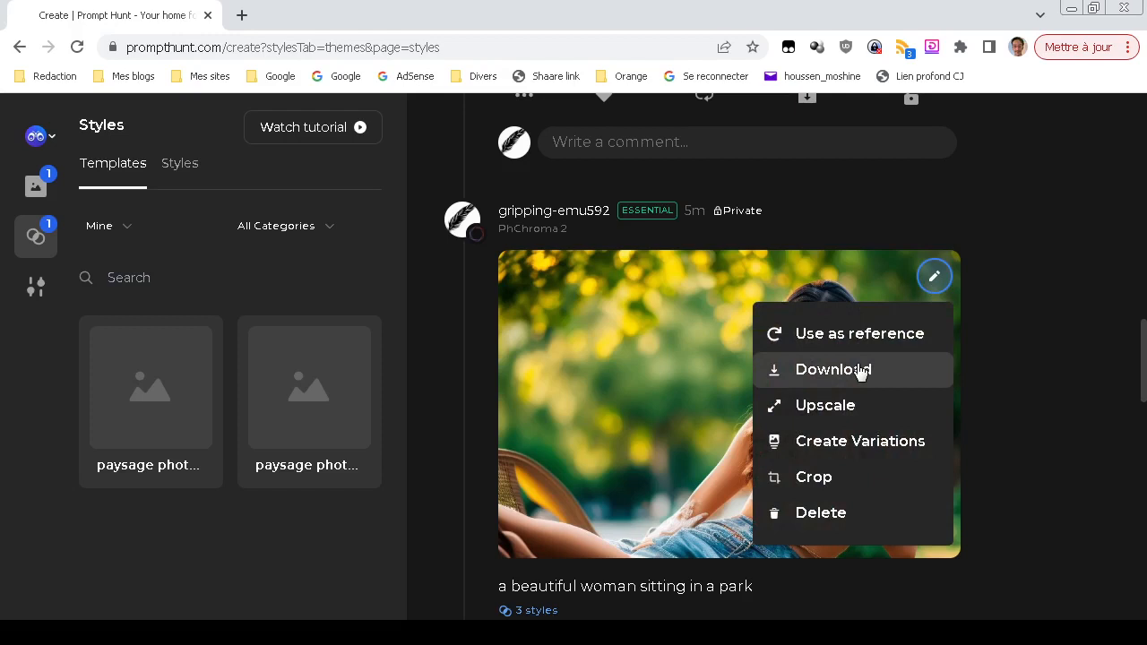
pyautogui.click(859, 371)
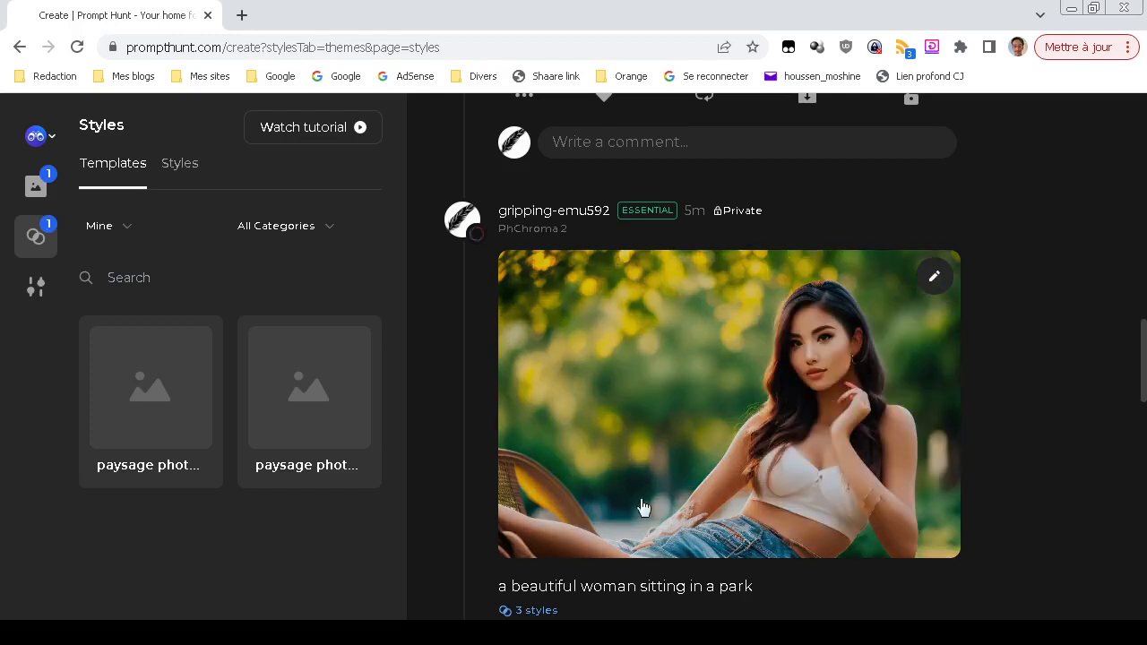
pyautogui.click(444, 632)
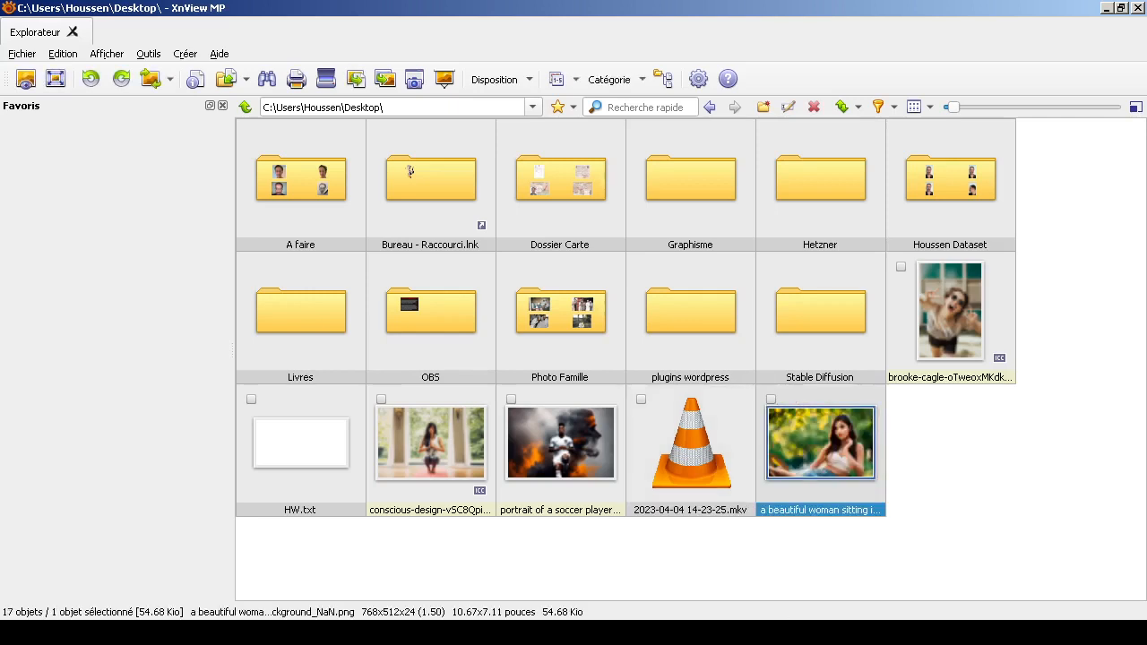
# - Switch back to Prompt Hunt and upscale the original image of the woman in the white top
pyautogui.hotkey('alt', 'Tab')
pyautogui.click(931, 278)
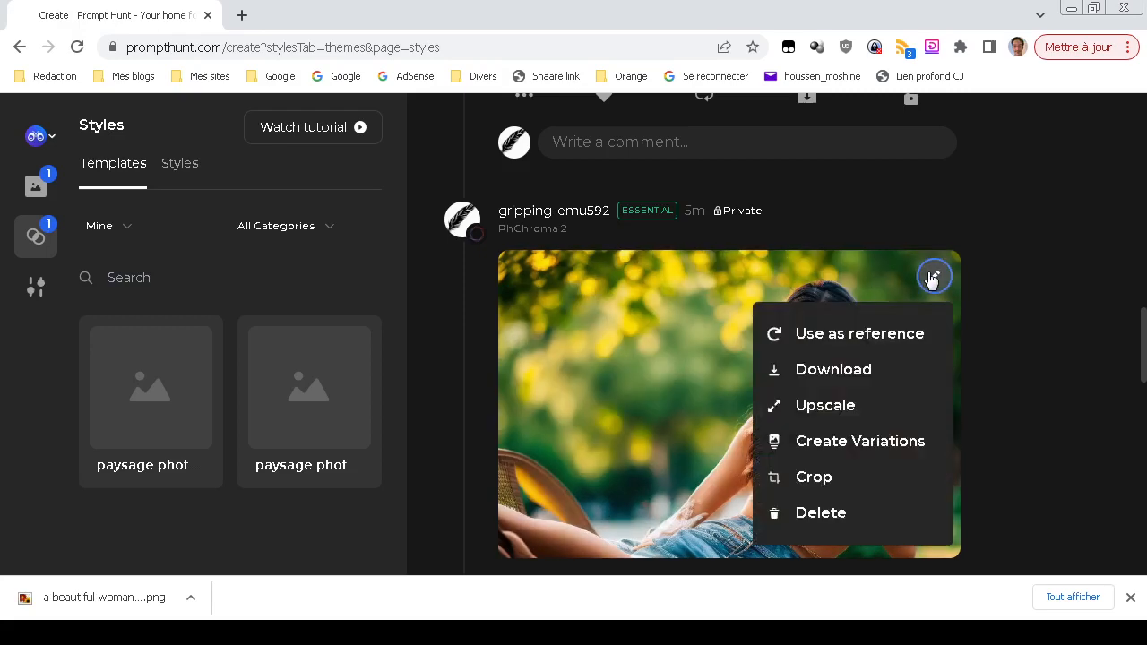
pyautogui.click(862, 405)
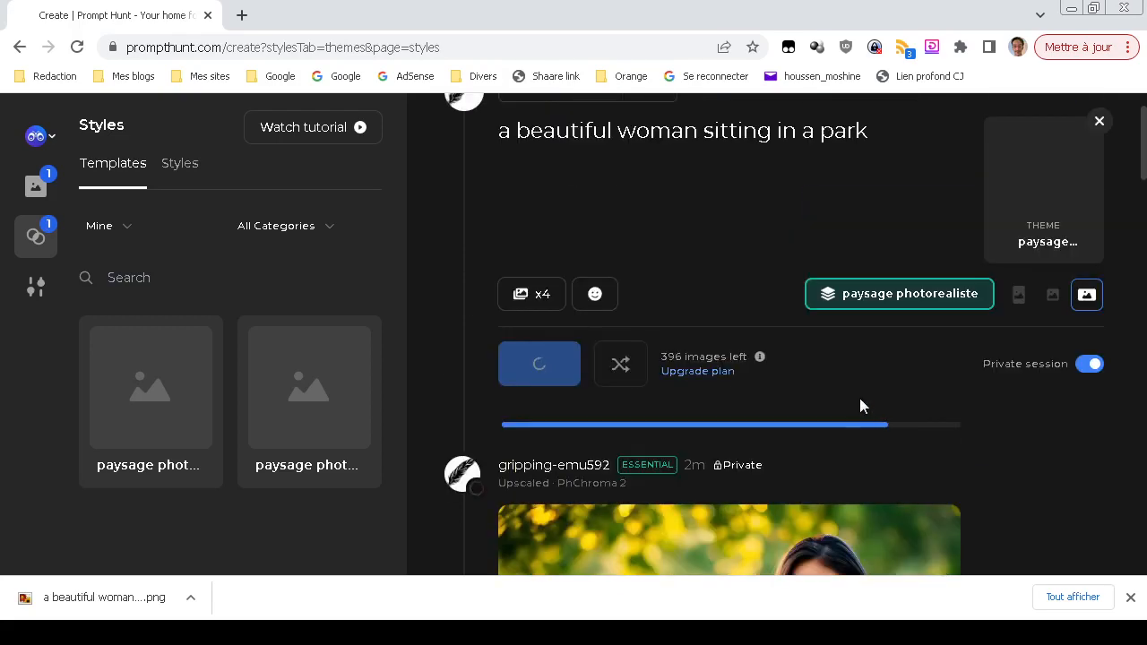
# - Download the upscaled version of the image of the woman in the white top
pyautogui.scroll(-3, 859, 405)
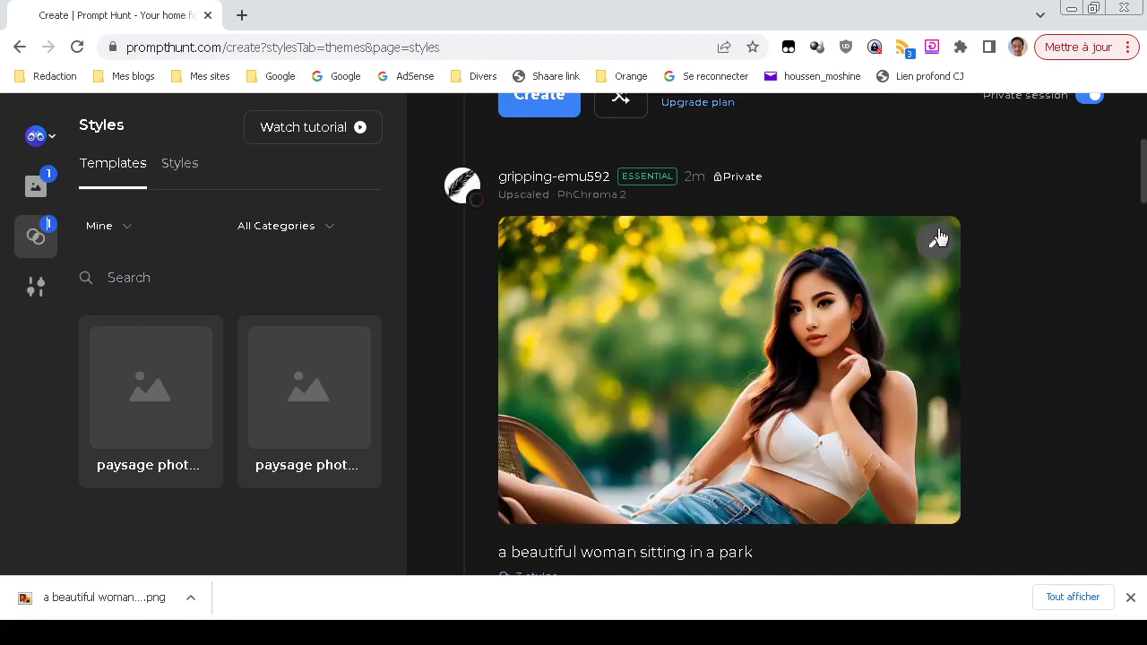
pyautogui.click(933, 245)
pyautogui.click(902, 336)
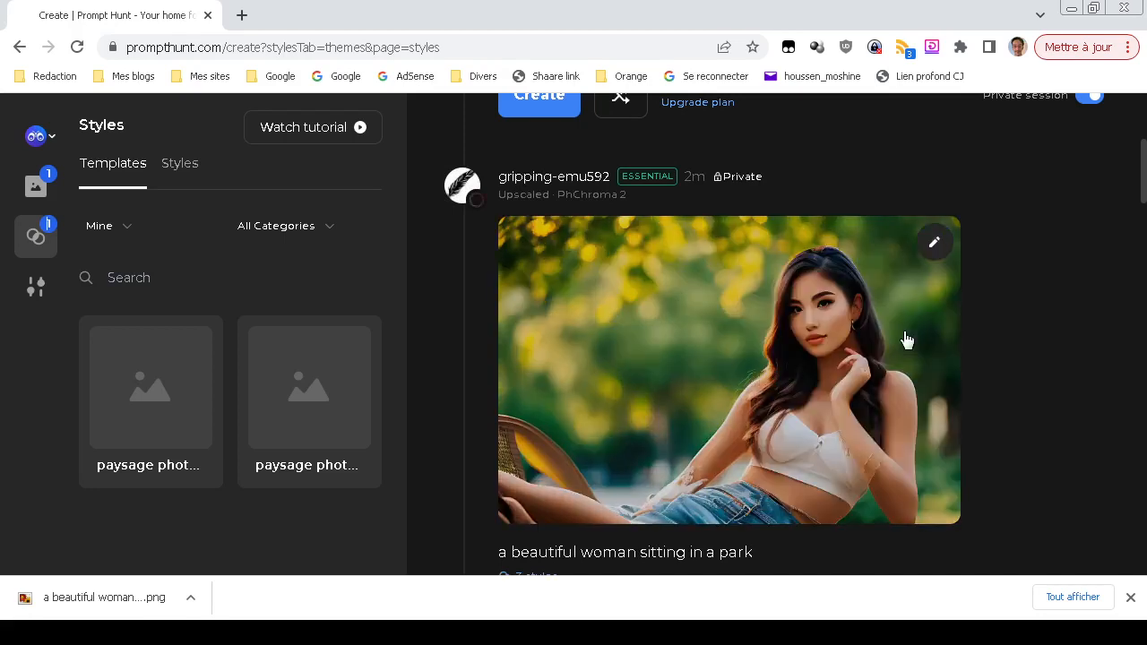
# - Switch to XnView MP and delete the non-upscaled 768x512 image of the woman from the Desktop folder
pyautogui.click(385, 633)
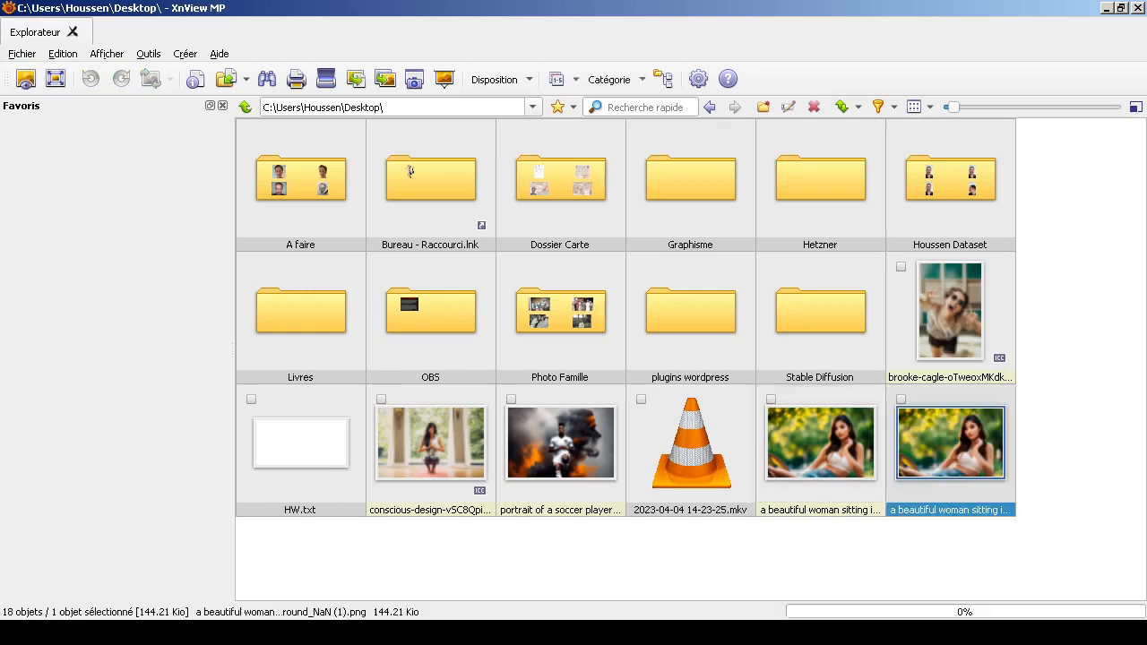
pyautogui.press('Delete')
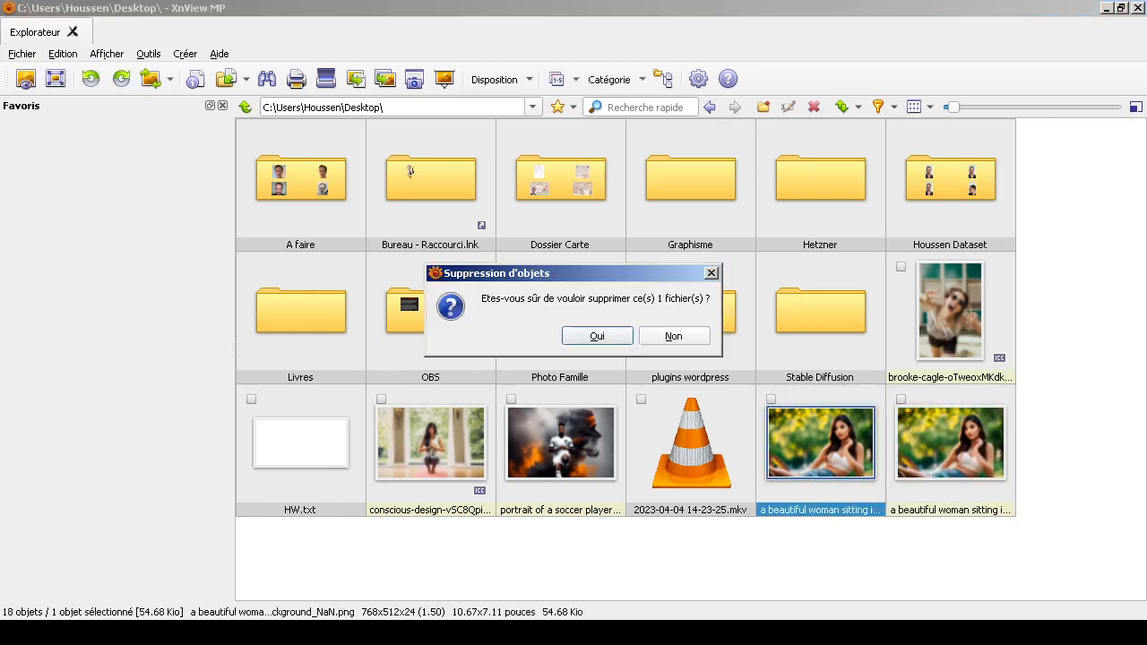
pyautogui.press('Return')
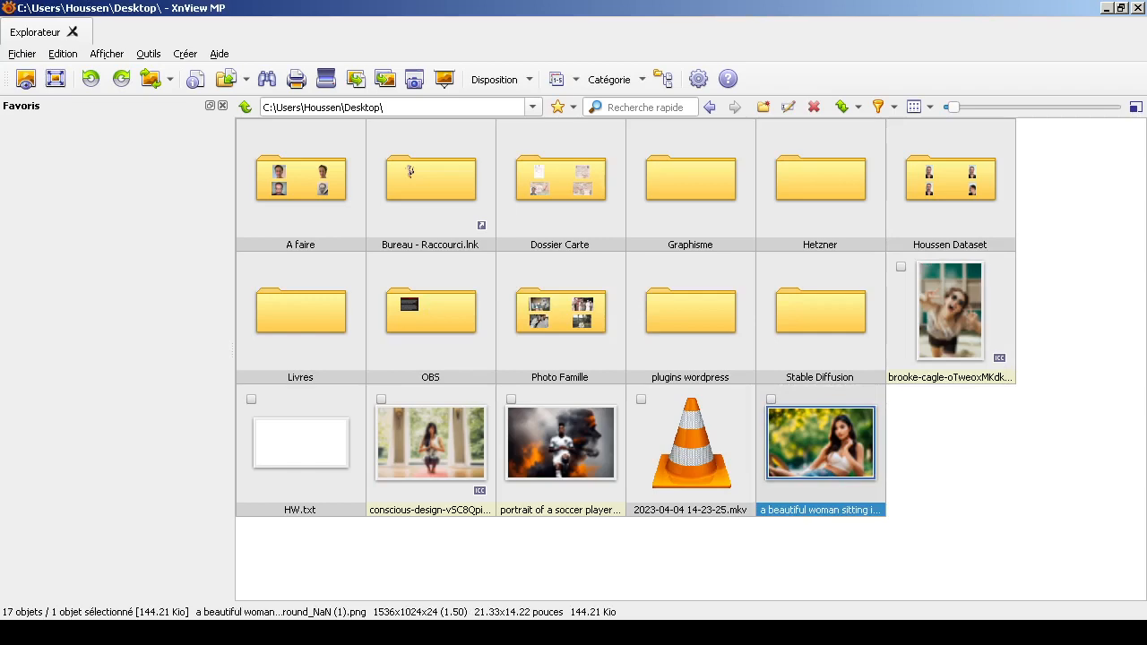
# - Open the downloaded upscaled image, zoom to 142% to inspect the woman's face, and close it
pyautogui.click(950, 466)
pyautogui.doubleClick(820, 443)
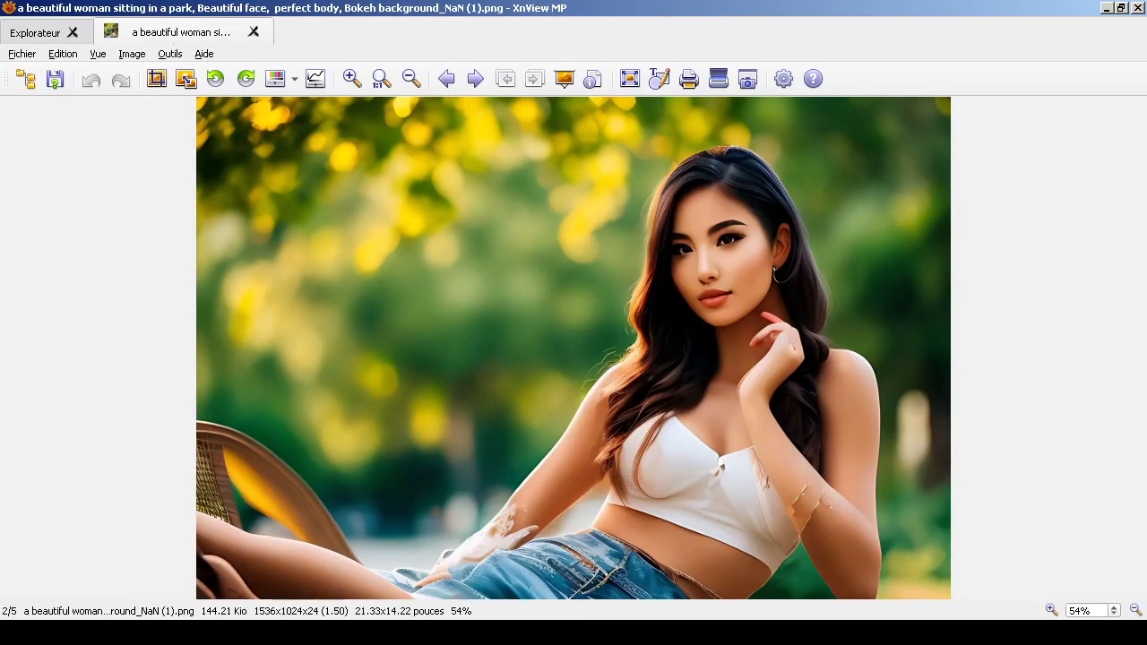
pyautogui.scroll(4, 678, 280)
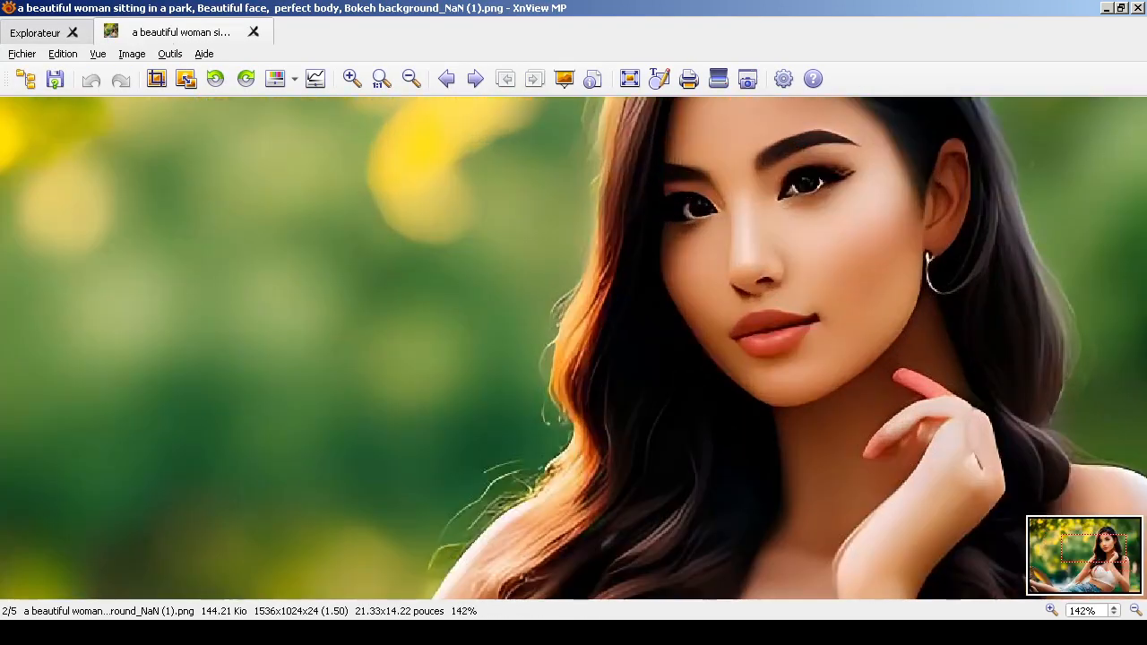
pyautogui.moveTo(1094, 549); pyautogui.dragTo(1098, 542)
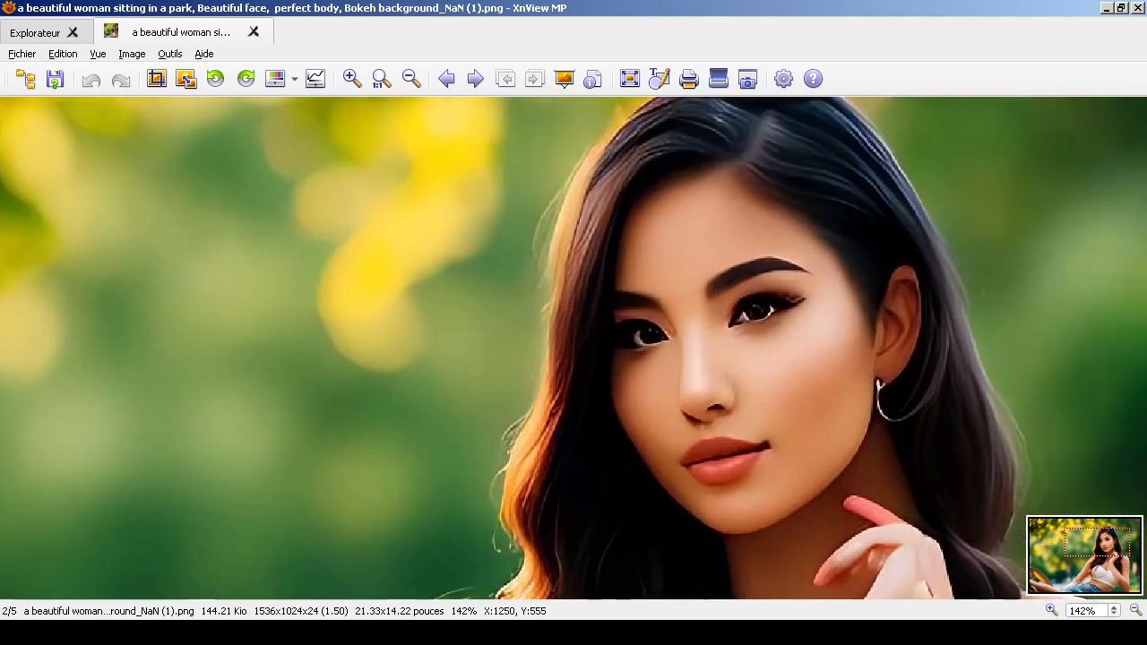
pyautogui.click(254, 32)
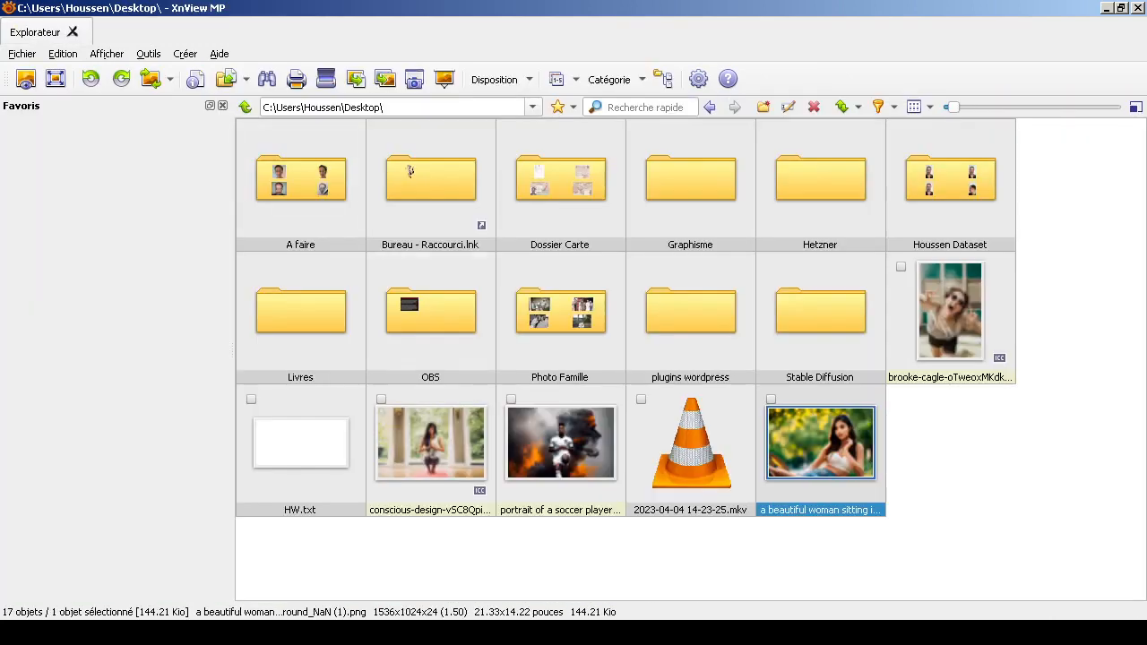
# - Return to Prompt Hunt and display the General settings with the reference image area
pyautogui.click(502, 633)
pyautogui.scroll(4, 432, 419)
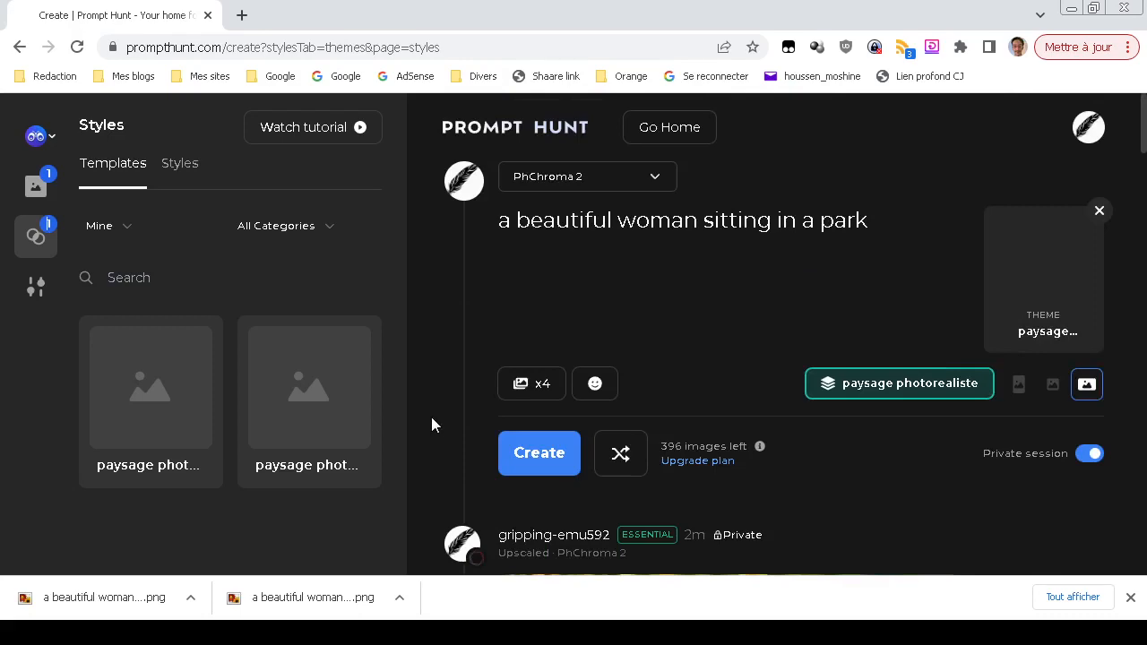
pyautogui.scroll(-3, 431, 417)
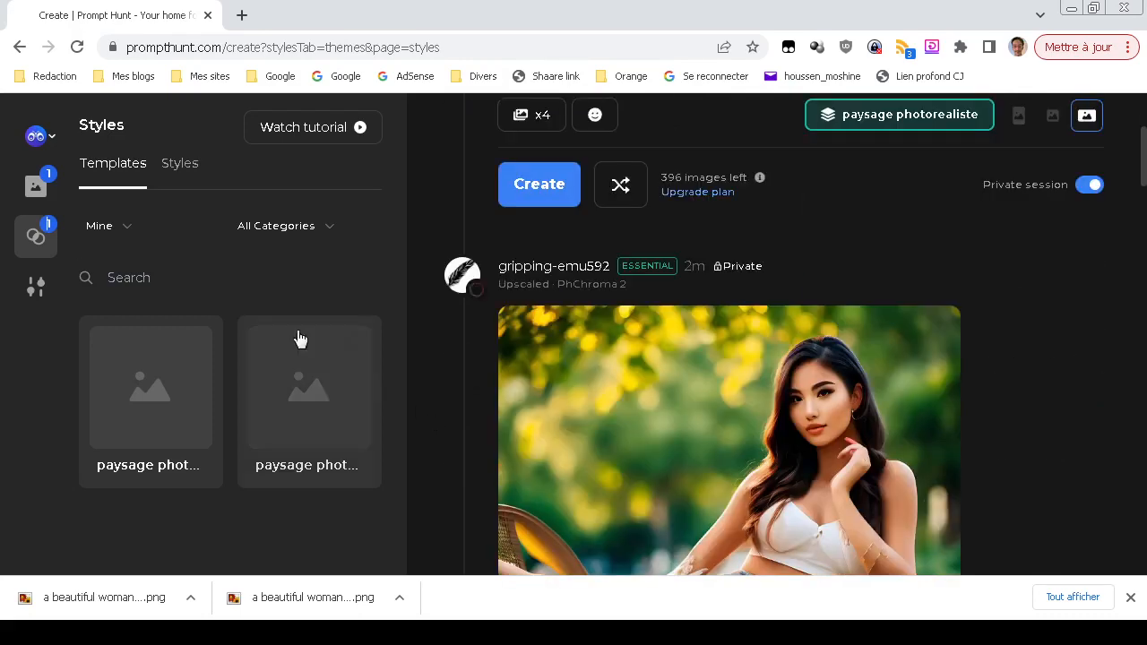
pyautogui.click(36, 188)
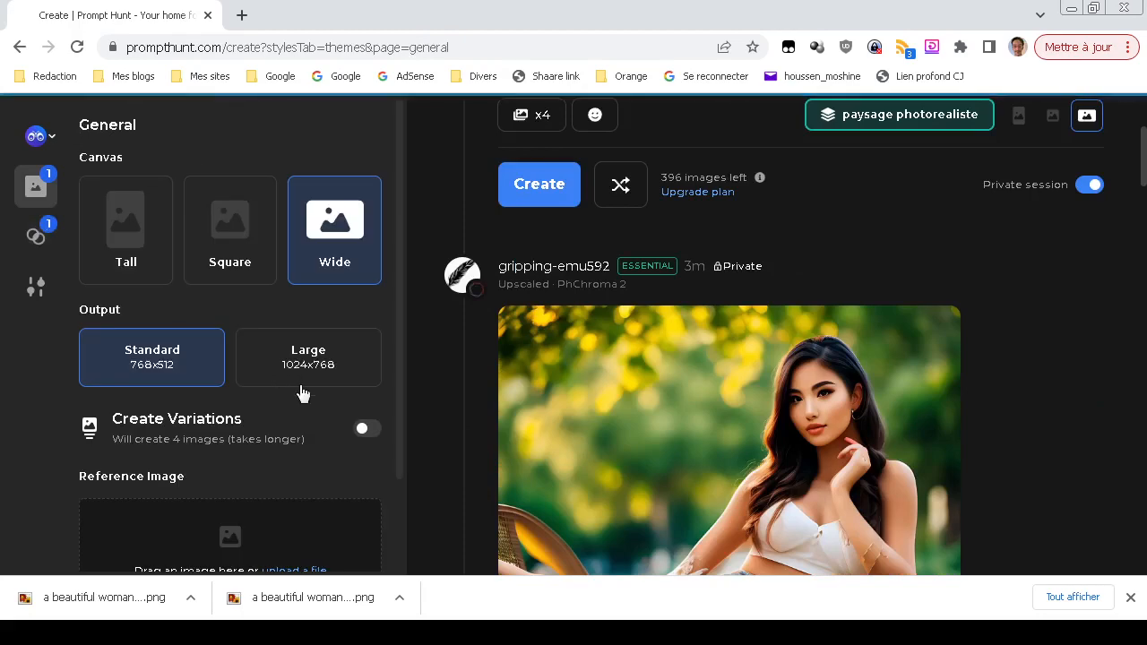
pyautogui.scroll(-2, 302, 392)
pyautogui.scroll(-1, 573, 413)
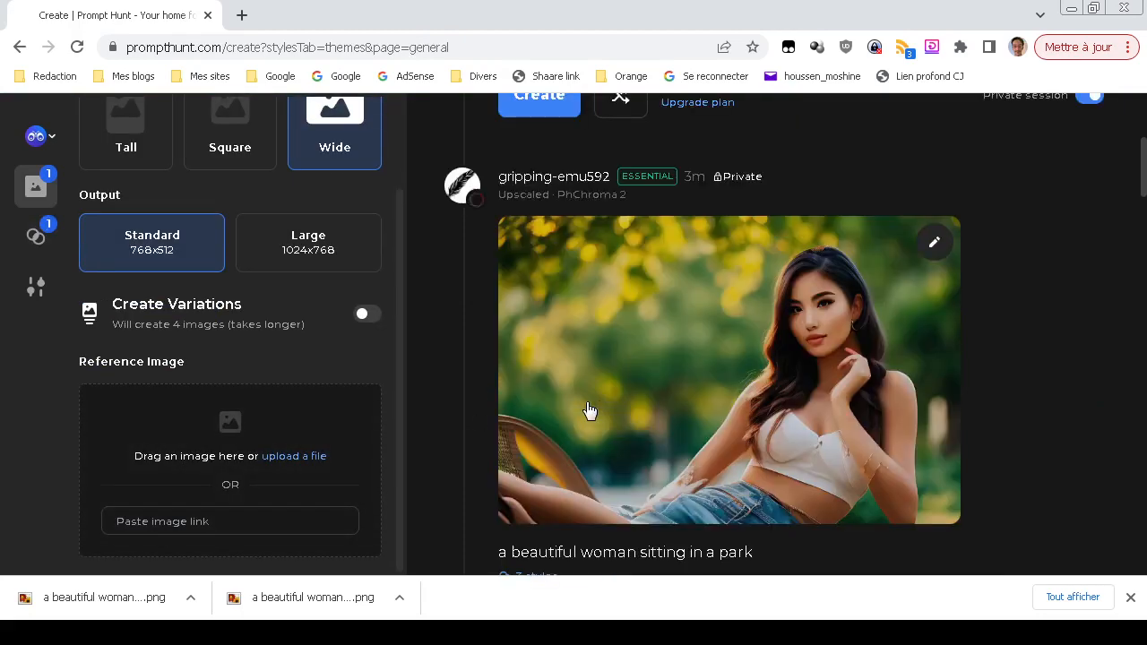
# - Use the upscaled image of the woman in the white top as the reference image and examine its available settings
pyautogui.click(934, 253)
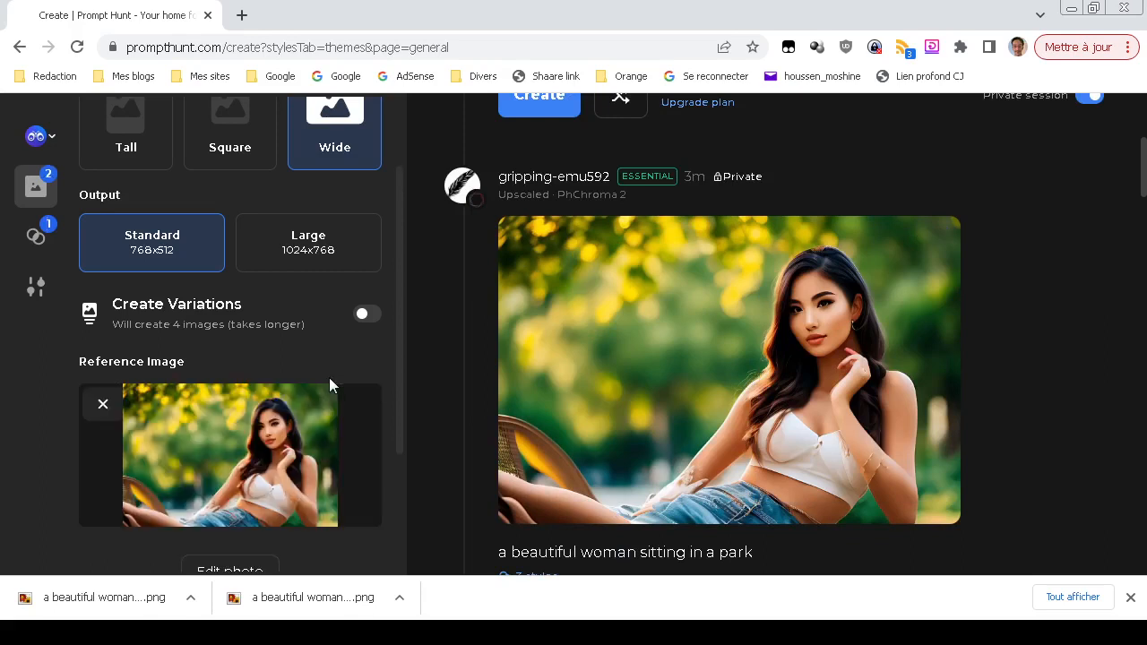
pyautogui.scroll(-2, 383, 421)
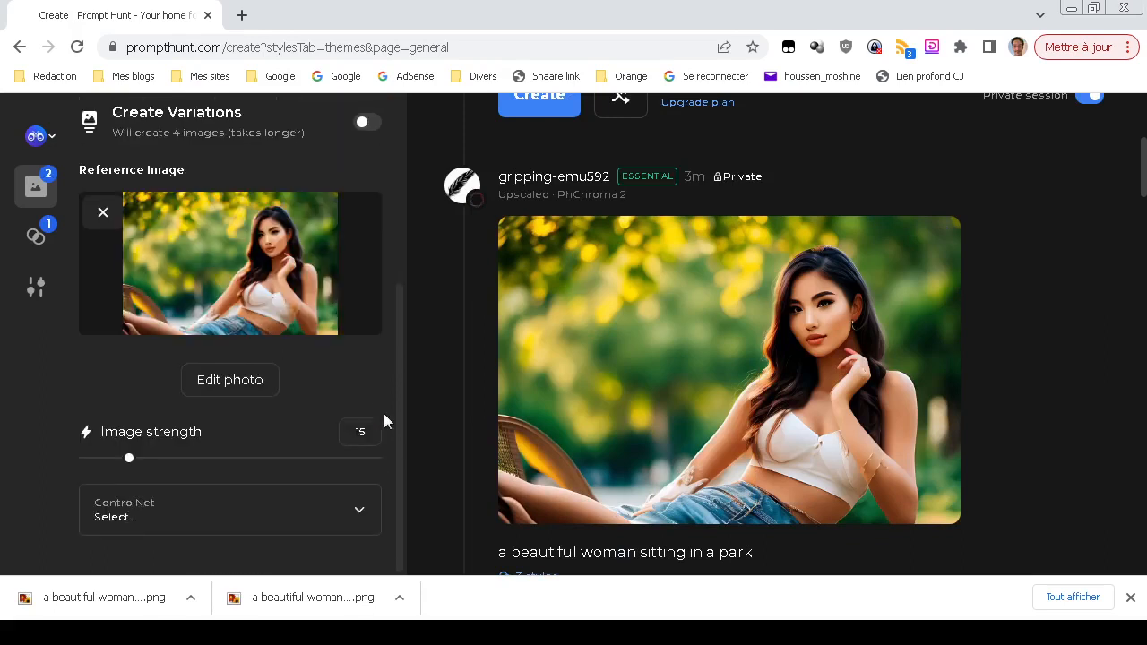
pyautogui.scroll(1, 384, 414)
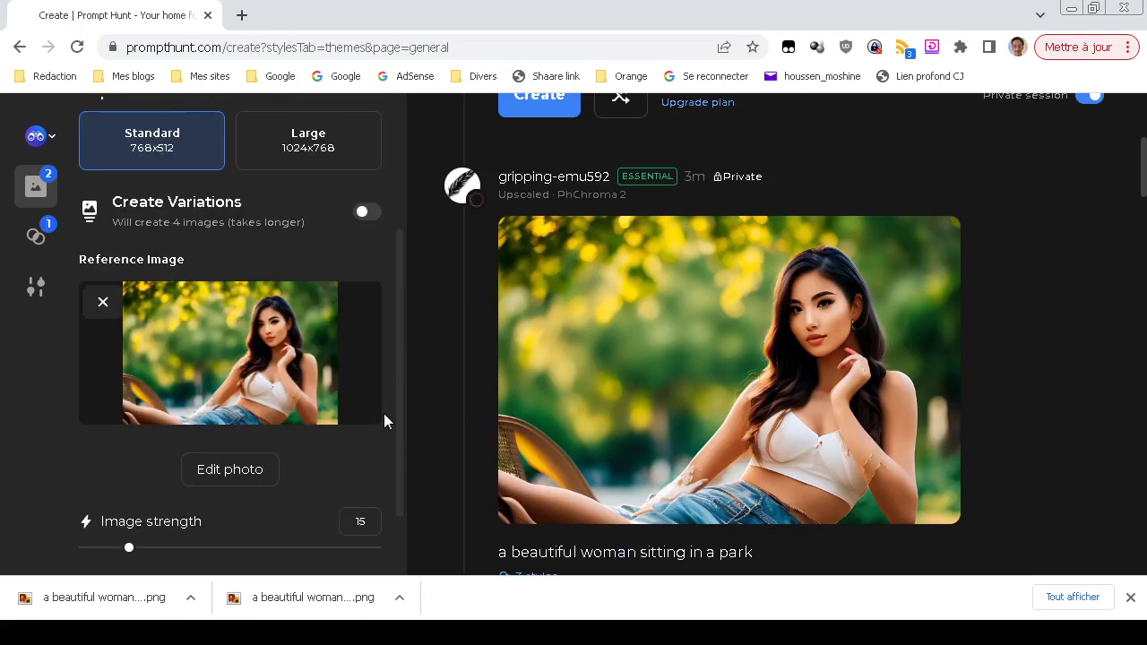
pyautogui.scroll(-1, 383, 413)
pyautogui.scroll(4, 462, 403)
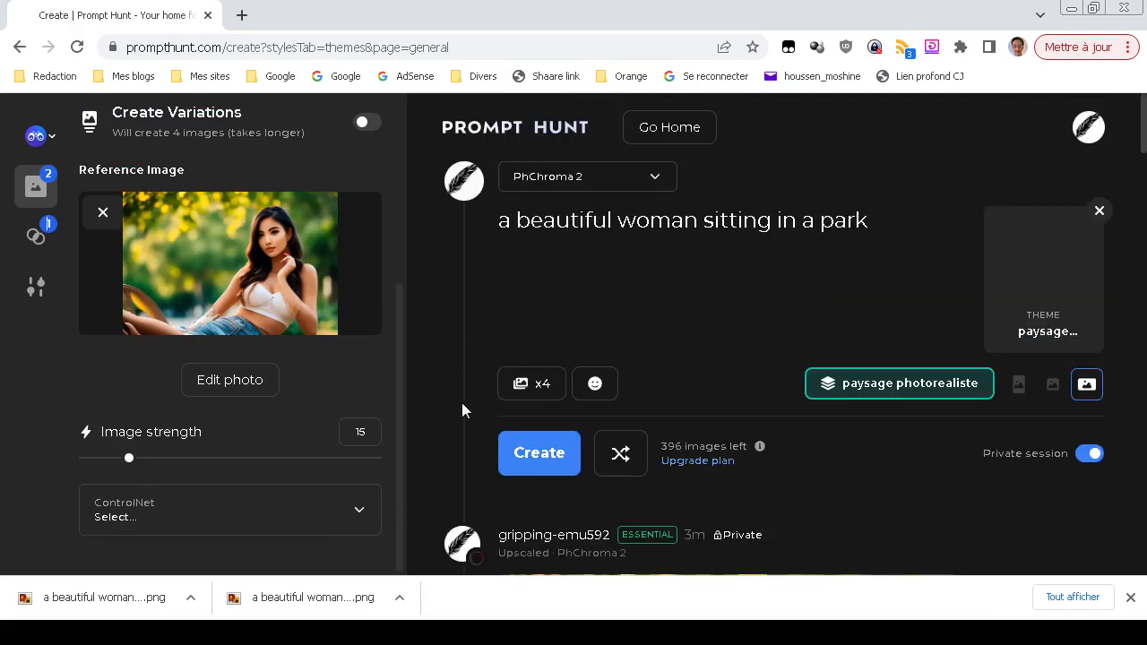
pyautogui.scroll(-3, 461, 402)
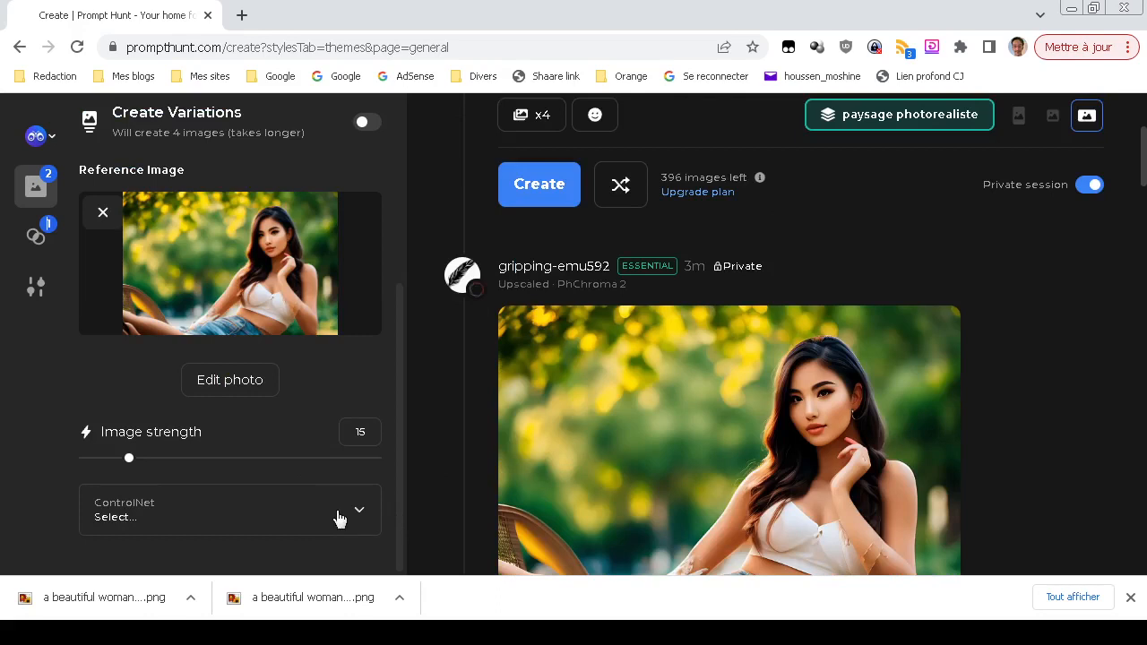
# - Examine the ControlNet options for the reference image, from disabled to openpose, without choosing one
pyautogui.click(339, 519)
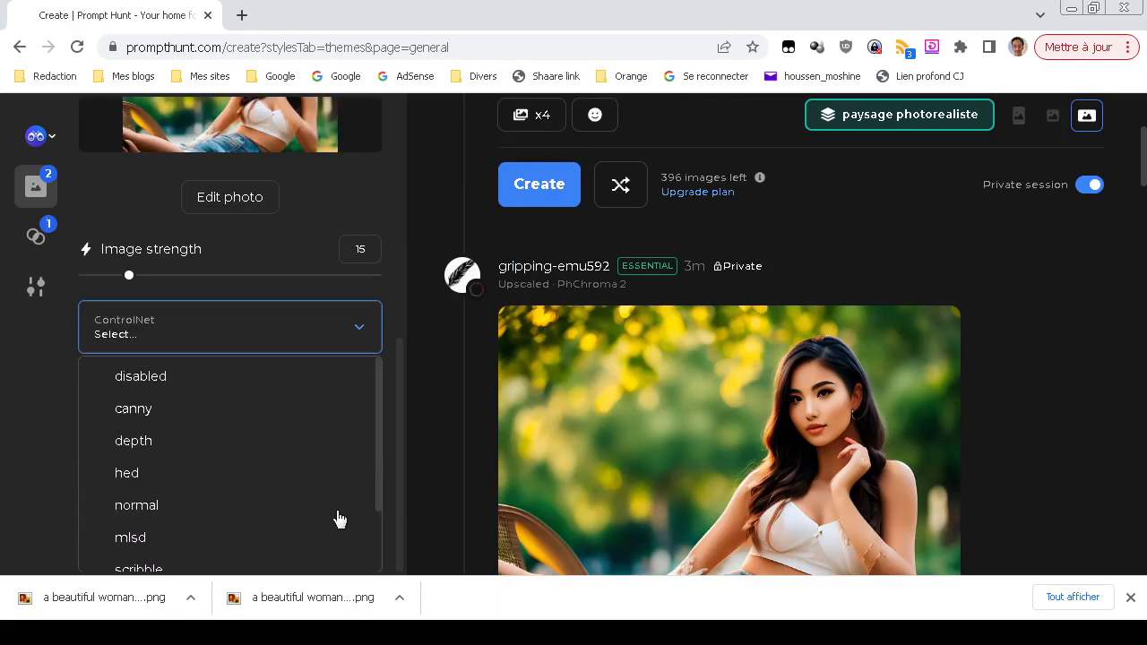
pyautogui.scroll(-1, 319, 470)
pyautogui.scroll(1, 319, 469)
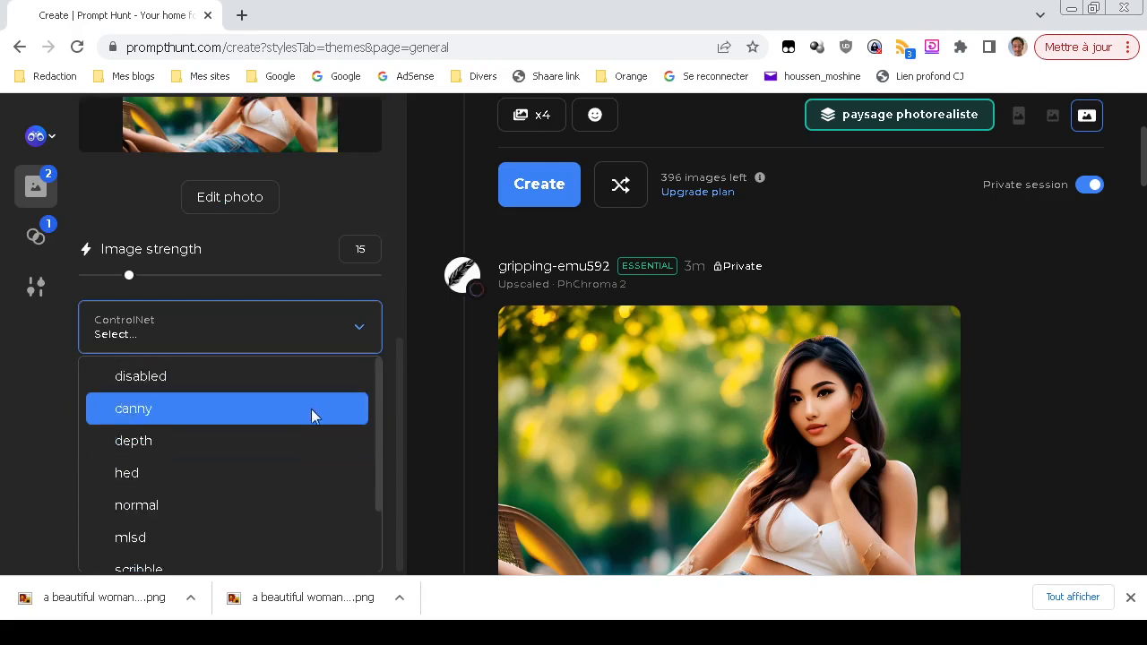
pyautogui.scroll(-1, 298, 494)
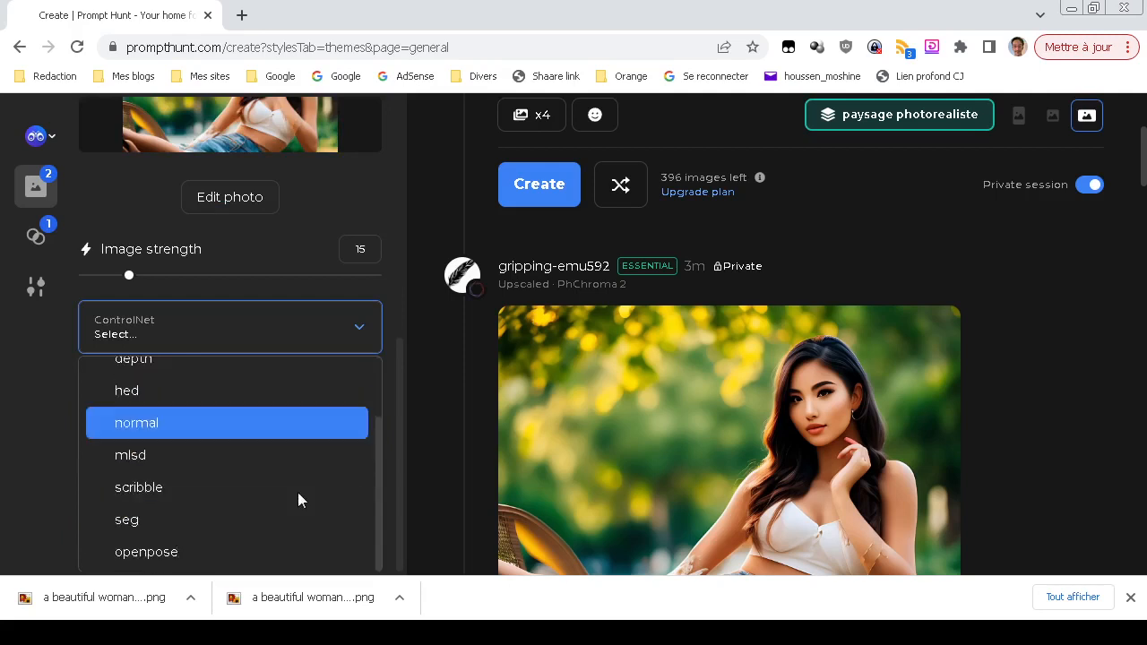
pyautogui.scroll(1, 298, 495)
pyautogui.click(432, 407)
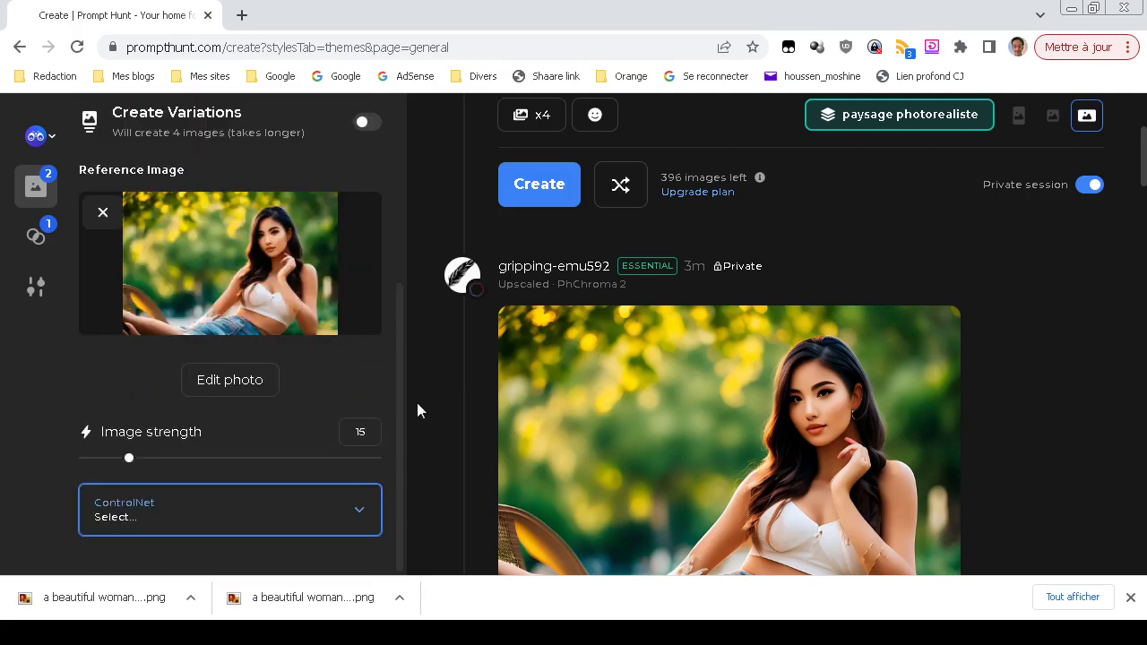
# - Replace the reference image with the desktop Unsplash photo ending in "oTweoxMKdkA-unsplash", showing the laughing woman in sunglasses
pyautogui.scroll(2, 377, 441)
pyautogui.scroll(-1, 377, 441)
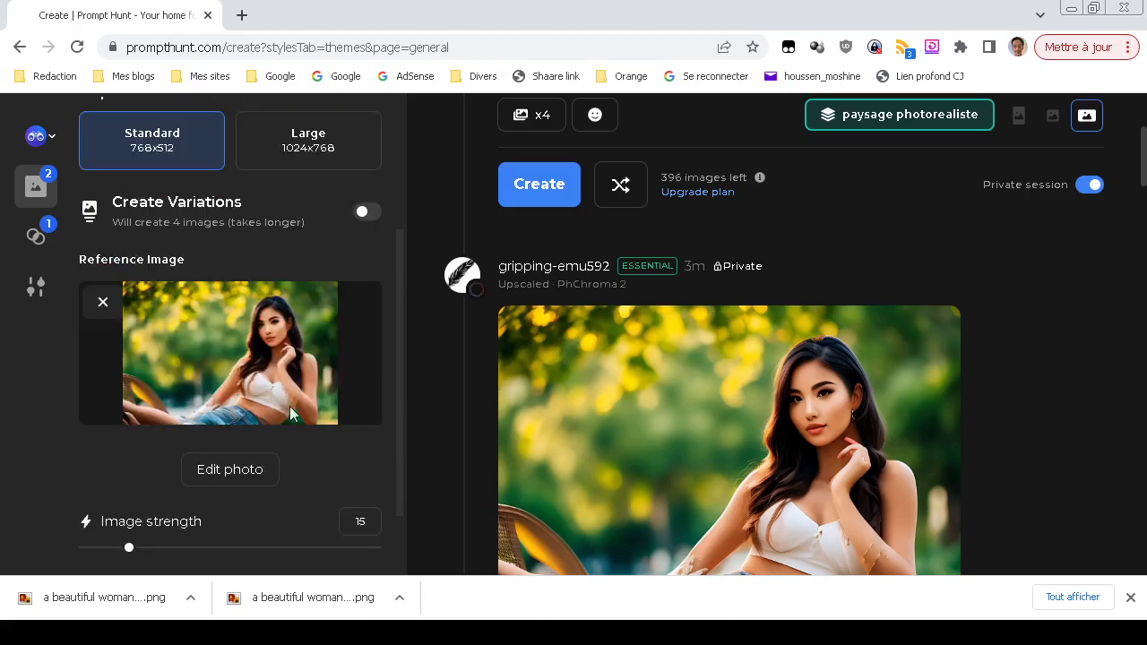
pyautogui.click(104, 305)
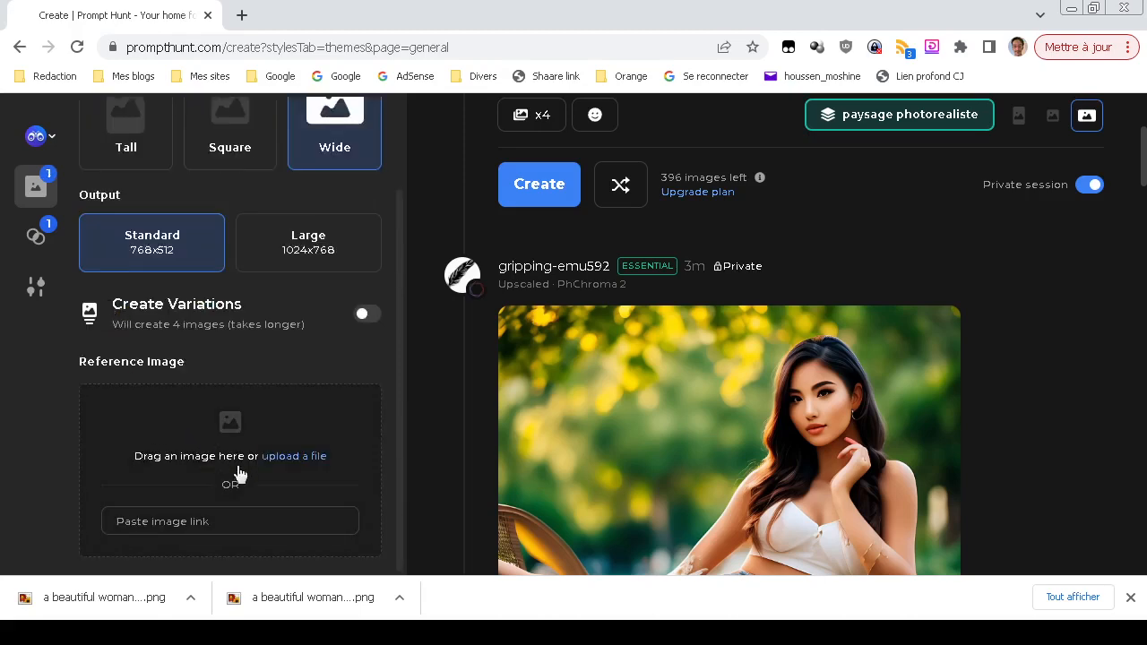
pyautogui.click(285, 457)
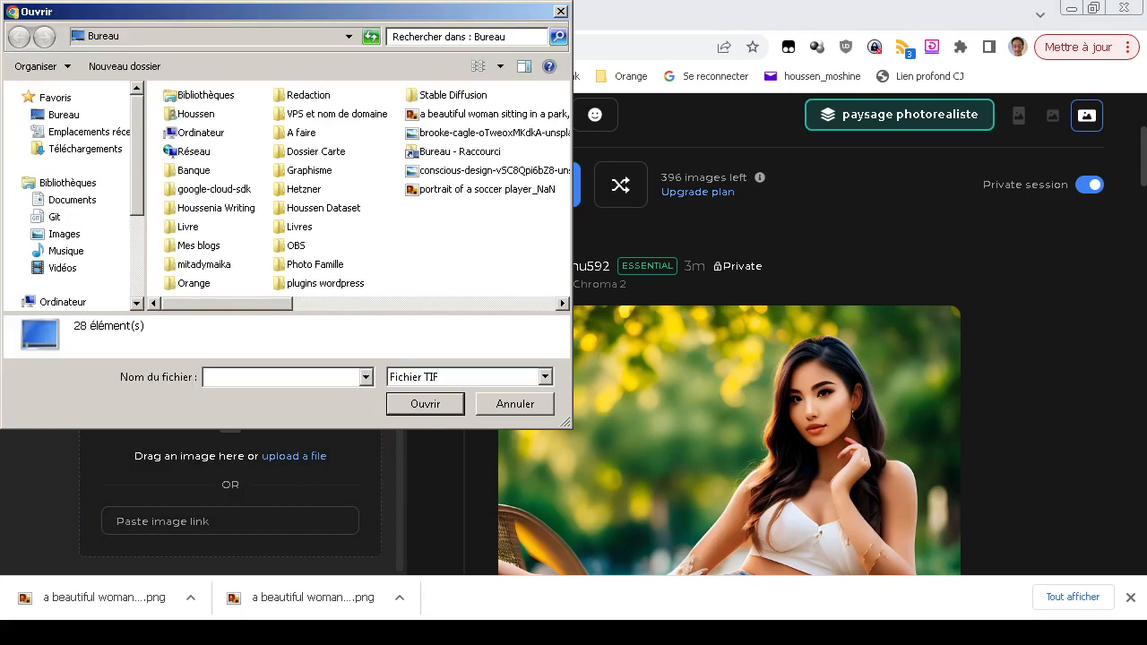
pyautogui.click(492, 132)
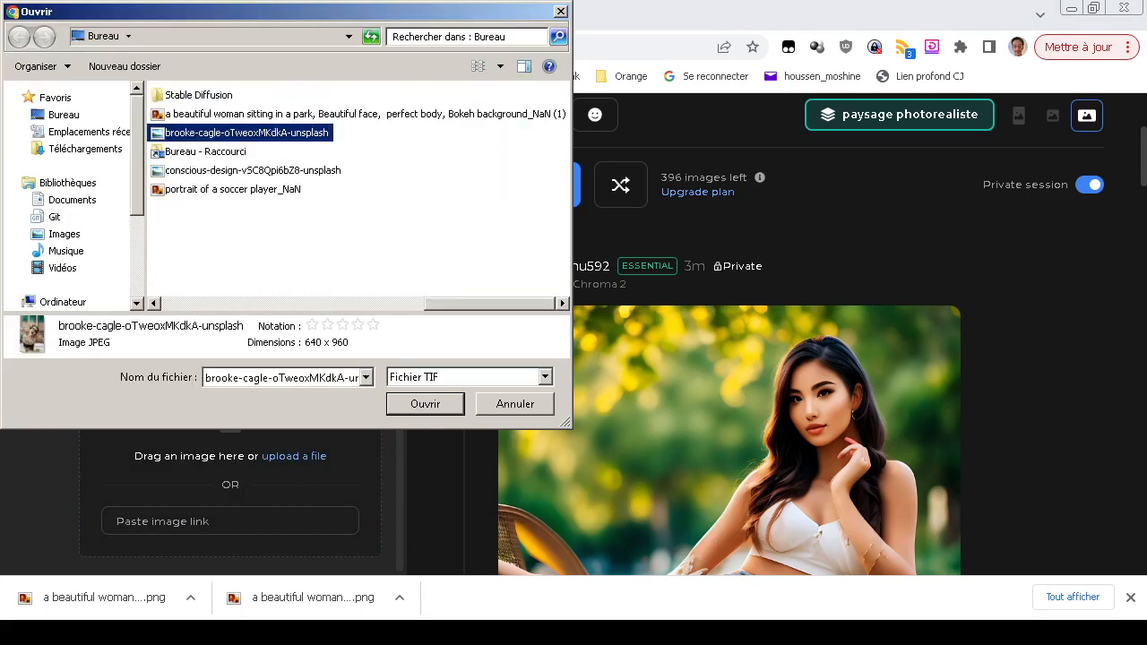
pyautogui.click(410, 408)
pyautogui.scroll(-3, 410, 409)
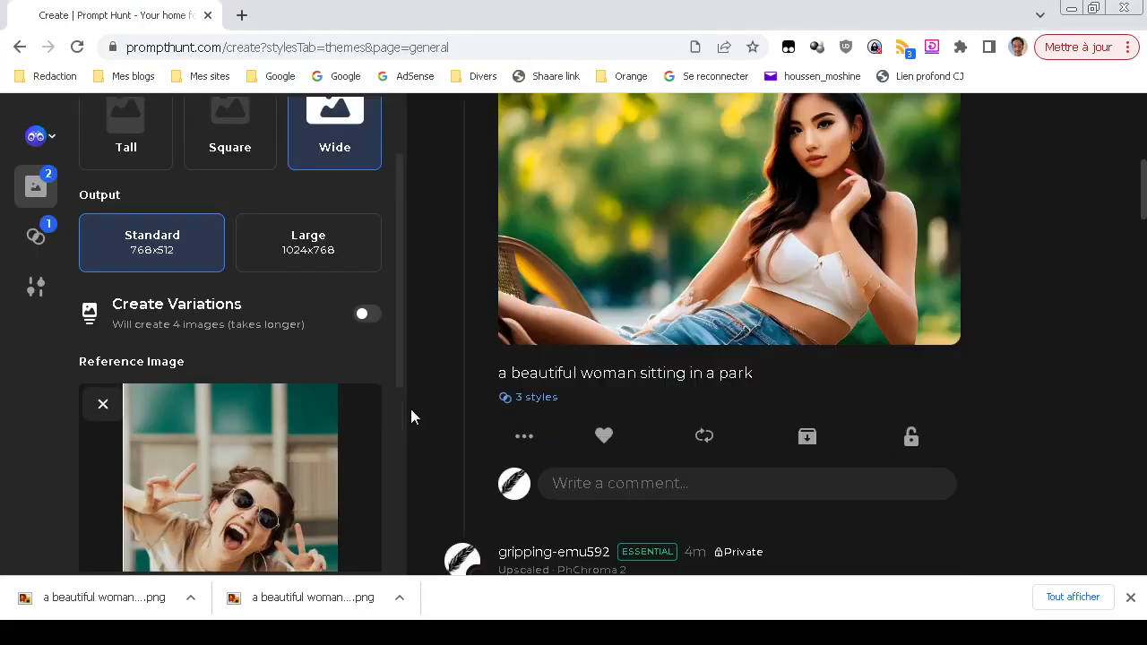
# - Set ControlNet to canny for the reference photo of the laughing woman in sunglasses
pyautogui.scroll(-2, 167, 434)
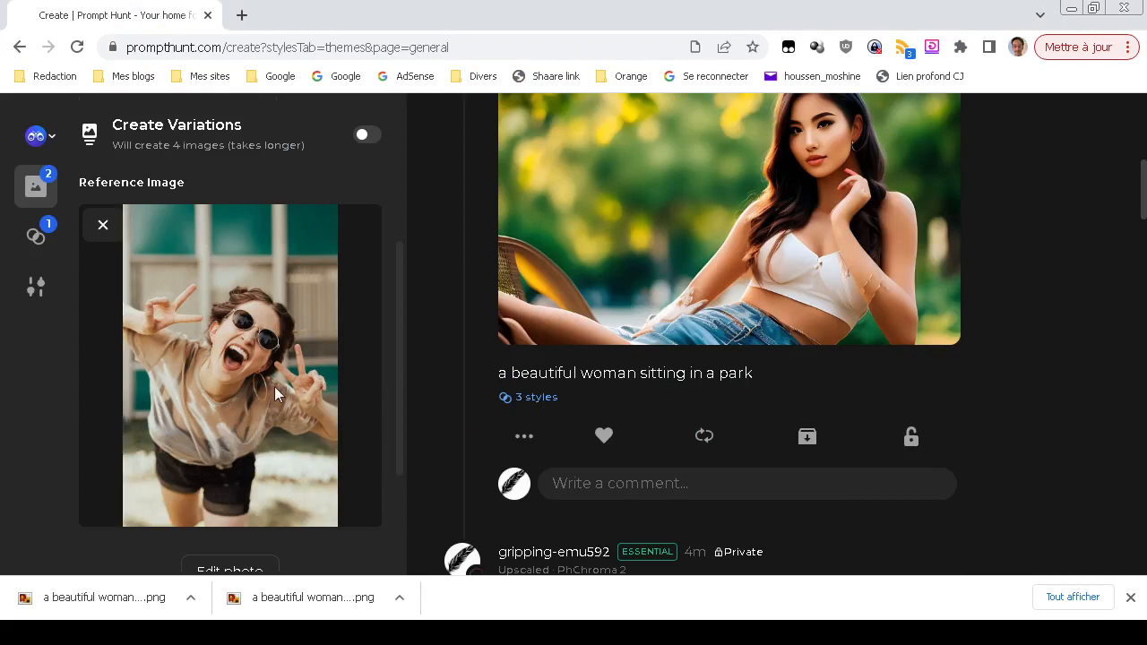
pyautogui.scroll(-2, 275, 386)
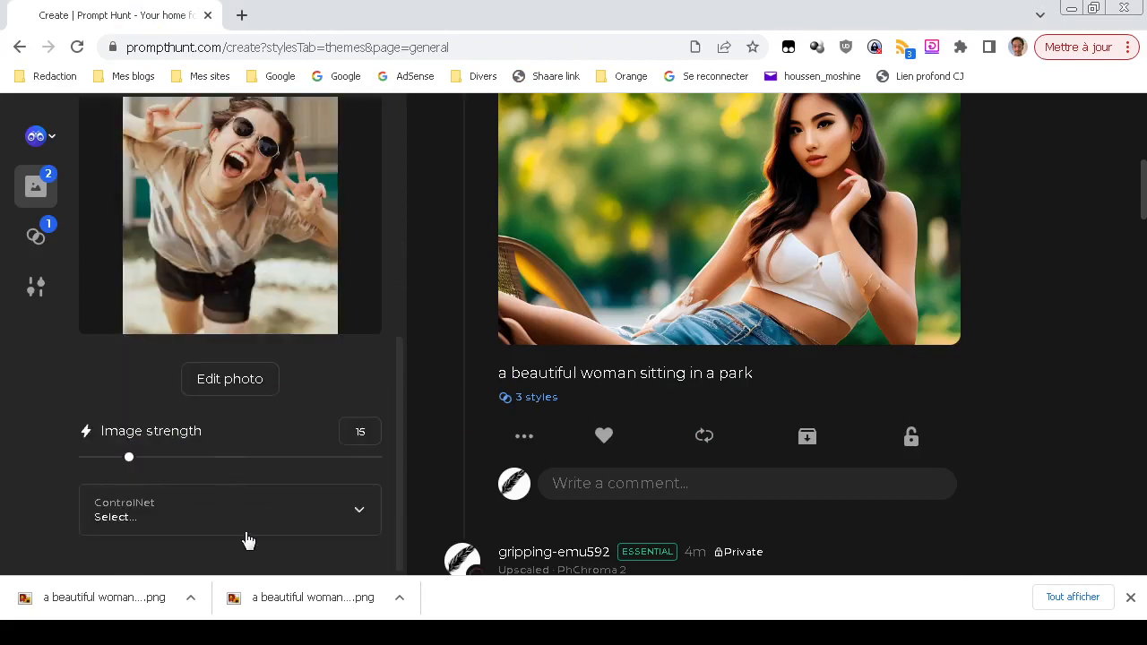
pyautogui.scroll(1, 242, 379)
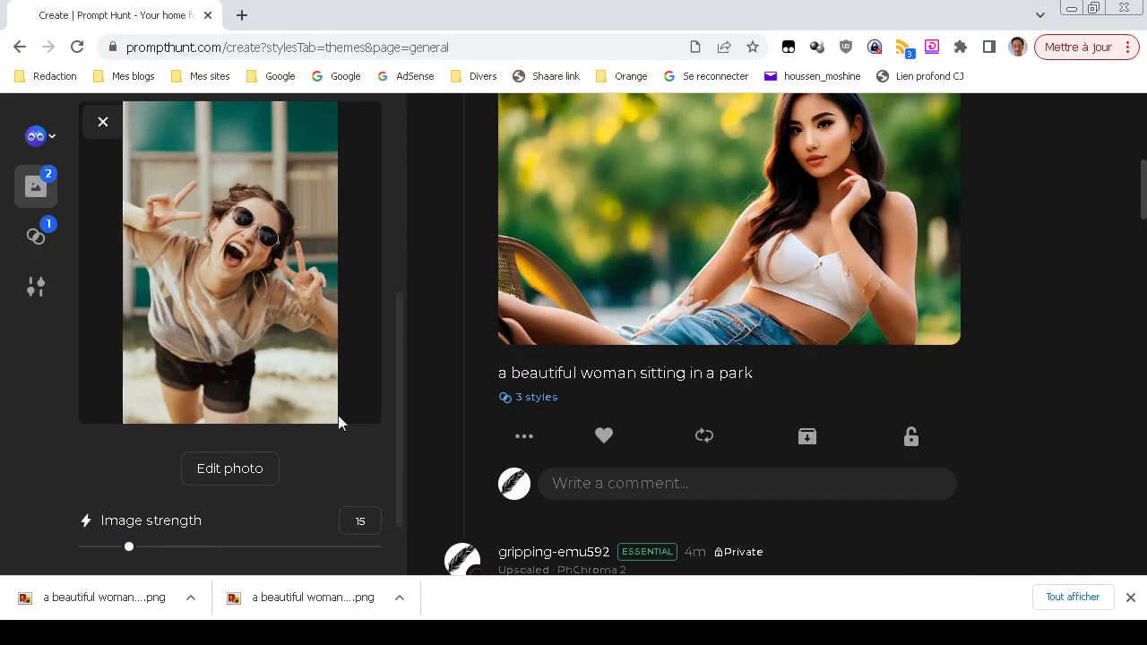
pyautogui.scroll(-1, 338, 415)
pyautogui.click(239, 518)
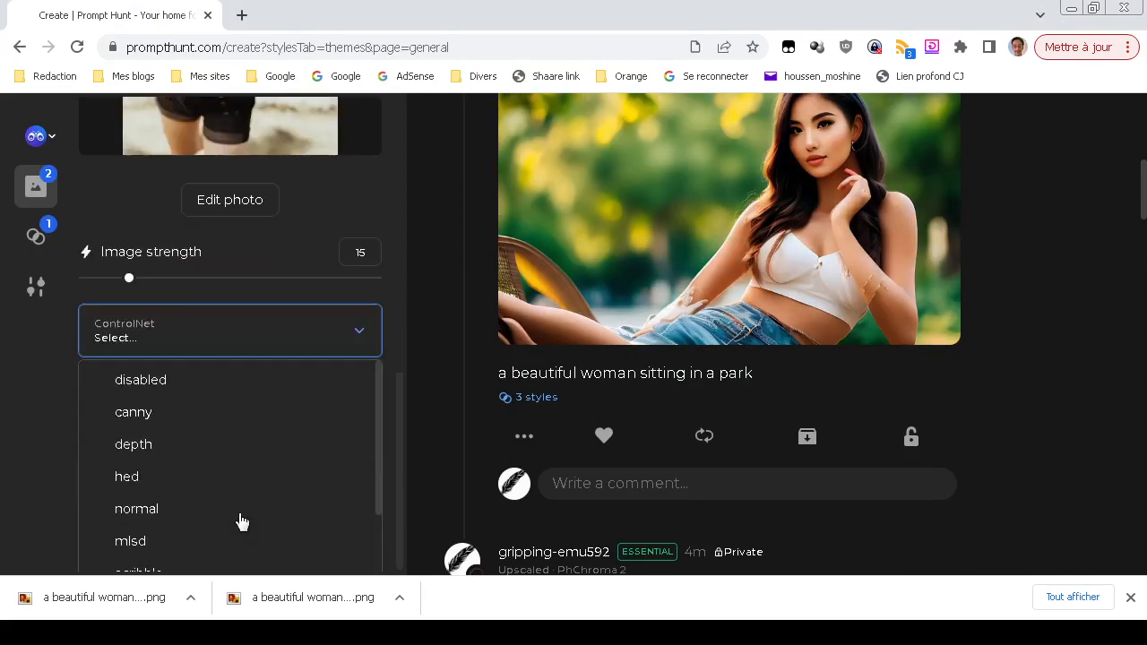
pyautogui.click(197, 407)
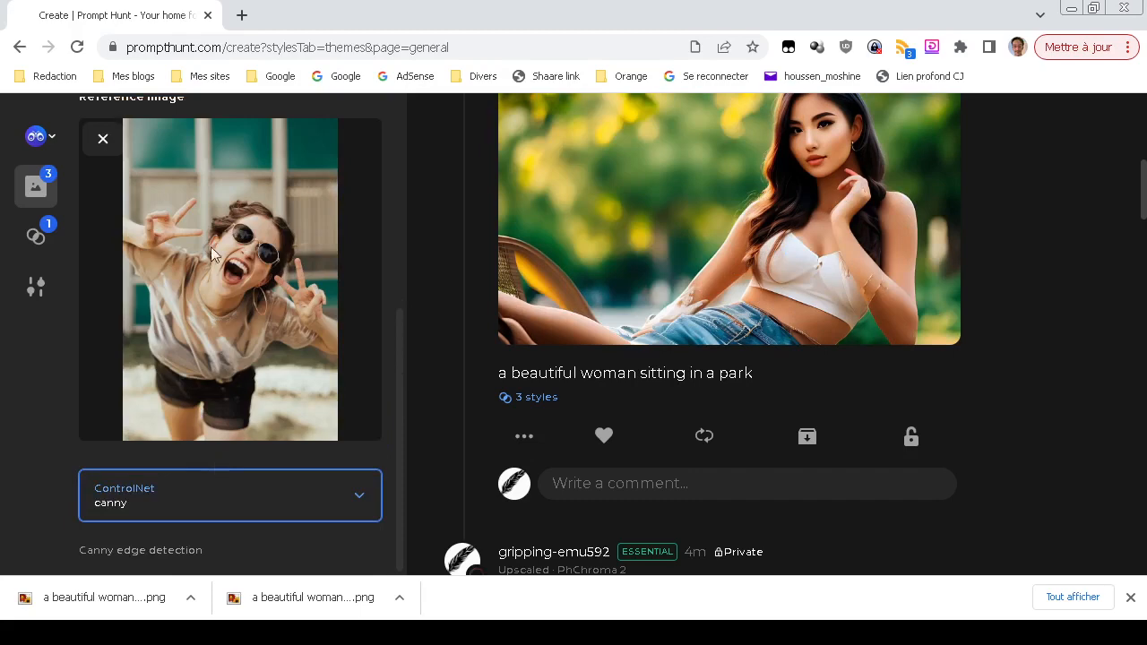
# - Rewrite the prompt as "a beautiful soccer player" and generate the image with the canny reference
pyautogui.scroll(4, 382, 362)
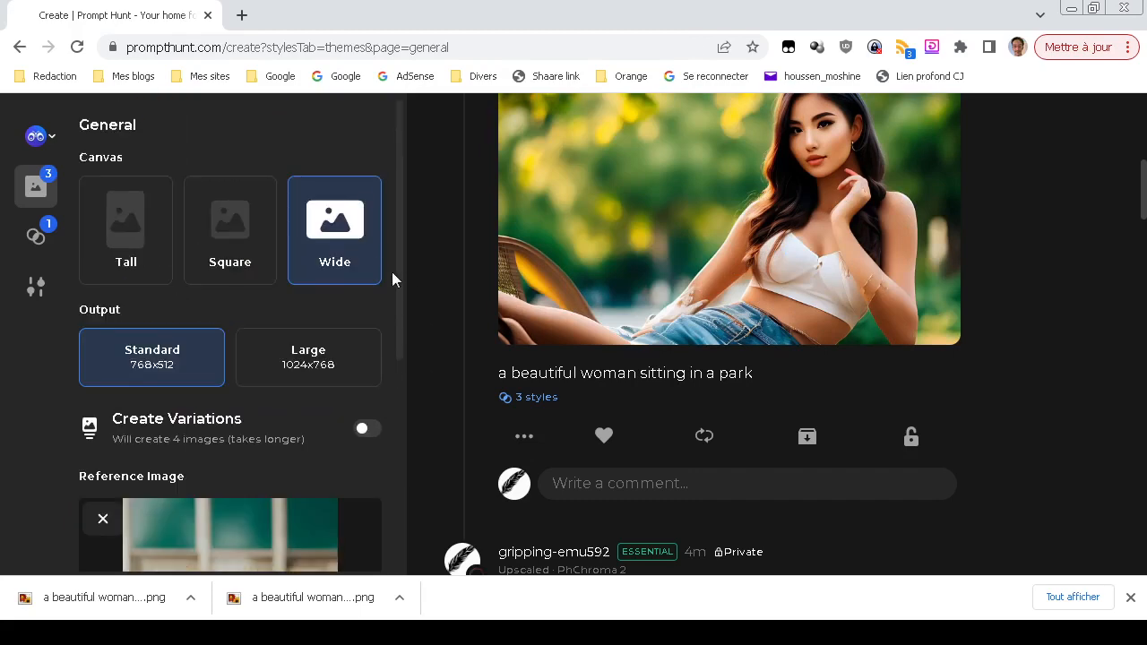
pyautogui.click(28, 149)
pyautogui.scroll(5, 658, 256)
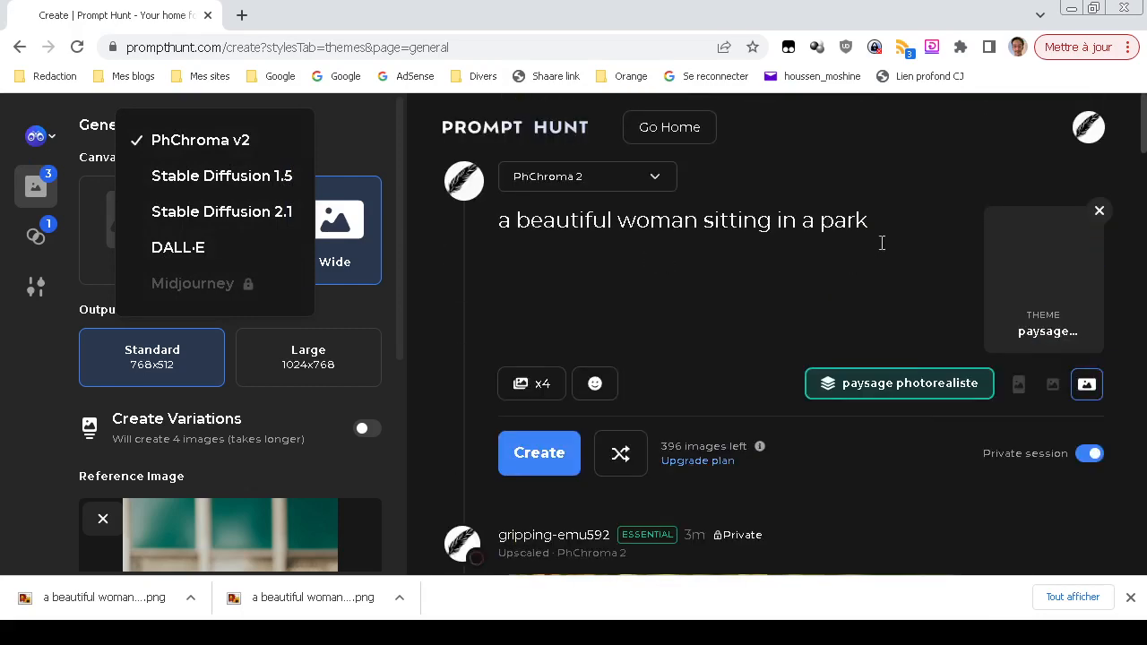
pyautogui.click(874, 208)
pyautogui.hotkey('ctrl', 'shift', 'Left')
pyautogui.hotkey('ctrl', 'shift', 'Left')
pyautogui.hotkey('ctrl', 'shift', 'Left')
pyautogui.hotkey('ctrl', 'shift', 'Left')
pyautogui.hotkey('ctrl', 'shift', 'Left')
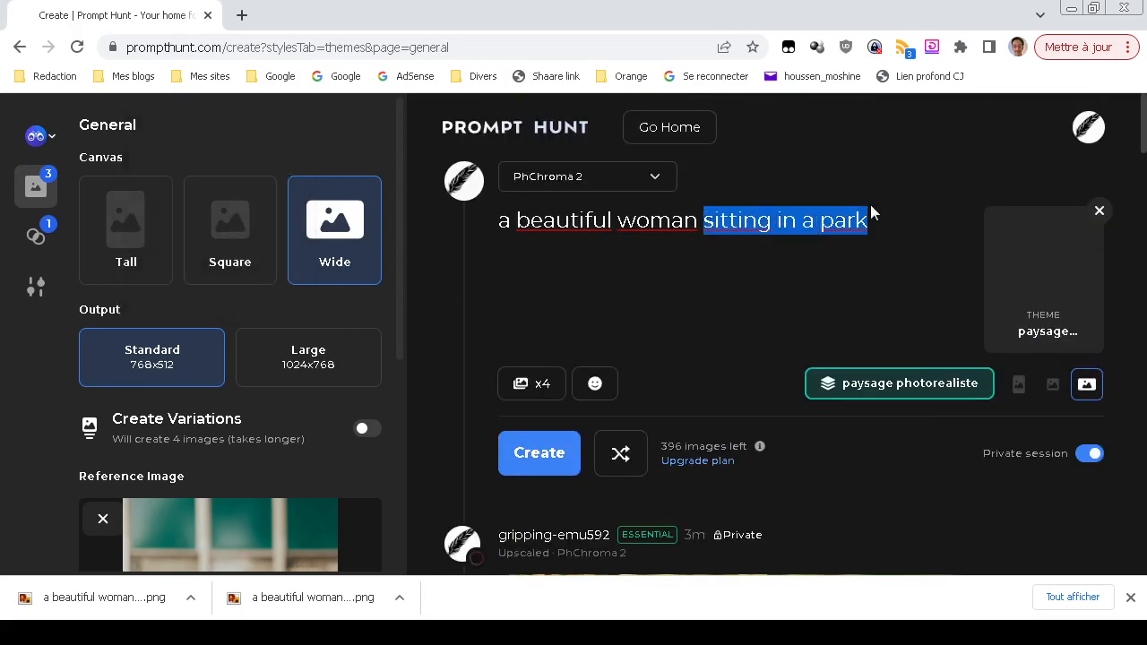
pyautogui.write('soccer ')
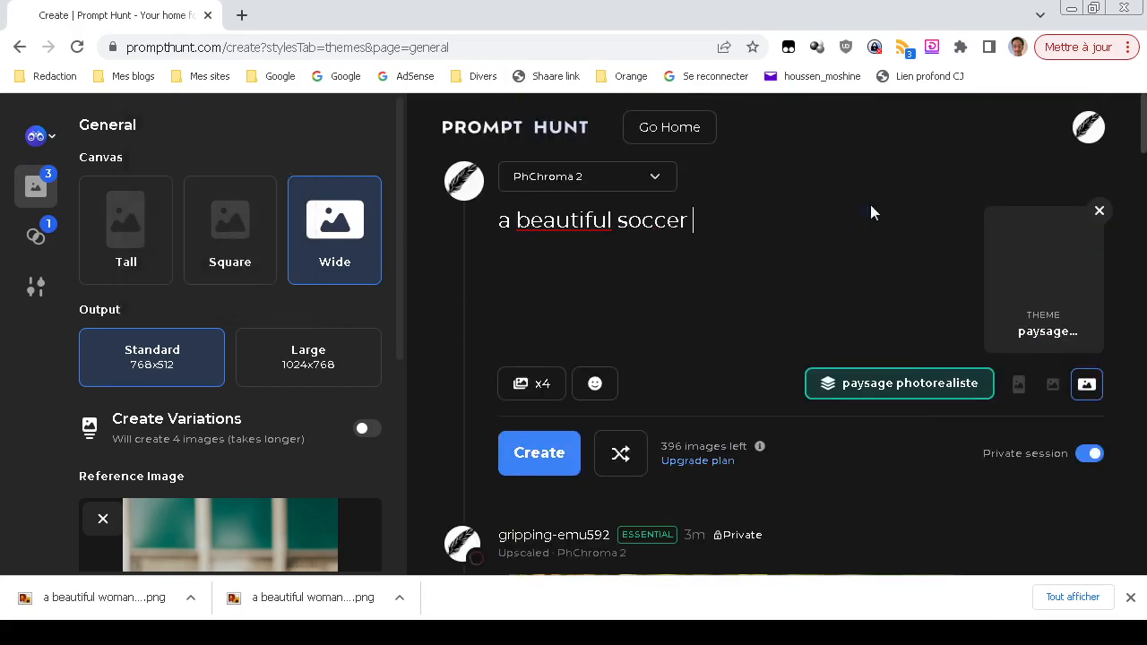
pyautogui.write('platye')
pyautogui.press('BackSpace')
pyautogui.press('BackSpace')
pyautogui.press('BackSpace')
pyautogui.write('yer')
pyautogui.press('Return')
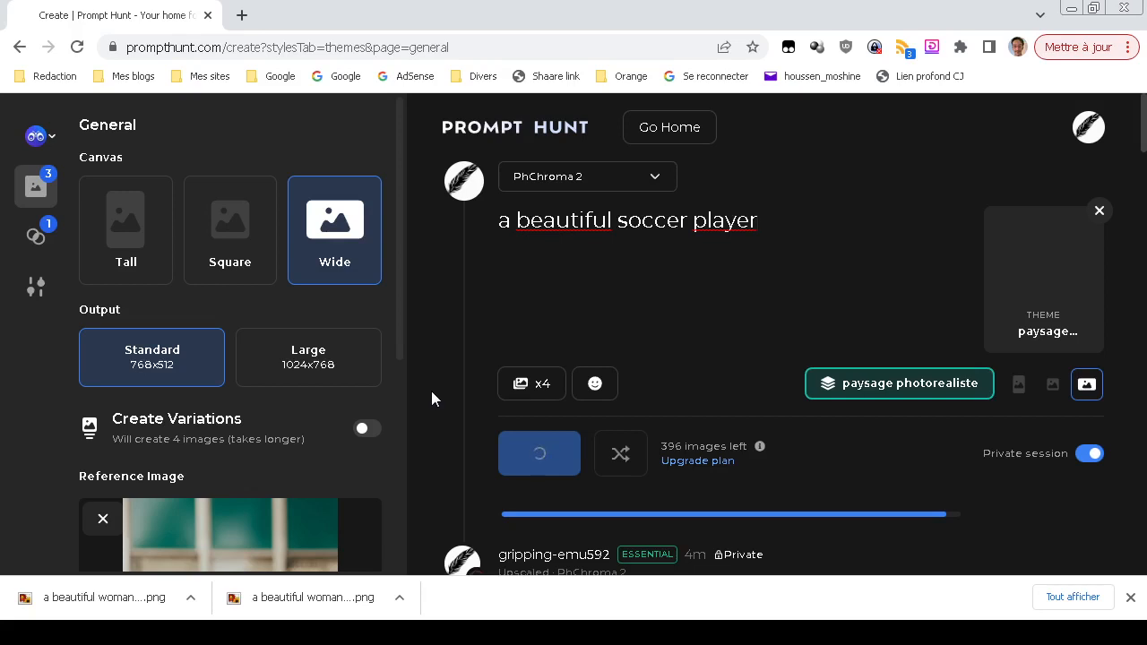
# - Compare the generated canny soccer player image with the reference photo, checking pose, face and clothing
pyautogui.scroll(-1, 431, 391)
pyautogui.scroll(-4, 433, 392)
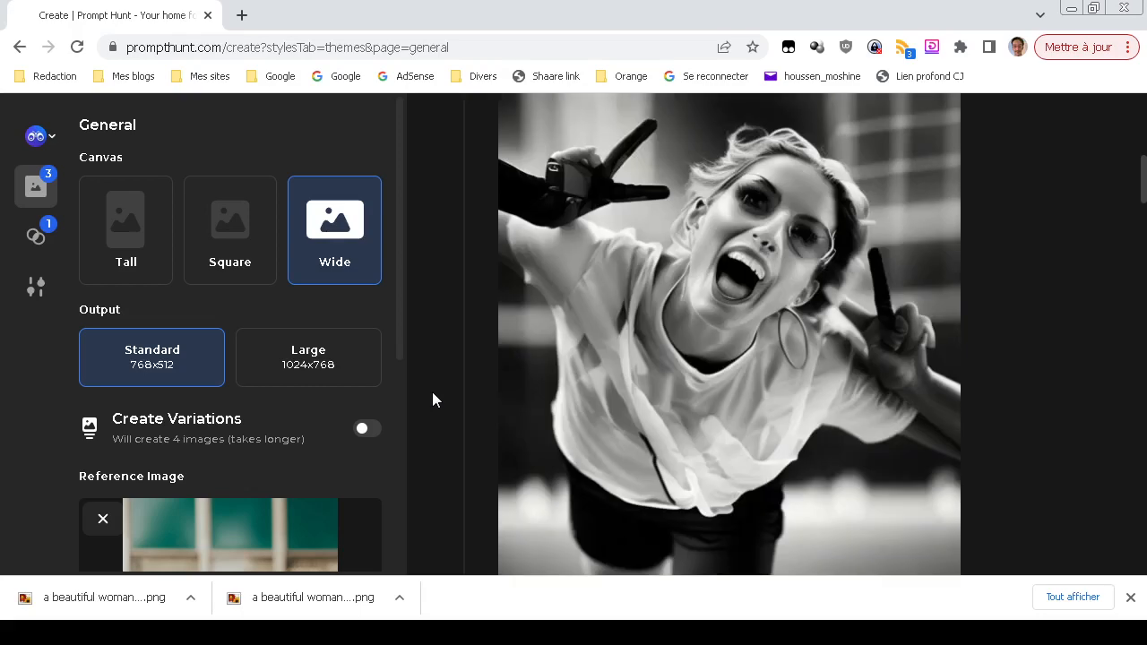
pyautogui.scroll(-2, 432, 392)
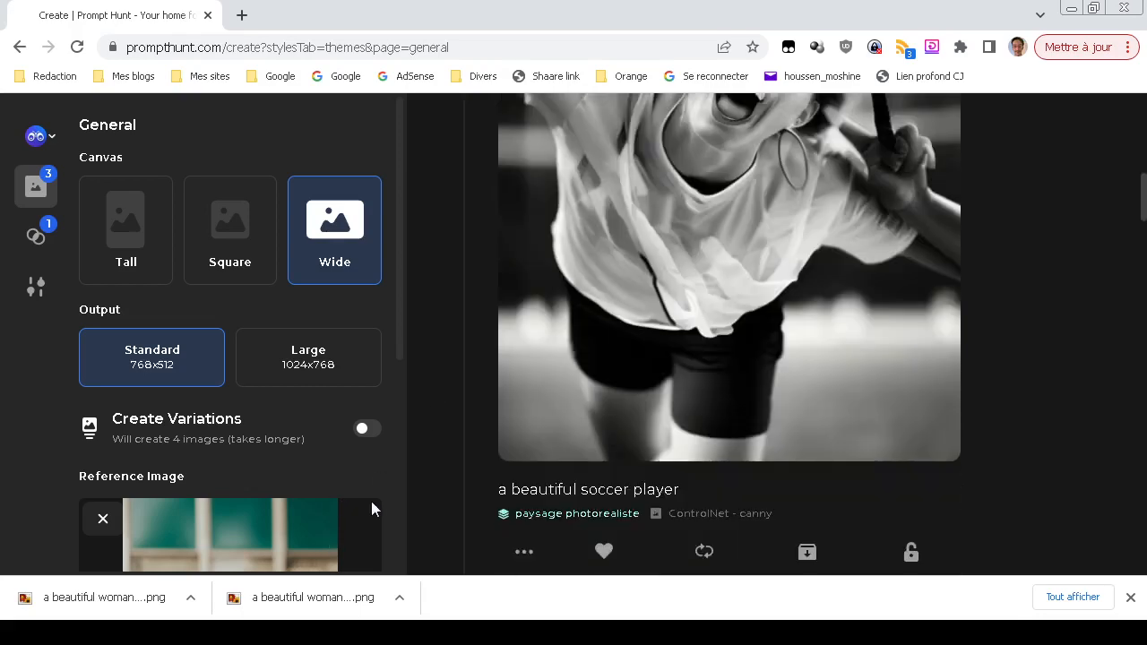
pyautogui.scroll(-2, 371, 509)
pyautogui.scroll(3, 453, 352)
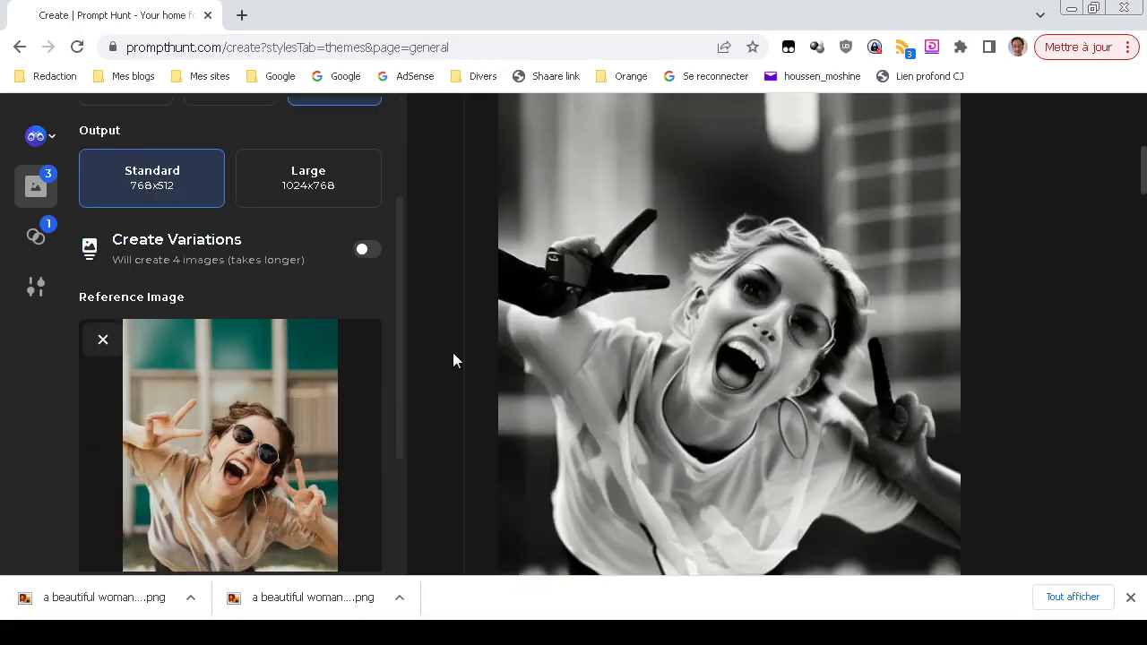
pyautogui.scroll(-1, 453, 354)
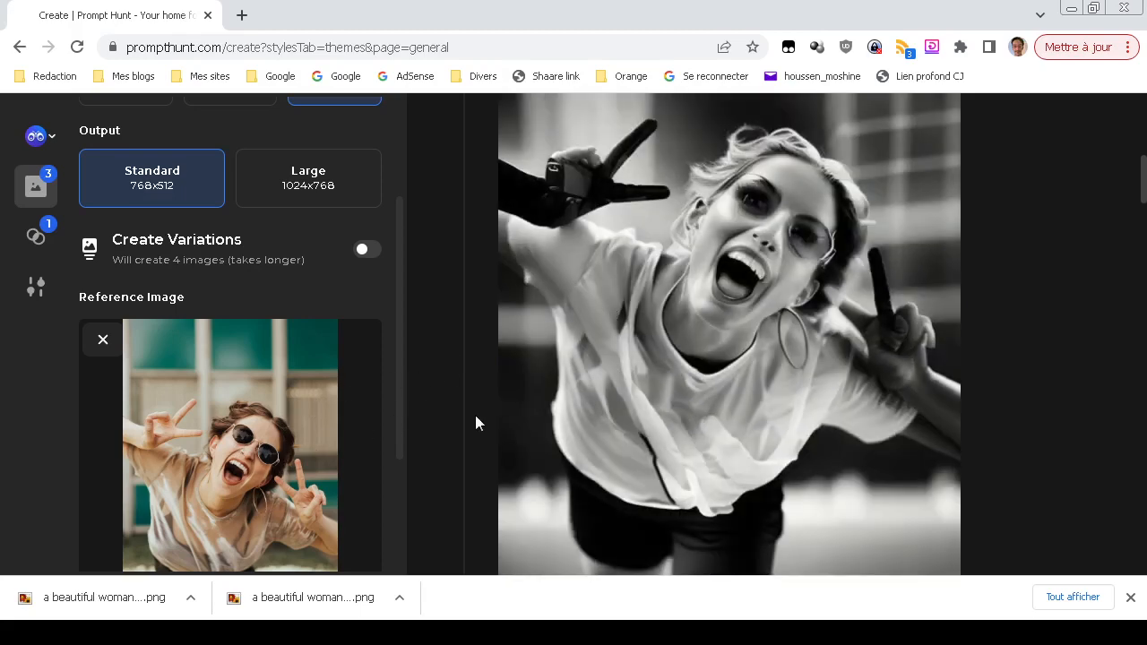
pyautogui.scroll(6, 475, 415)
pyautogui.scroll(-3, 475, 415)
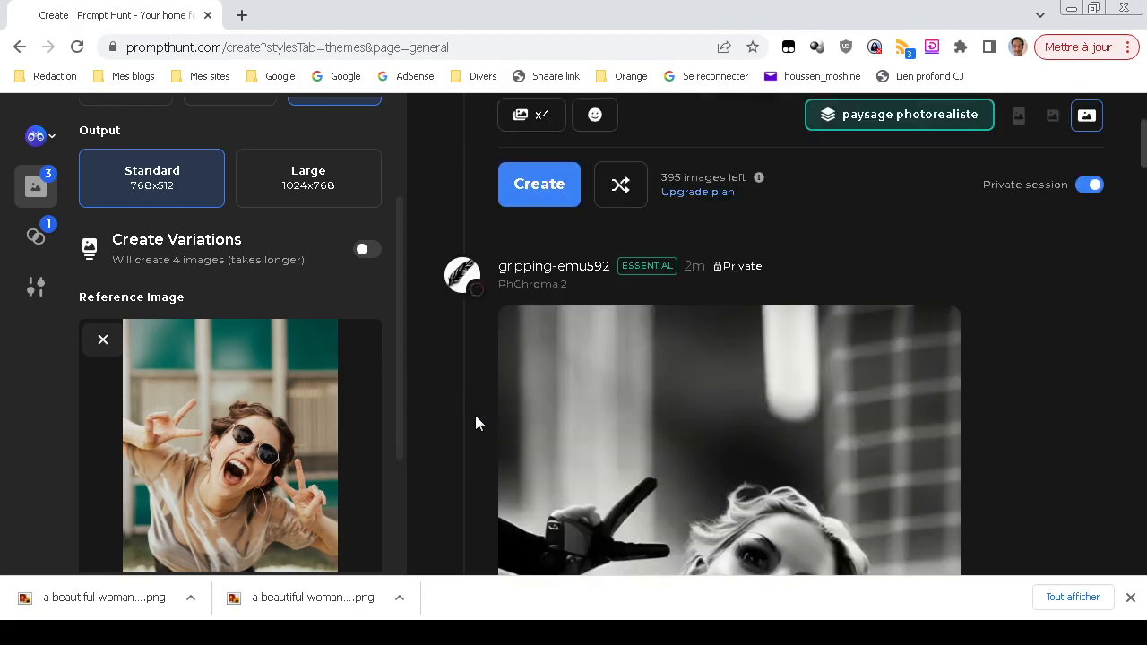
pyautogui.scroll(-2, 475, 415)
pyautogui.scroll(-3, 266, 433)
# - Generate the soccer player image again with ControlNet set to depth, and review the result against the reference photo
pyautogui.click(254, 496)
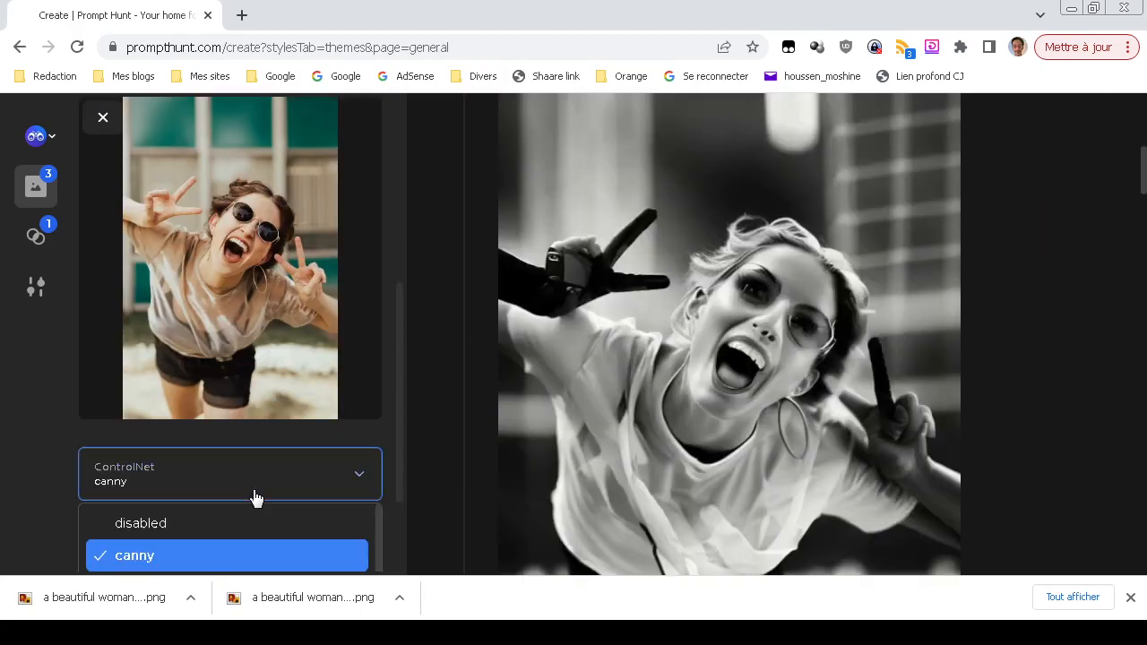
pyautogui.click(185, 497)
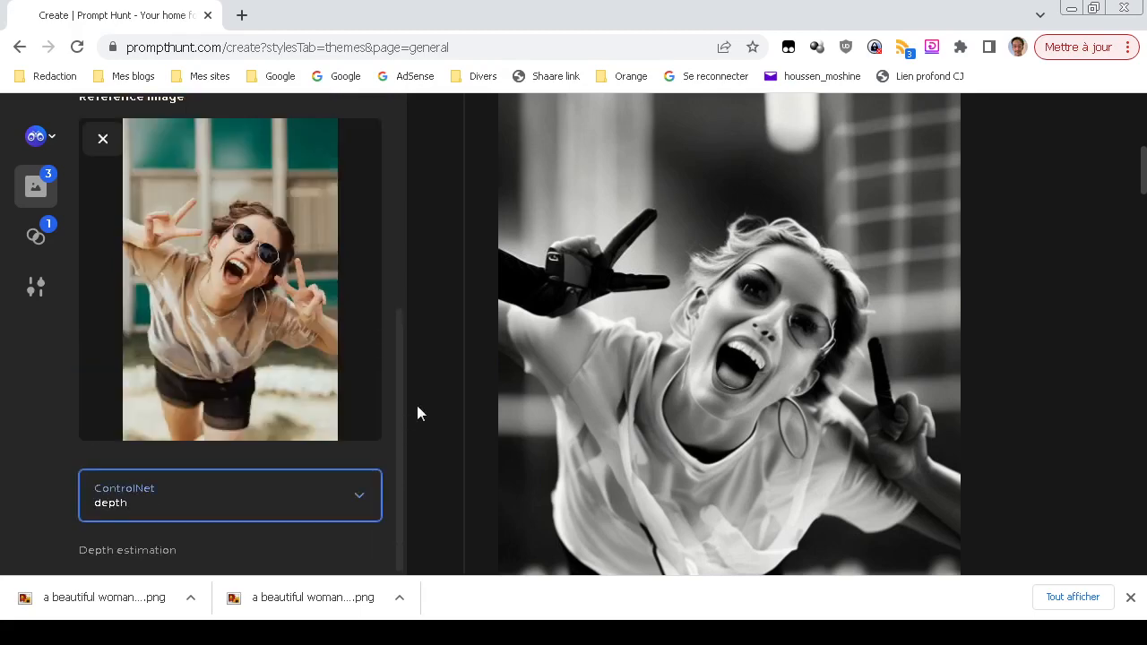
pyautogui.scroll(5, 422, 402)
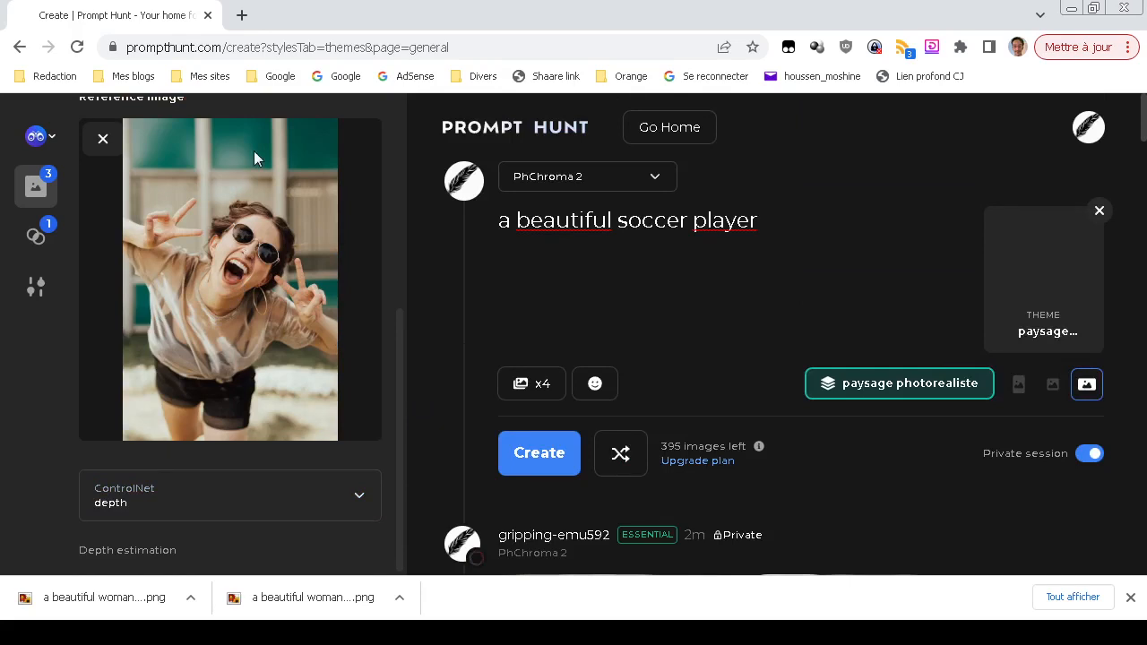
pyautogui.click(536, 462)
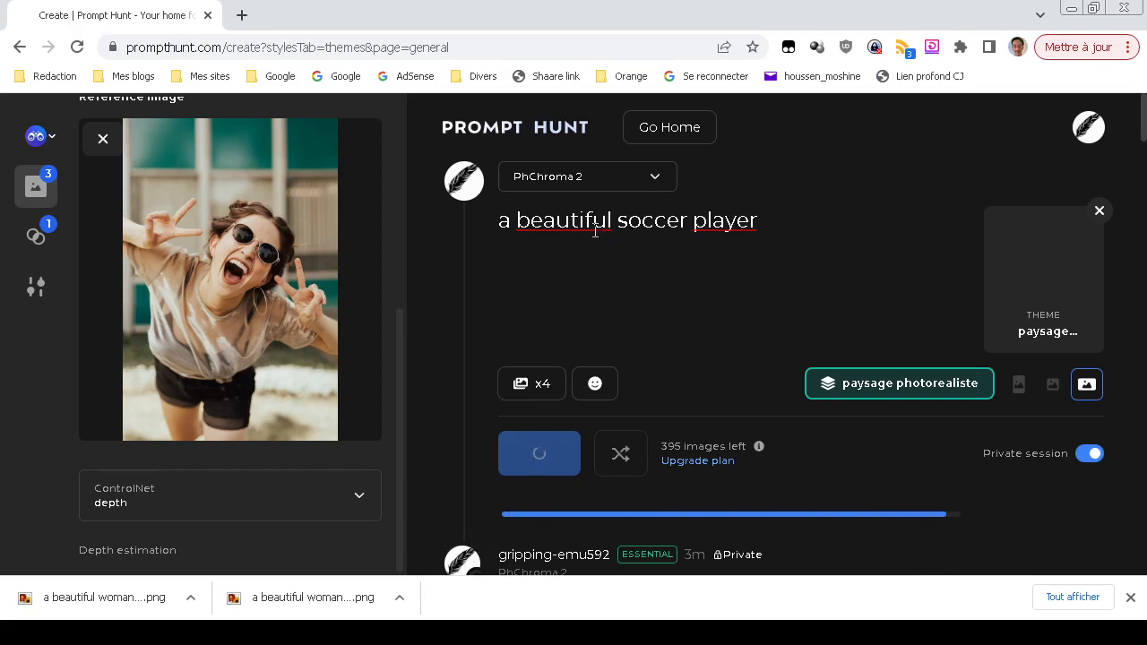
pyautogui.scroll(-6, 437, 302)
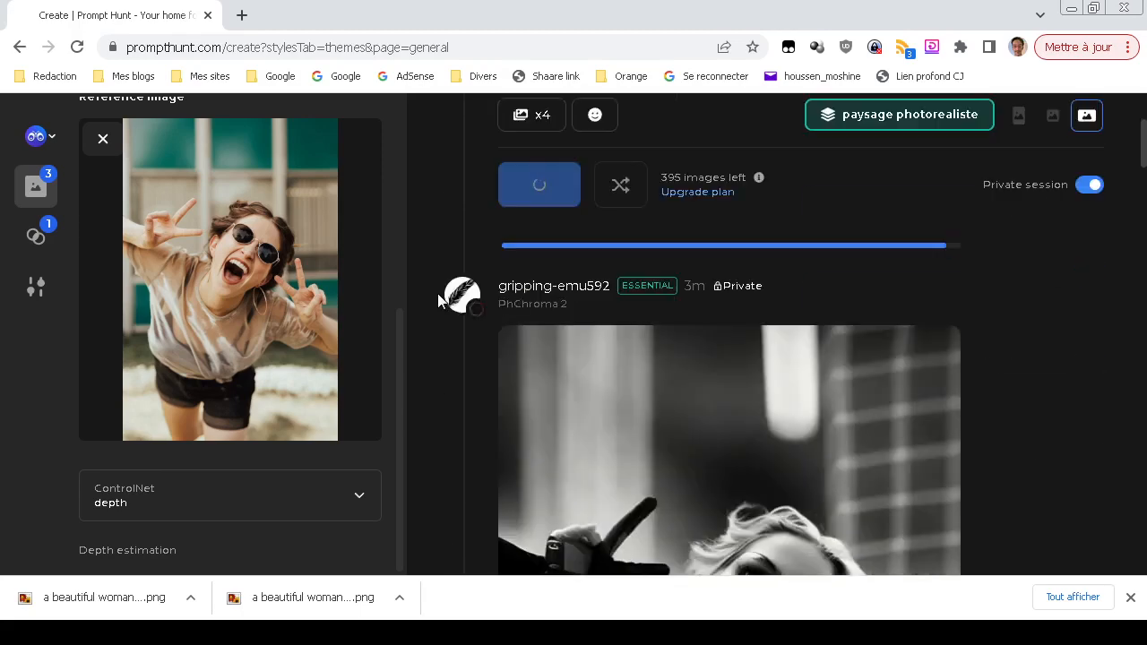
pyautogui.scroll(-4, 437, 301)
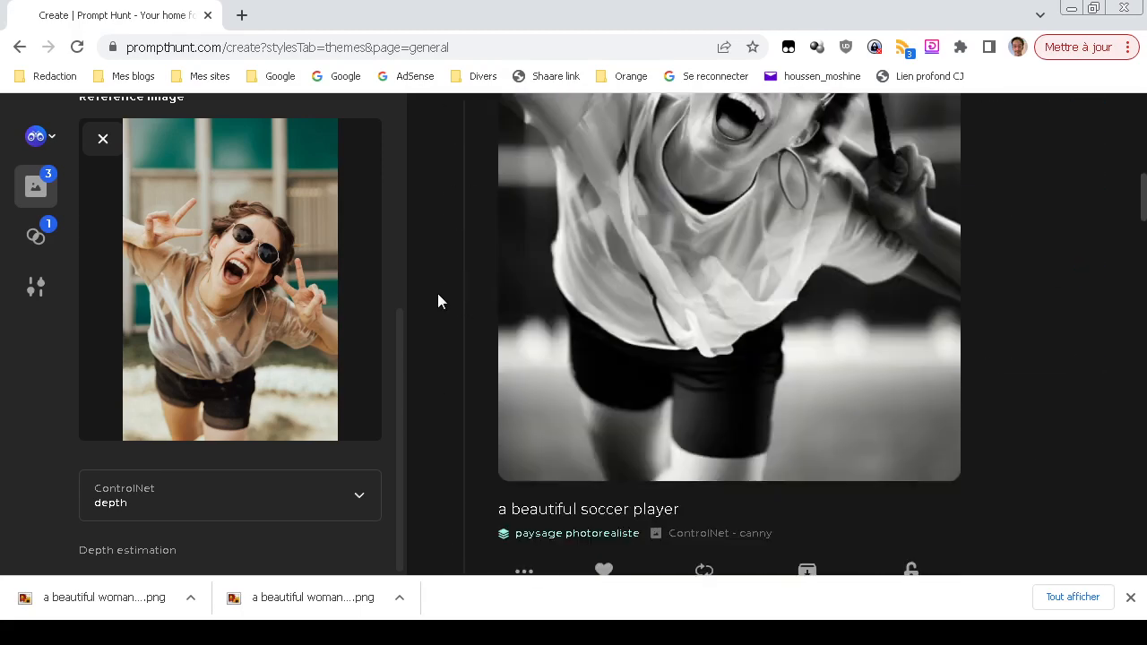
pyautogui.scroll(-2, 437, 301)
pyautogui.scroll(3, 437, 301)
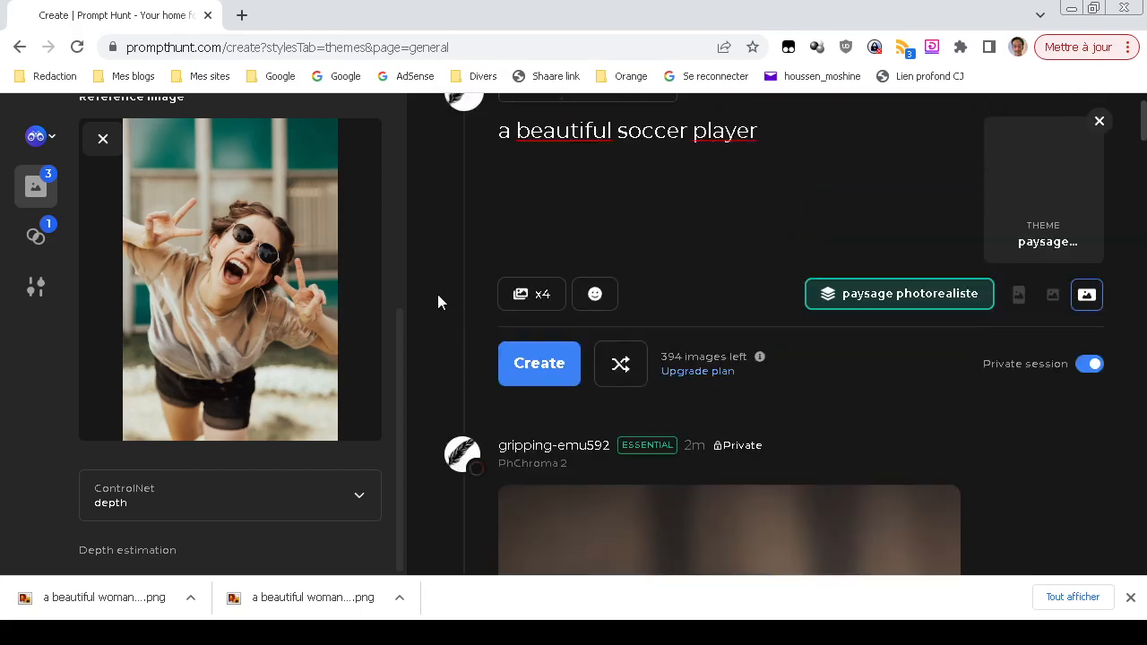
pyautogui.scroll(-5, 438, 302)
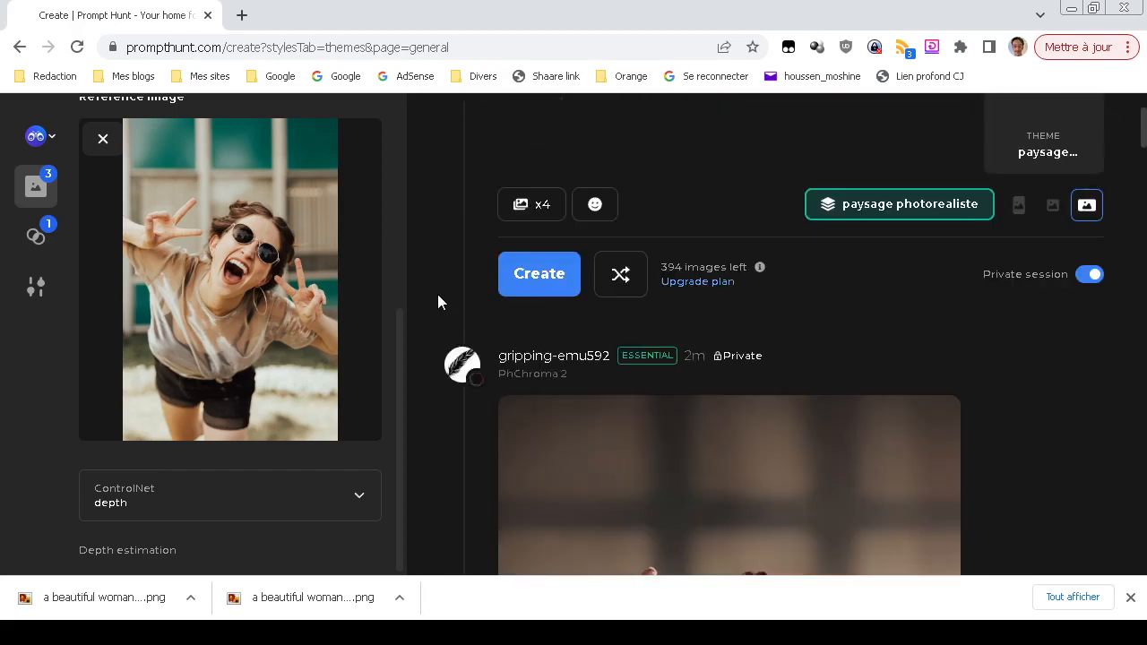
pyautogui.scroll(-2, 437, 302)
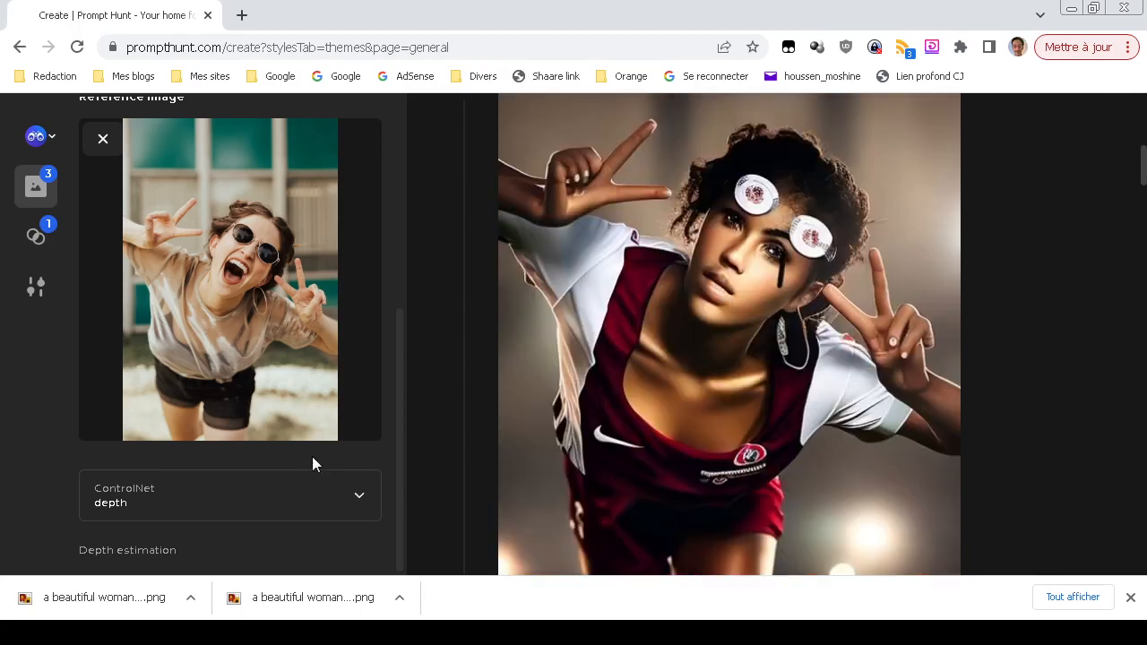
# - Set ControlNet to openpose and generate another image from the soccer player prompt
pyautogui.click(296, 489)
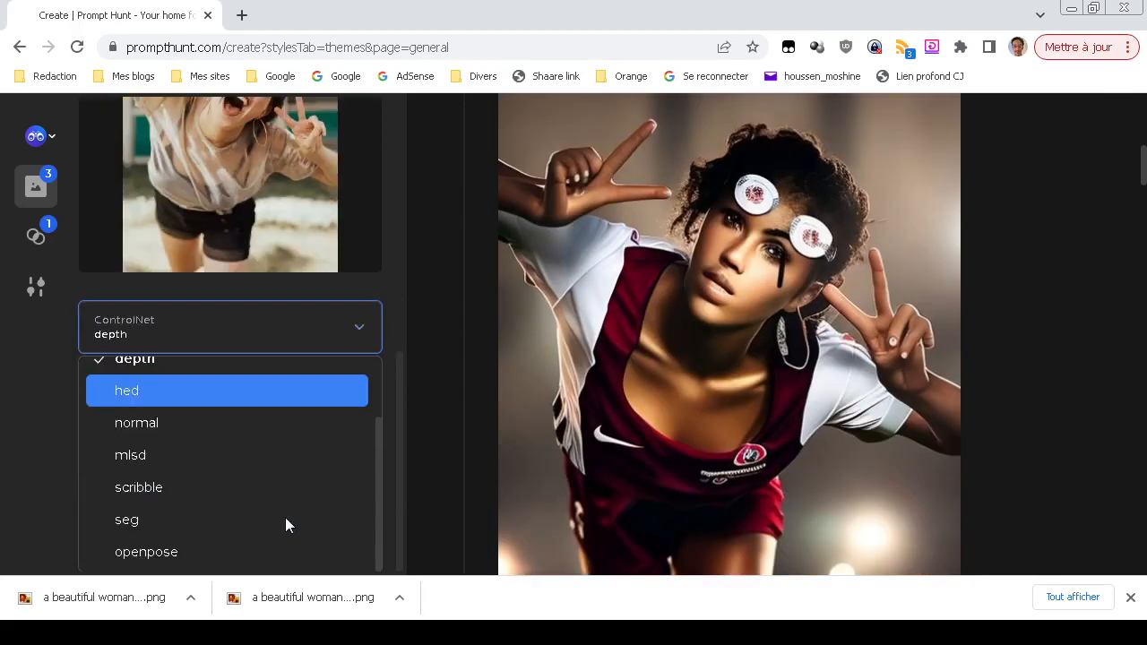
pyautogui.click(275, 548)
pyautogui.scroll(3, 481, 343)
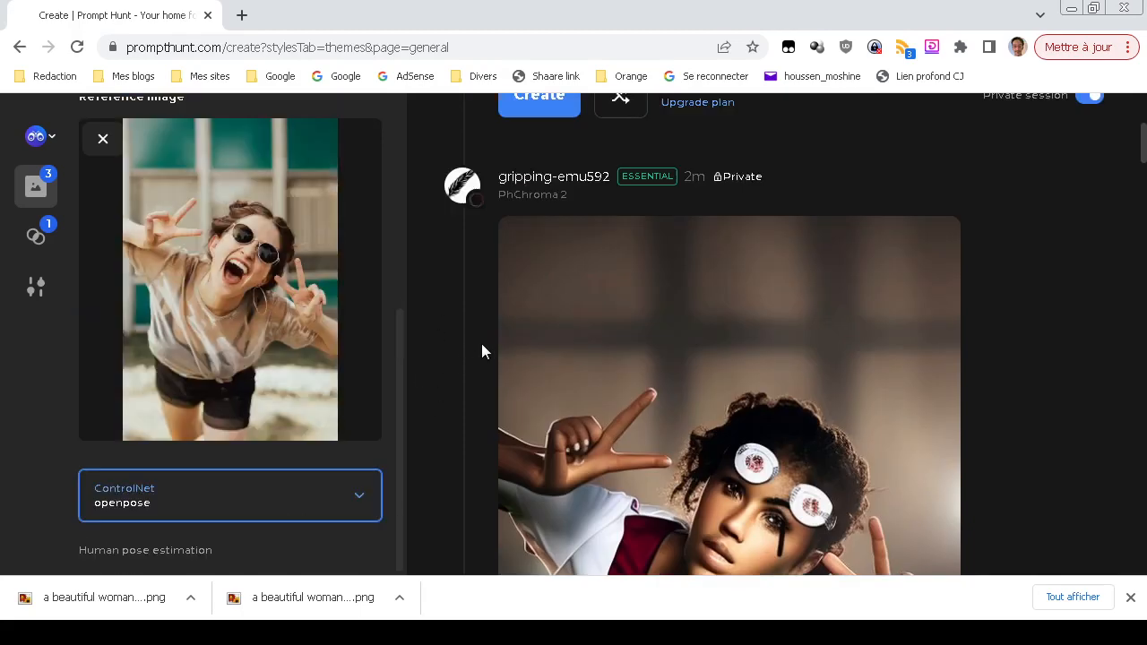
pyautogui.scroll(4, 481, 343)
pyautogui.click(538, 454)
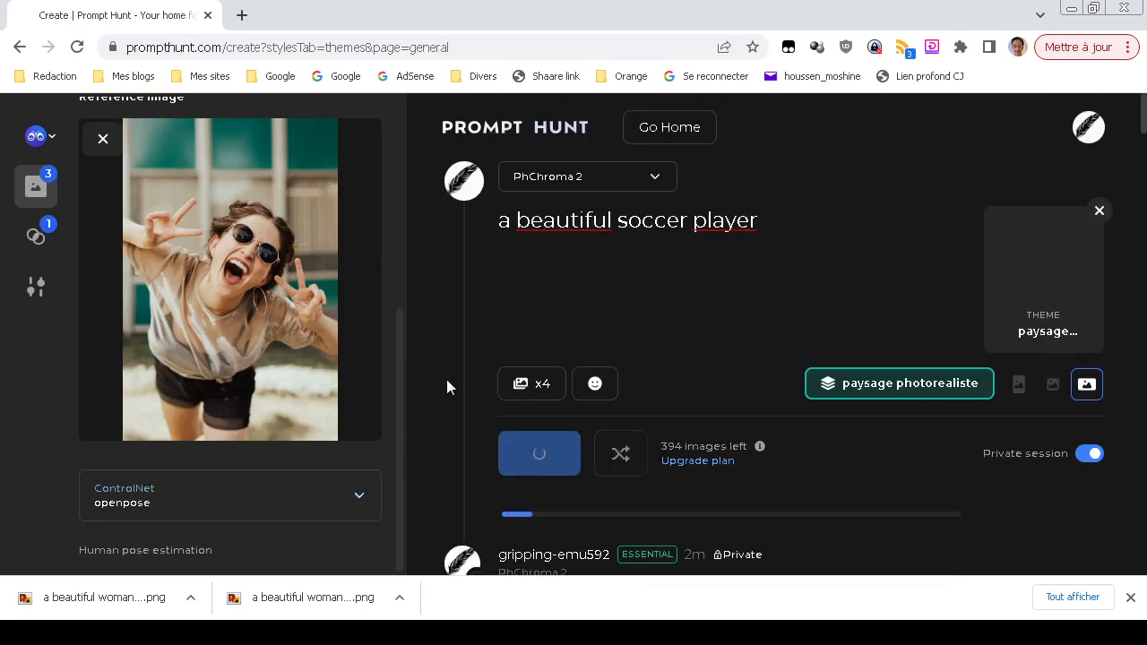
# - Examine the openpose soccer player image and compare its pose with the reference photo
pyautogui.scroll(-3, 447, 381)
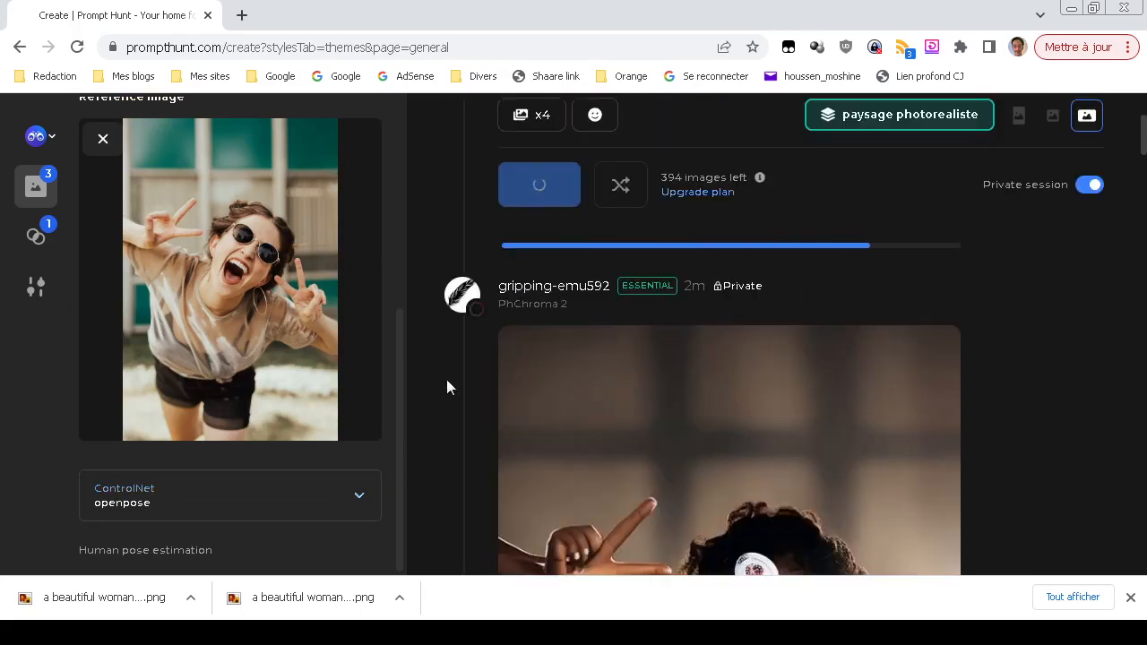
pyautogui.scroll(-4, 447, 387)
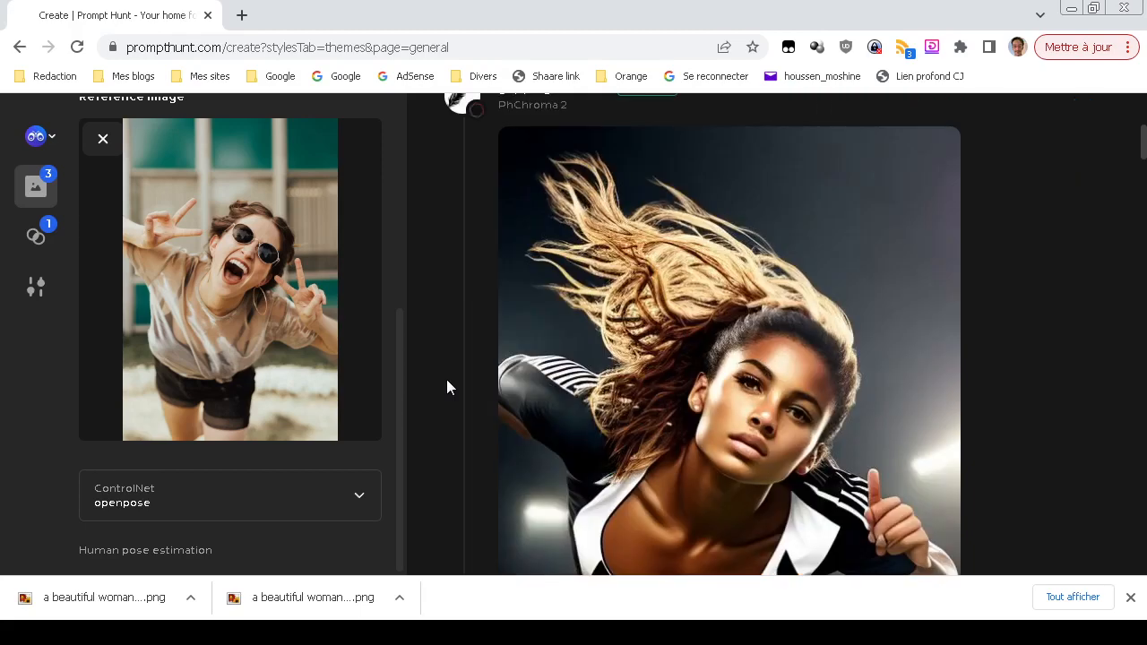
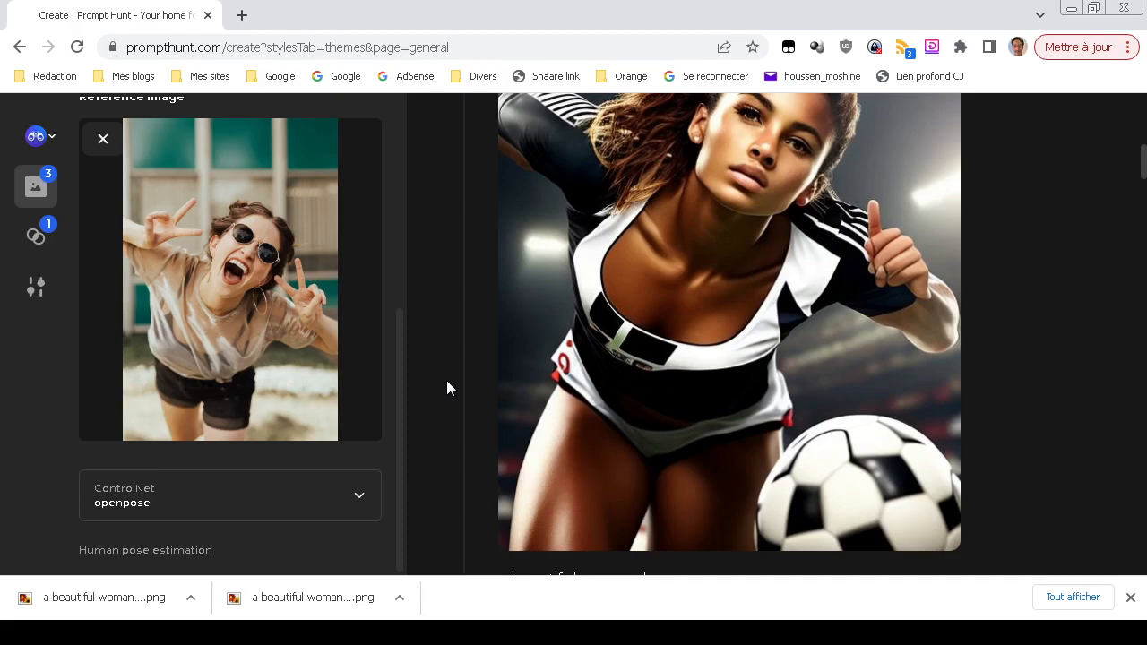
pyautogui.scroll(3, 457, 385)
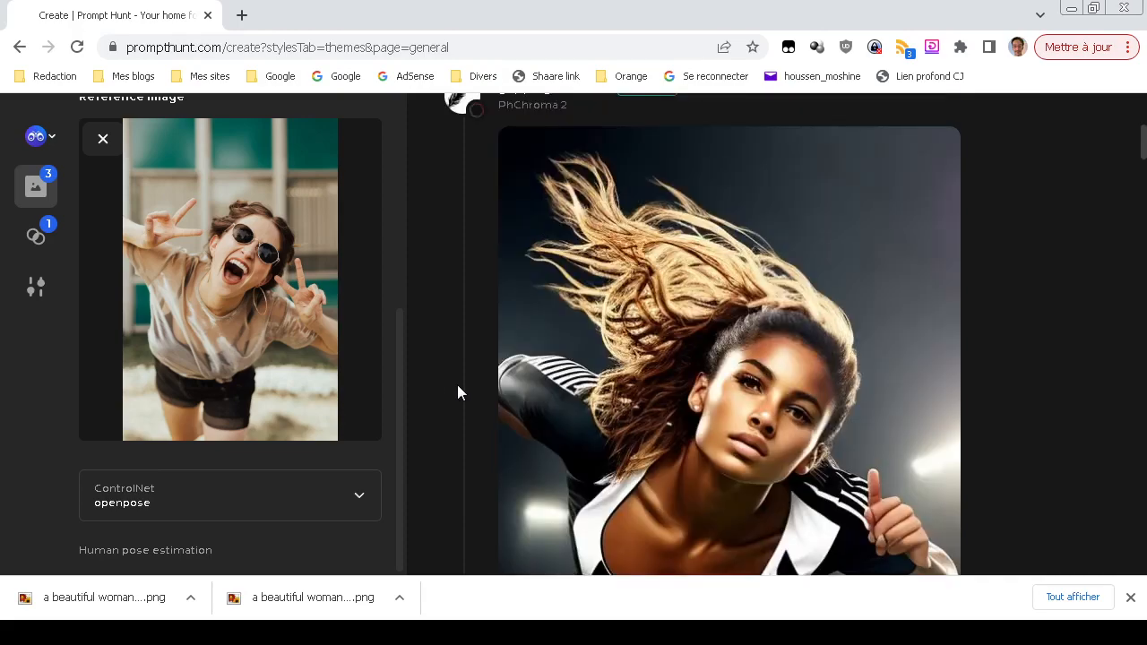
pyautogui.scroll(-3, 458, 386)
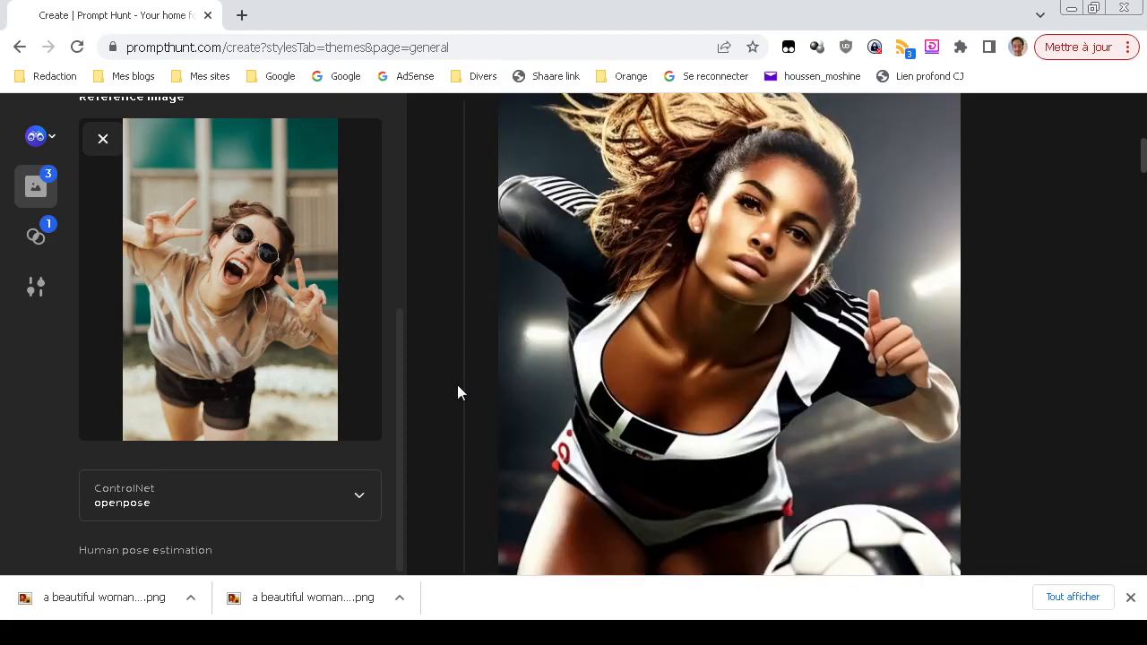
pyautogui.scroll(-1, 457, 393)
pyautogui.scroll(3, 457, 392)
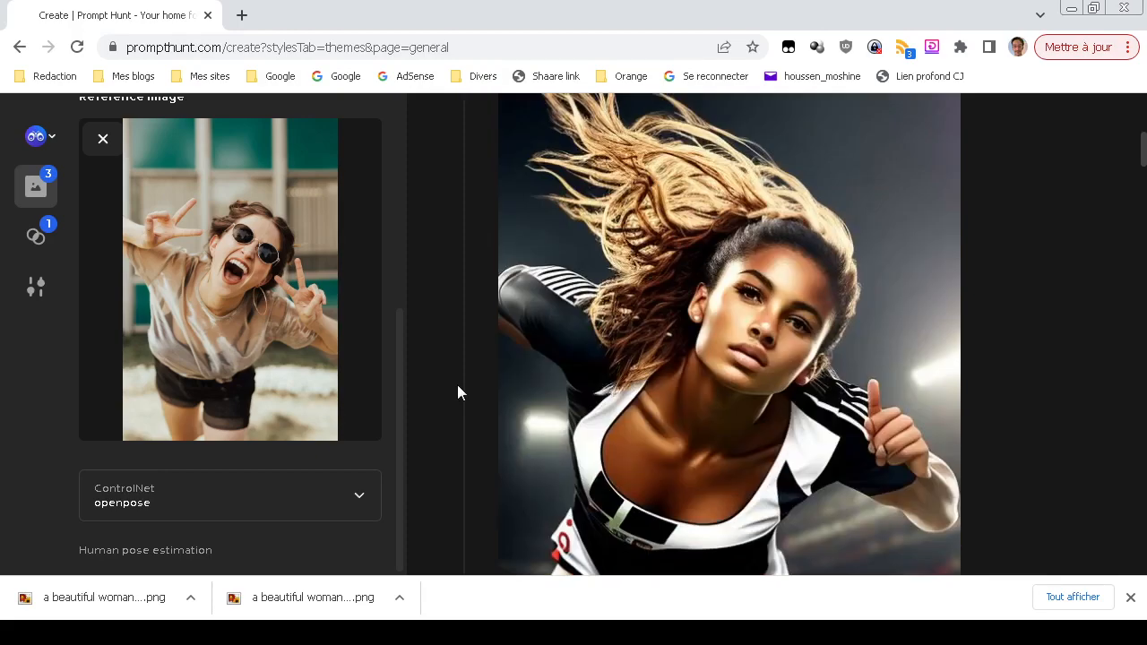
pyautogui.scroll(2, 457, 392)
pyautogui.scroll(-3, 457, 391)
pyautogui.scroll(3, 457, 392)
pyautogui.scroll(3, 457, 392)
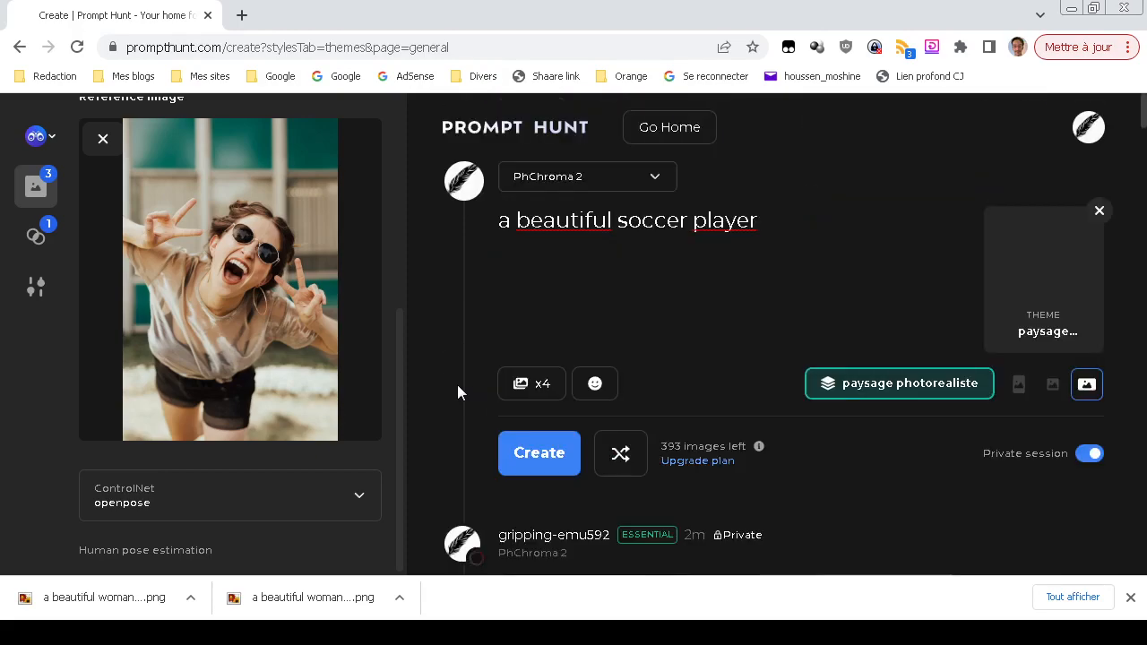
# - Disable ControlNet and remove the reference photo from the general settings
pyautogui.click(319, 496)
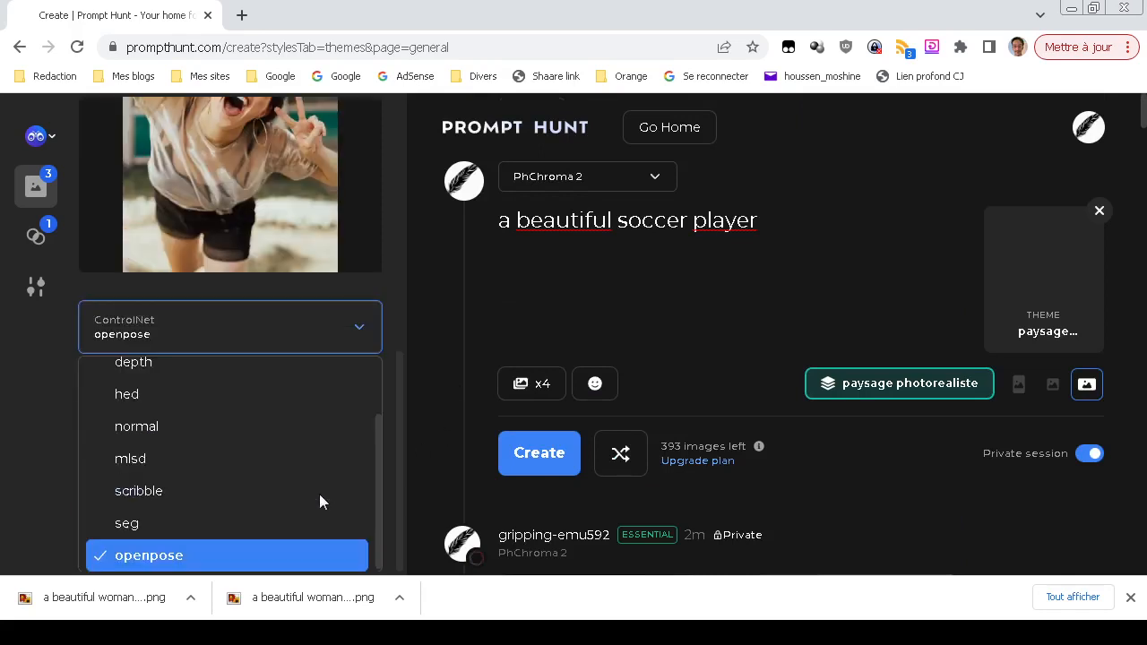
pyautogui.scroll(1, 319, 494)
pyautogui.click(257, 384)
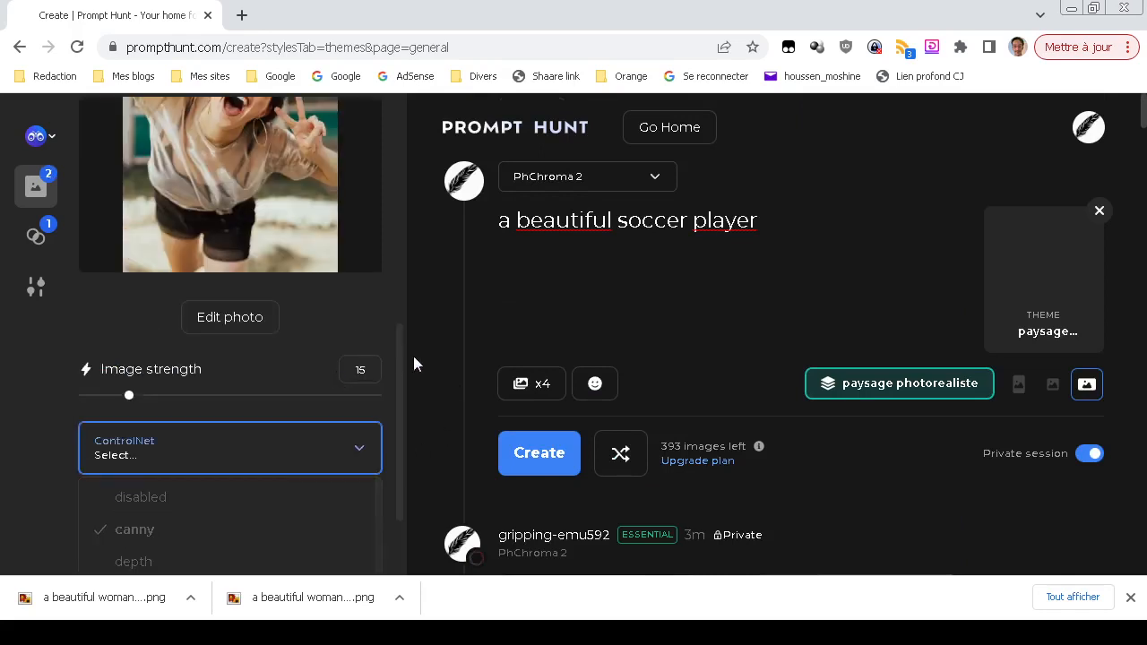
pyautogui.scroll(3, 346, 368)
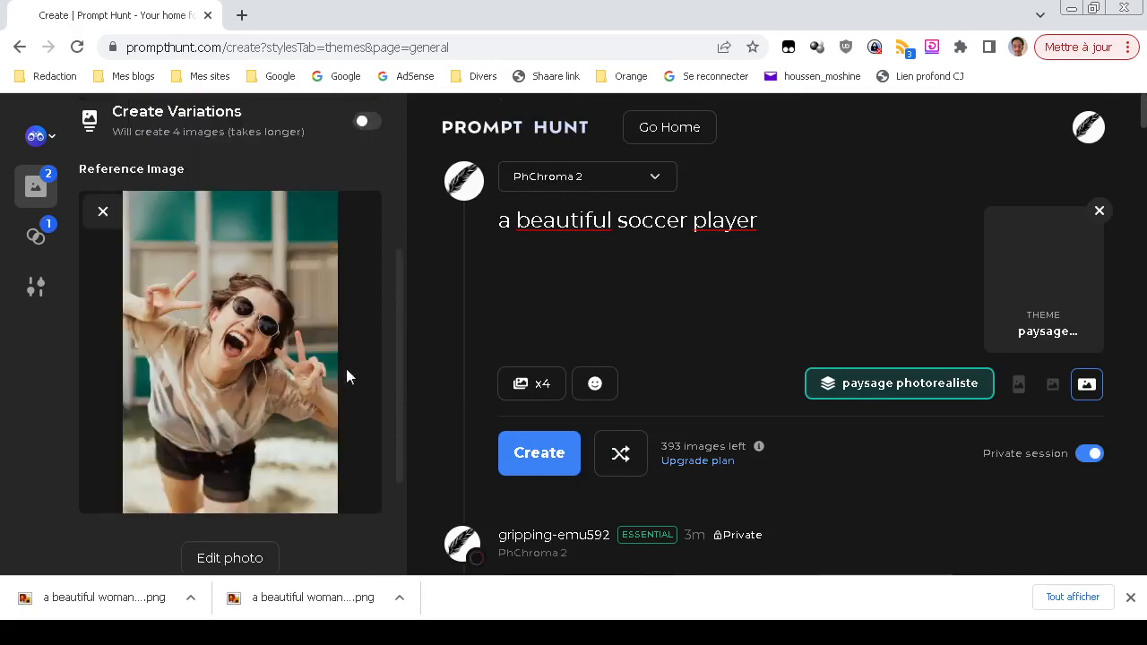
pyautogui.click(103, 302)
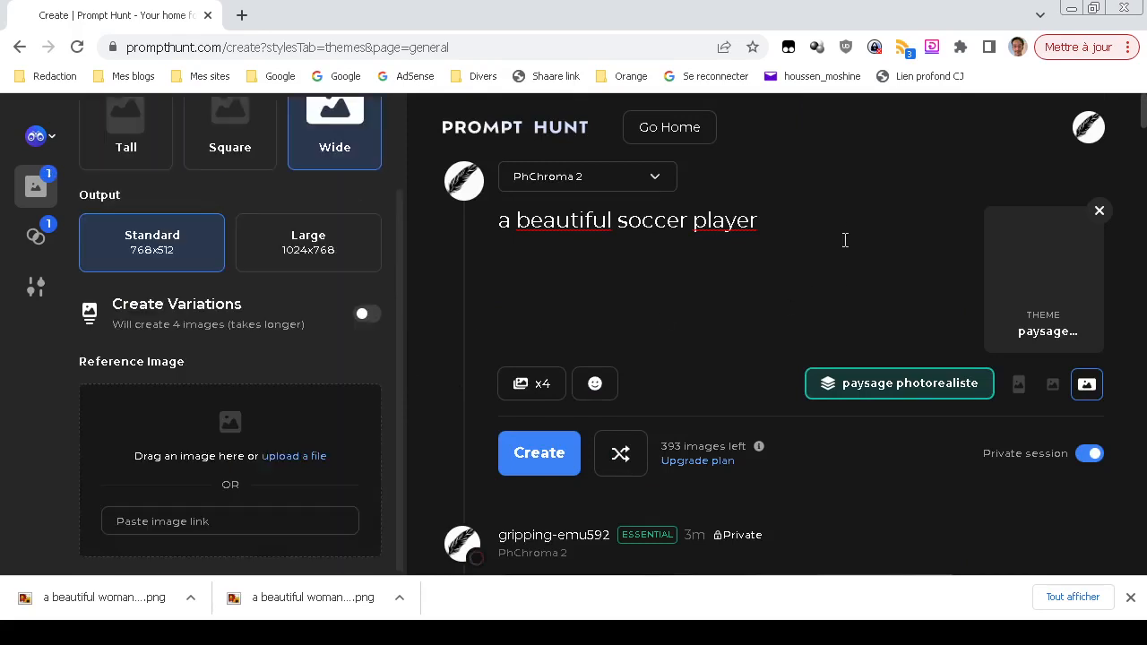
# - Clear the soccer player prompt
pyautogui.moveTo(845, 241); pyautogui.dragTo(814, 202)
pyautogui.press('BackSpace')
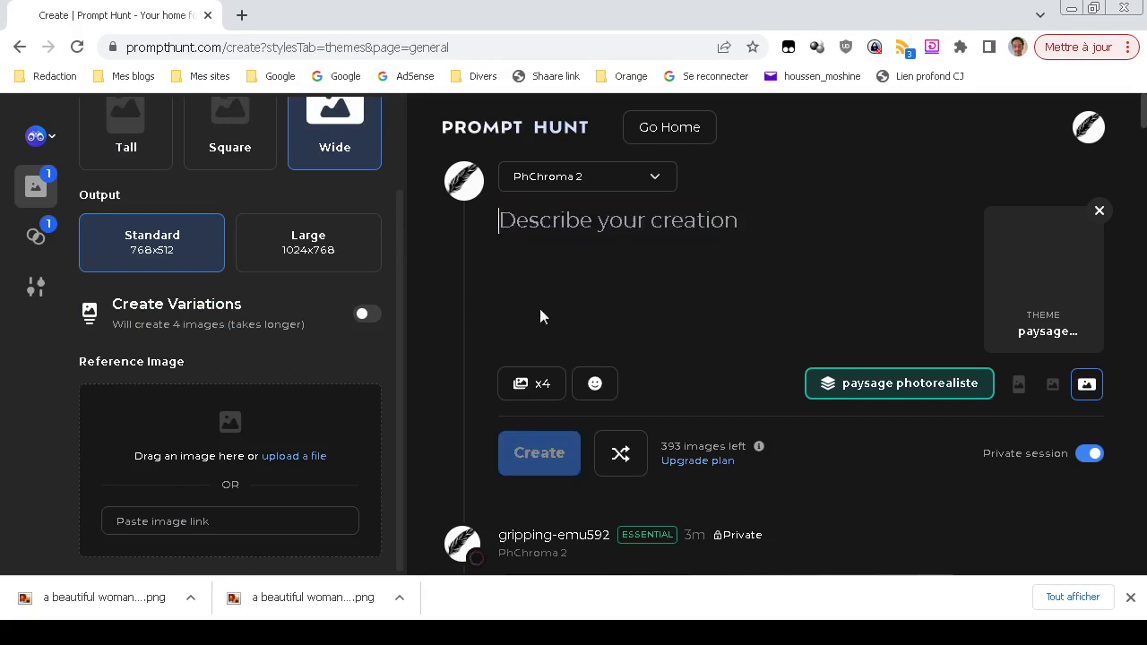
# - Try inserting the grinning and melting face emojis in the prompt, and clear the prompt
pyautogui.click(594, 384)
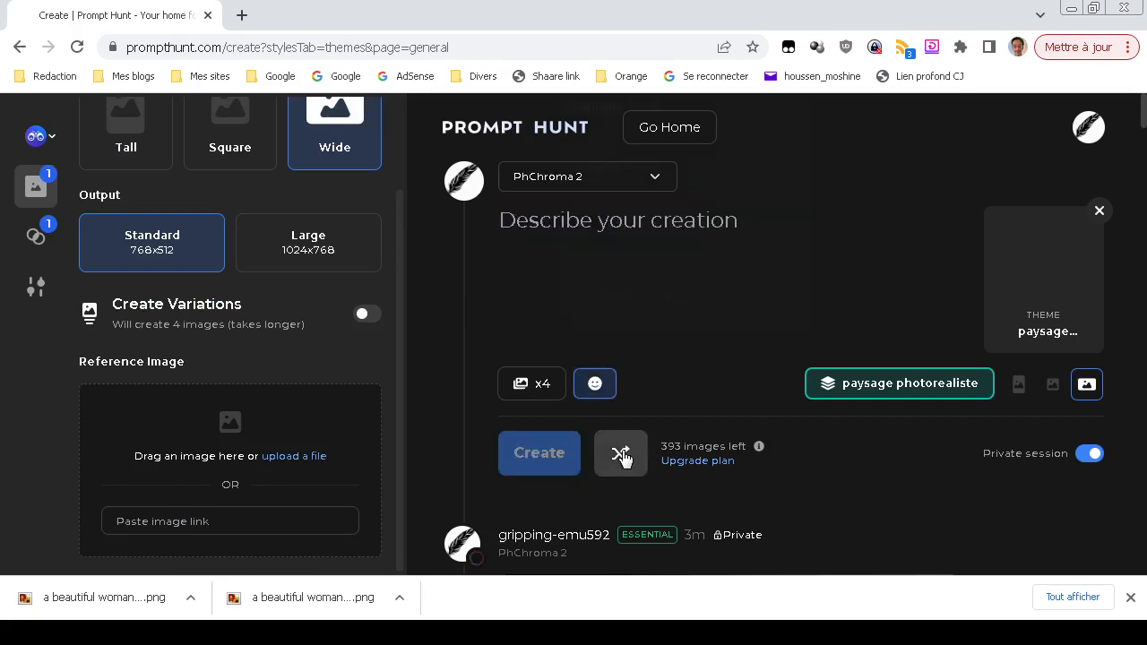
pyautogui.click(609, 376)
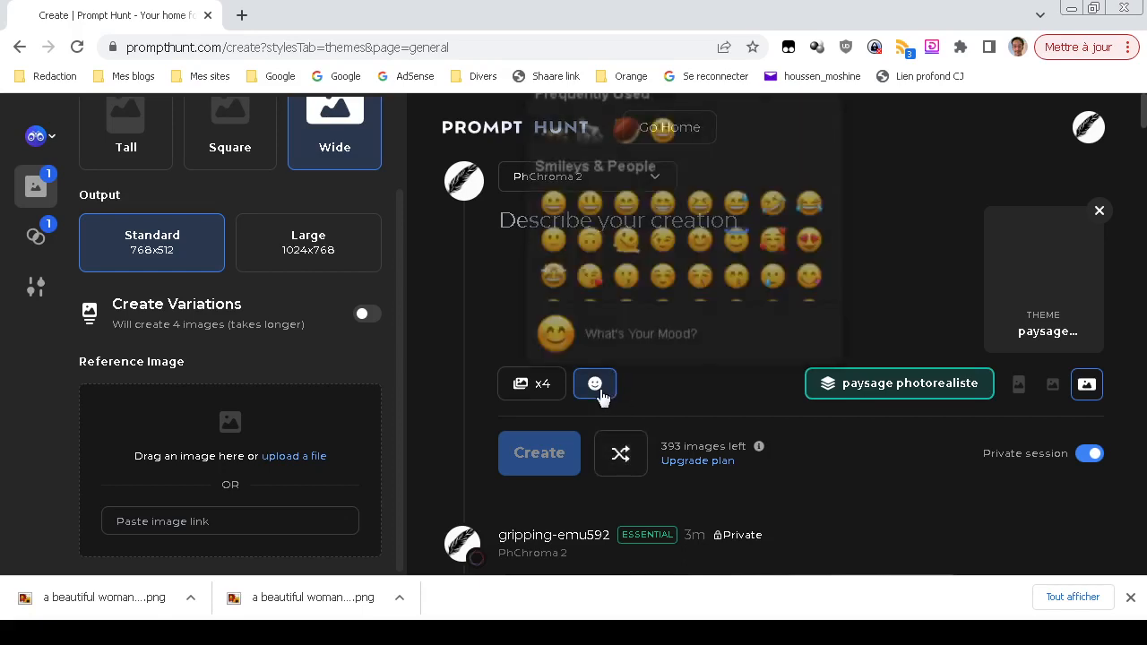
pyautogui.click(556, 204)
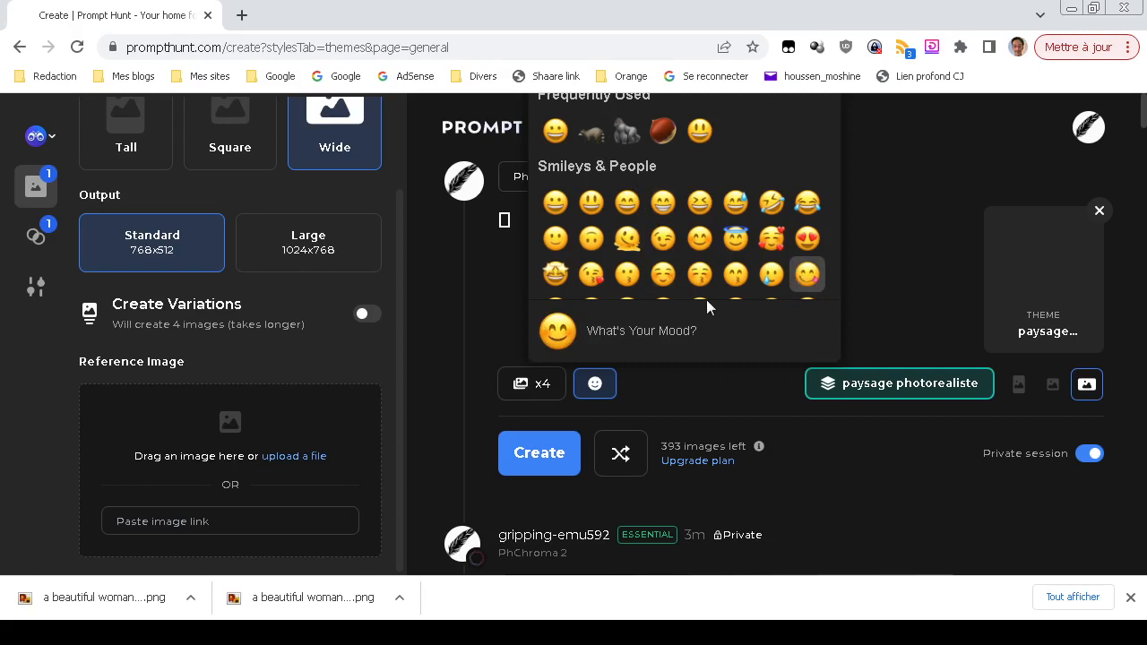
pyautogui.hotkey('ctrl', '-')
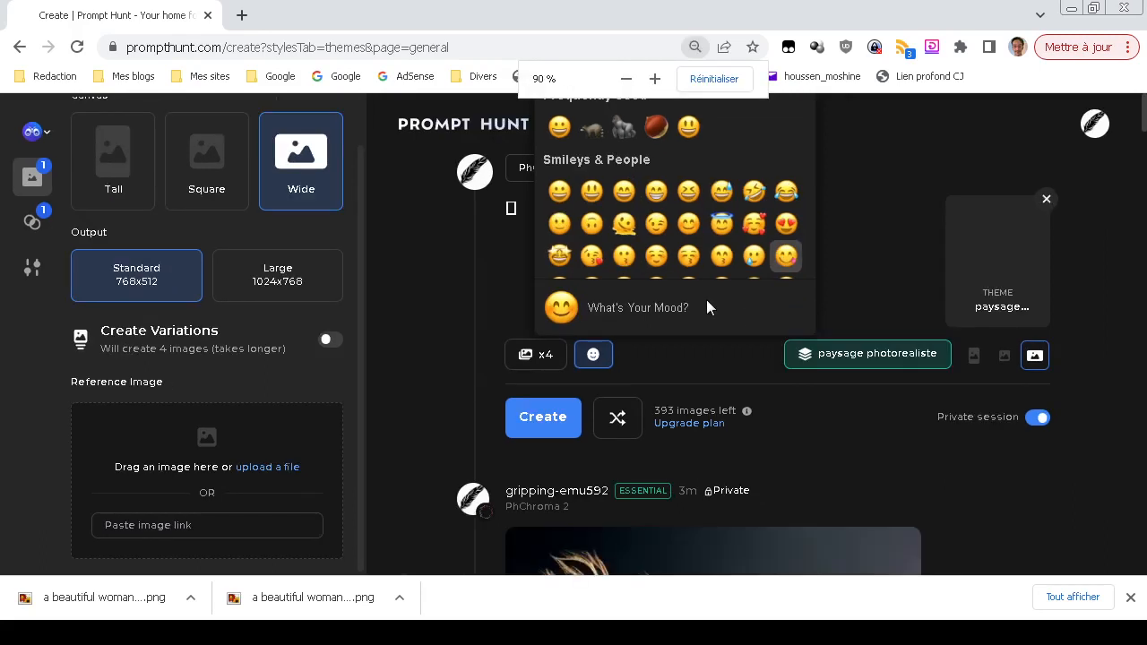
pyautogui.scroll(-1, 597, 125)
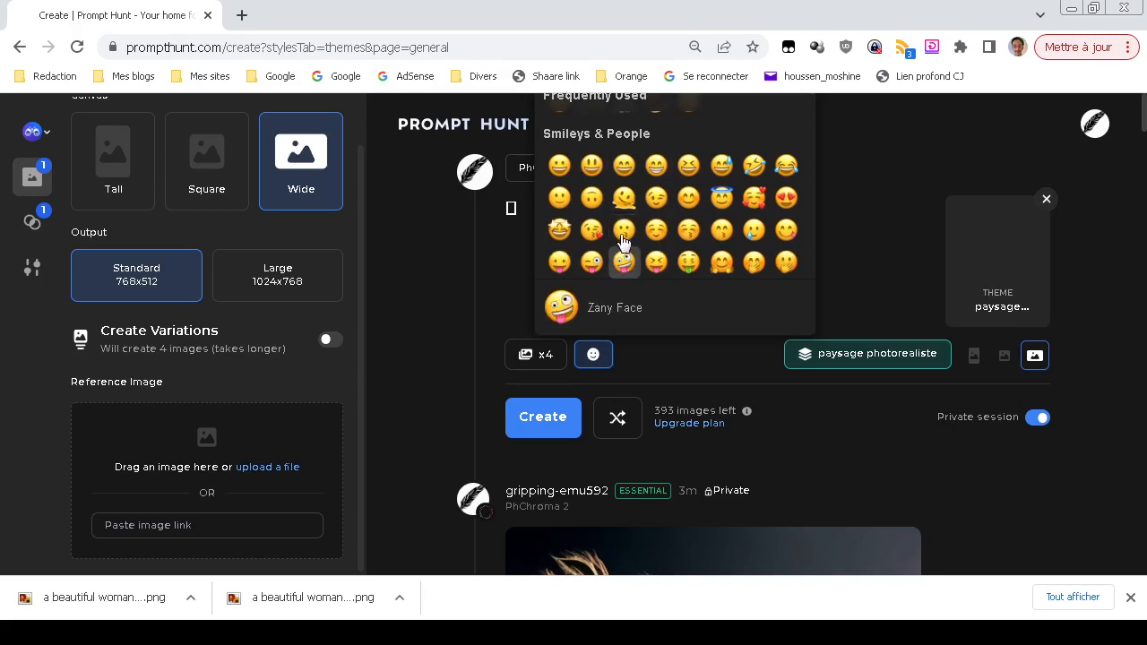
pyautogui.click(624, 197)
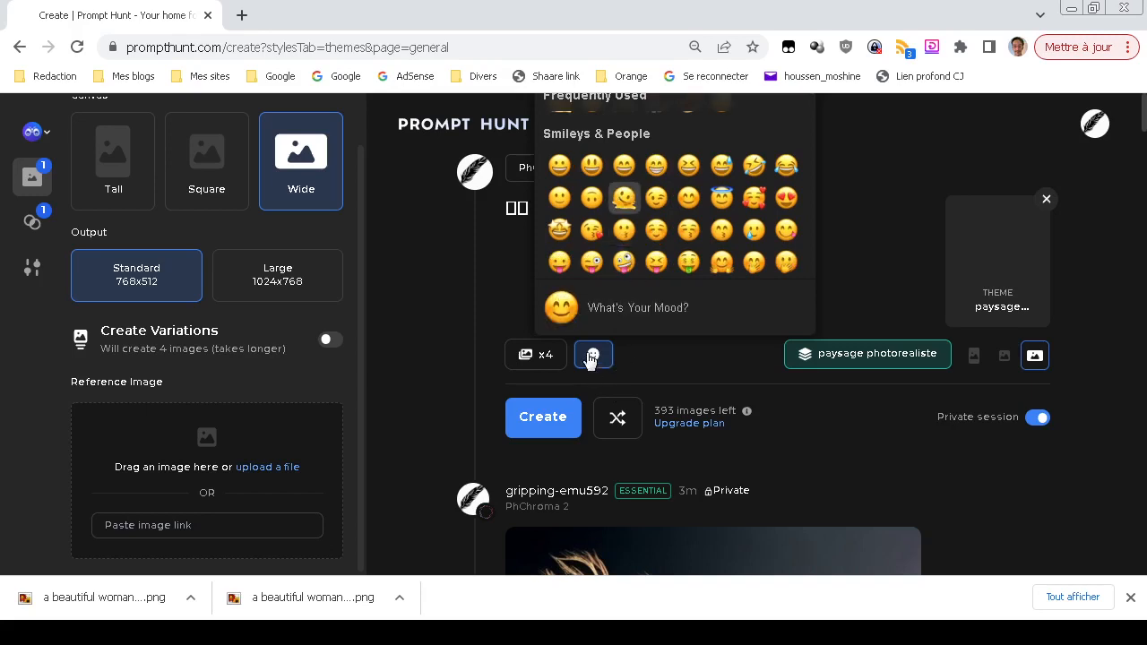
pyautogui.click(593, 354)
pyautogui.doubleClick(563, 222)
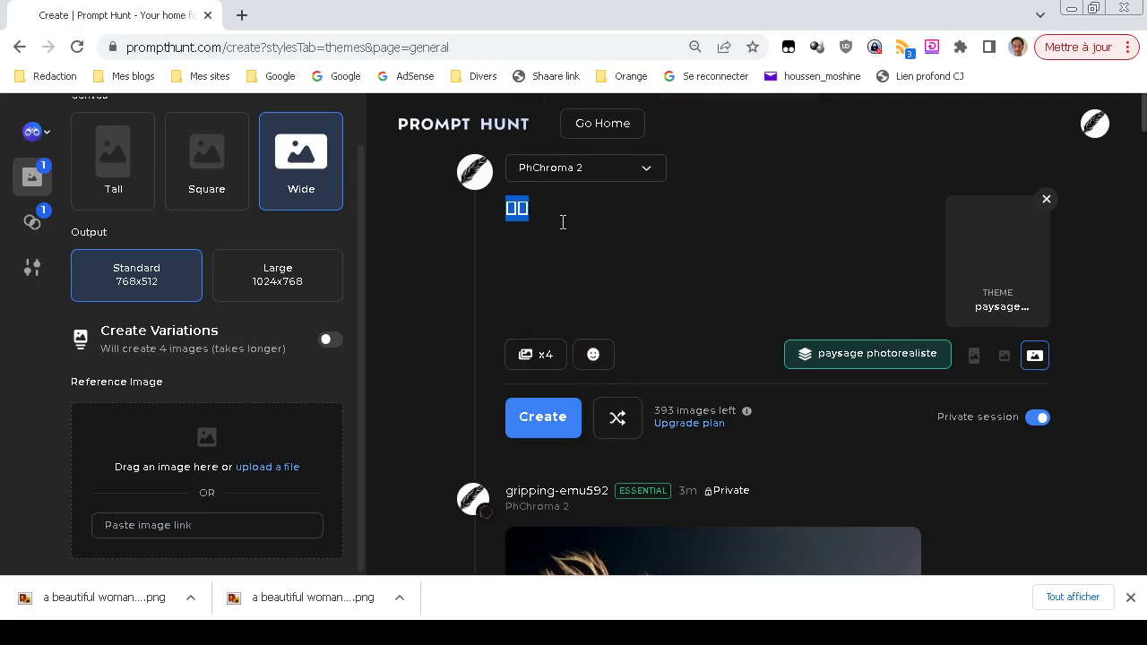
pyautogui.press('BackSpace')
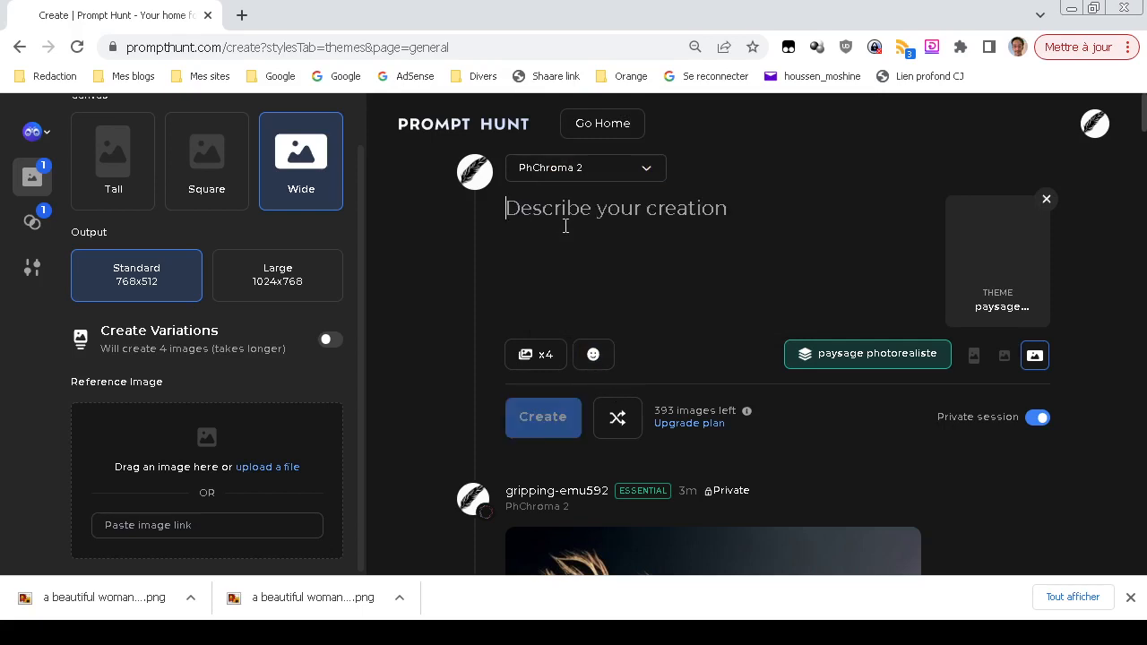
# - Close the browser's downloads bar and open the emoji picker with its category row in view
pyautogui.click(595, 357)
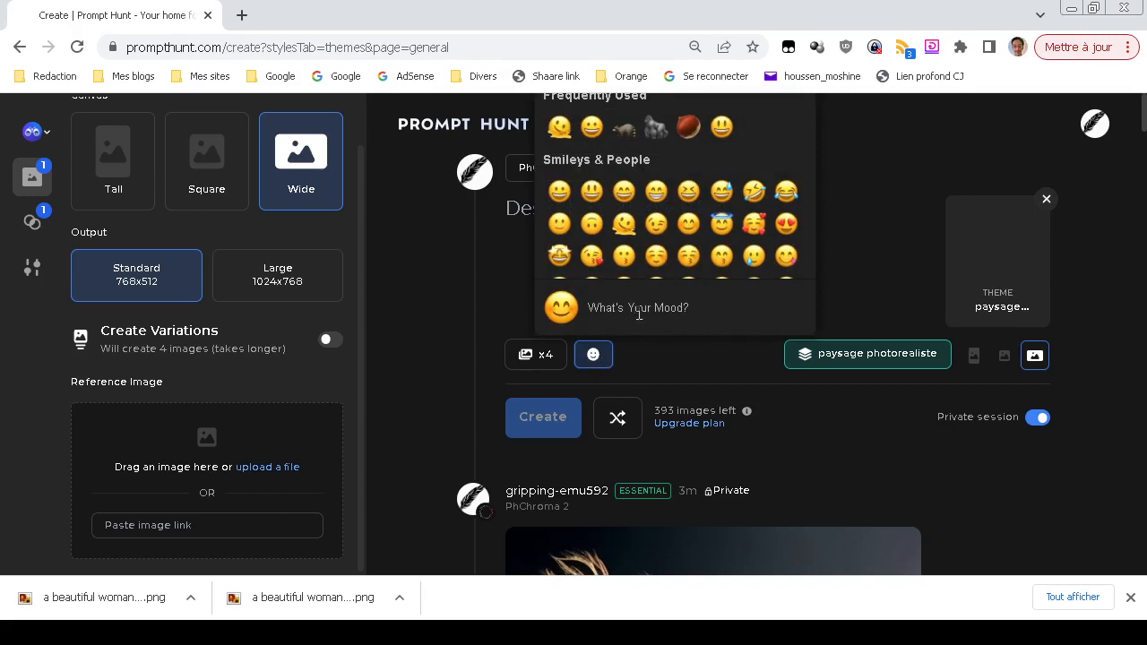
pyautogui.click(630, 319)
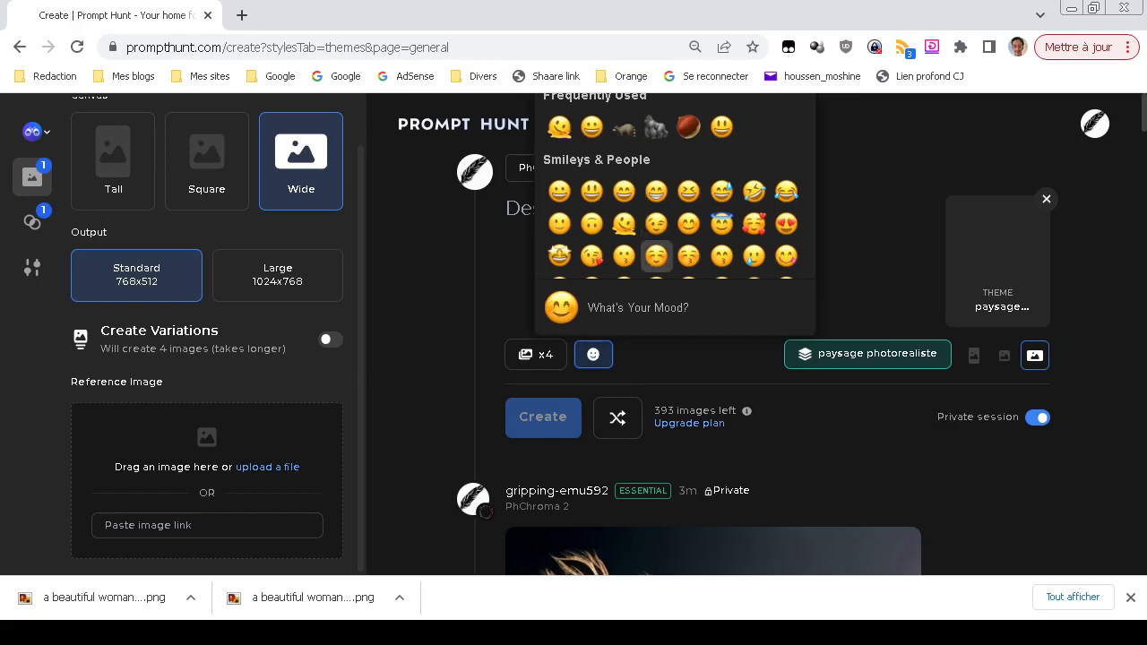
pyautogui.click(1130, 596)
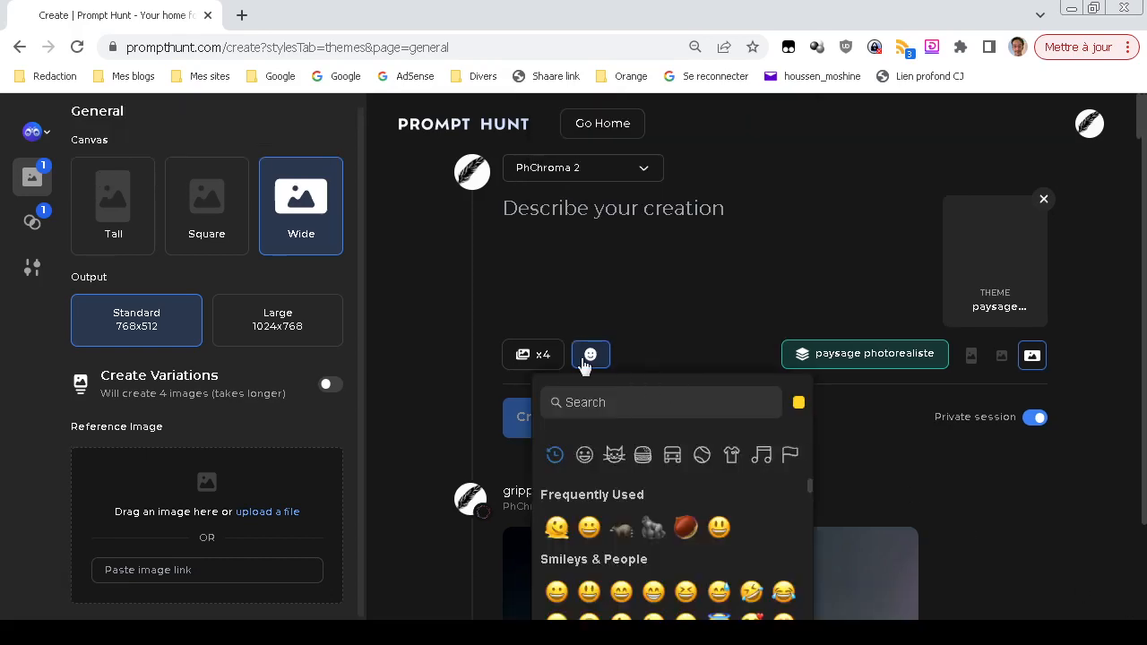
pyautogui.click(583, 360)
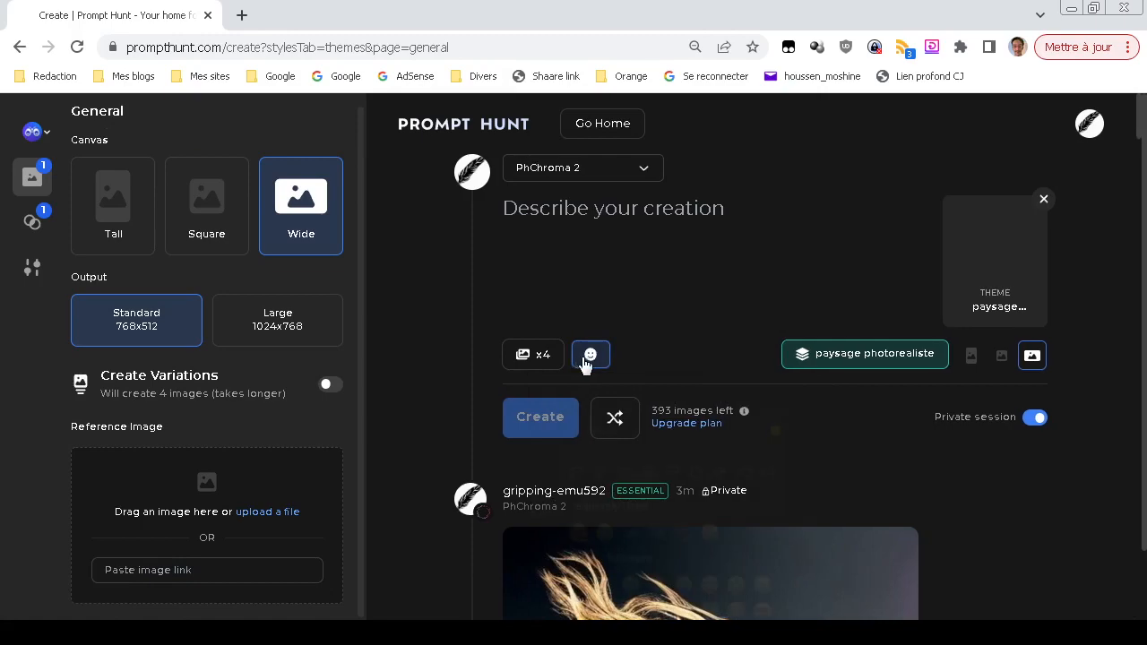
pyautogui.click(596, 361)
pyautogui.click(603, 368)
pyautogui.click(603, 368)
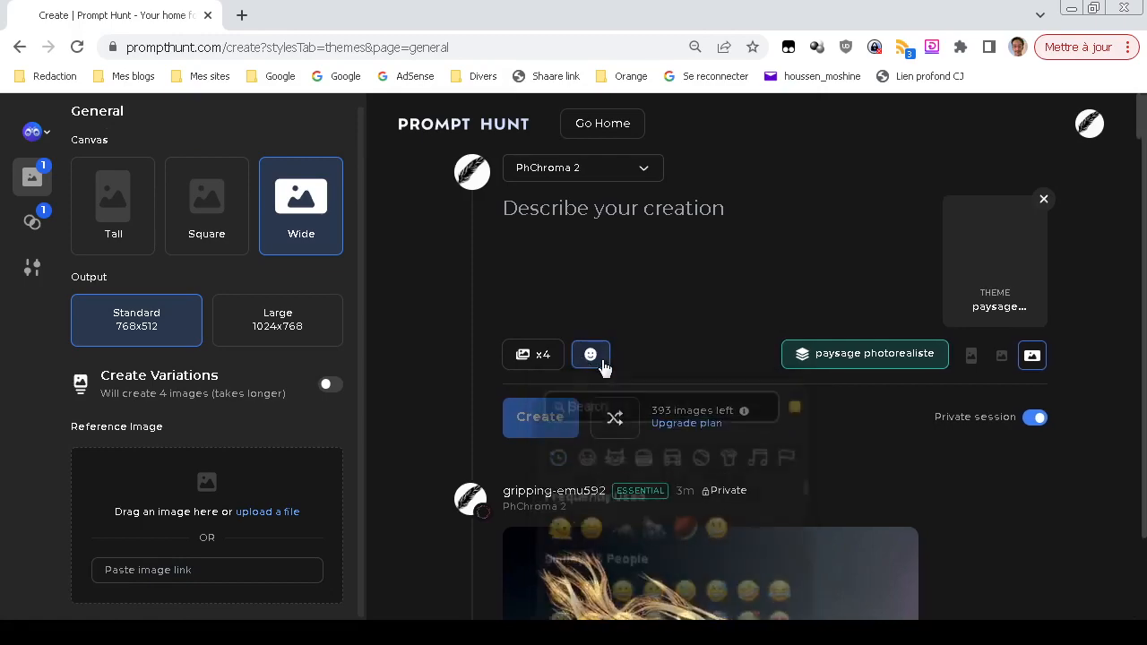
pyautogui.scroll(-2, 607, 367)
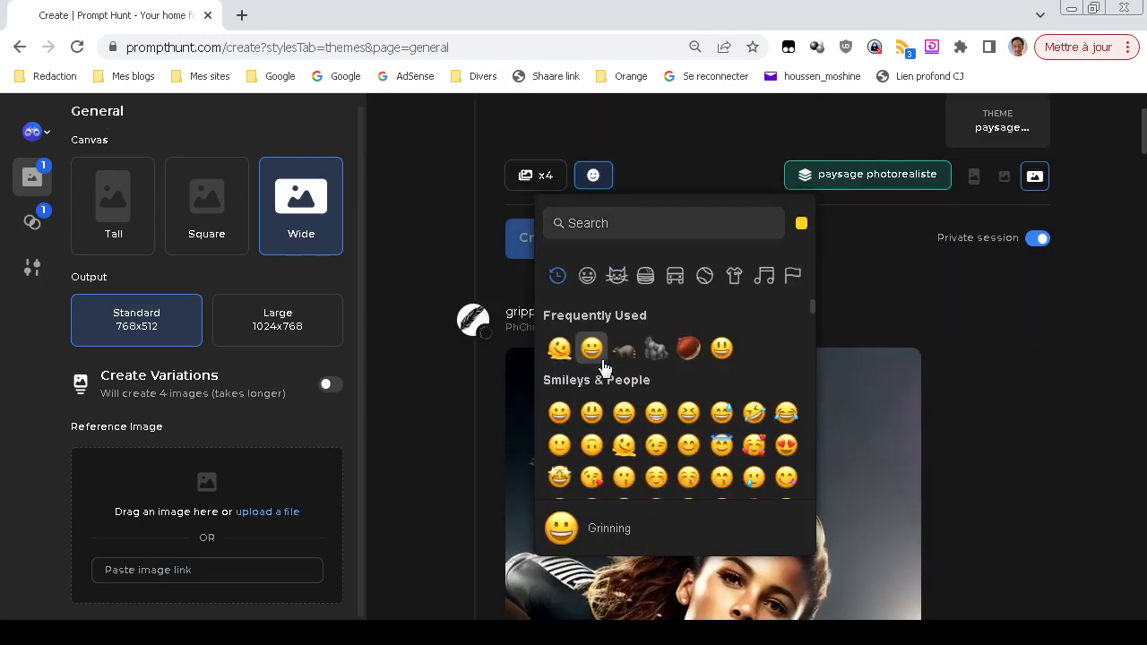
# - Fill the prompt with four emojis, one each from Smileys & People, Animals & Nature, Food & Drink and Travel & Places
pyautogui.click(587, 276)
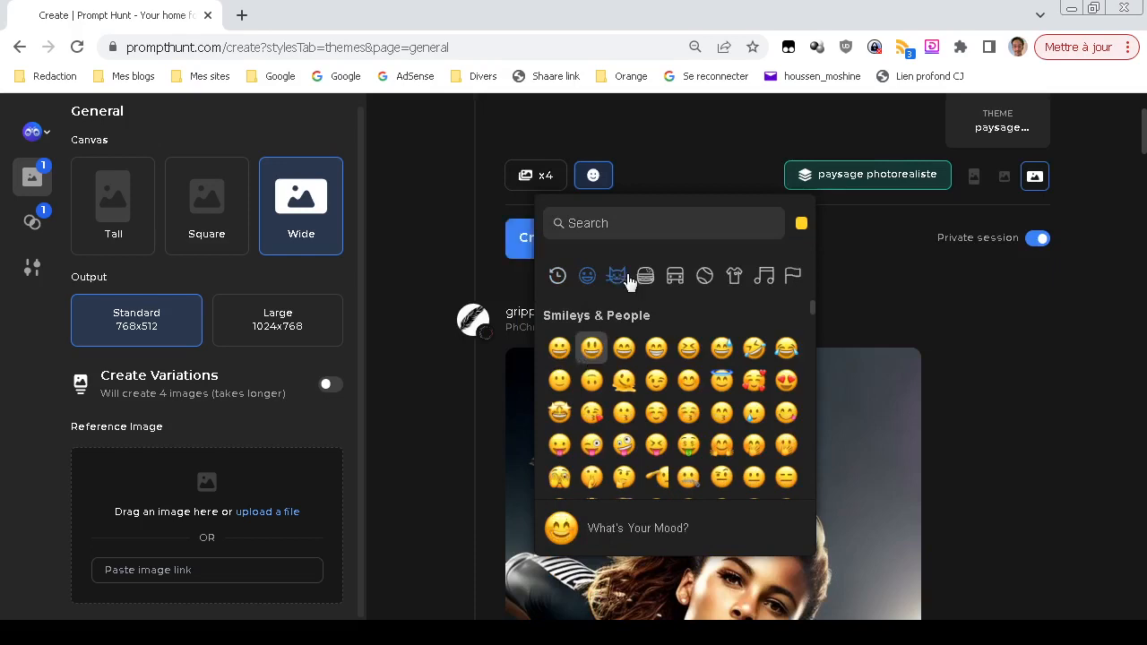
pyautogui.click(617, 276)
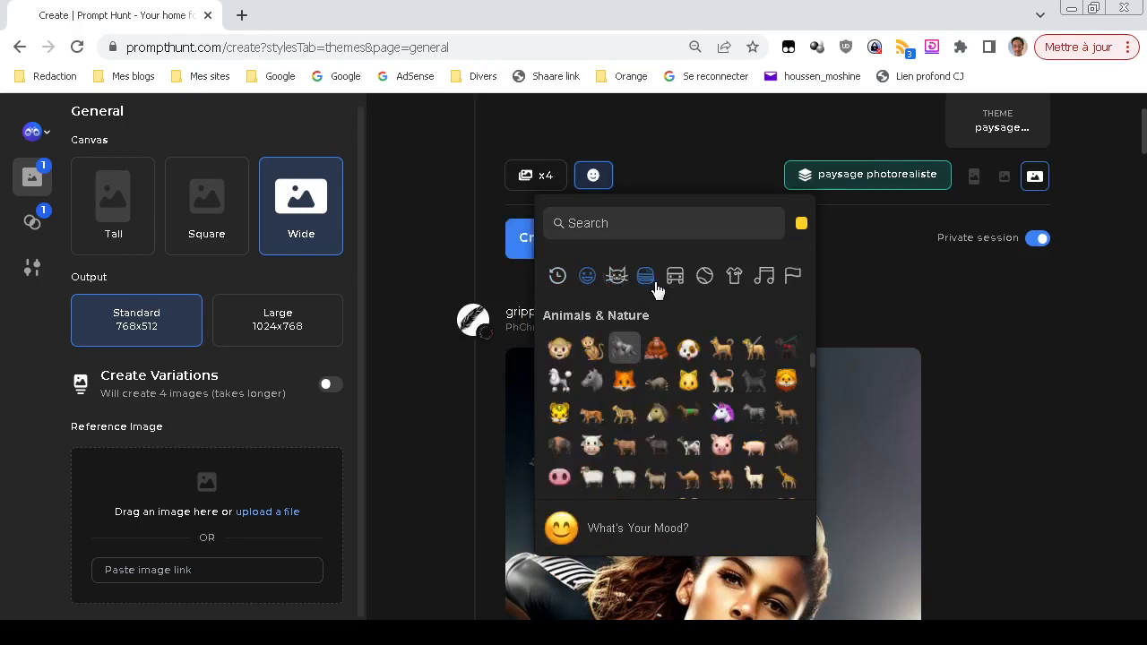
pyautogui.click(652, 283)
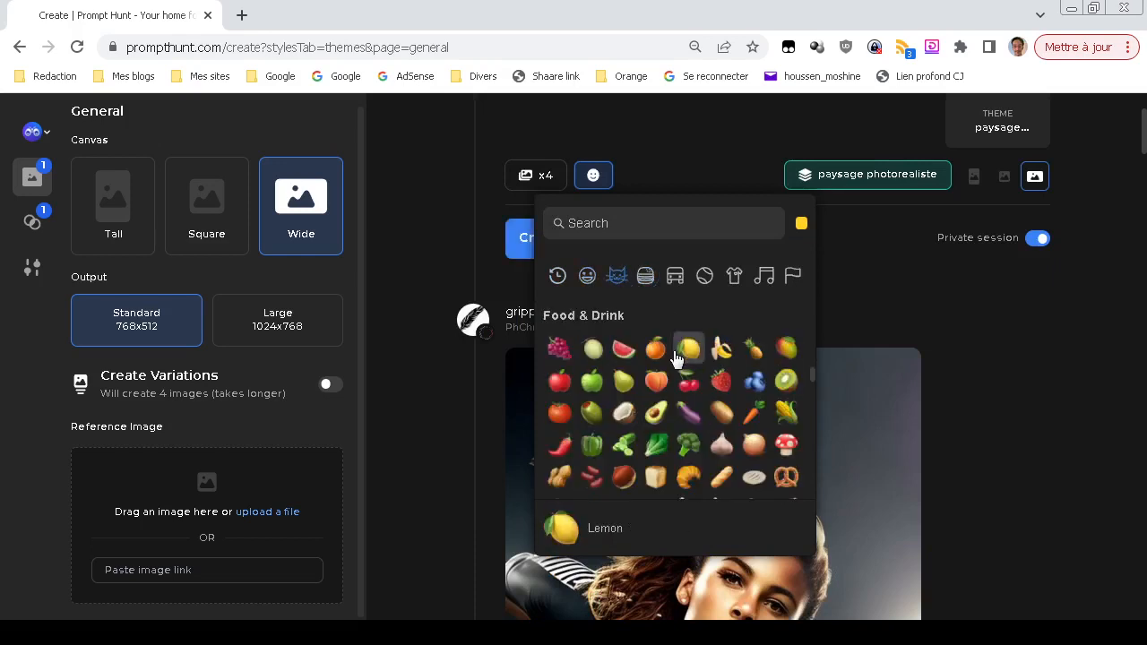
pyautogui.click(675, 276)
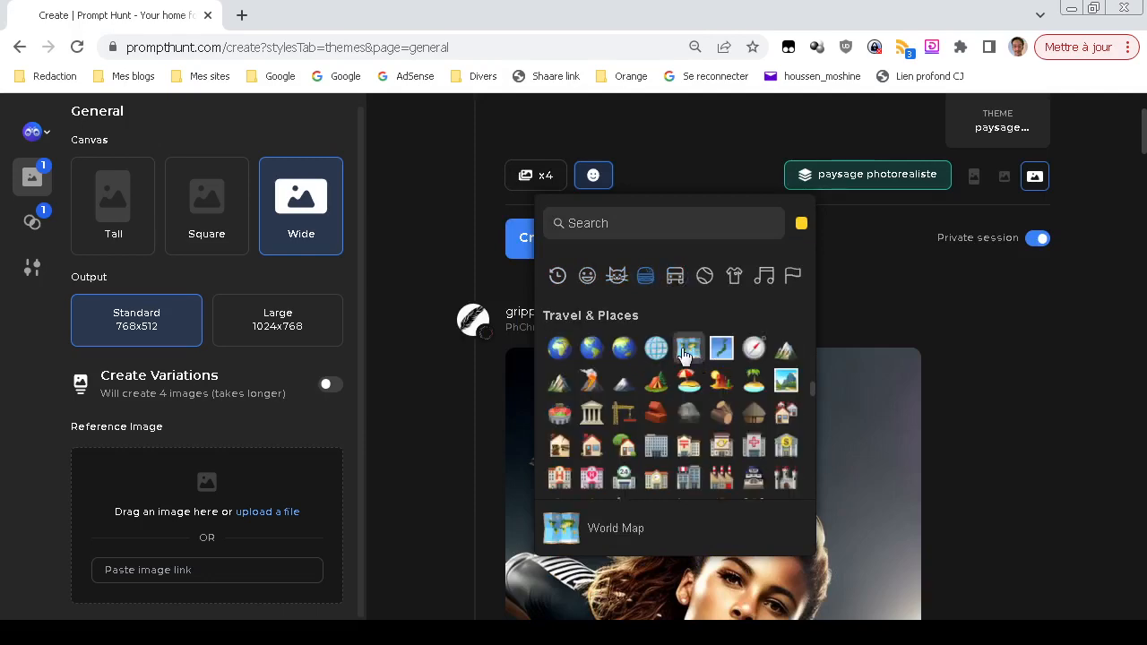
pyautogui.click(441, 376)
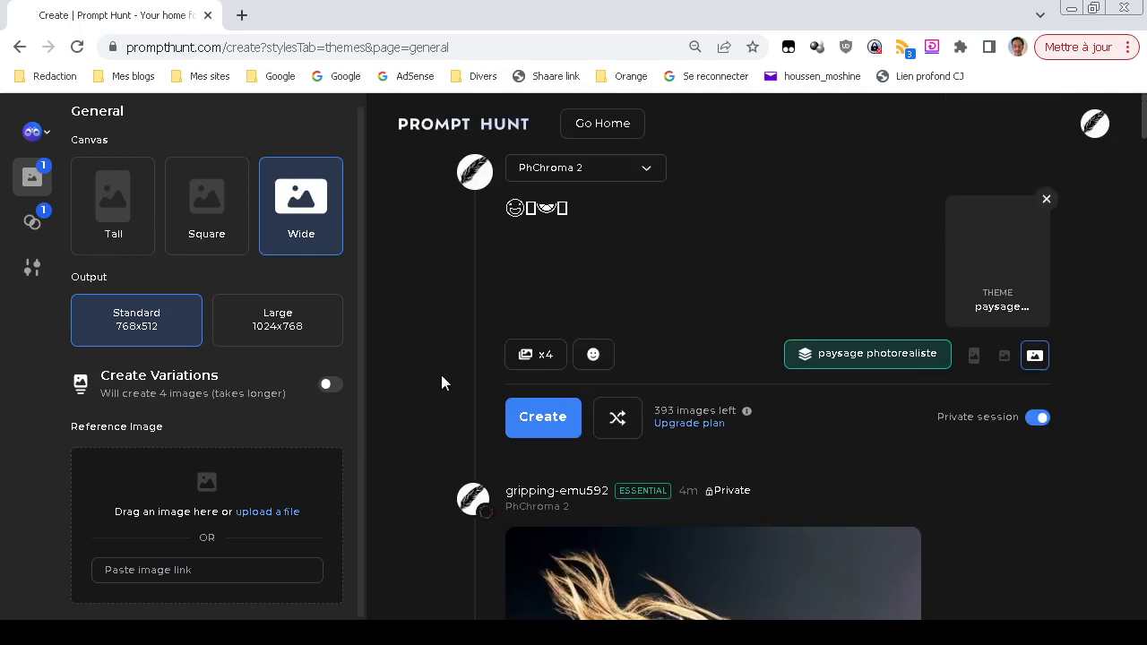
# - Generate an image from the four-emoji prompt and inspect the result in its enlarged view
pyautogui.click(522, 414)
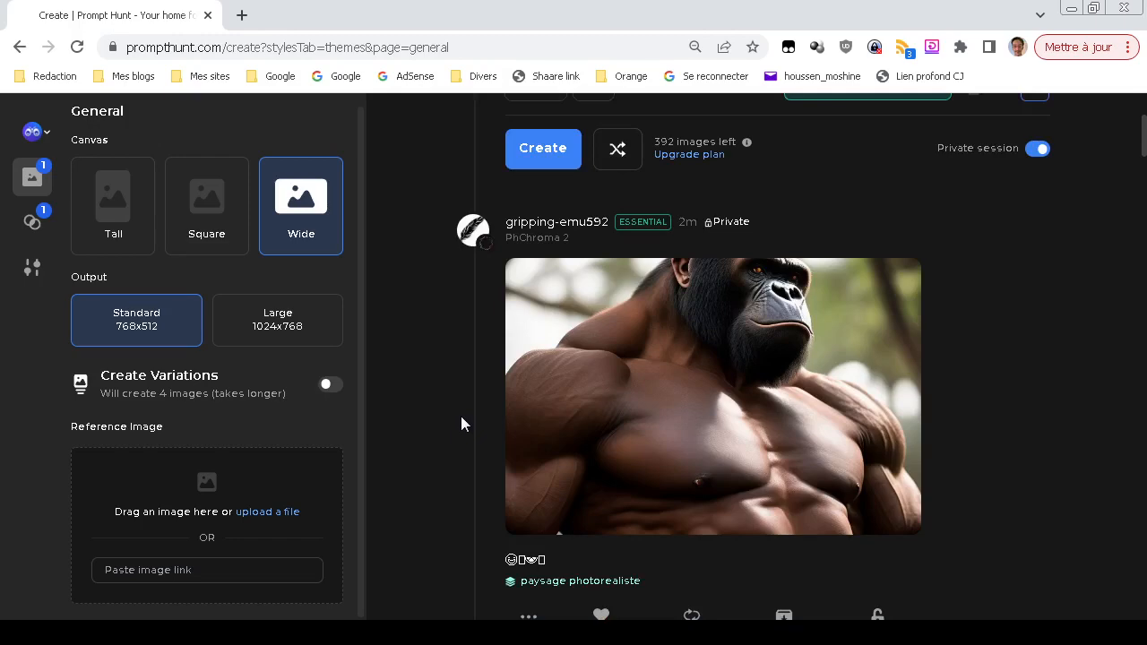
pyautogui.click(650, 406)
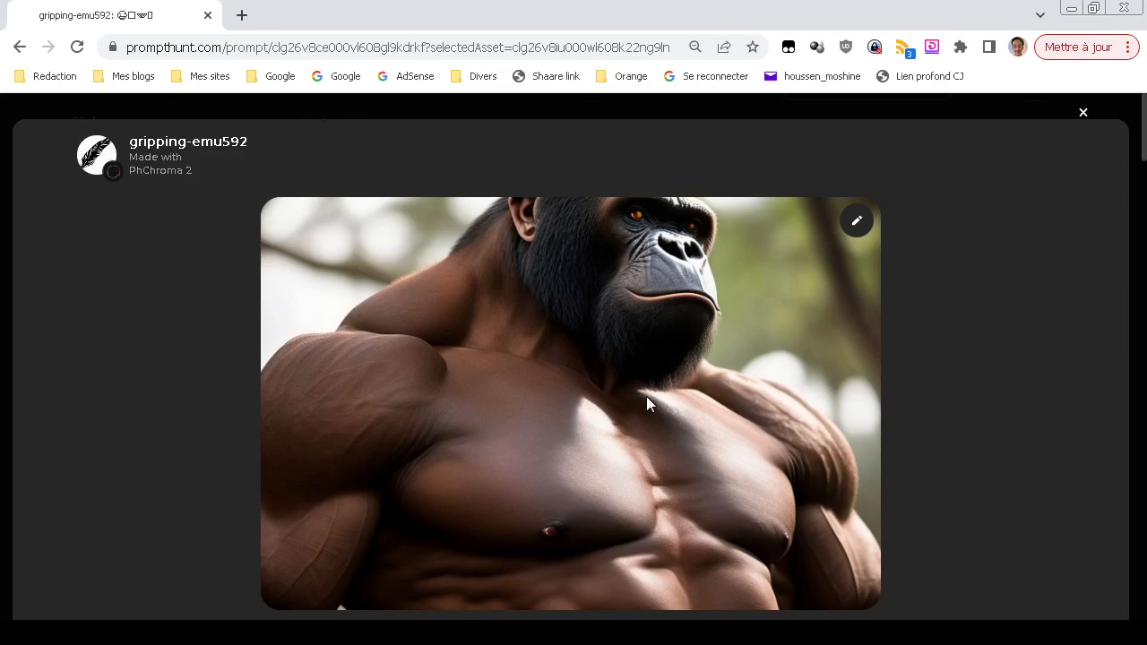
pyautogui.click(1024, 400)
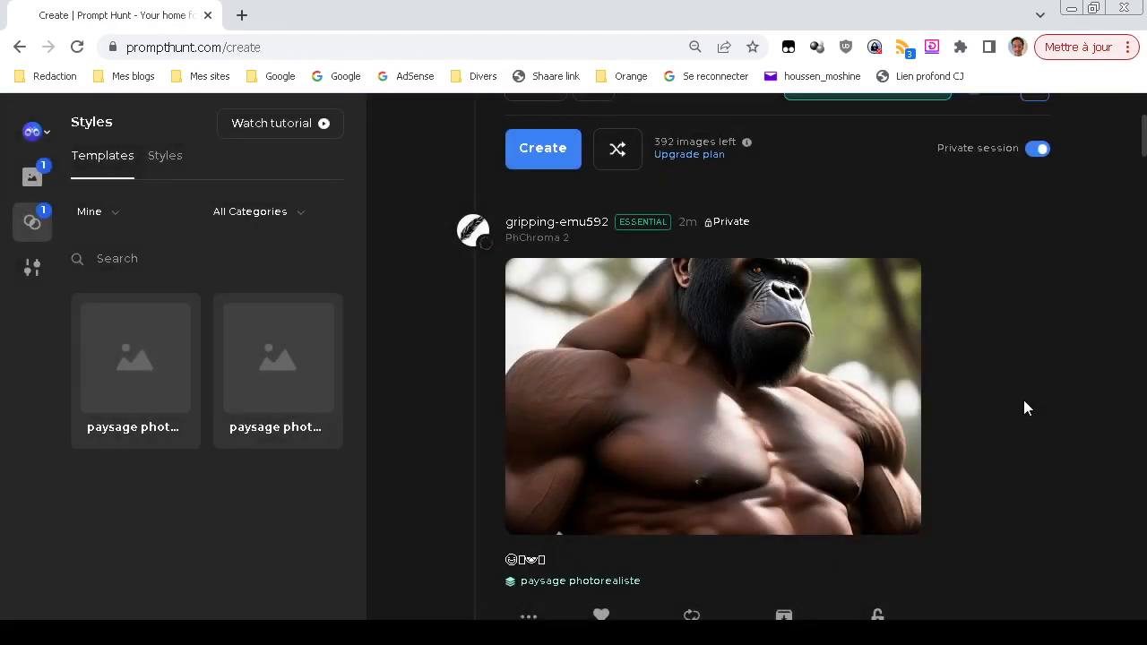
# - Clear the emoji prompt and generate an image from a random prompt
pyautogui.scroll(3, 1023, 400)
pyautogui.tripleClick(751, 208)
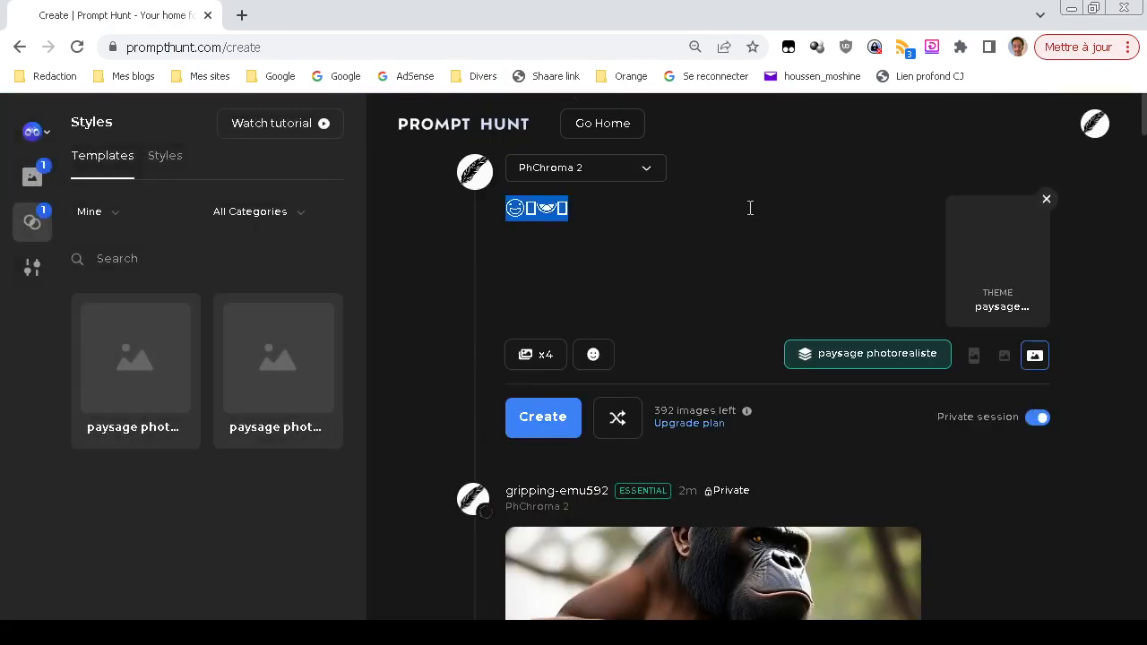
pyautogui.press('BackSpace')
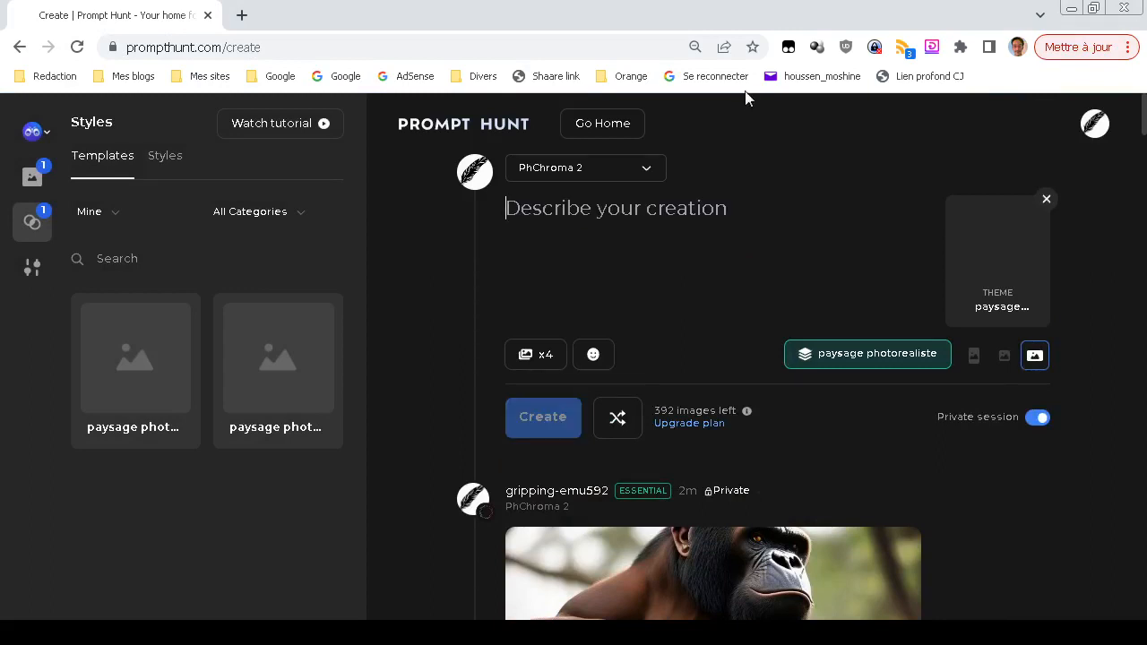
pyautogui.click(620, 419)
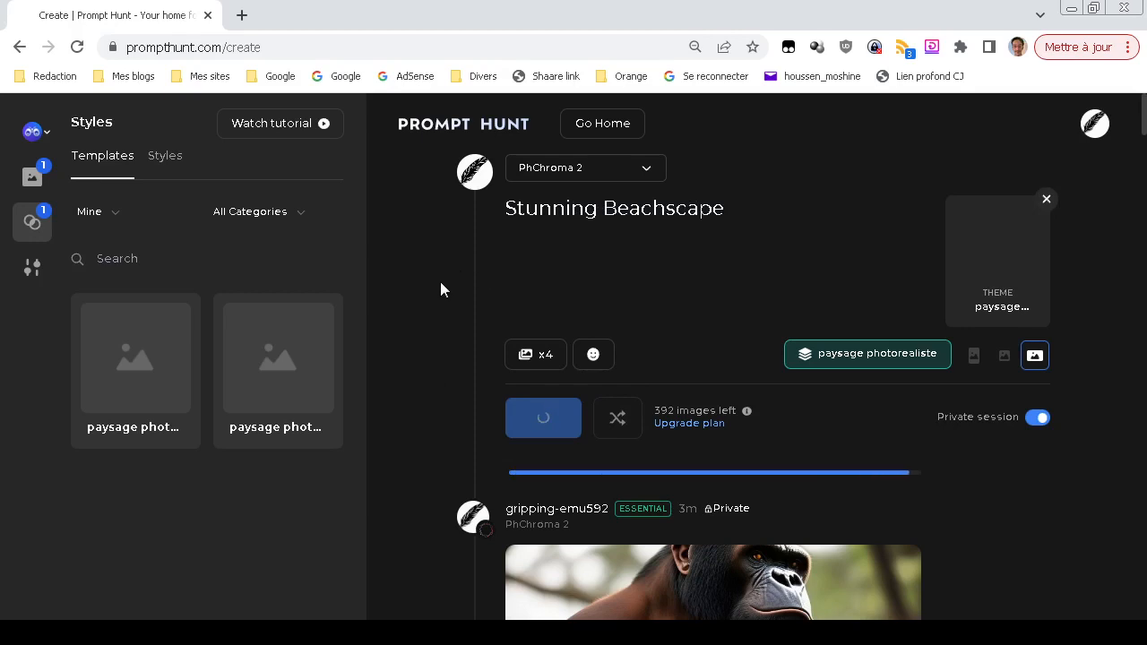
# - Review the Stunning Beachscape image and generate another image from a new random prompt
pyautogui.scroll(-5, 441, 289)
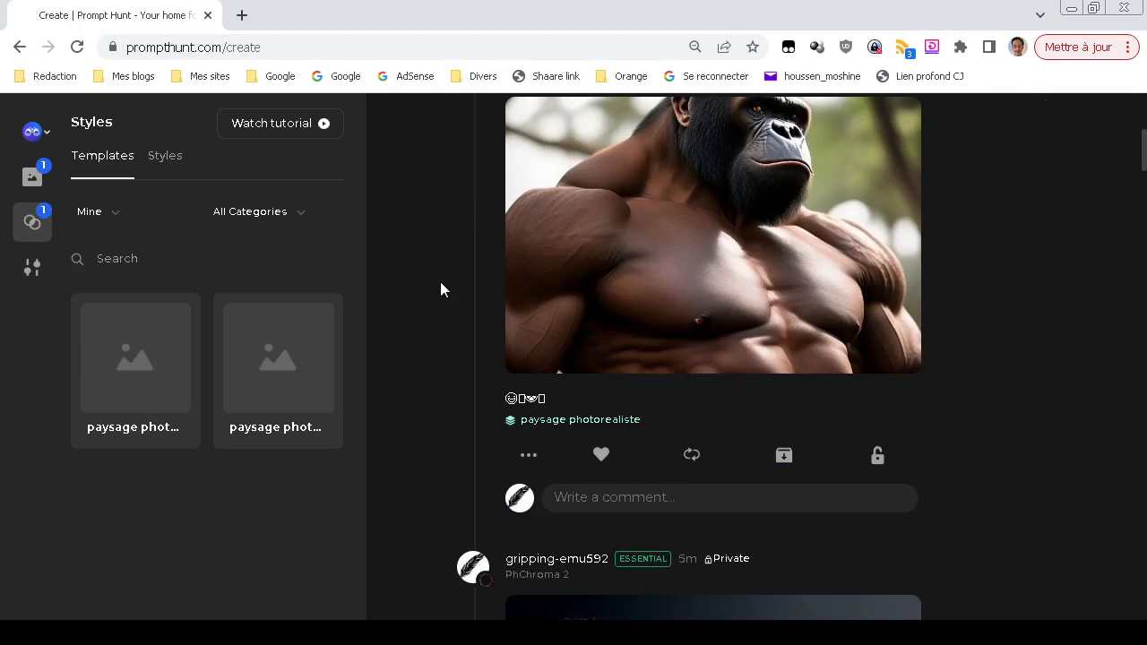
pyautogui.scroll(2, 441, 289)
pyautogui.scroll(2, 440, 288)
pyautogui.scroll(-2, 440, 289)
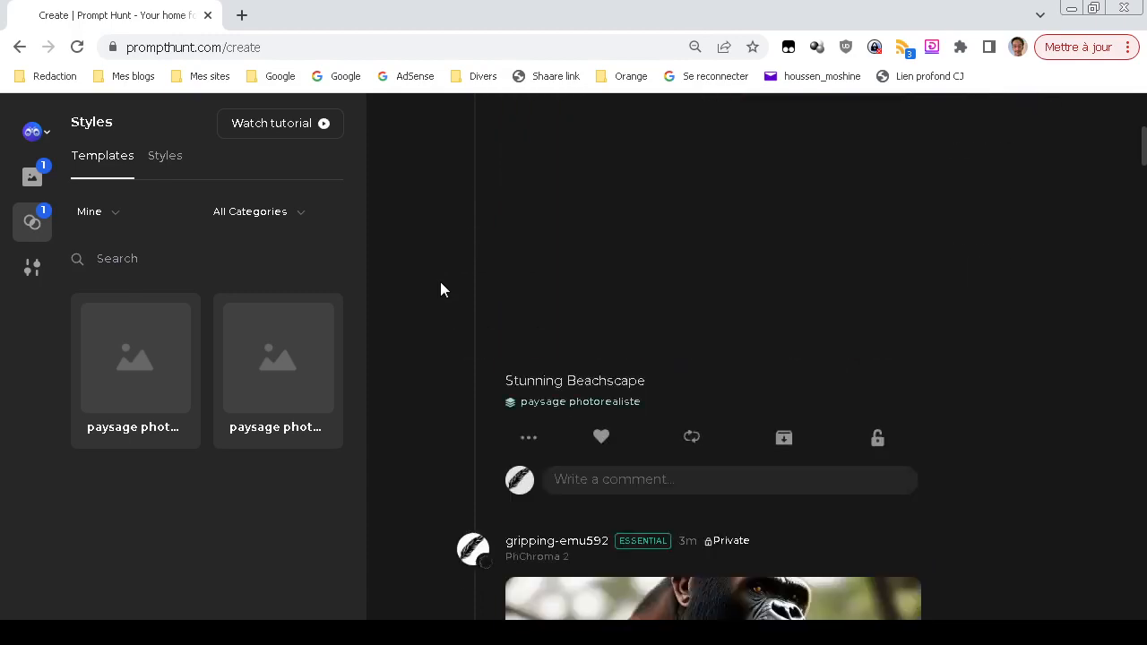
pyautogui.scroll(3, 440, 282)
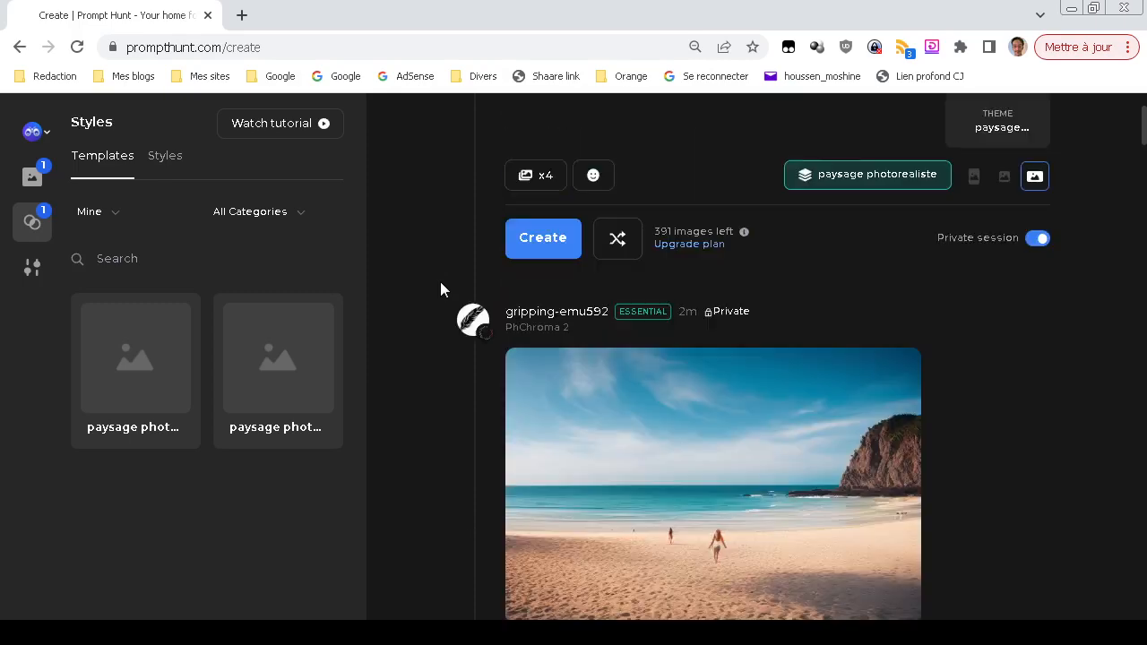
pyautogui.scroll(-2, 440, 282)
pyautogui.scroll(3, 440, 289)
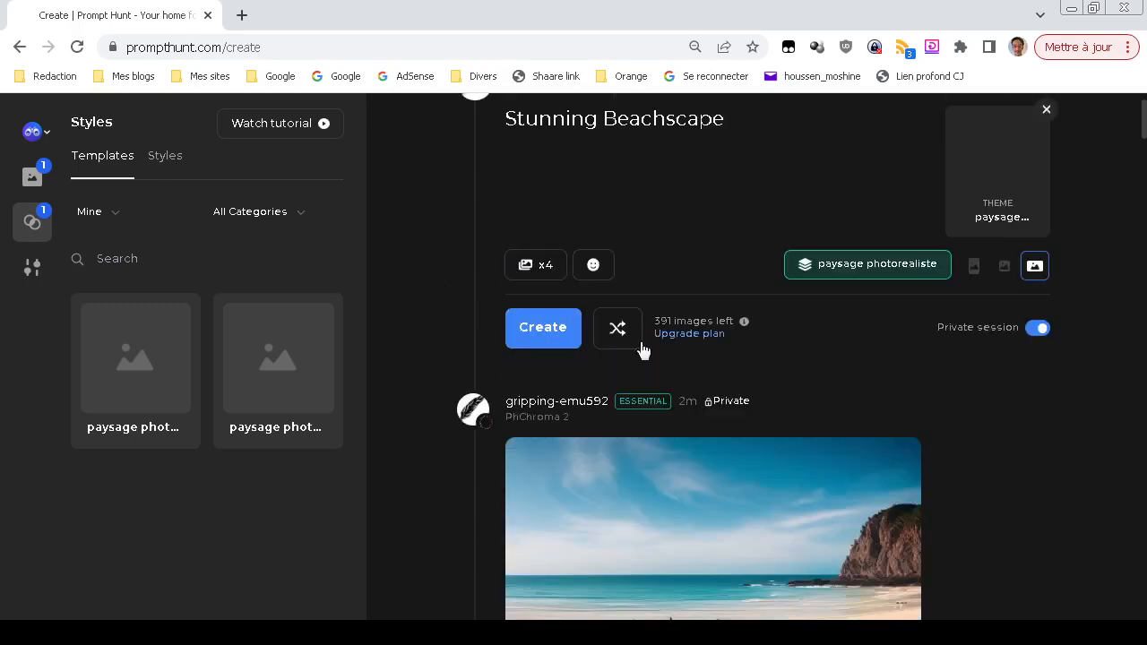
pyautogui.click(616, 331)
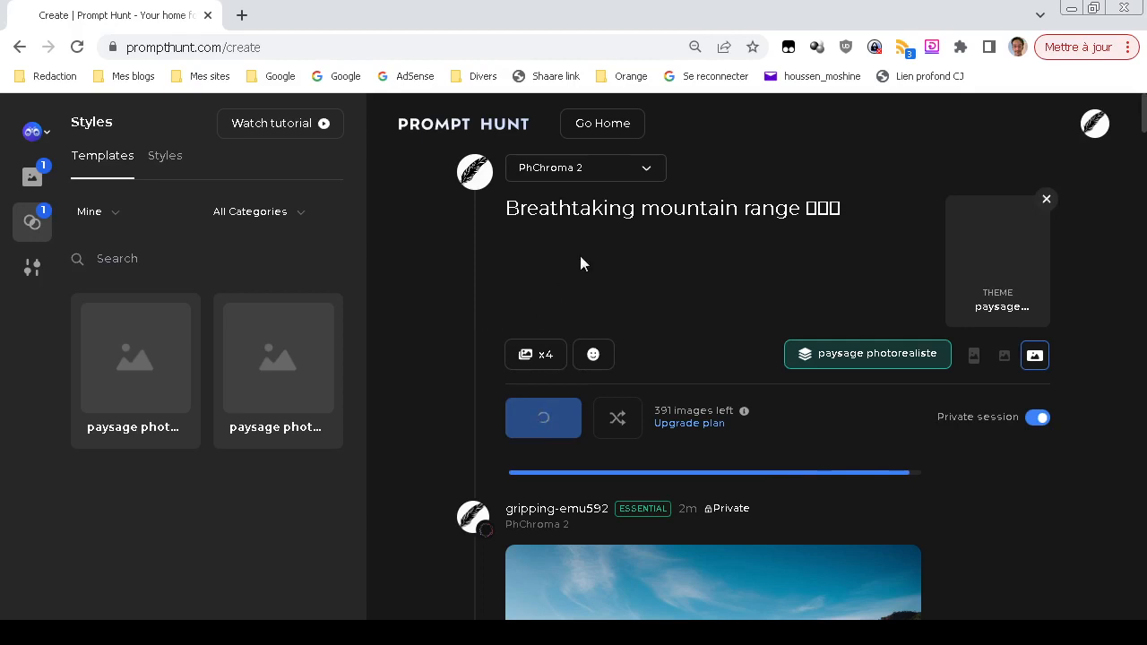
# - Review the image generated from the Breathtaking mountain range prompt
pyautogui.click(561, 207)
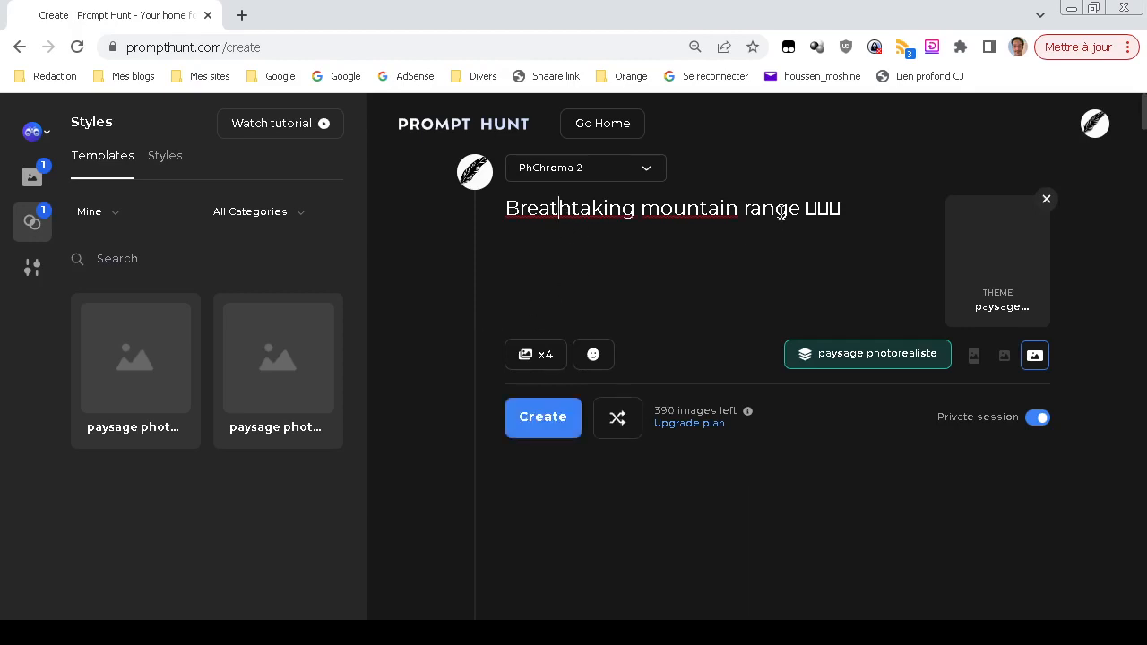
pyautogui.scroll(-4, 447, 387)
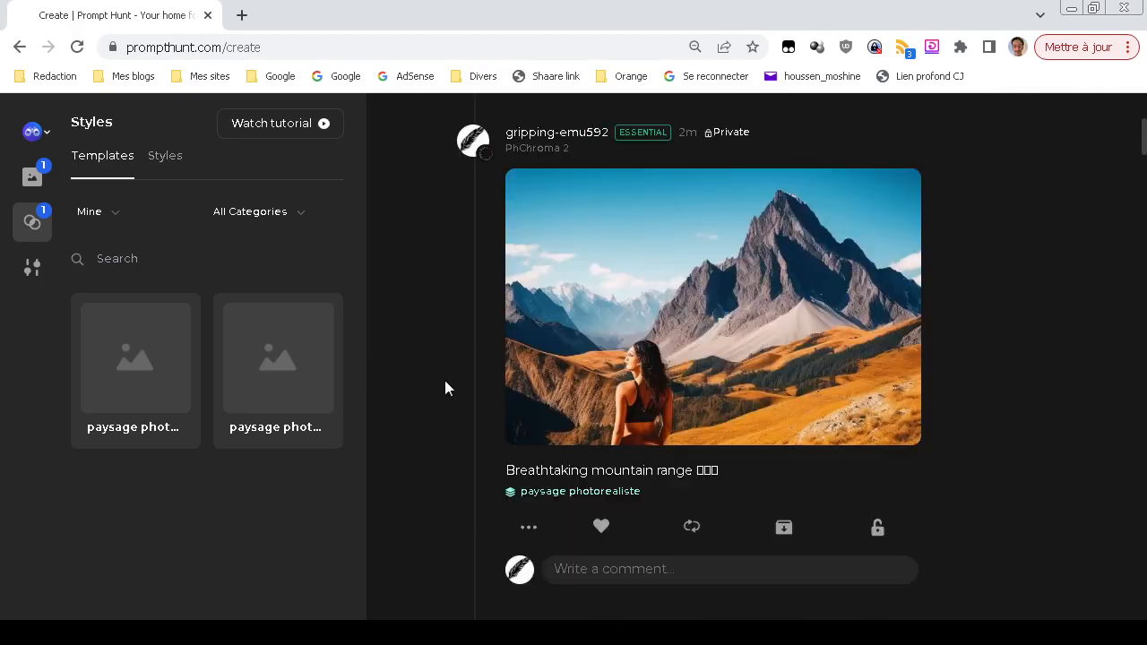
pyautogui.scroll(4, 445, 379)
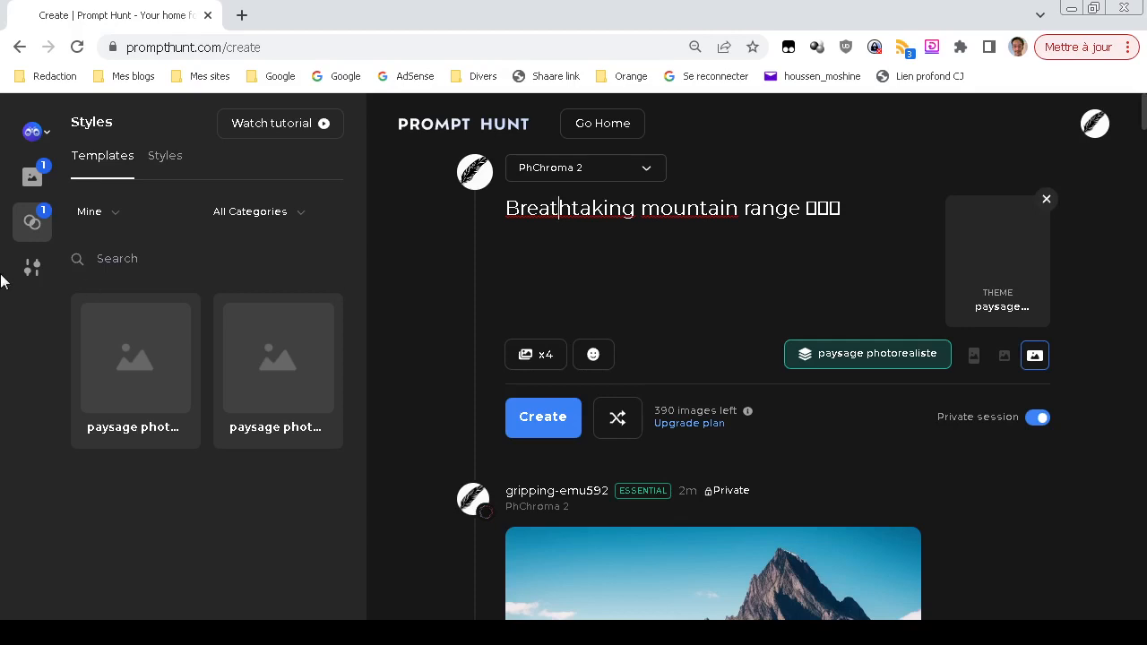
# - Review the advanced generation settings and the category filter options for the style templates
pyautogui.click(31, 269)
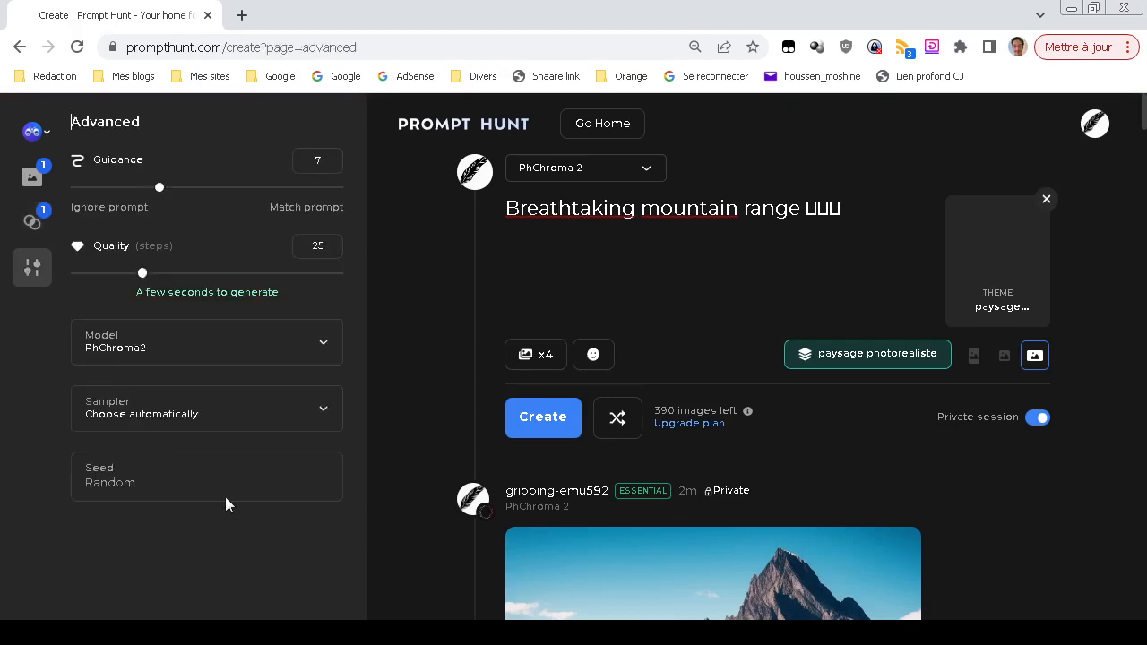
pyautogui.click(41, 241)
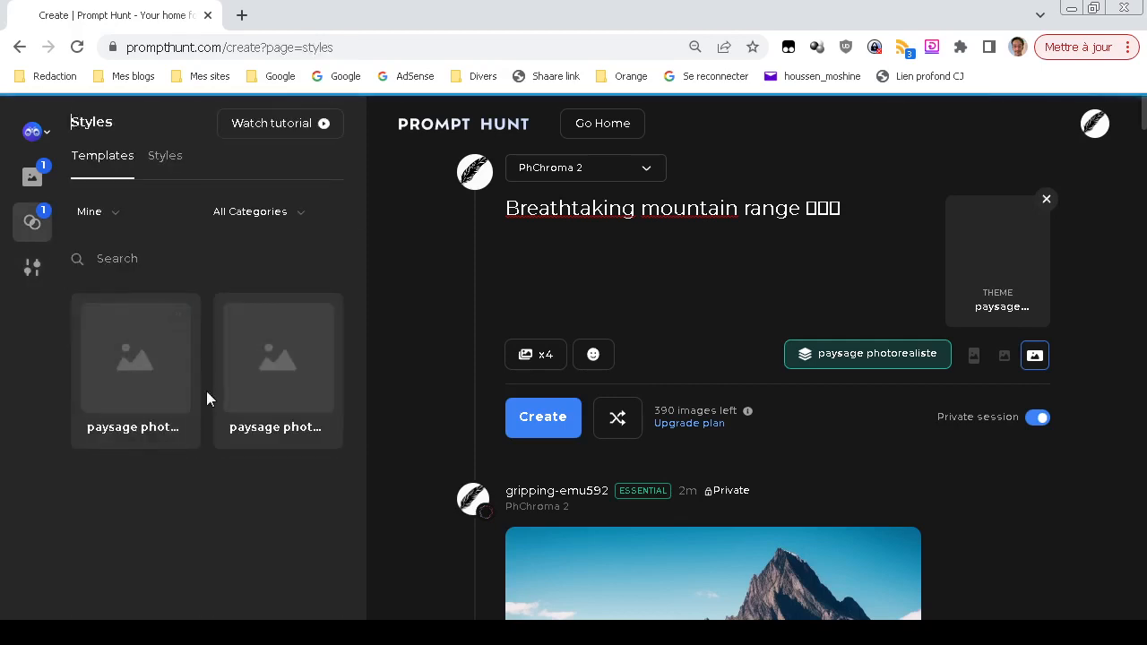
pyautogui.click(238, 216)
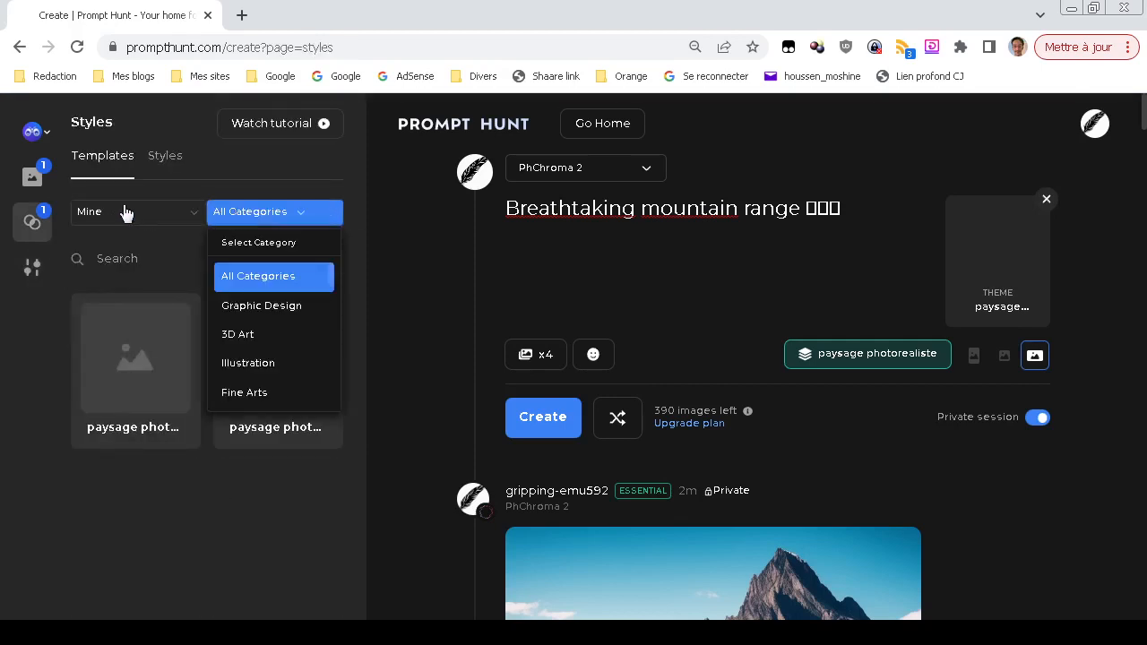
pyautogui.click(191, 526)
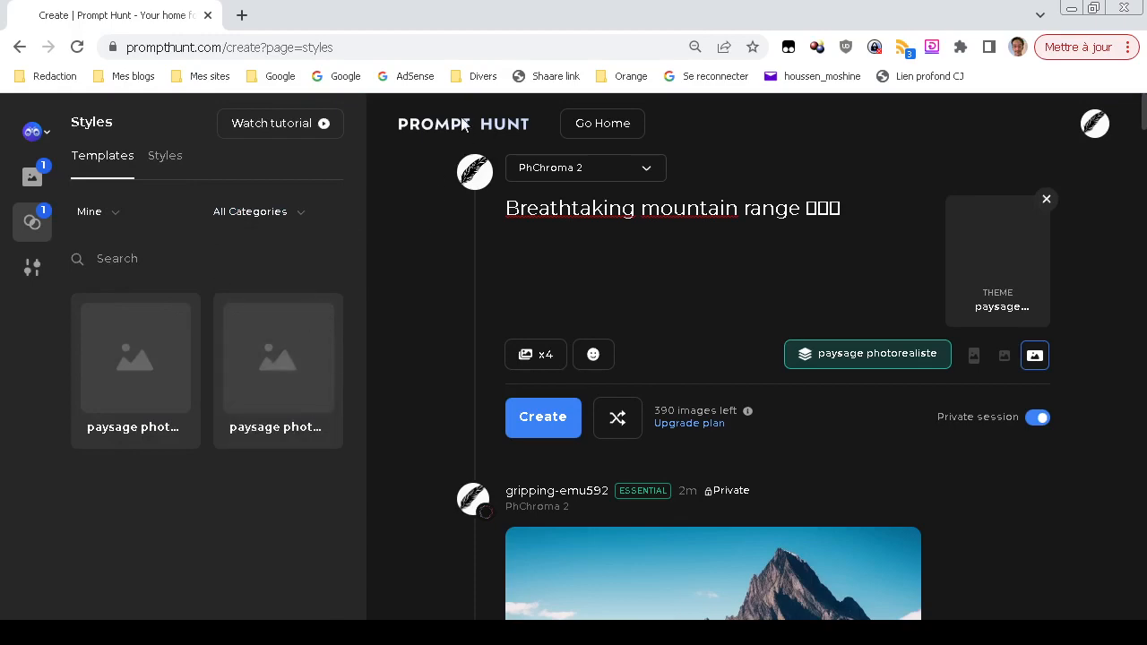
# - Browse the community images in the home page gallery and return to the image creation page
pyautogui.click(599, 126)
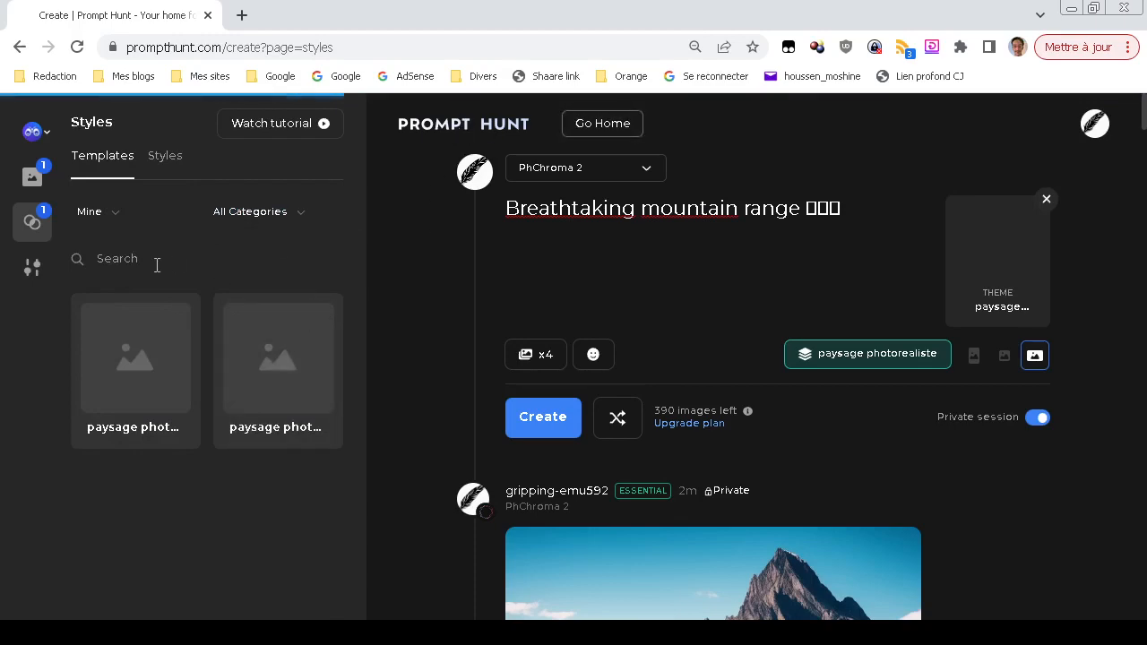
pyautogui.scroll(-3, 2, 323)
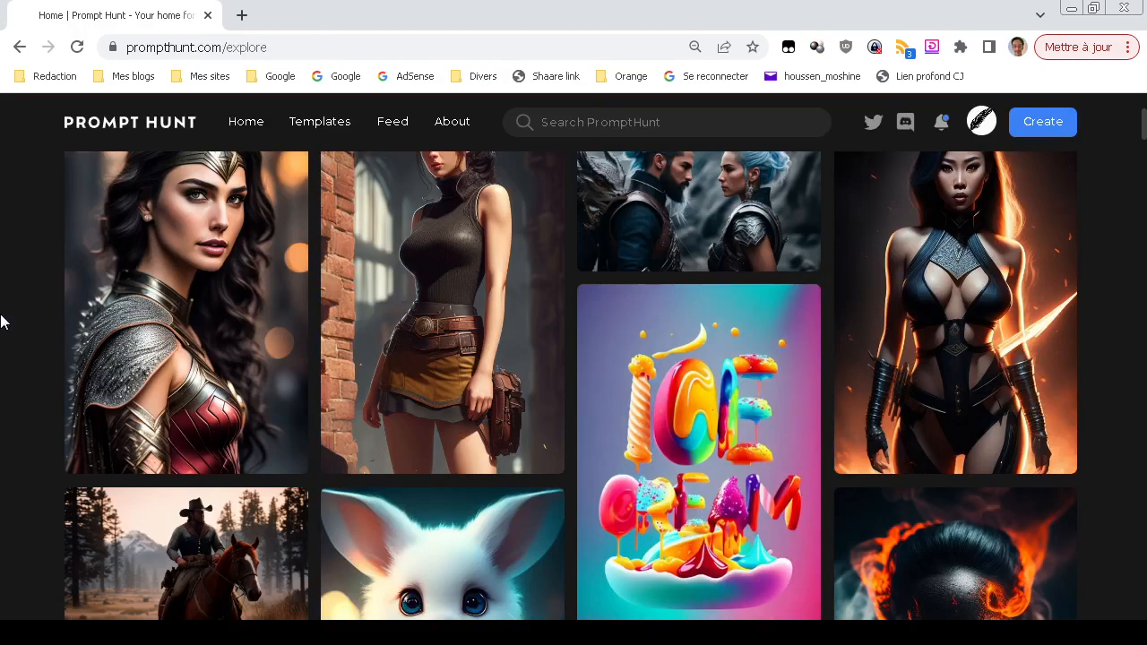
pyautogui.scroll(-5, 2, 323)
pyautogui.scroll(-4, 2, 323)
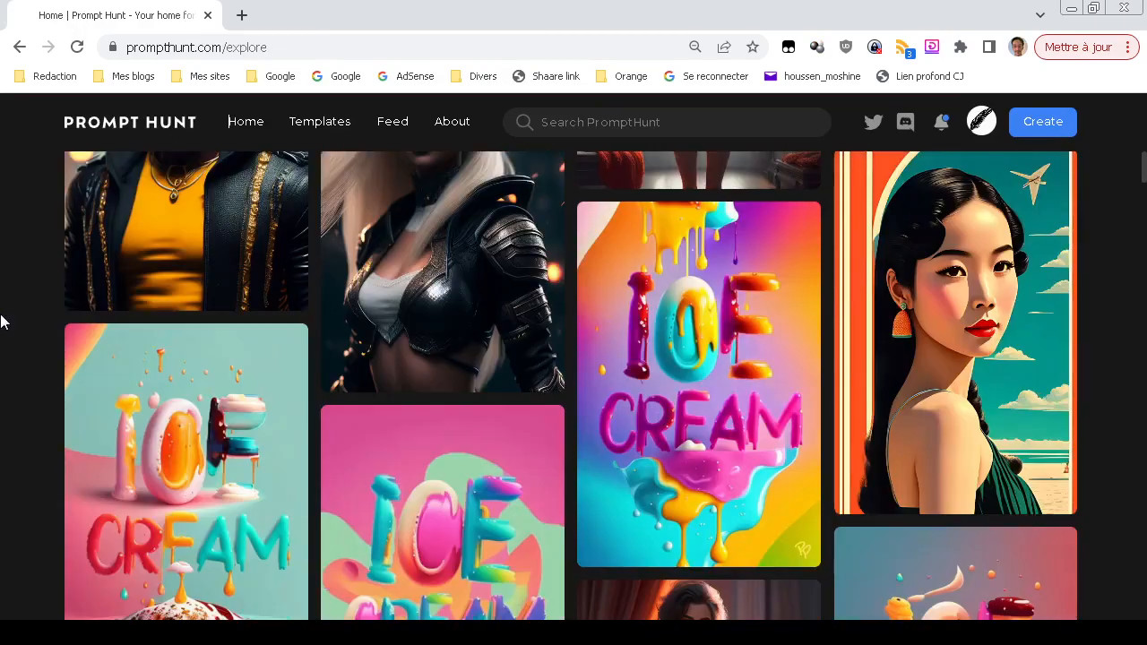
pyautogui.scroll(-2, 2, 323)
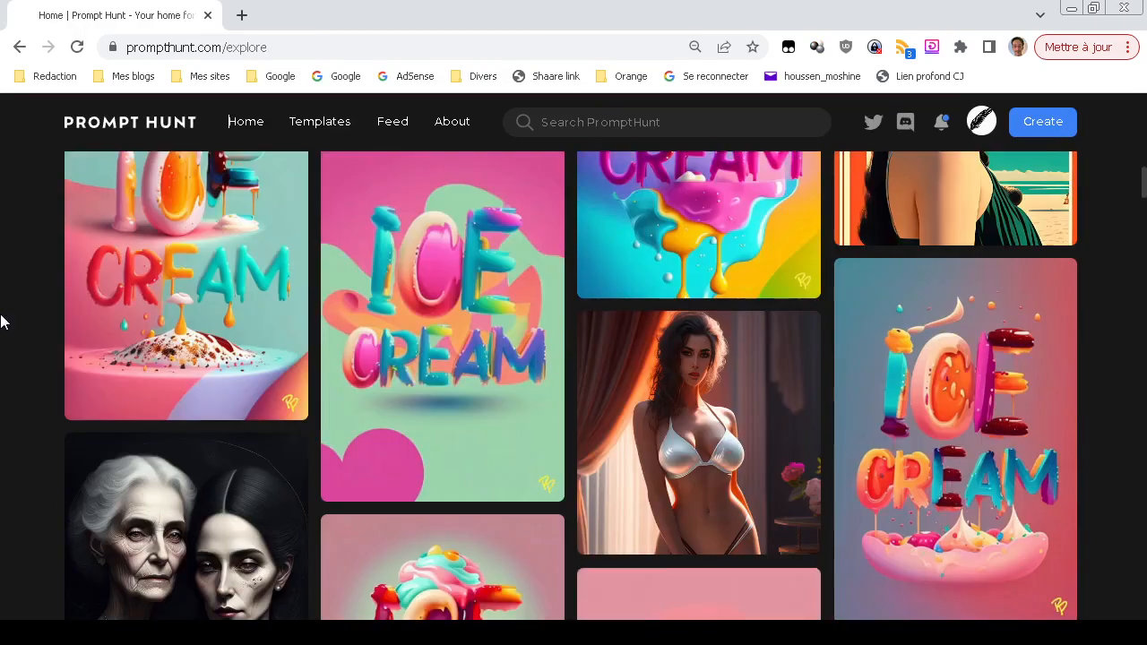
pyautogui.scroll(-5, 2, 323)
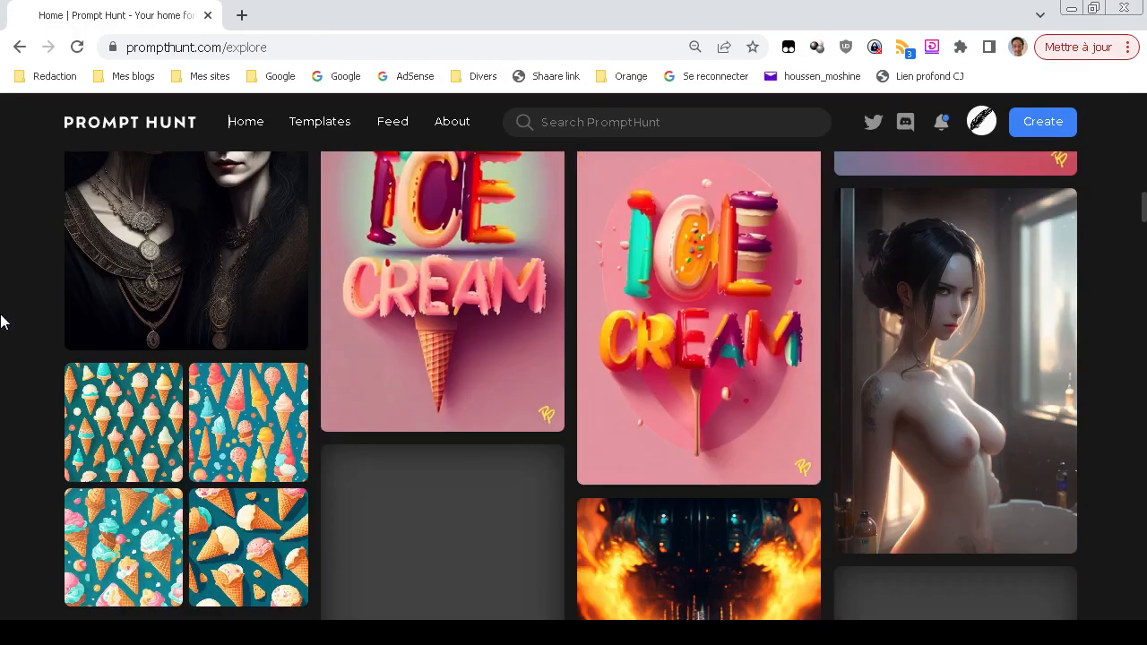
pyautogui.scroll(2, 1, 322)
pyautogui.scroll(3, 2, 322)
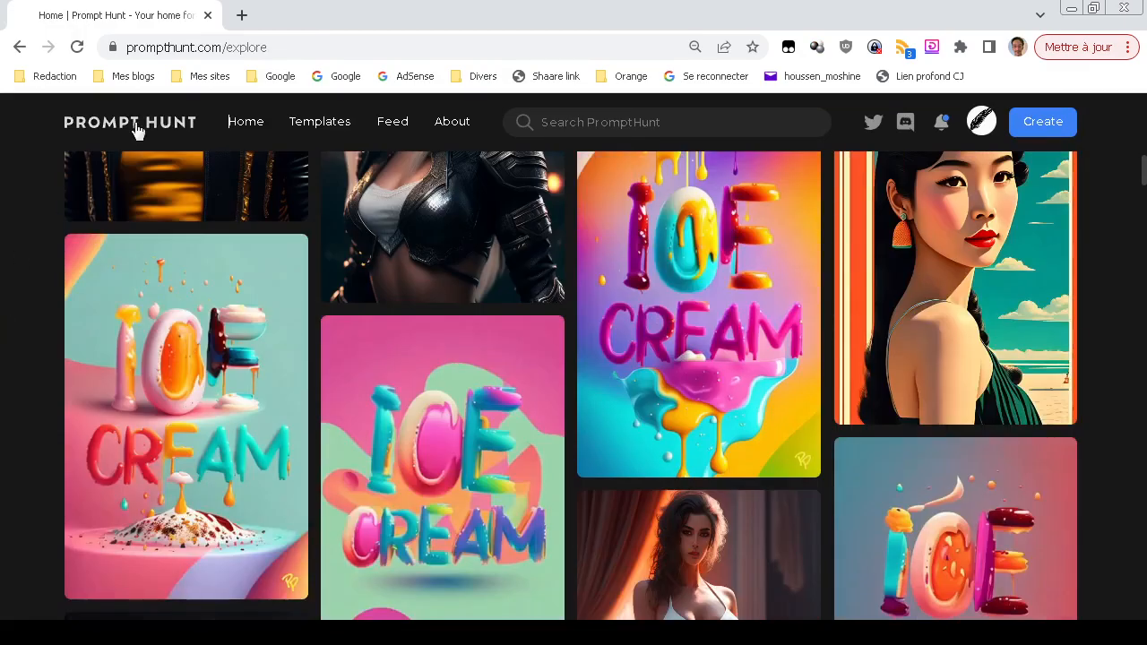
pyautogui.click(1043, 125)
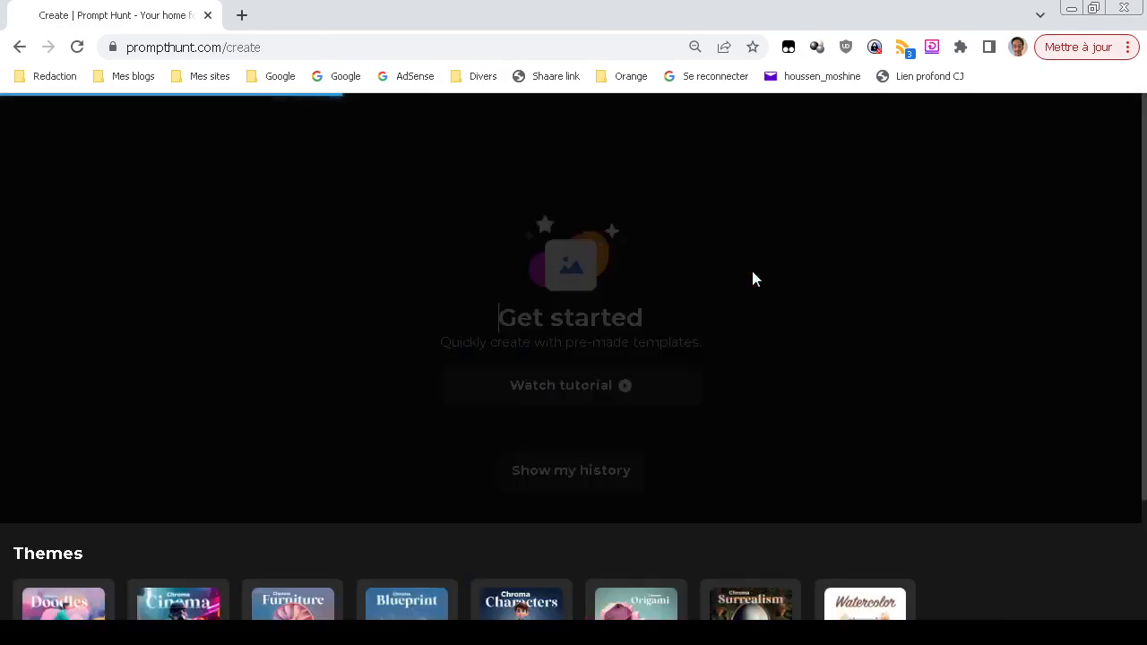